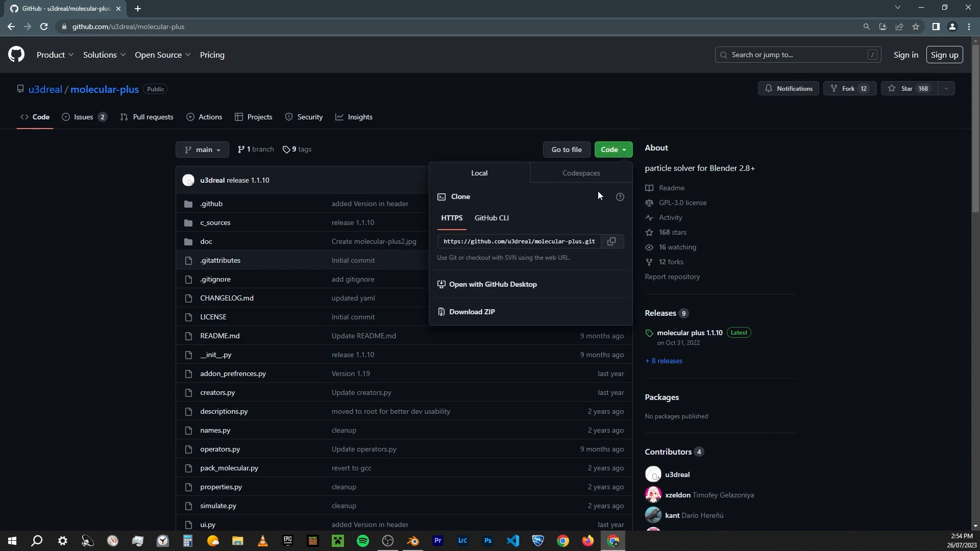
Download the molecular-plus repository as a ZIP and show the downloaded file in its folder
click(475, 314)
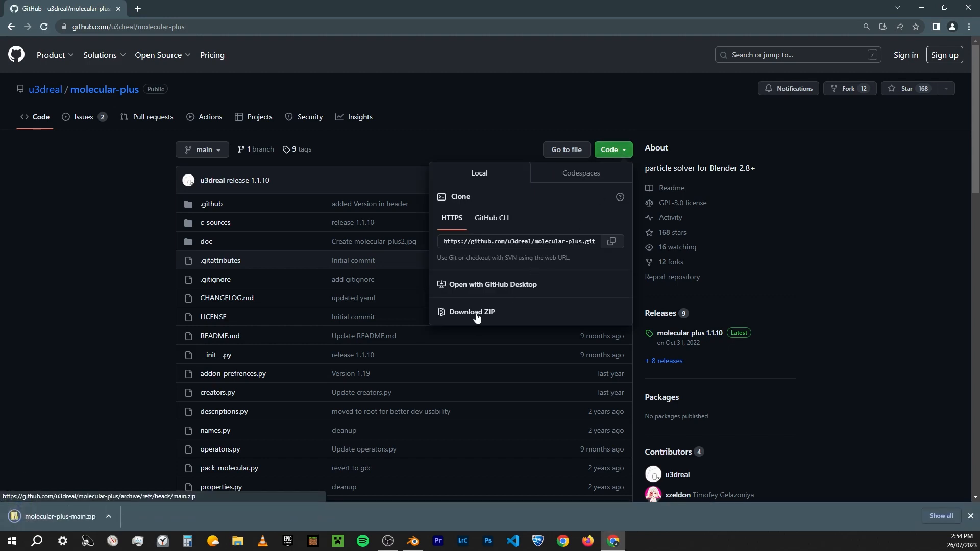
click(109, 516)
click(662, 348)
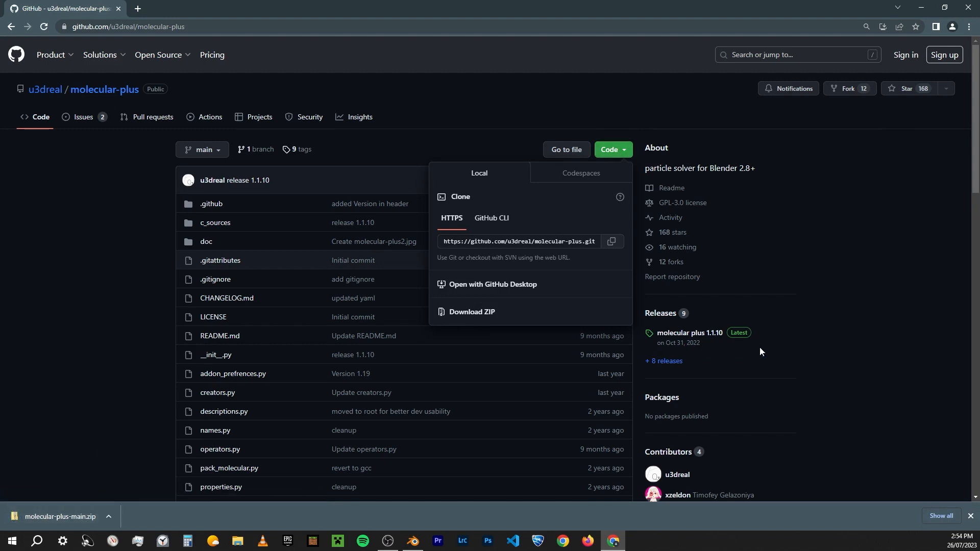
click(108, 516)
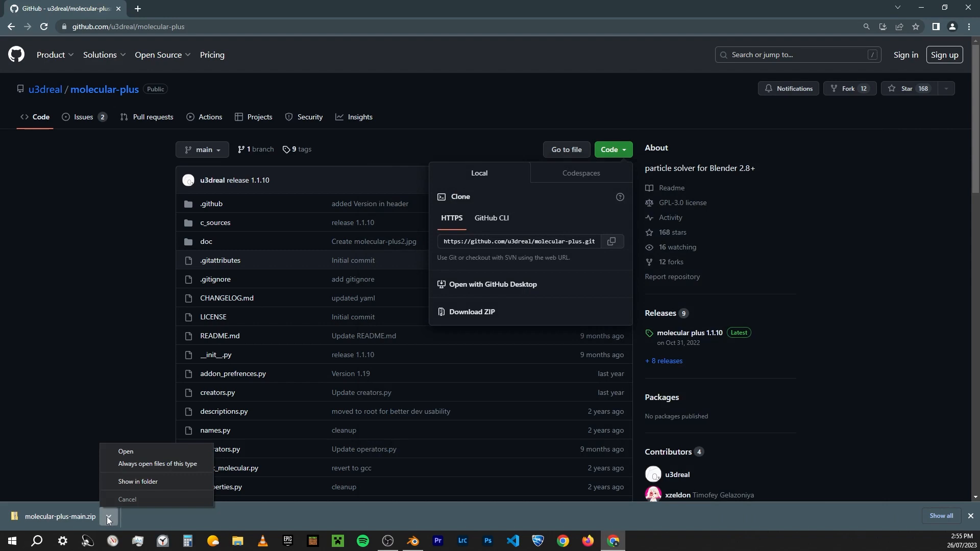
click(135, 482)
drag(663, 176, 537, 99)
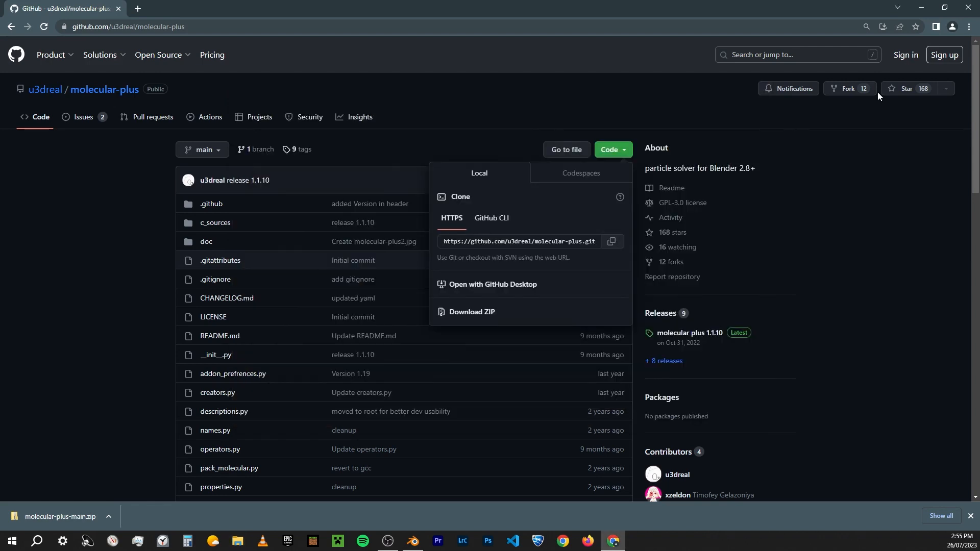
Close the browser to switch to Blender and install the add-on molecular-plus_1.1.10_310_win.zip from the Downloads folder
click(968, 7)
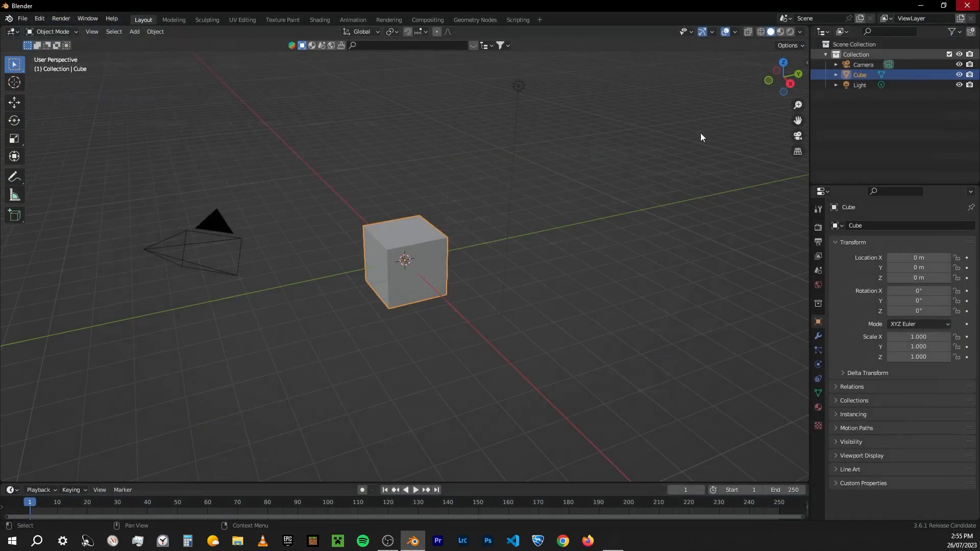
click(38, 20)
click(74, 164)
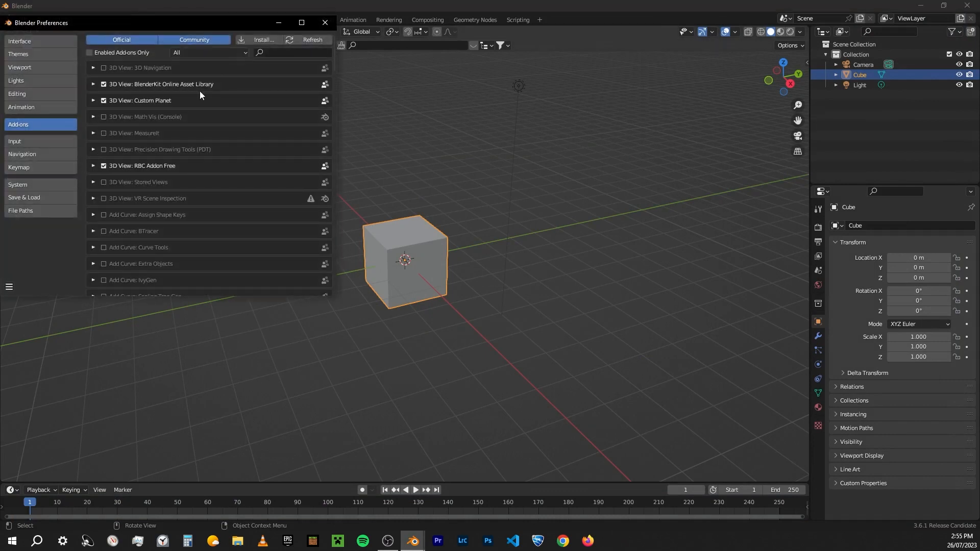
click(264, 40)
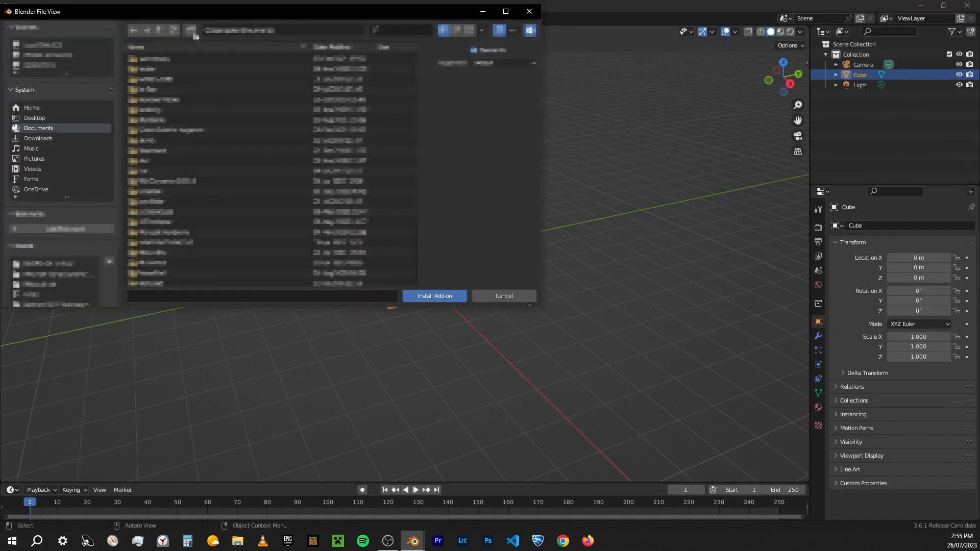
click(46, 137)
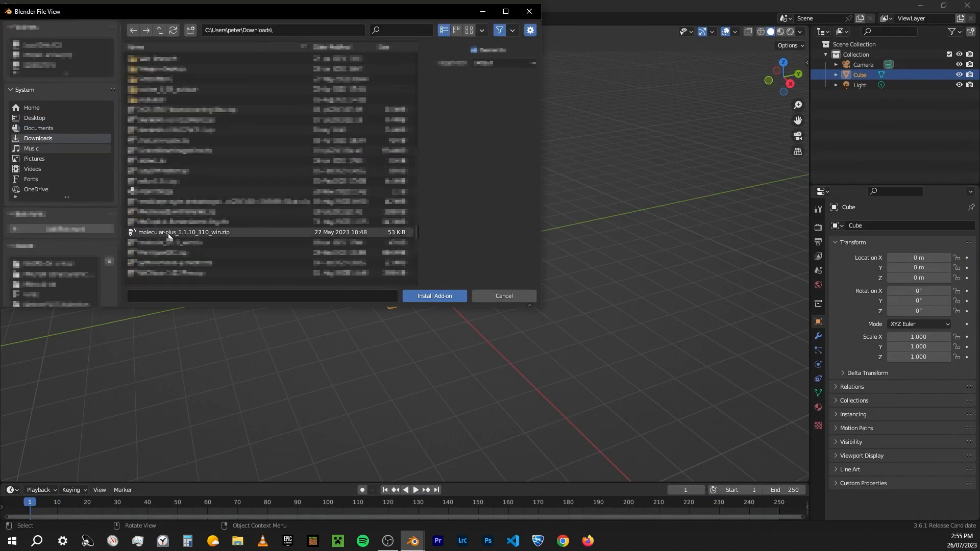
click(158, 232)
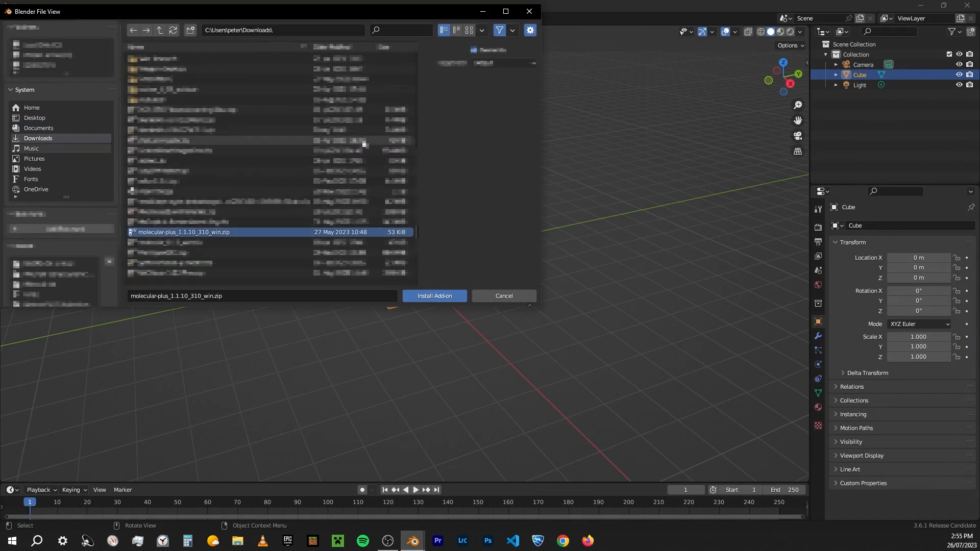
click(434, 296)
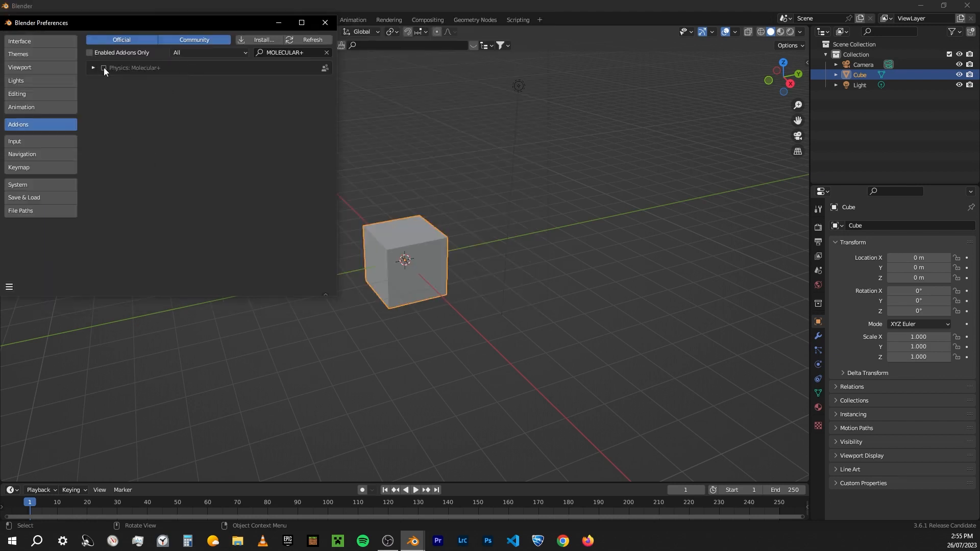
Enable the Physics: Molecular+ add-on, expand its details and close the preferences
click(103, 68)
click(93, 65)
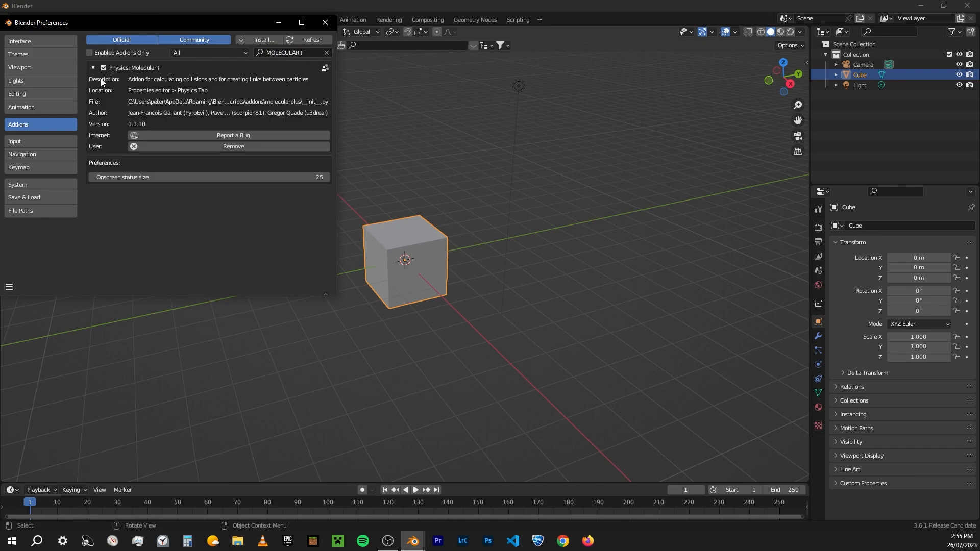
click(324, 23)
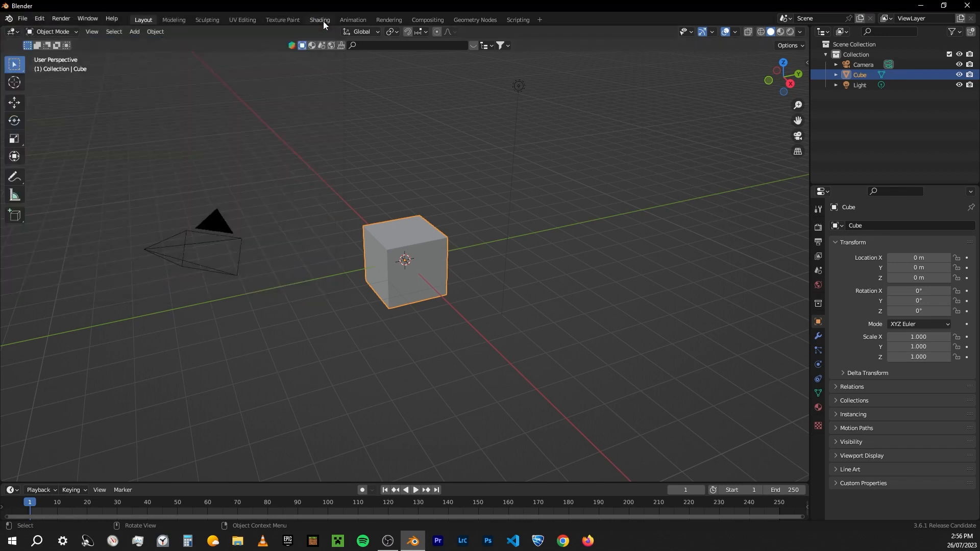
Look at the Molecular+ add-on's Create options for the selected cube
key(n)
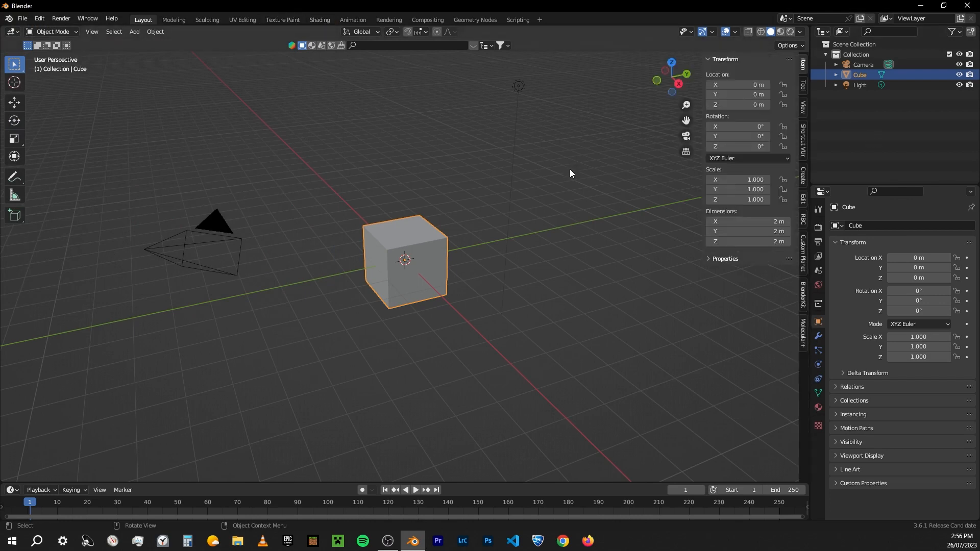
click(804, 335)
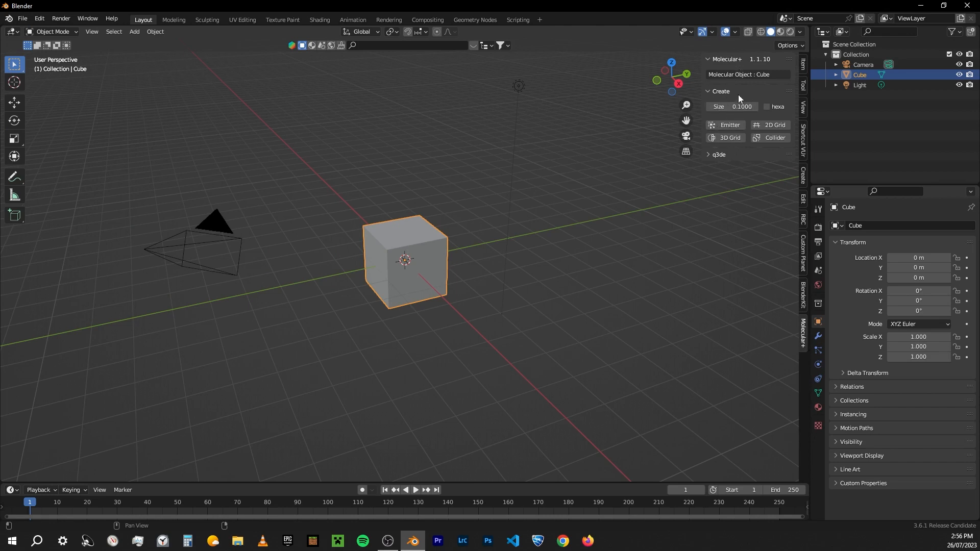
key(n)
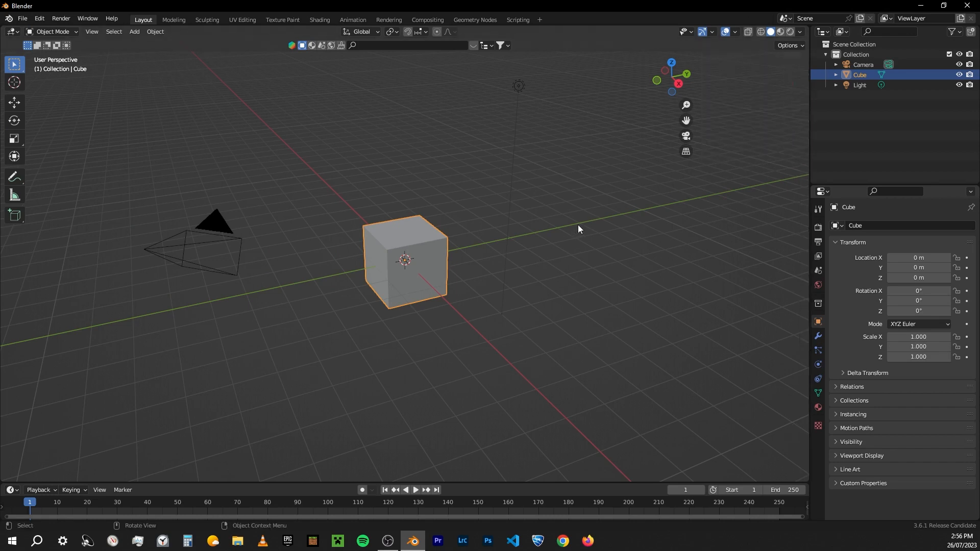
Scale the default cube by 5 along the global Y axis
drag(494, 76, 354, 143)
click(399, 302)
middle_drag(380, 220, 375, 221)
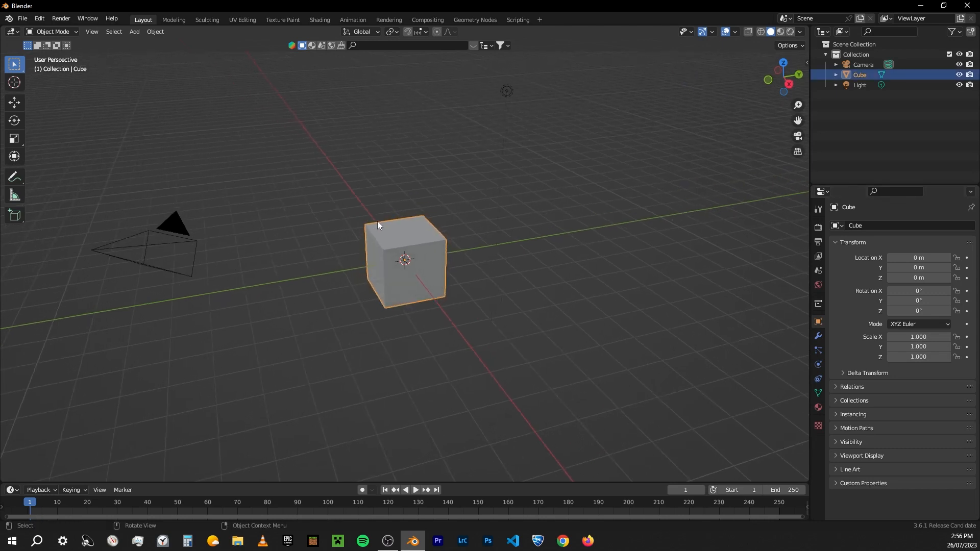
key(s)
key(y)
key(5)
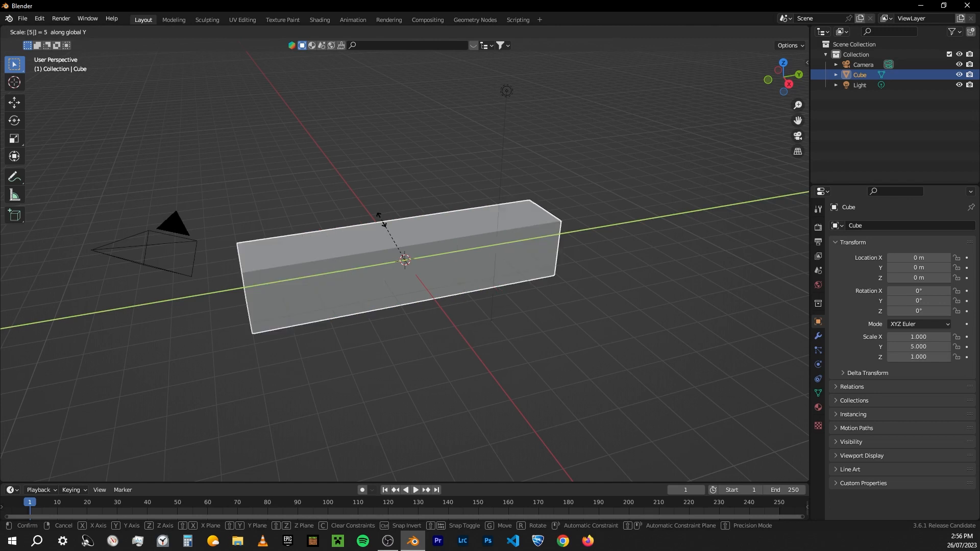
key(Return)
Enter Edit Mode on the stretched cube and subdivide its whole mesh once
mouse_move(414, 244)
middle_down()
mouse_move(399, 262)
mouse_move(407, 252)
middle_up()
key(Tab)
right_click(408, 252)
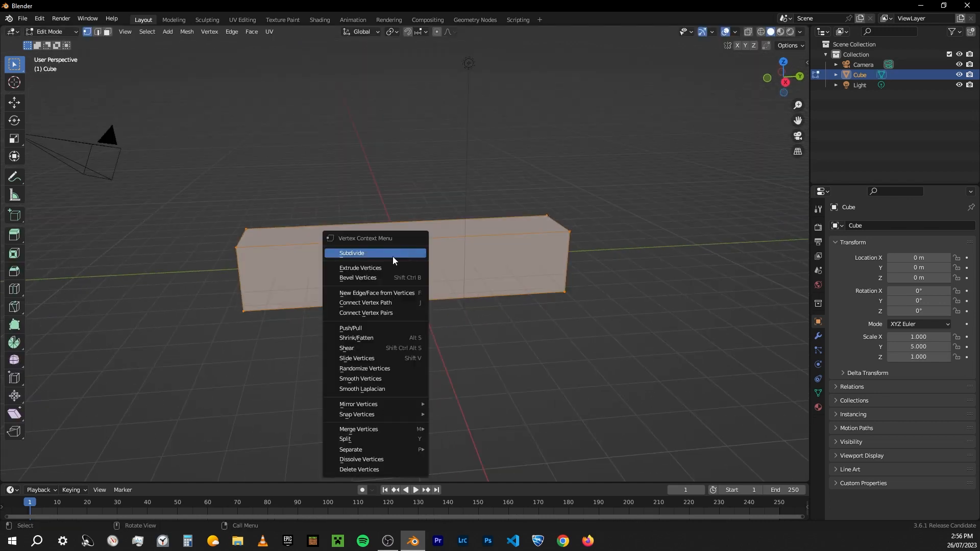
click(394, 252)
Start the Shortcut VUr display of pressed keys in the 3D viewport
key(n)
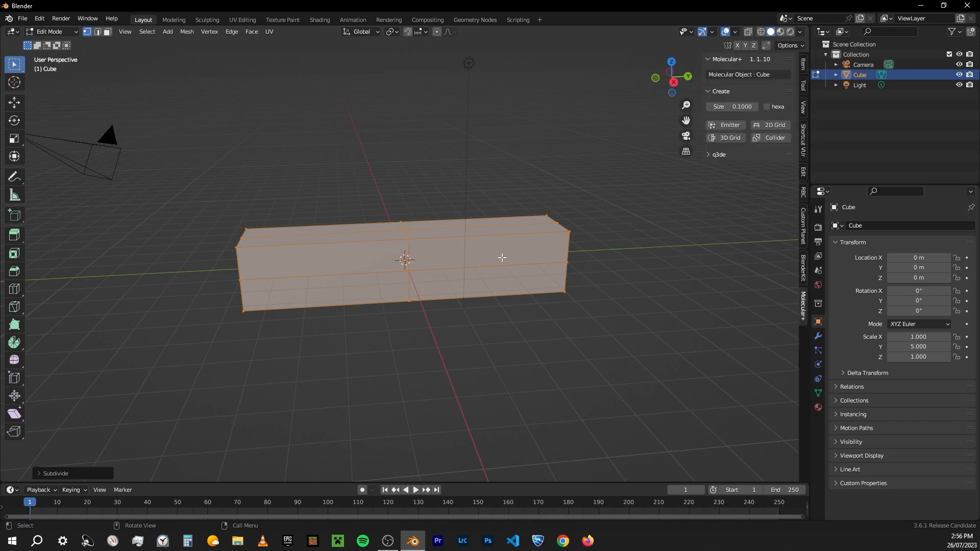
click(802, 145)
click(749, 74)
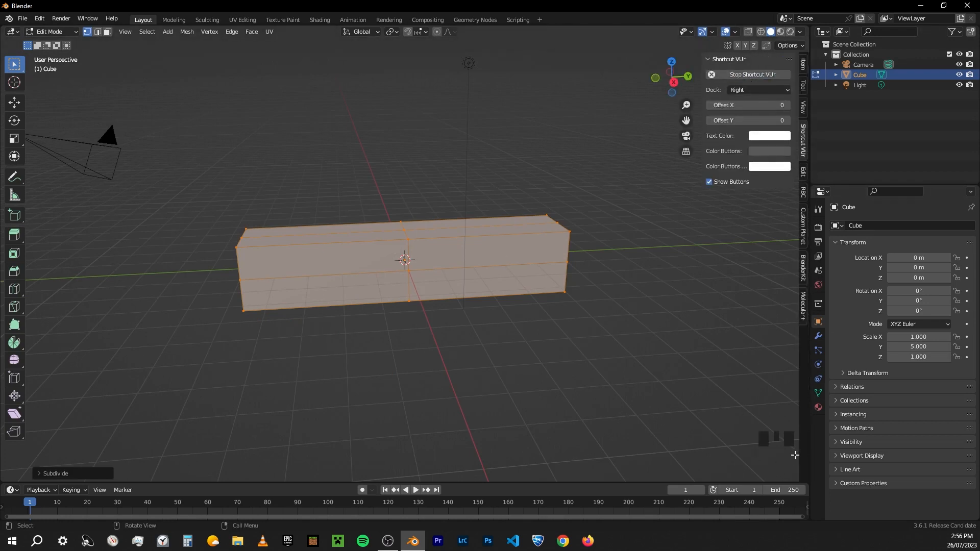
key(n)
Subdivide the whole block mesh a second time
middle_drag(434, 228, 388, 230)
right_click(432, 261)
click(415, 247)
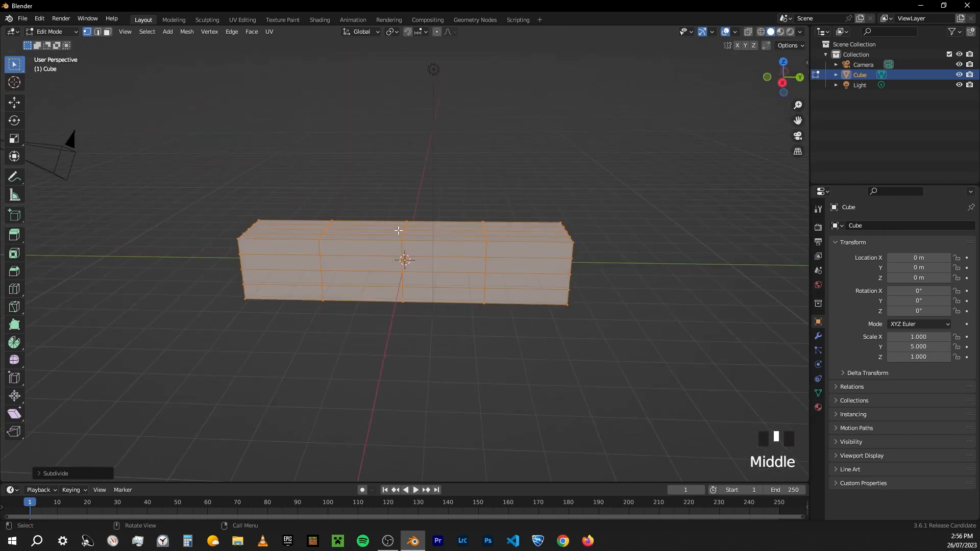
Deselect the mesh, mark the three crosswise edge loops with annotation strokes and erase the strokes
click(337, 301)
key(d)
drag(327, 218, 327, 317)
drag(418, 327, 403, 204)
drag(481, 220, 507, 322)
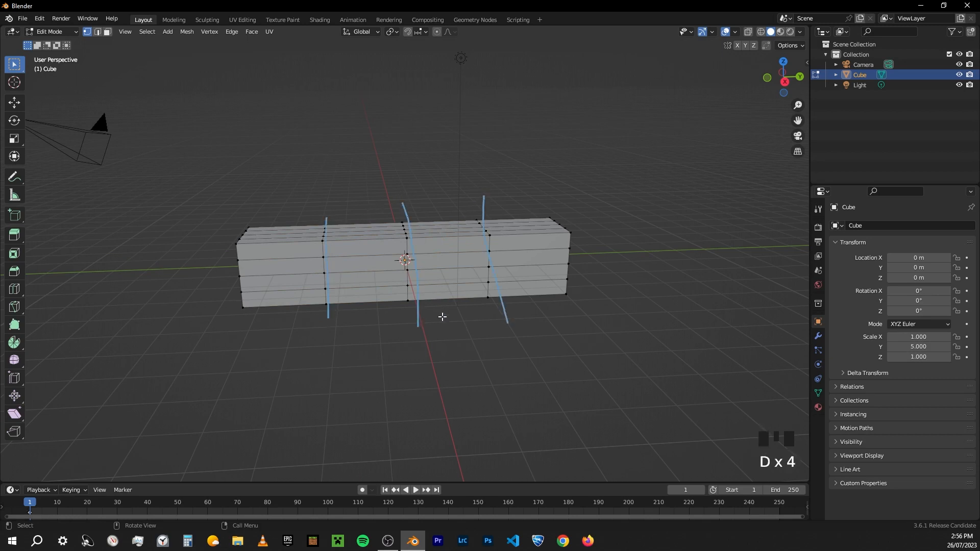
mouse_move(634, 407)
right_down()
mouse_move(461, 256)
mouse_move(269, 240)
mouse_move(279, 255)
right_up()
key(d)
Add four evenly spaced crosswise loop cuts to each of the two long sections on the block's negative Y half
middle_drag(265, 252, 278, 252)
key(ctrl+r)
scroll(289, 258, up, 3)
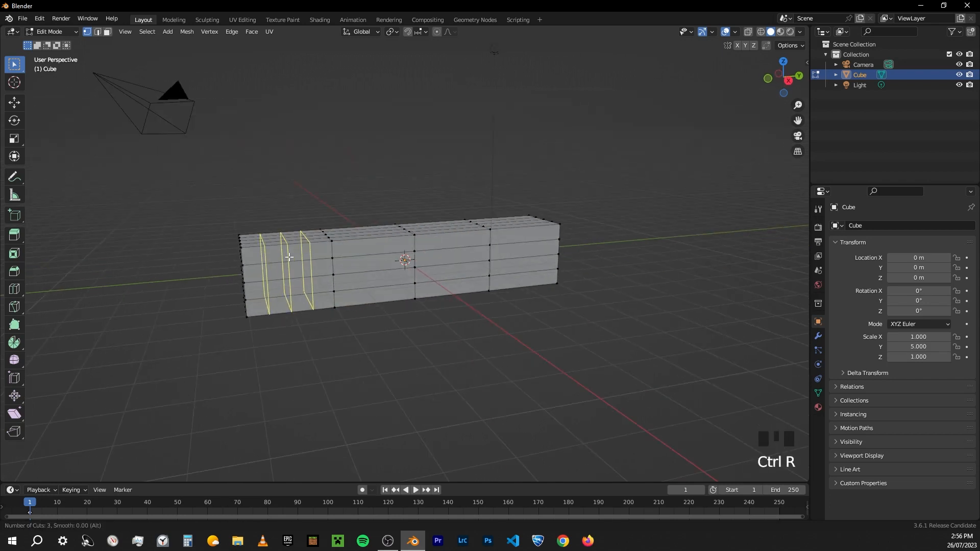
click(286, 257)
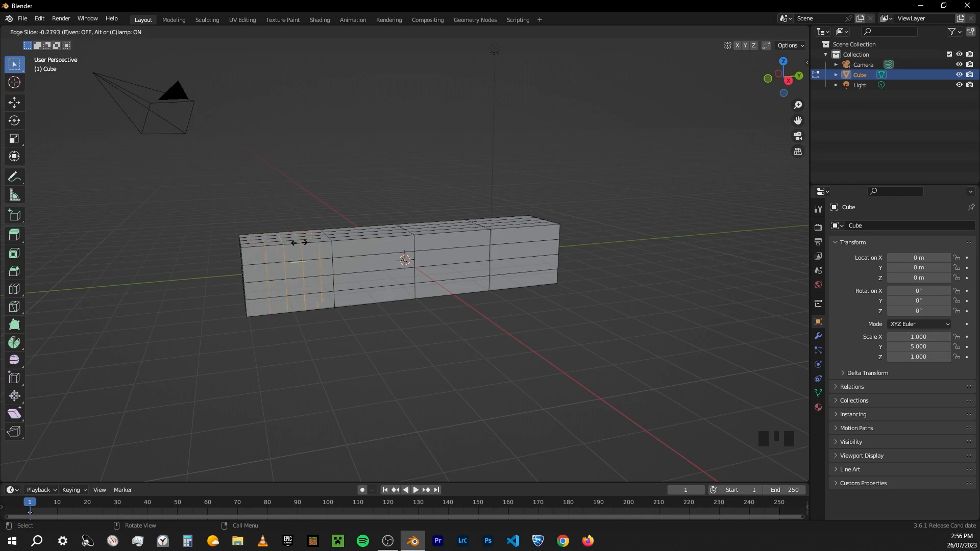
right_click(343, 259)
key(ctrl+r)
scroll(364, 269, up, 3)
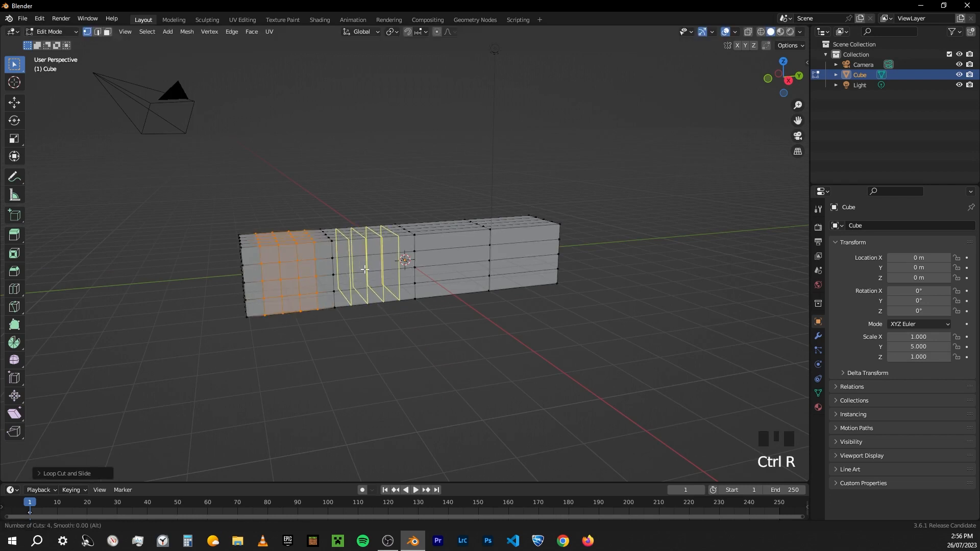
click(365, 269)
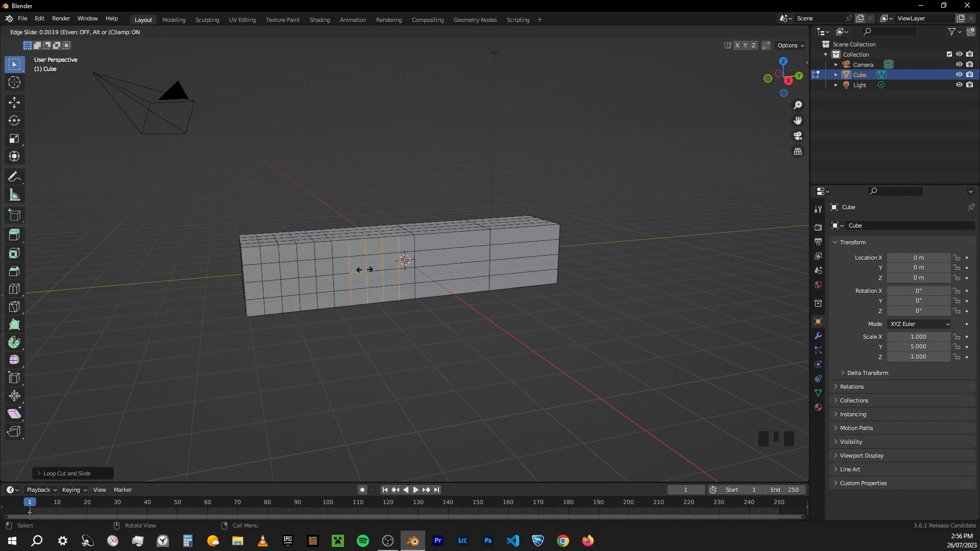
click(372, 256)
Add four evenly spaced crosswise loop cuts to each of the two long sections on the block's positive Y half
middle_drag(458, 276, 423, 279)
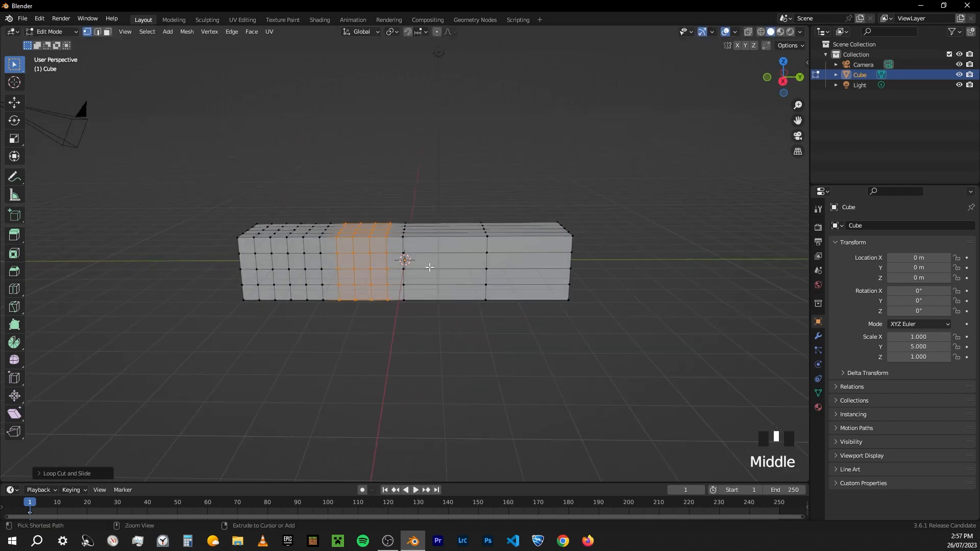
key(ctrl+r)
click(429, 267)
right_click(430, 267)
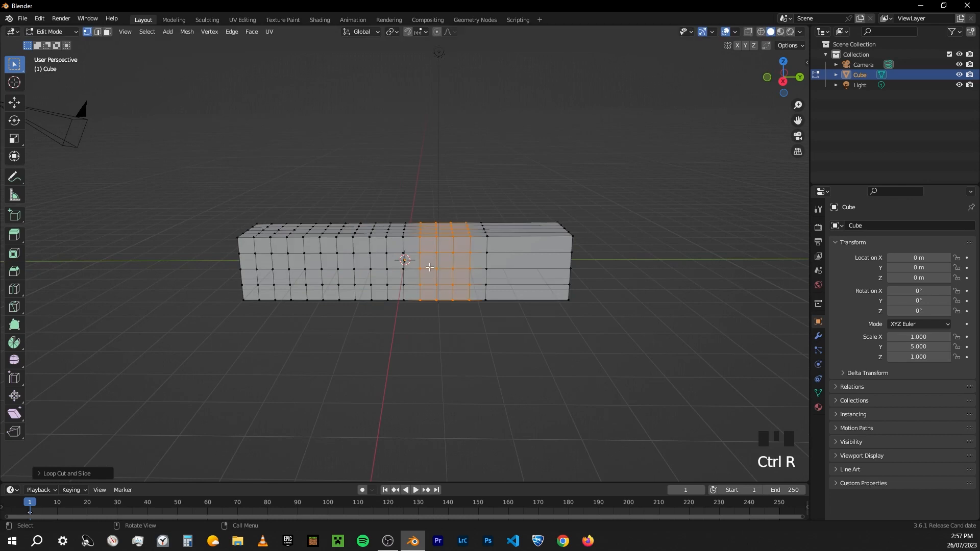
key(ctrl+r)
scroll(532, 258, up, 3)
right_click(532, 258)
key(ctrl+r)
scroll(532, 258, up, 1)
scroll(532, 258, up, 1)
click(532, 259)
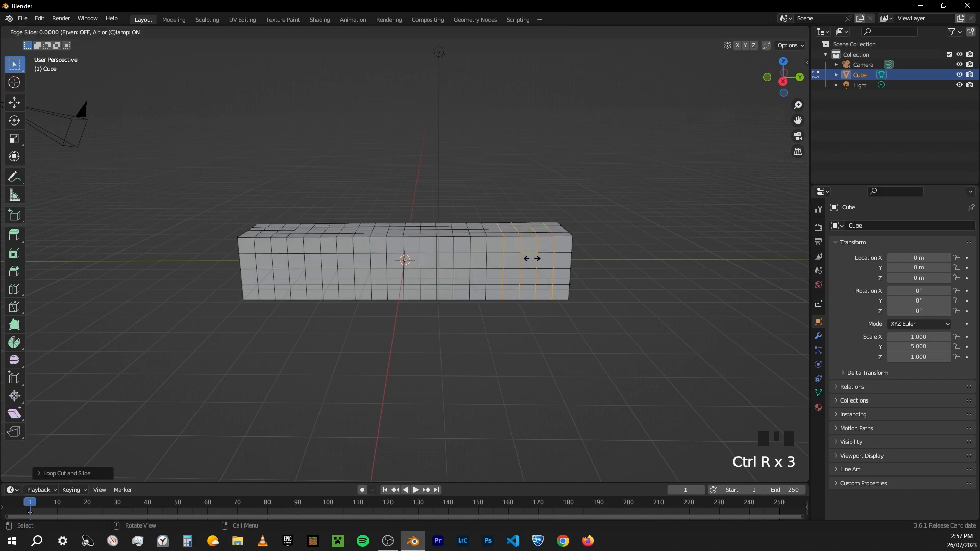
click(525, 257)
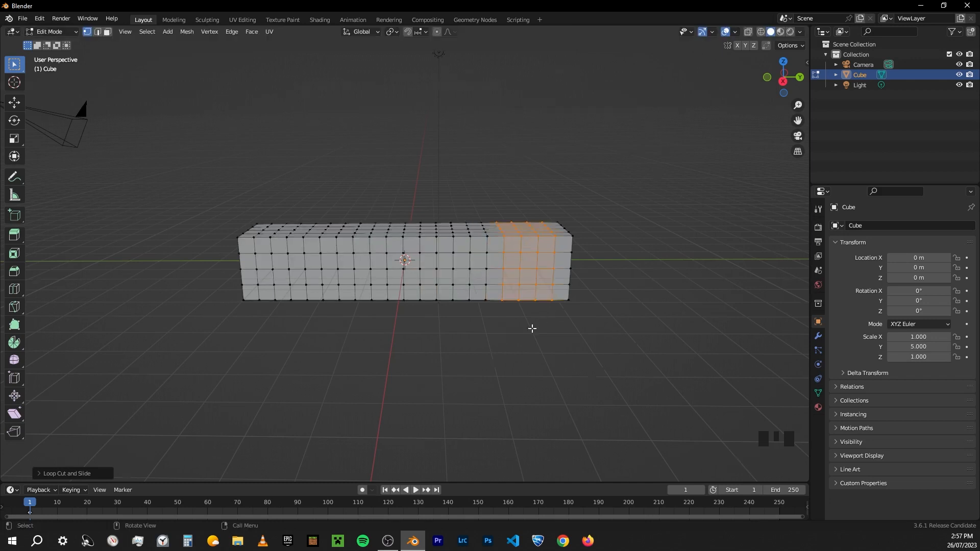
Deselect the new loop cuts and switch the block's mesh editing to face selection
middle_drag(536, 322, 526, 376)
key(Tab)
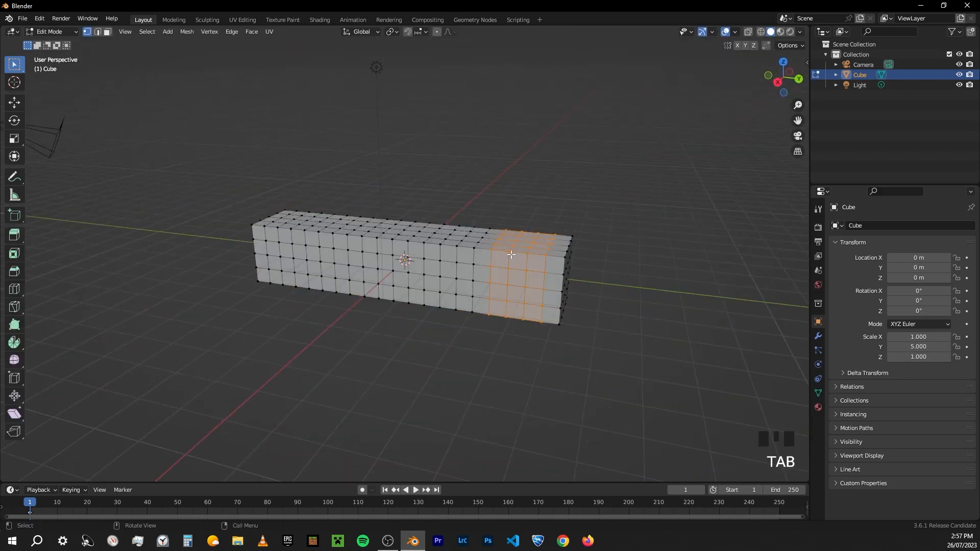
click(498, 207)
middle_drag(495, 207, 490, 278)
middle_drag(403, 293, 528, 261)
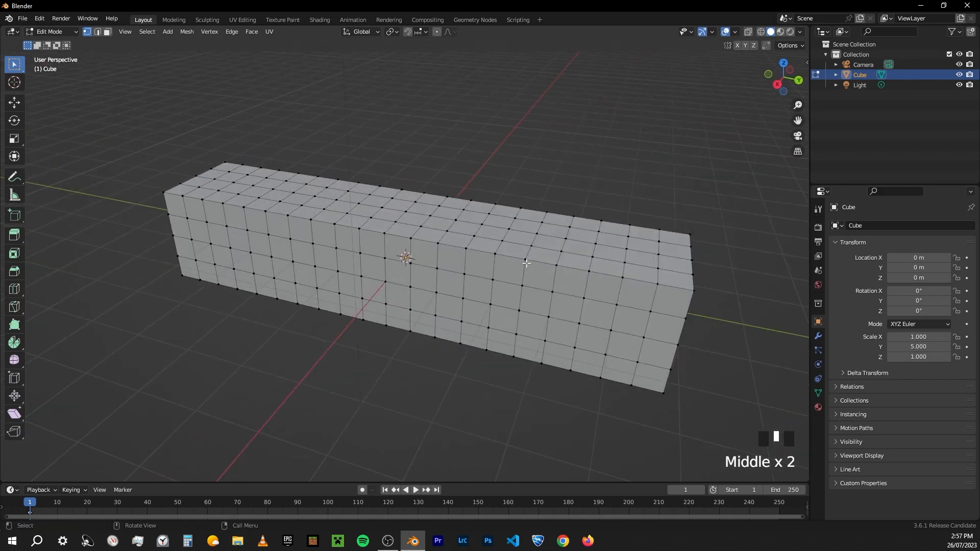
key(3)
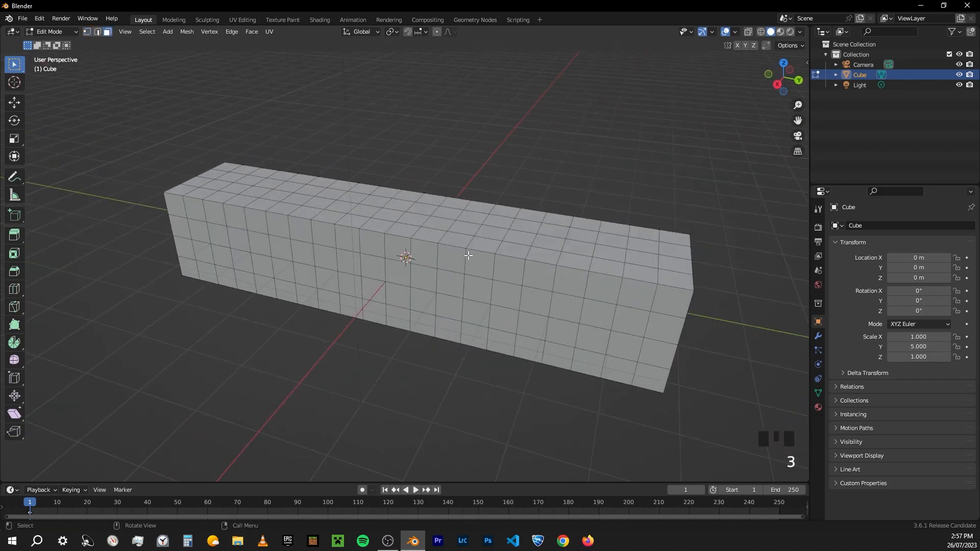
click(107, 33)
Select every second face along the +X edge row of the block's top, starting at the negative Y end
middle_drag(334, 286, 364, 307)
click(134, 252)
shift+click(194, 256)
shift+click(251, 259)
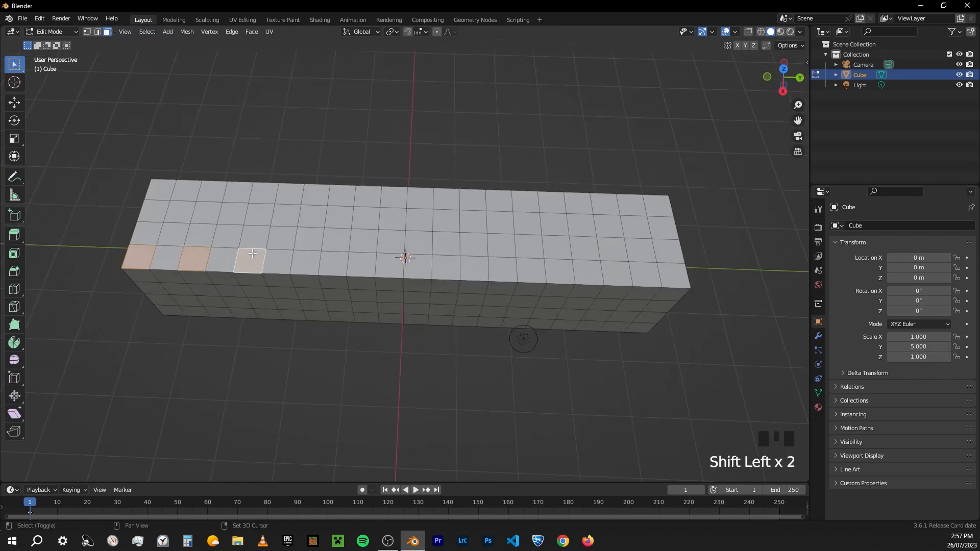
shift+click(308, 261)
shift+click(362, 264)
shift+click(416, 262)
shift+click(479, 263)
shift+click(544, 268)
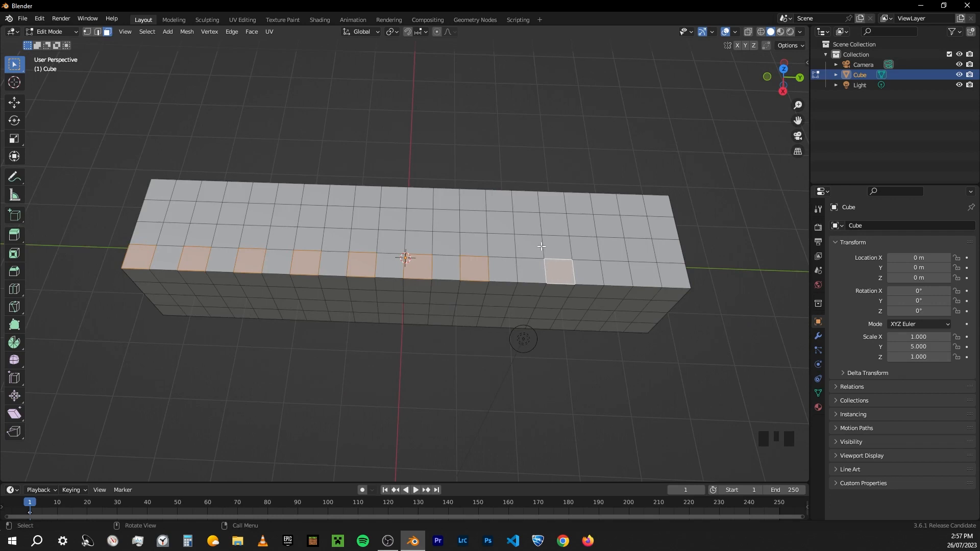
ctrl+drag(521, 231, 600, 302)
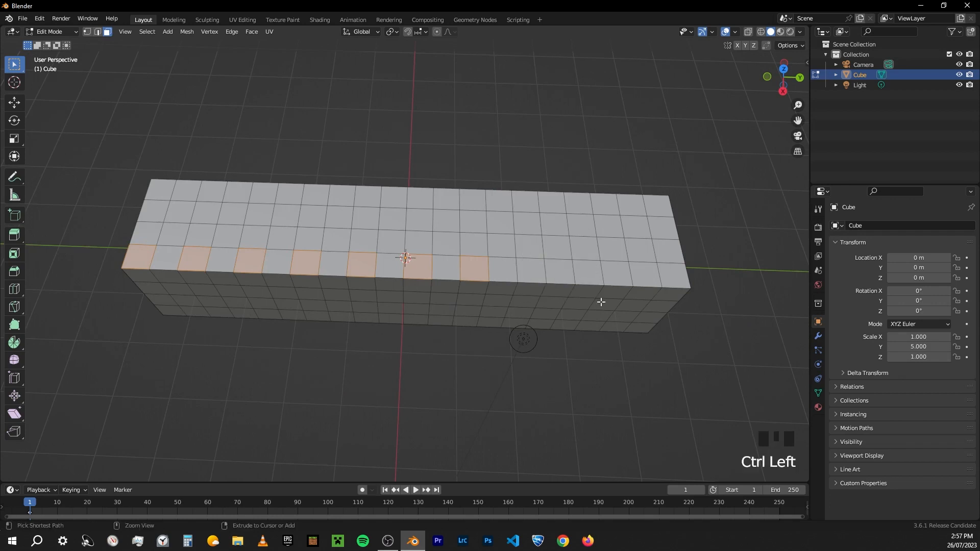
shift+click(535, 271)
shift+click(588, 274)
shift+click(645, 275)
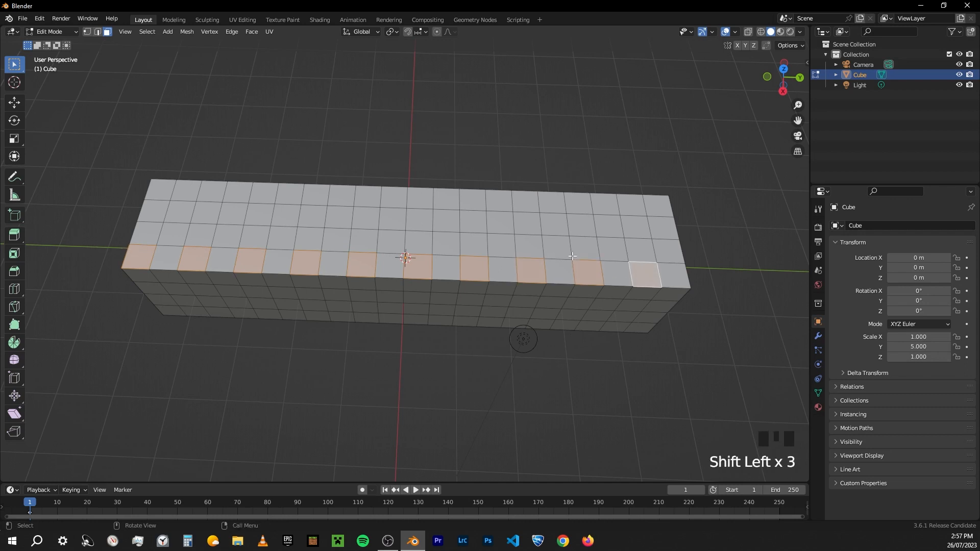
Add every second face along the upper row of the block's -X side to the selection, starting at the negative Y end
middle_drag(339, 114, 137, 256)
shift+click(152, 257)
shift+click(194, 264)
shift+click(250, 265)
shift+click(308, 266)
shift+click(365, 267)
shift+click(421, 269)
shift+click(477, 269)
shift+click(533, 270)
shift+click(589, 272)
Add every second face along the -X edge row of the block's underside to the selection, starting at the negative Y end
middle_drag(323, 163, 140, 272)
shift+click(140, 271)
shift+click(197, 269)
shift+click(254, 269)
shift+click(332, 270)
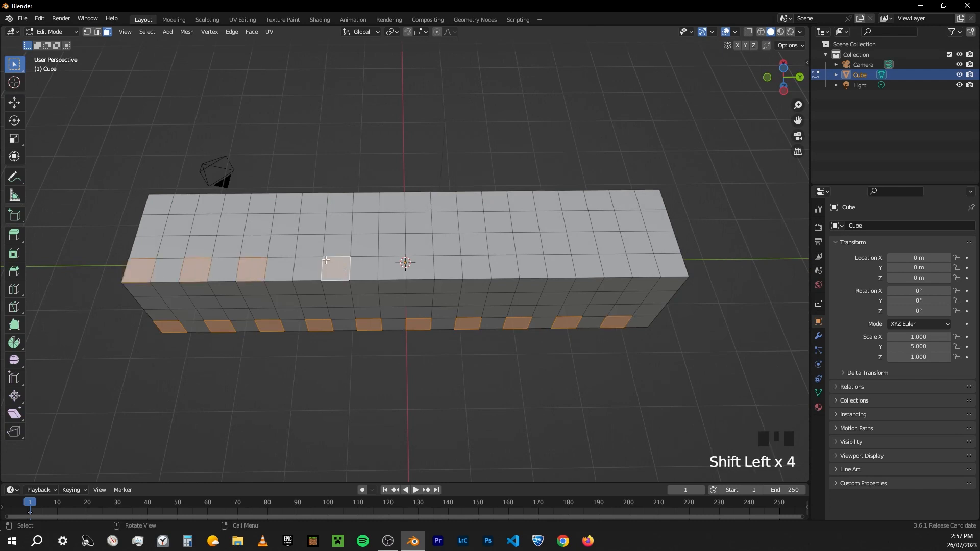
ctrl+drag(294, 228, 358, 289)
shift+click(308, 269)
shift+click(364, 269)
shift+click(419, 268)
shift+click(476, 266)
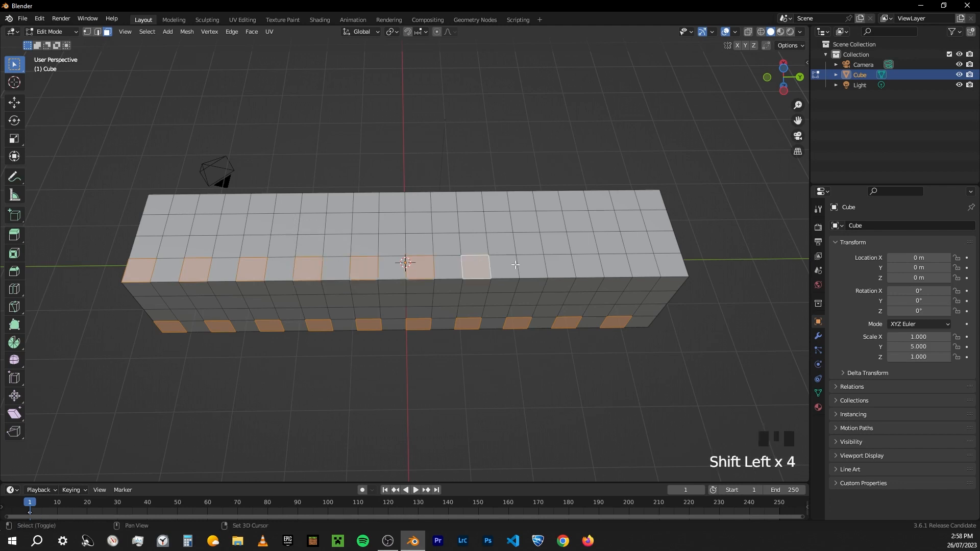
shift+click(531, 266)
shift+click(587, 266)
shift+click(648, 267)
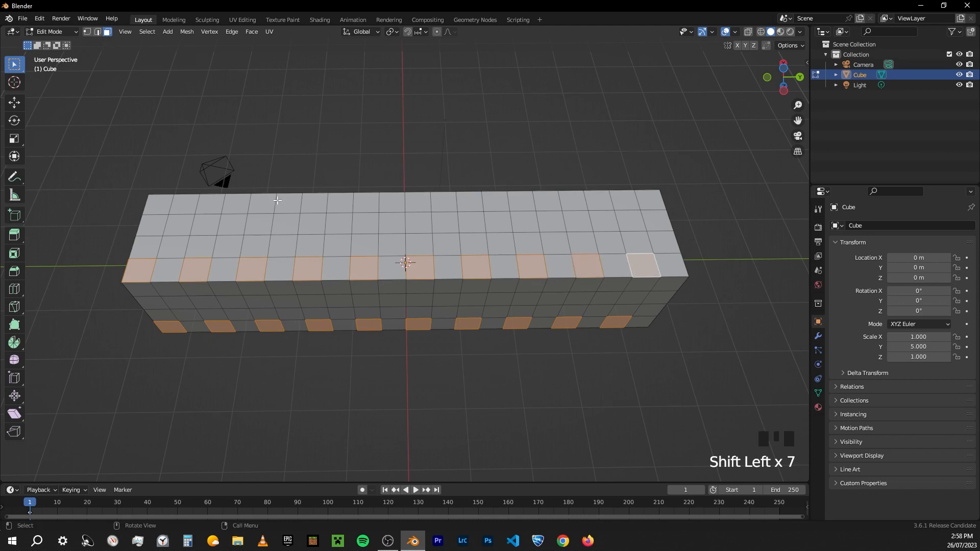
Add every second face along the lower row of the block's +X side to the selection, starting at the negative Y end
middle_drag(648, 267, 269, 283)
shift+click(145, 241)
shift+click(197, 243)
shift+click(253, 242)
shift+click(308, 242)
shift+click(365, 243)
shift+click(420, 243)
shift+click(475, 242)
shift+click(531, 242)
shift+click(587, 243)
Extrude all selected faces along their normals by about 0.54 m to form rows of teeth on the four sides
middle_drag(591, 243, 499, 405)
middle_drag(499, 350, 408, 350)
middle_drag(373, 215, 530, 164)
middle_drag(420, 257, 421, 270)
scroll(414, 258, down, 3)
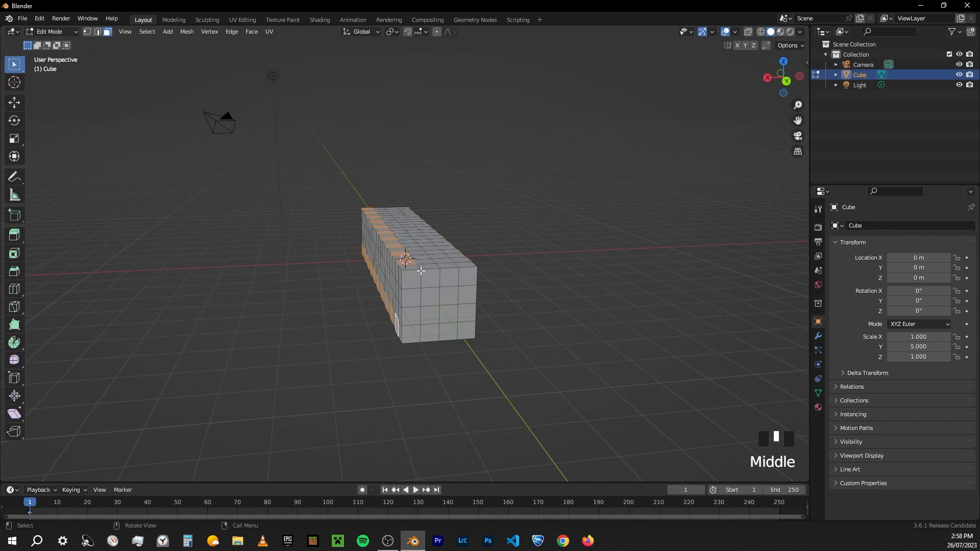
key(alt+e)
click(418, 280)
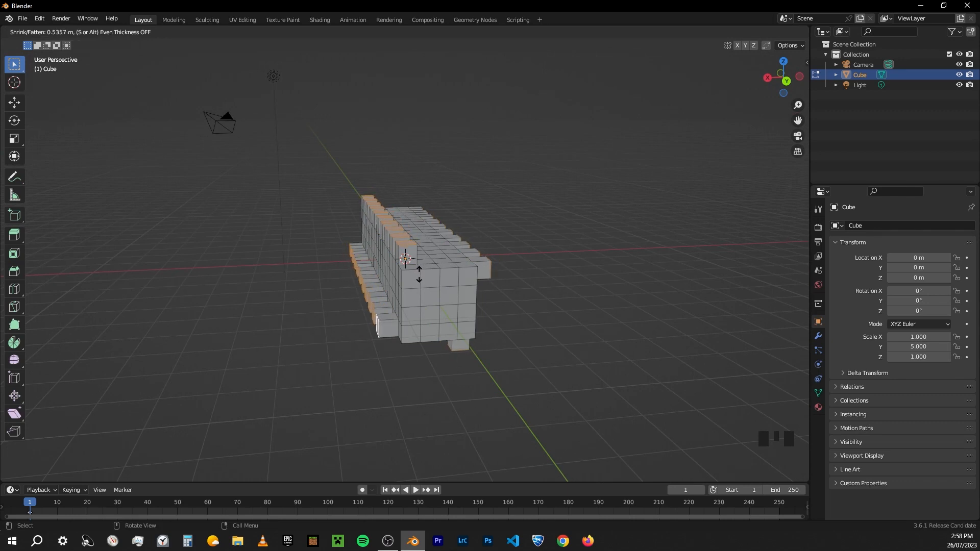
click(419, 274)
drag(428, 247, 416, 178)
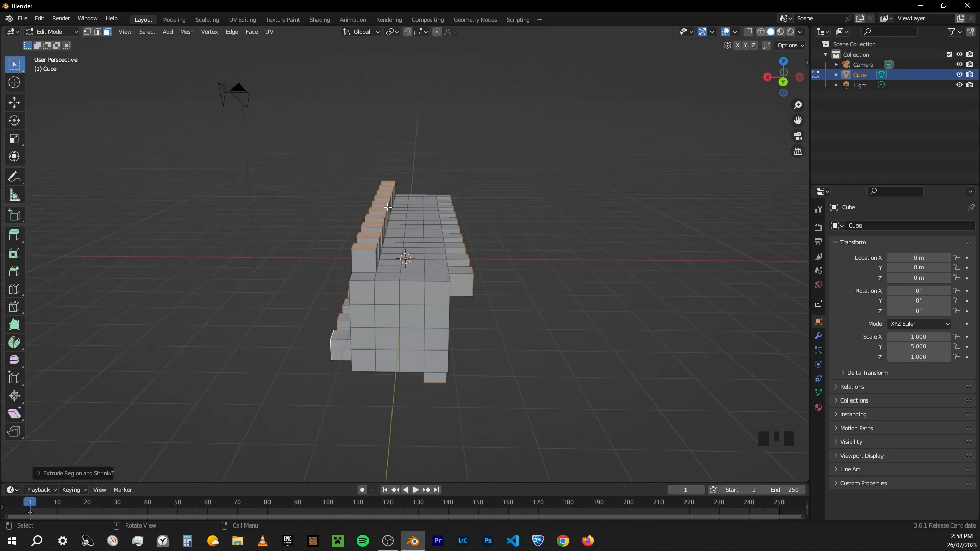
key(r)
key(y)
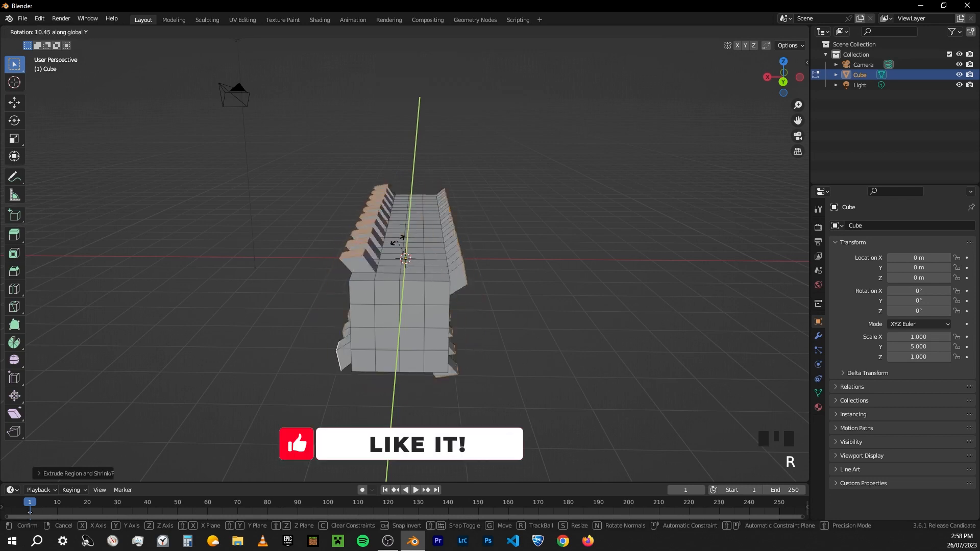
key(Escape)
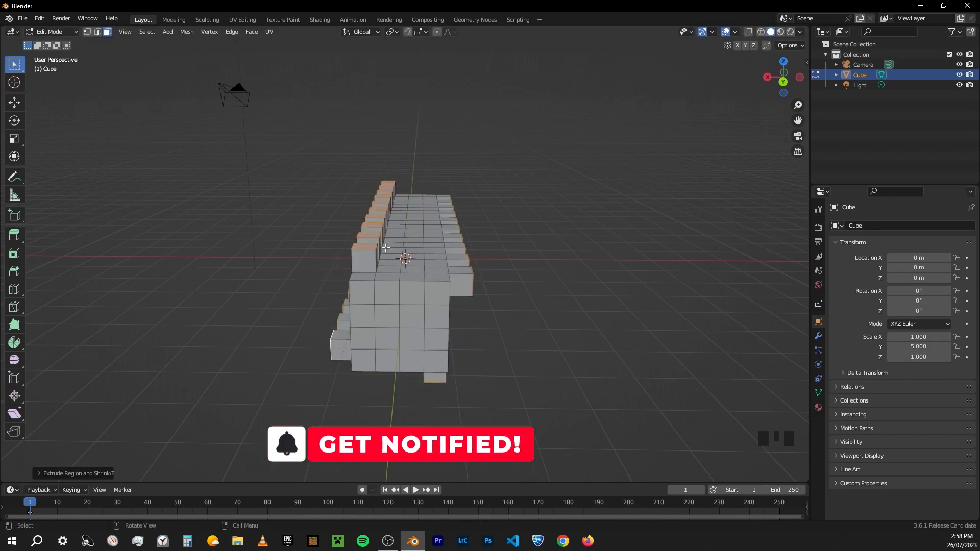
Mark the upper row of teeth with an annotation stroke and erase the stroke
key(d)
mouse_move(362, 247)
mouse_down()
mouse_move(381, 250)
mouse_move(377, 222)
mouse_move(386, 235)
mouse_up()
right_drag(384, 225, 396, 256)
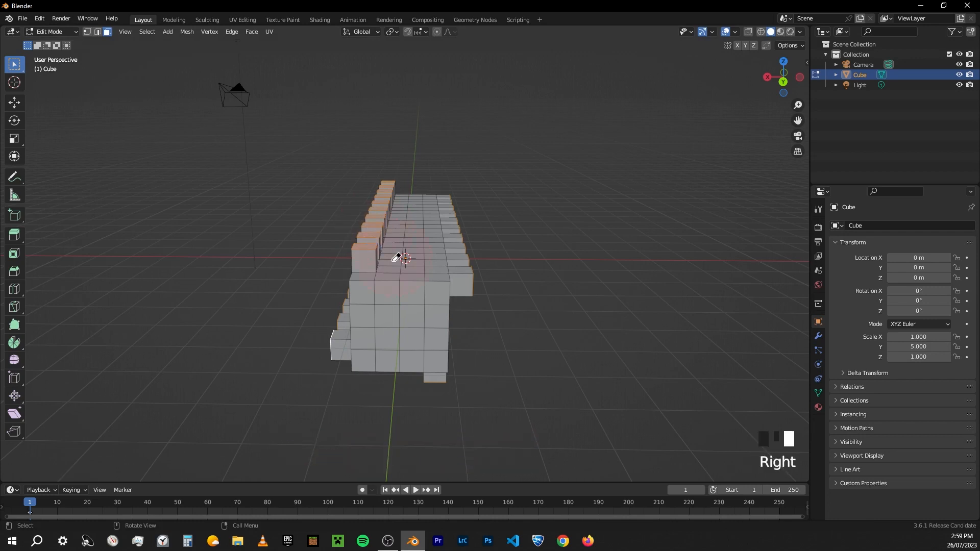
Rotate the teeth's end faces about -28° around global Y using individual origins as pivot, and return to object mode
click(395, 31)
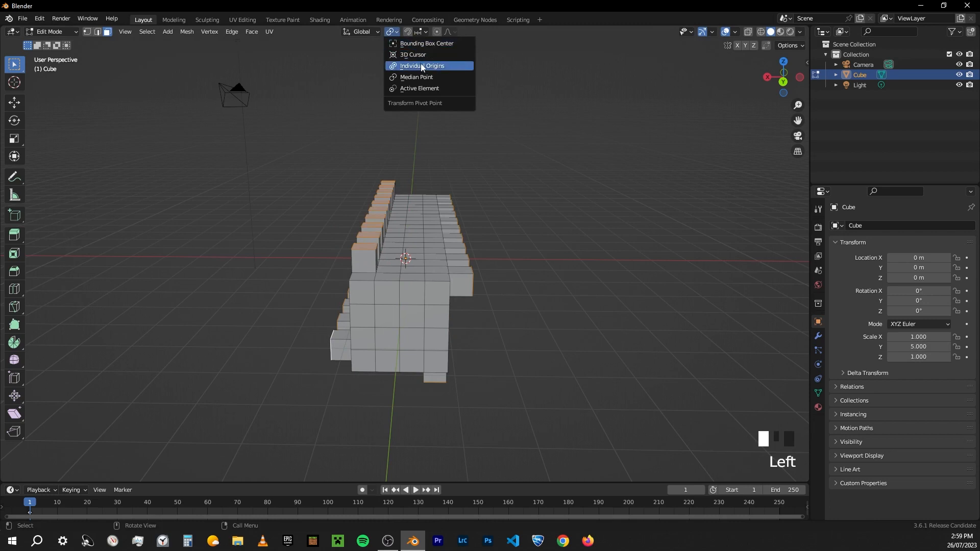
key(r)
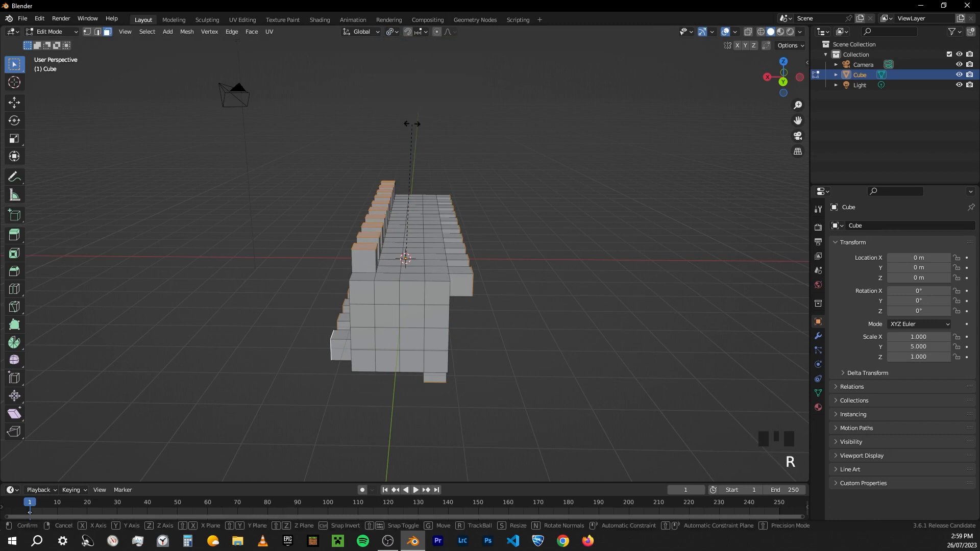
key(y)
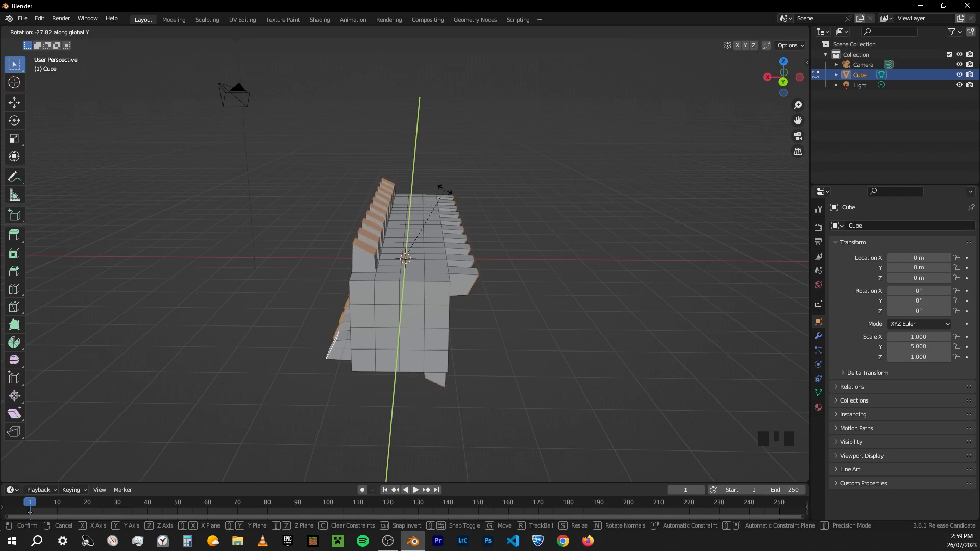
click(440, 188)
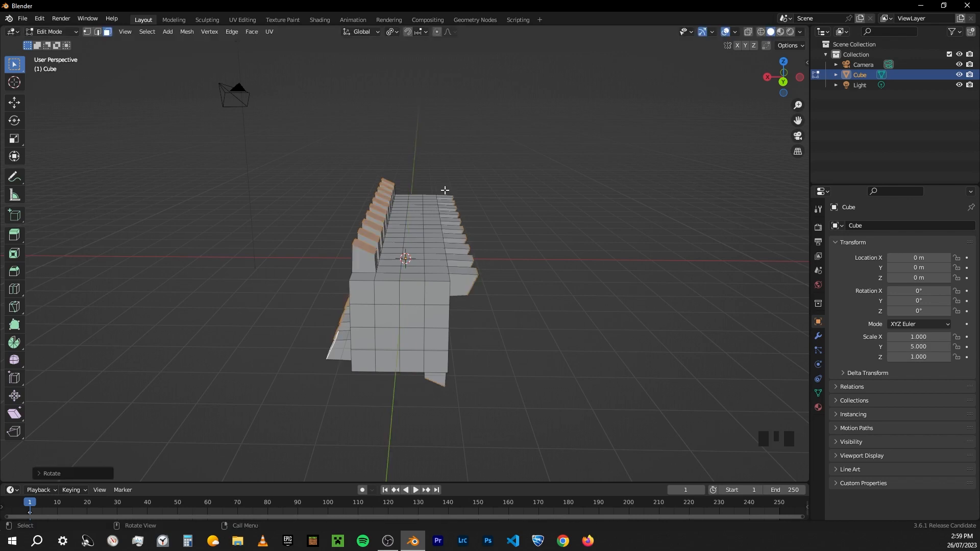
scroll(488, 193, up, 2)
middle_drag(489, 193, 463, 307)
key(Tab)
scroll(538, 276, down, 1)
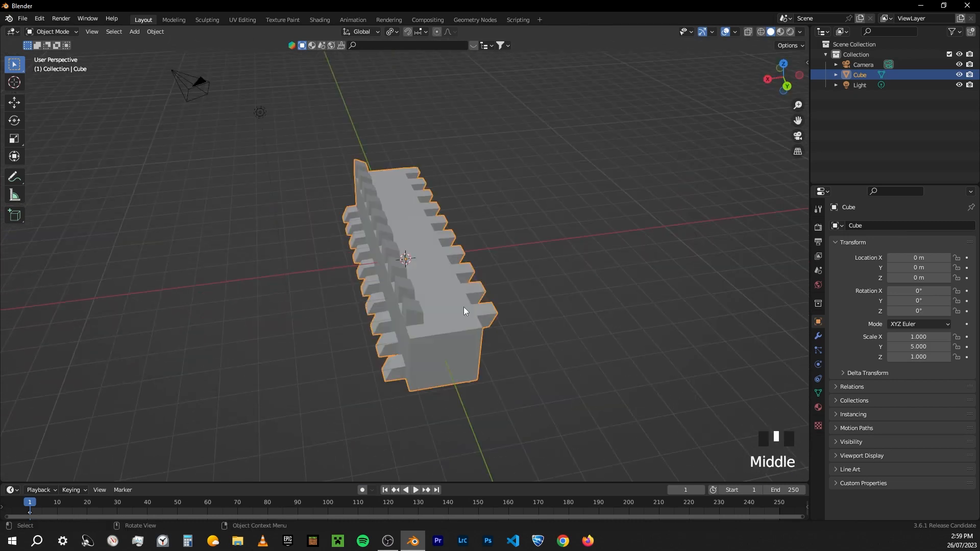
In the back orthographic view, move the toothed block along global X to about 1.36 m
click(787, 87)
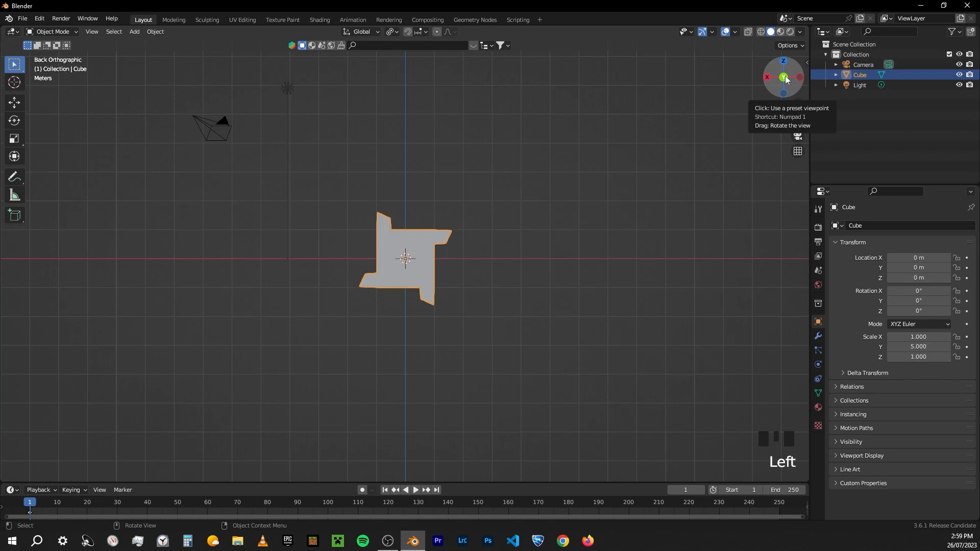
middle_drag(619, 115, 639, 148)
click(782, 87)
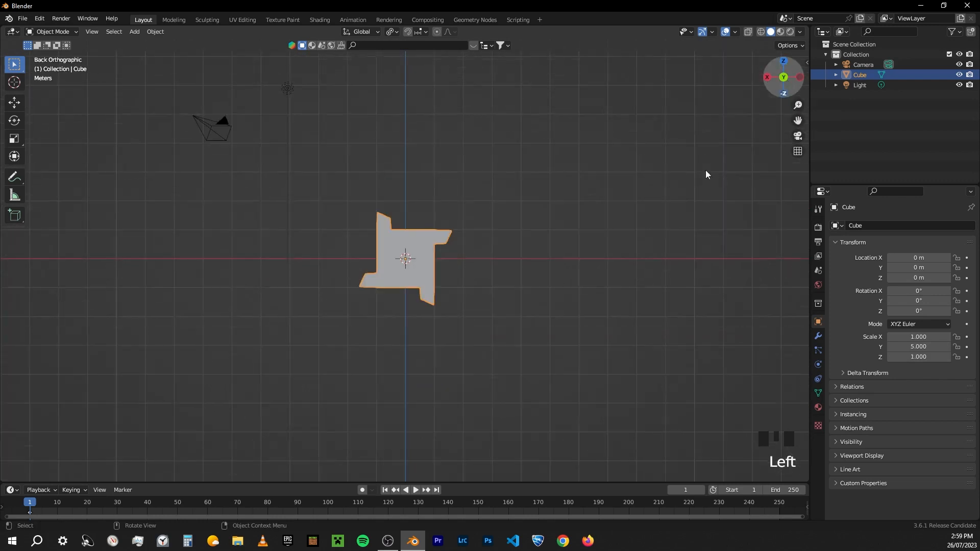
key(g)
key(x)
right_click(500, 216)
key(g)
key(x)
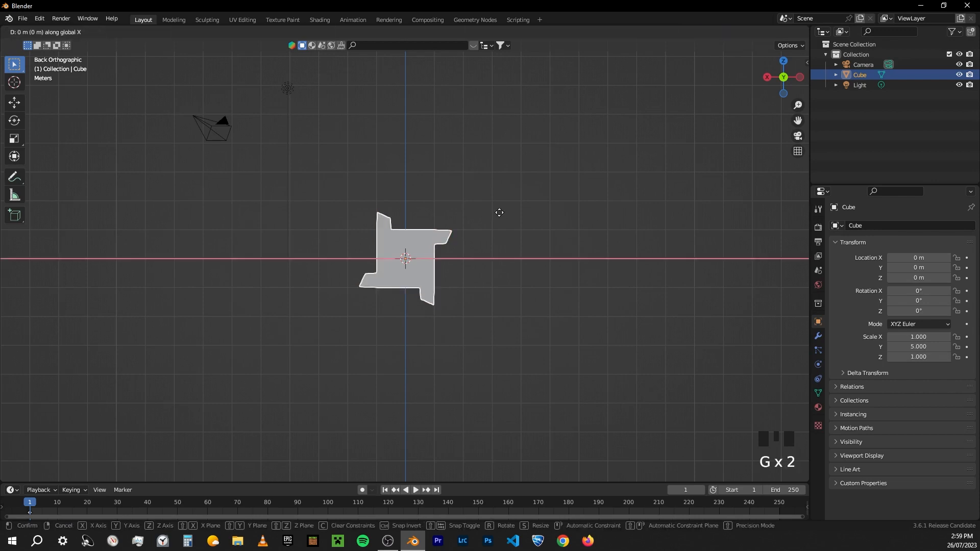
click(460, 211)
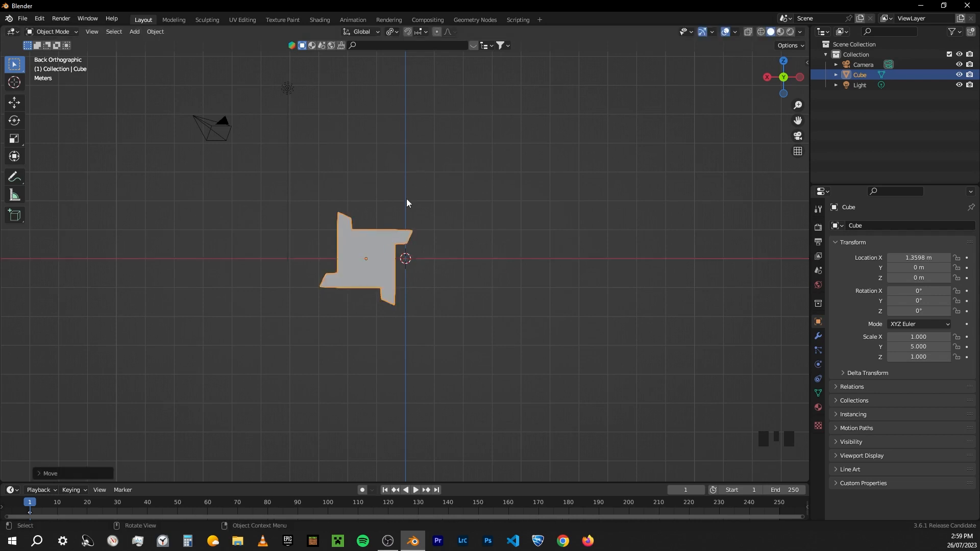
Duplicate the toothed block and place the copy along global X at about -1.45 m
key(shift+d)
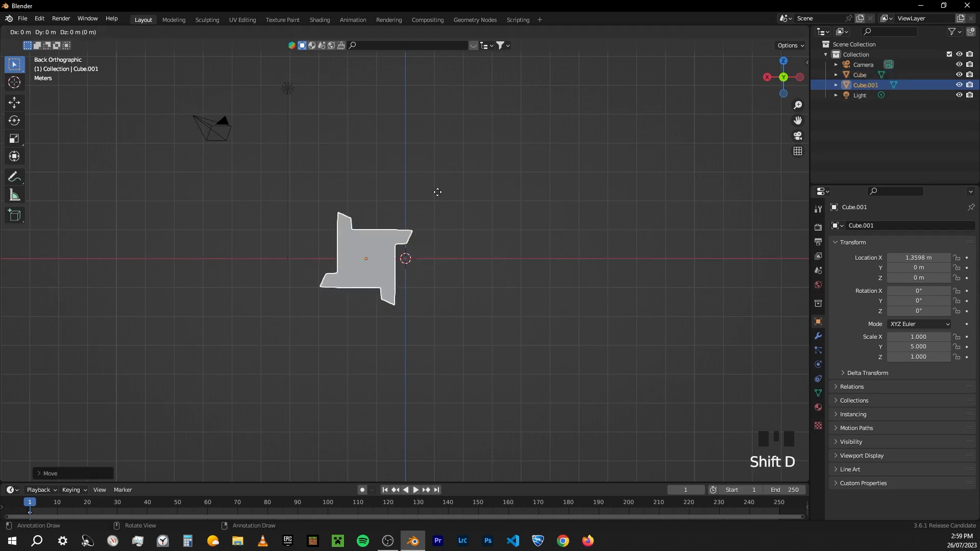
key(x)
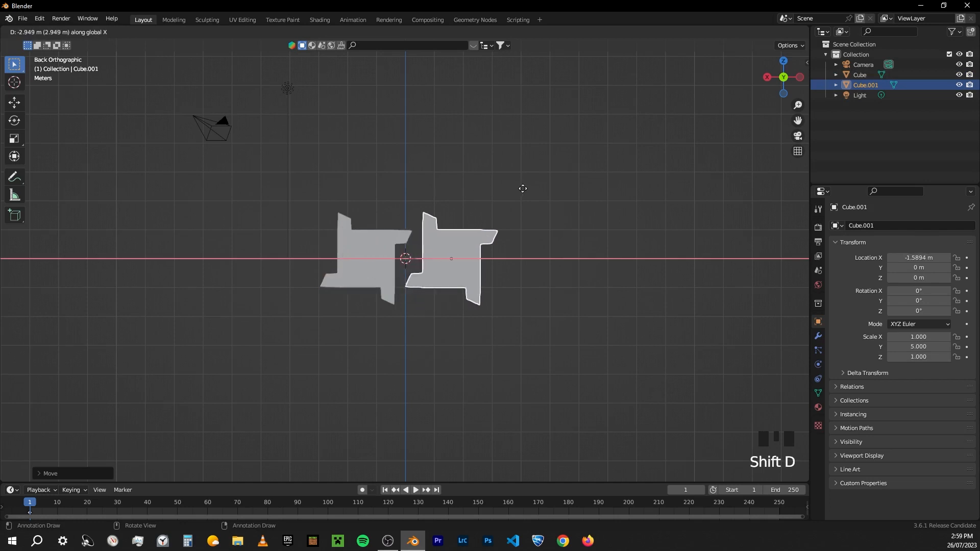
click(518, 188)
Rotate the duplicated block 180° around the global Z axis
middle_drag(518, 188, 486, 170)
key(r)
key(z)
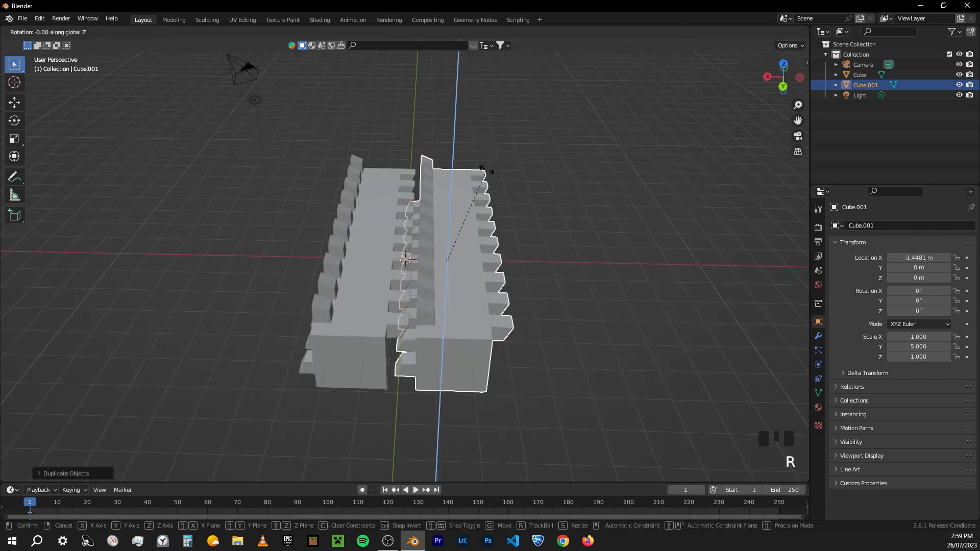
right_click(396, 379)
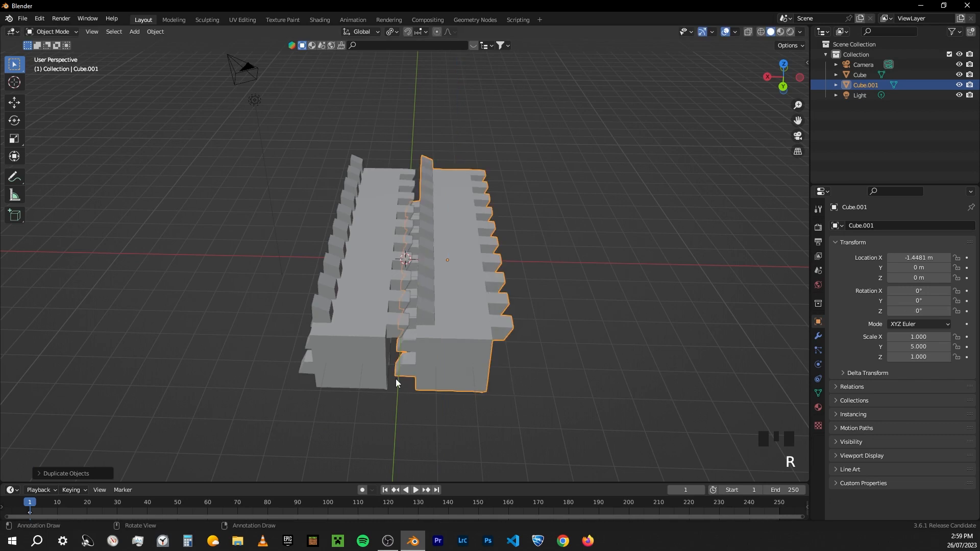
key(r)
text(z)
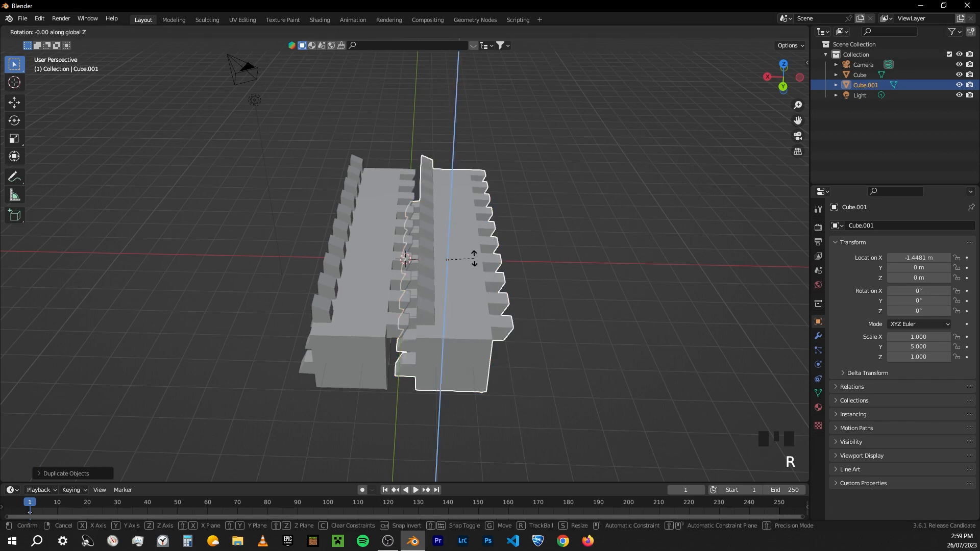
text(180)
key(Return)
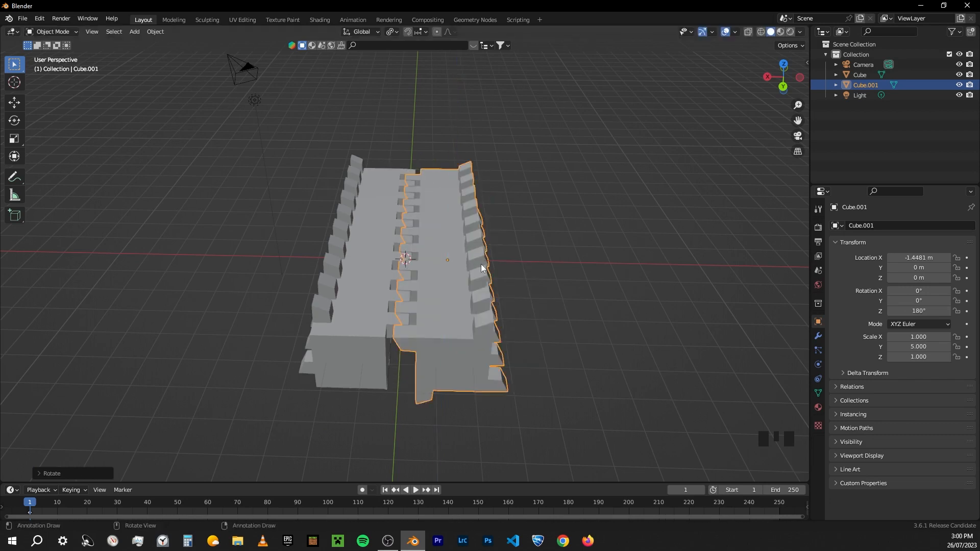
Select the original toothed block and open its mesh for editing, facing its negative Y end
middle_drag(595, 210, 602, 276)
click(601, 276)
scroll(439, 297, up, 3)
middle_drag(439, 296, 495, 241)
click(787, 84)
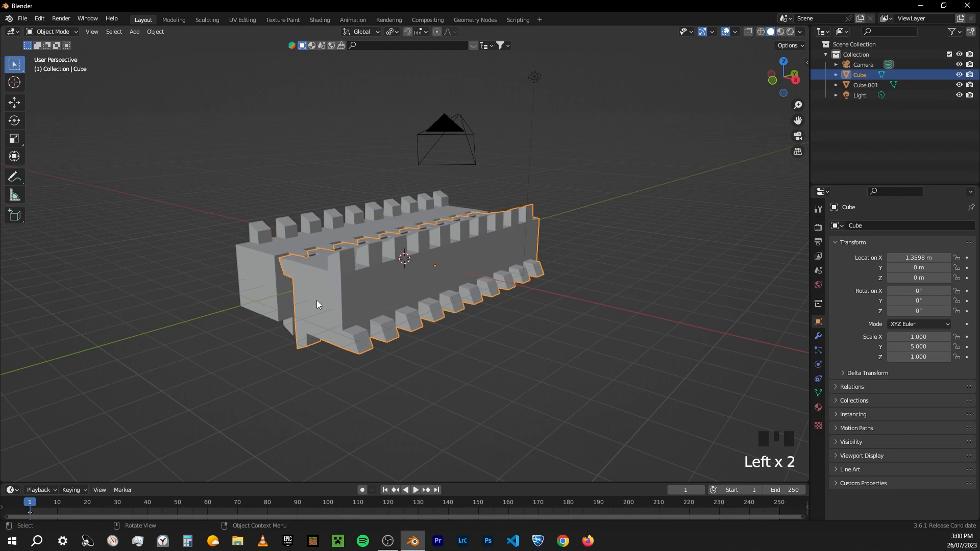
middle_drag(305, 302, 478, 279)
key(Tab)
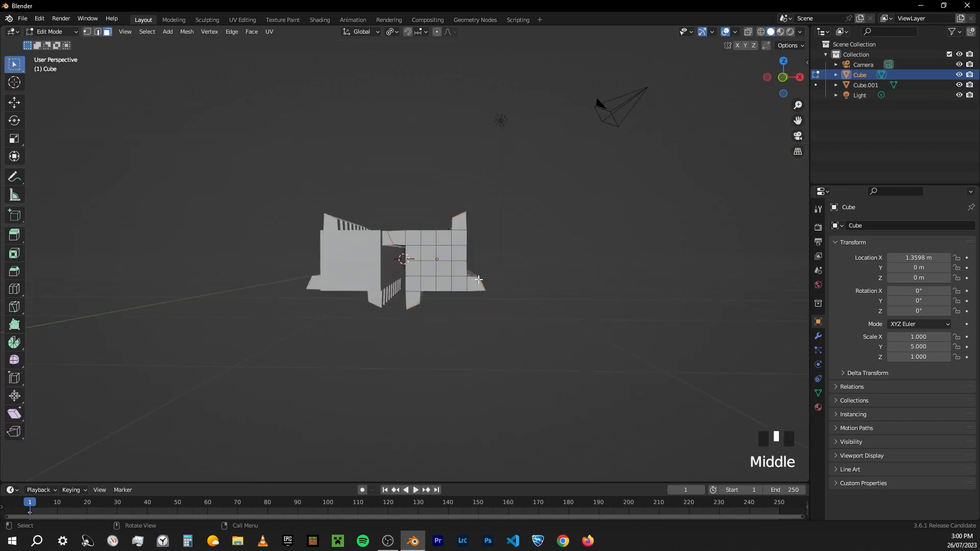
Select the four centre faces on the original block's negative Y end and snap the 3D cursor to the selection
scroll(484, 278, up, 3)
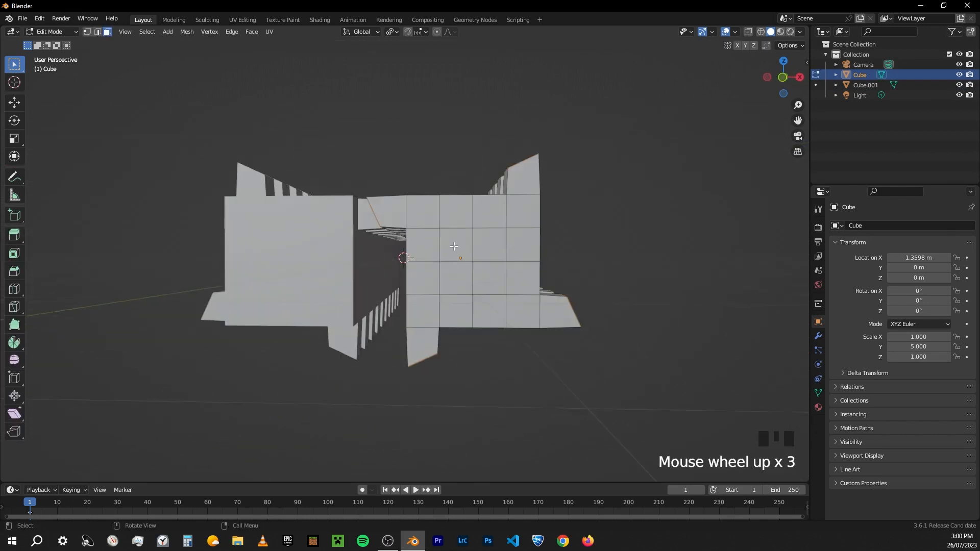
drag(460, 249, 491, 277)
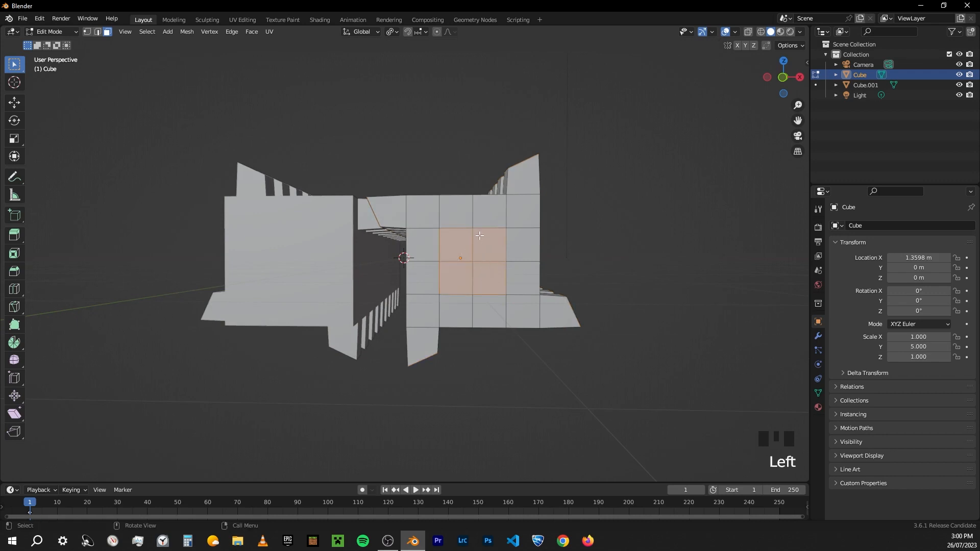
key(shift+s)
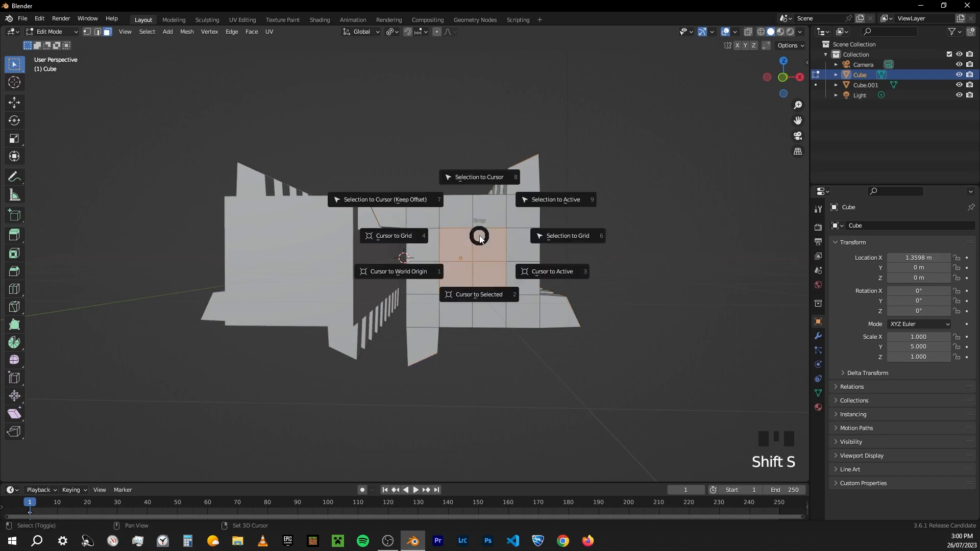
click(492, 322)
middle_drag(491, 322, 452, 282)
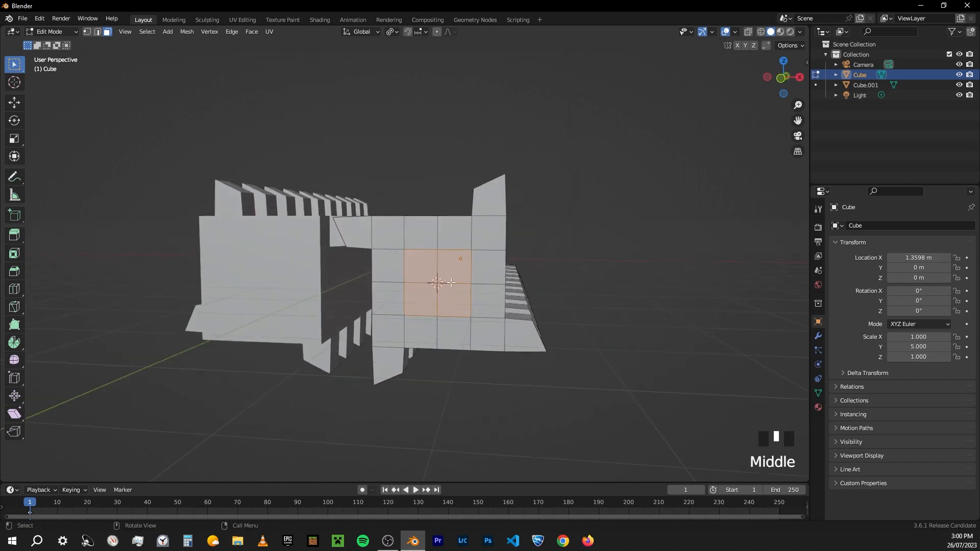
Add a cube at the 3D cursor on the block's negative Y end and scale it uniformly to 0.2
click(440, 271)
click(456, 286)
click(461, 271)
click(461, 270)
key(shift+a)
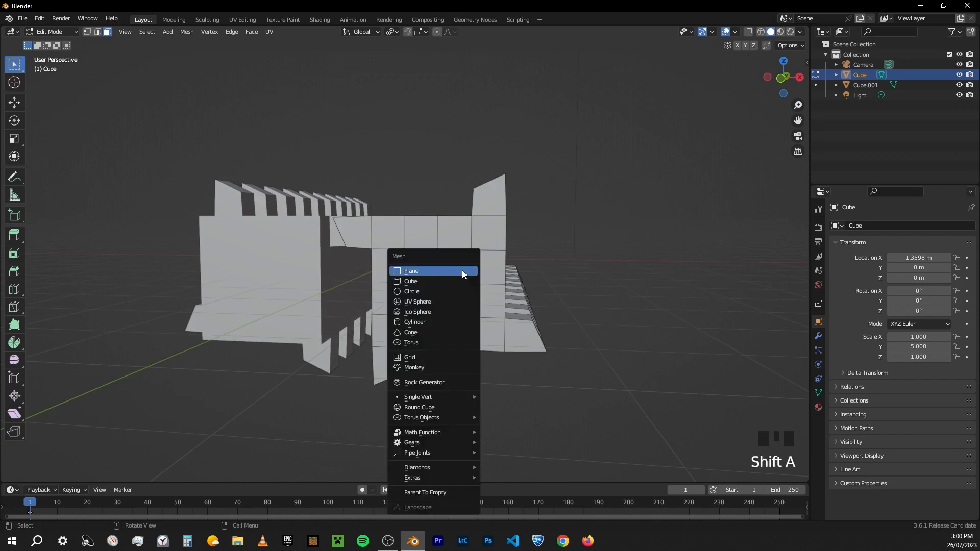
click(418, 282)
middle_drag(418, 282, 634, 277)
scroll(518, 301, up, 2)
text(s)
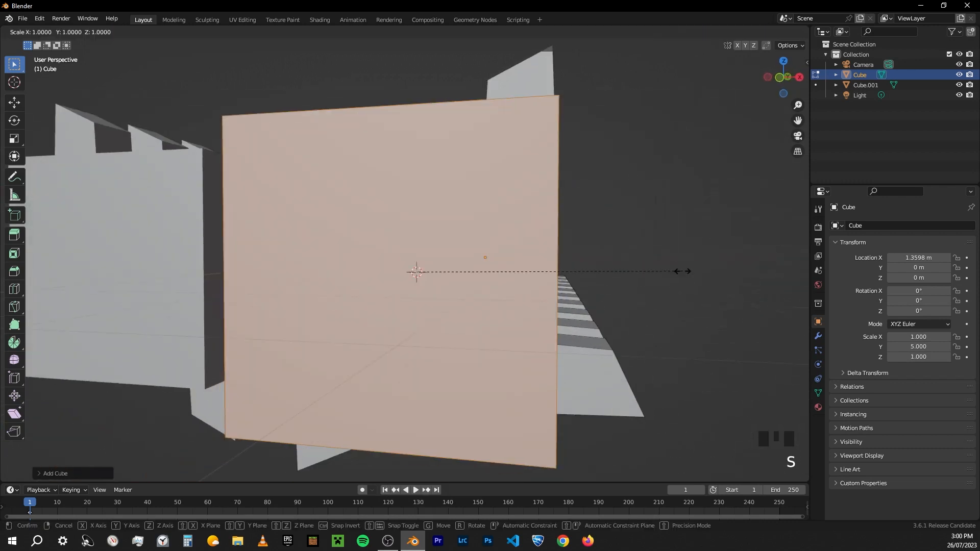
text(.2)
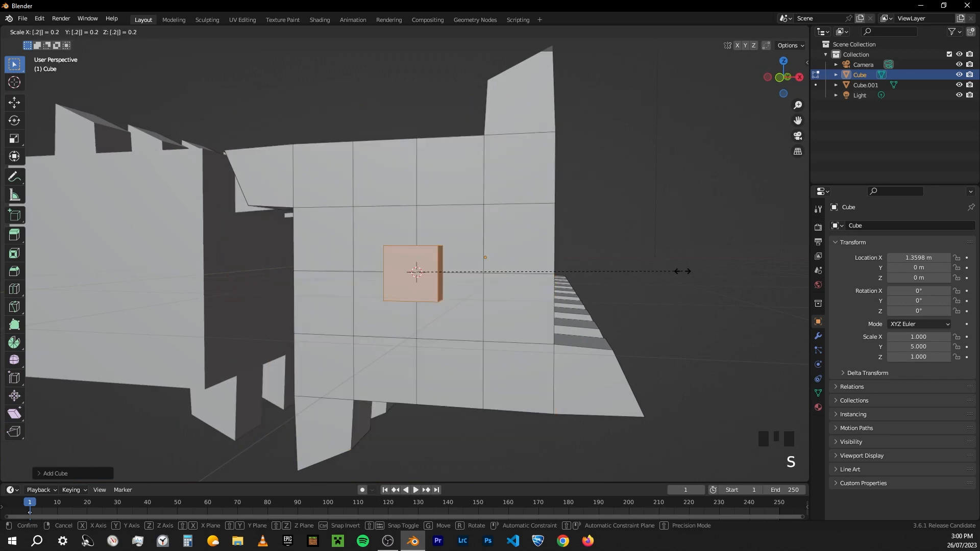
key(Return)
Select the small cube's outer face and bevel its edges by about 0.022 m
scroll(553, 258, down, 2)
middle_drag(549, 258, 543, 257)
click(390, 258)
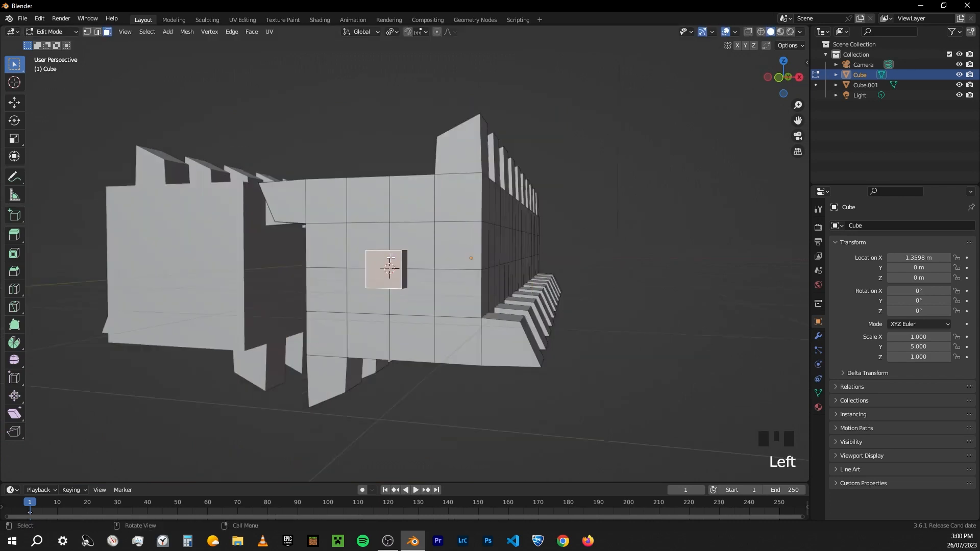
key(KP_Decimal)
middle_drag(447, 273, 475, 271)
scroll(449, 271, down, 3)
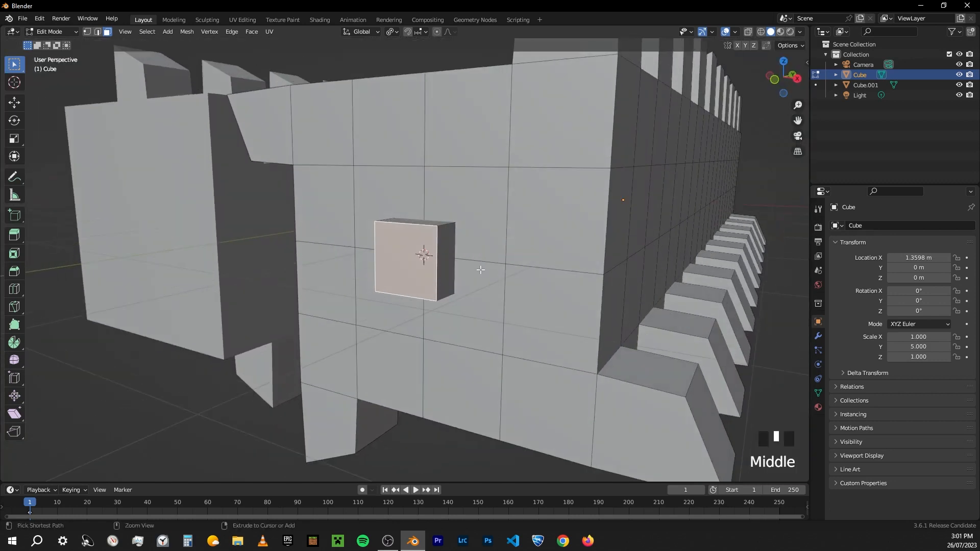
key(ctrl+b)
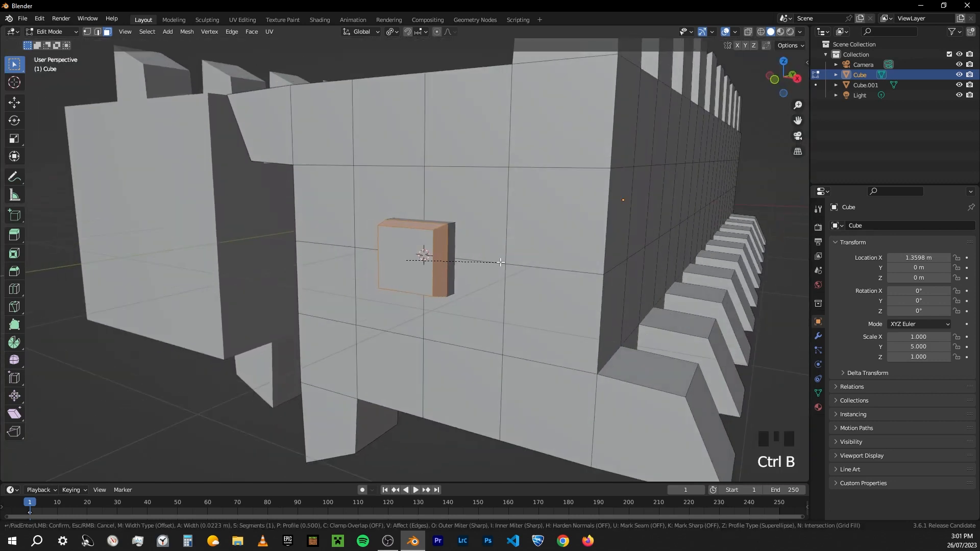
middle_drag(424, 262, 411, 262)
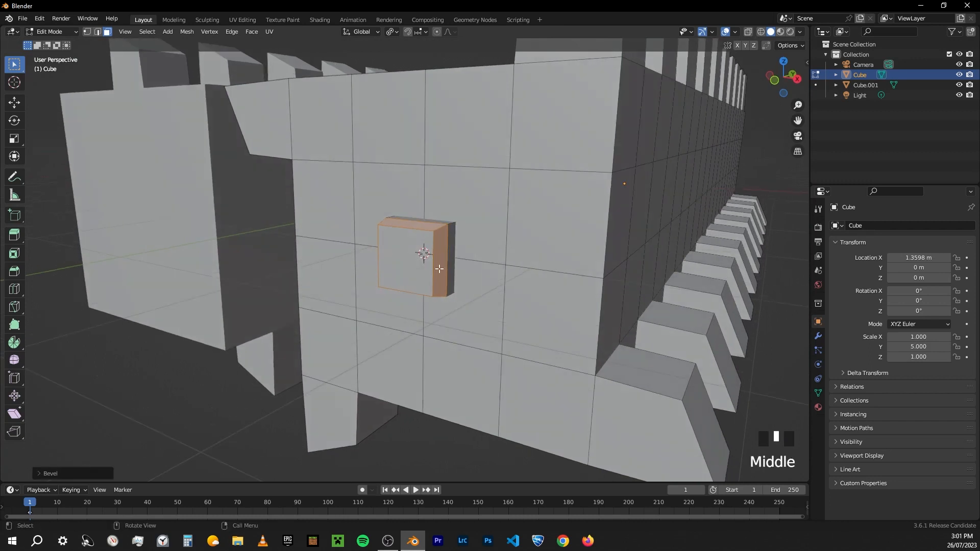
Select the beveled cube's outer face and snap the 3D cursor to it
click(409, 262)
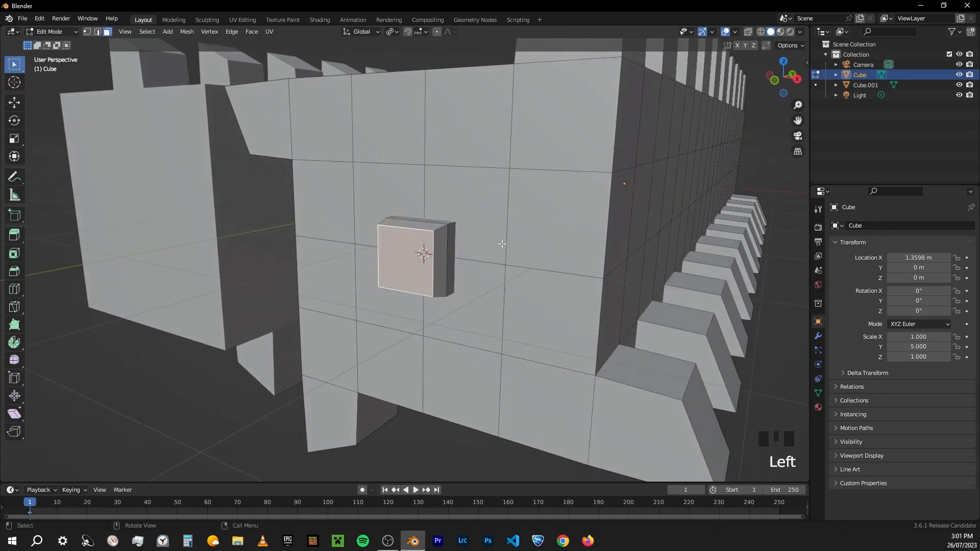
key(shift+s)
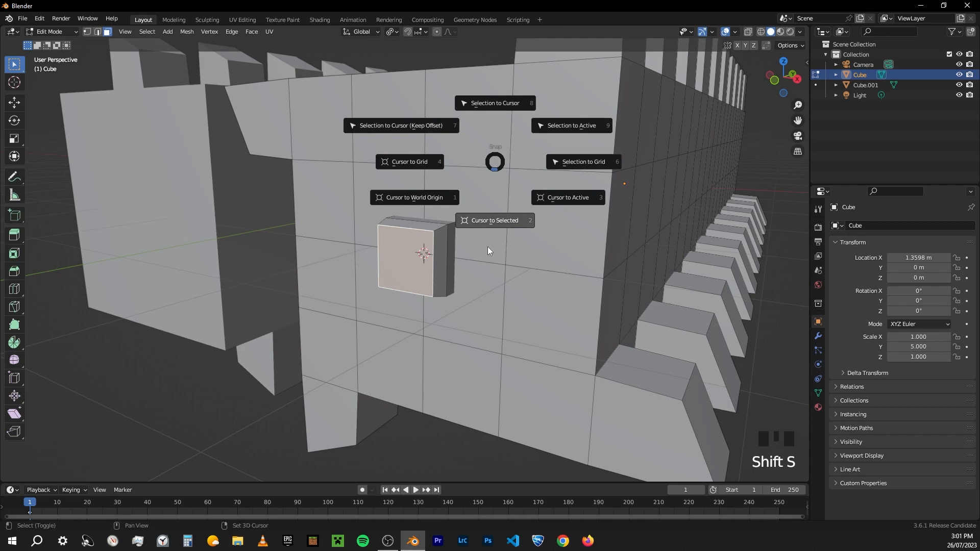
click(488, 245)
Add a cylinder at the 3D cursor and set its vertex count to 100
key(shift+a)
key(shift+a)
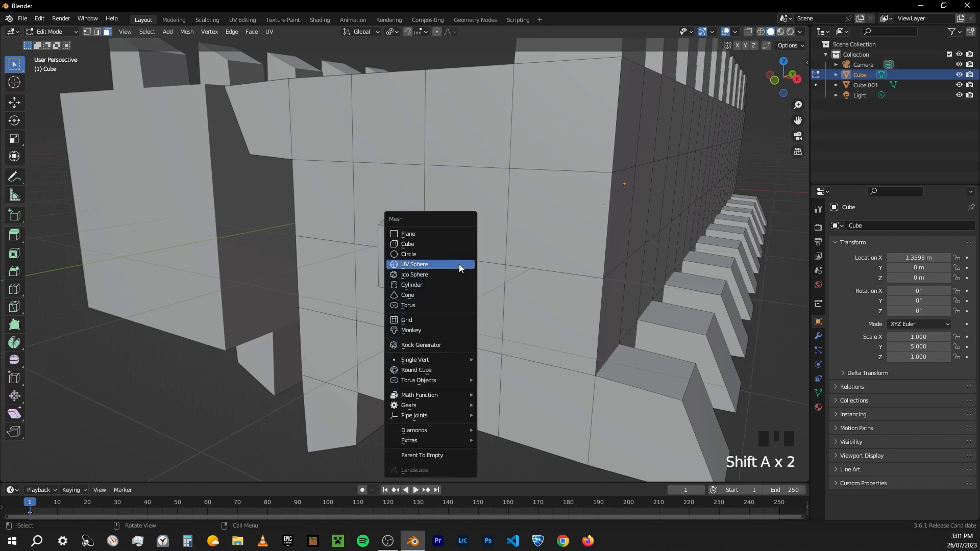
click(436, 263)
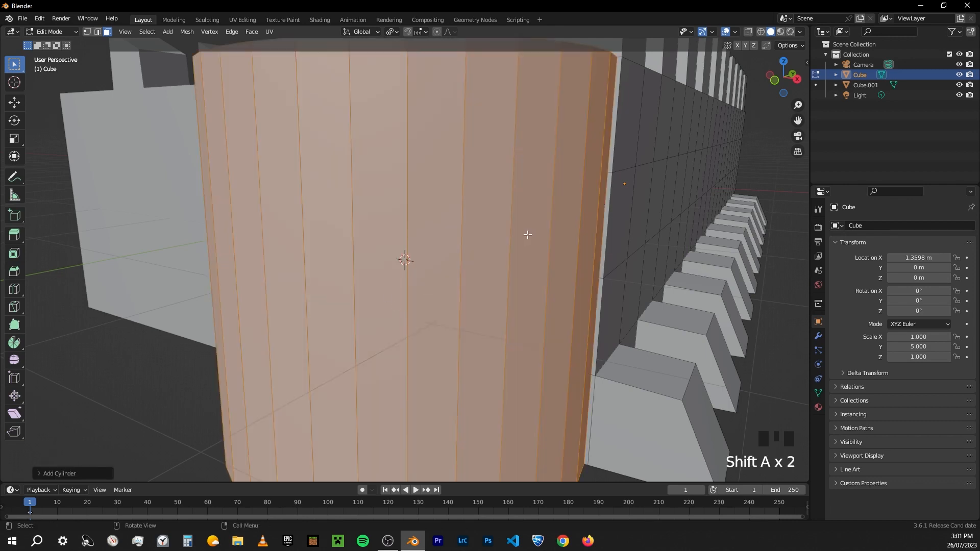
click(55, 473)
double_click(122, 351)
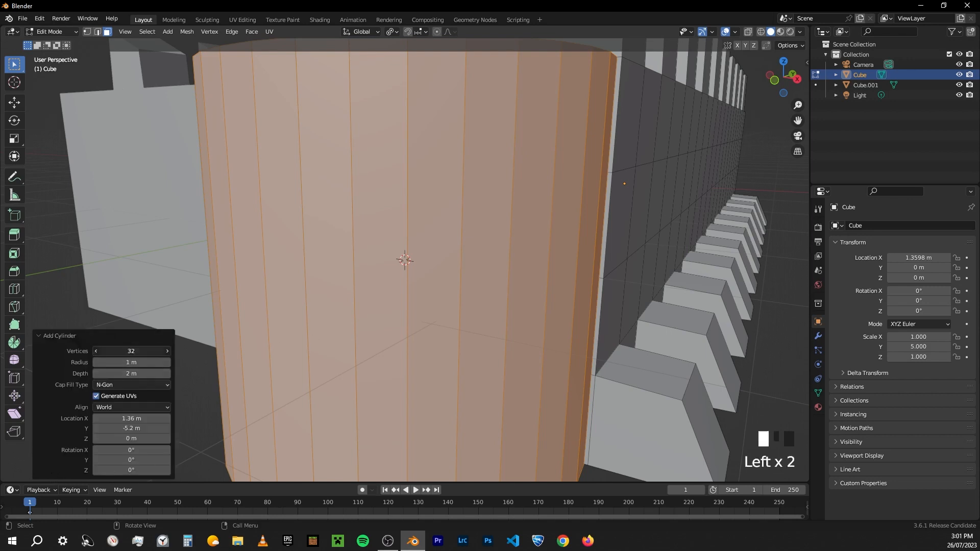
text(100)
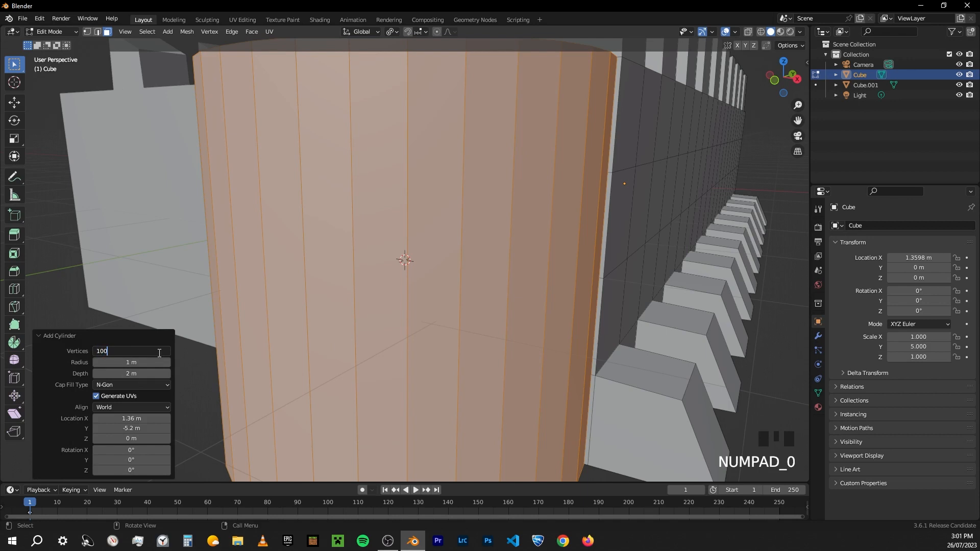
key(Return)
Rotate the cylinder 90° around global X and scale it uniformly to about 0.13
key(r)
key(x)
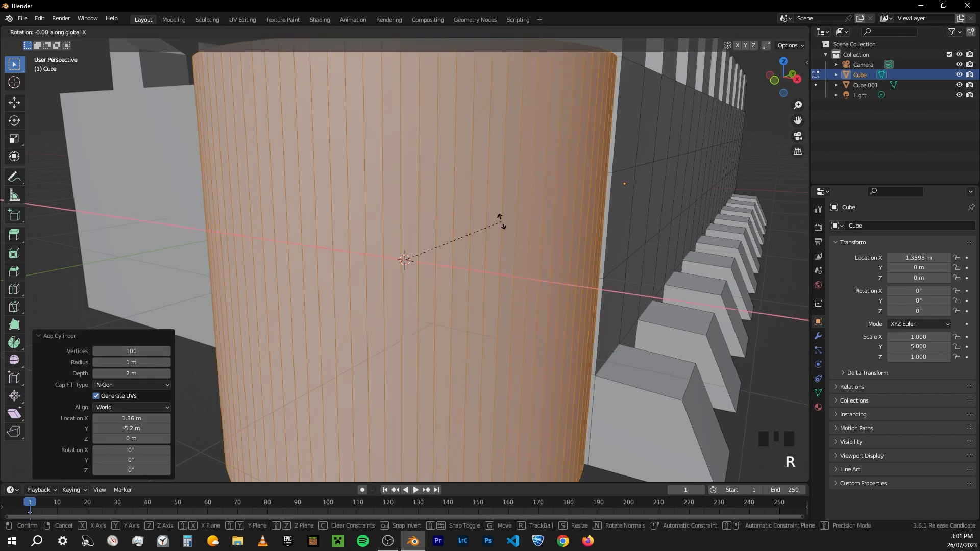
key(9)
key(0)
key(Return)
key(s)
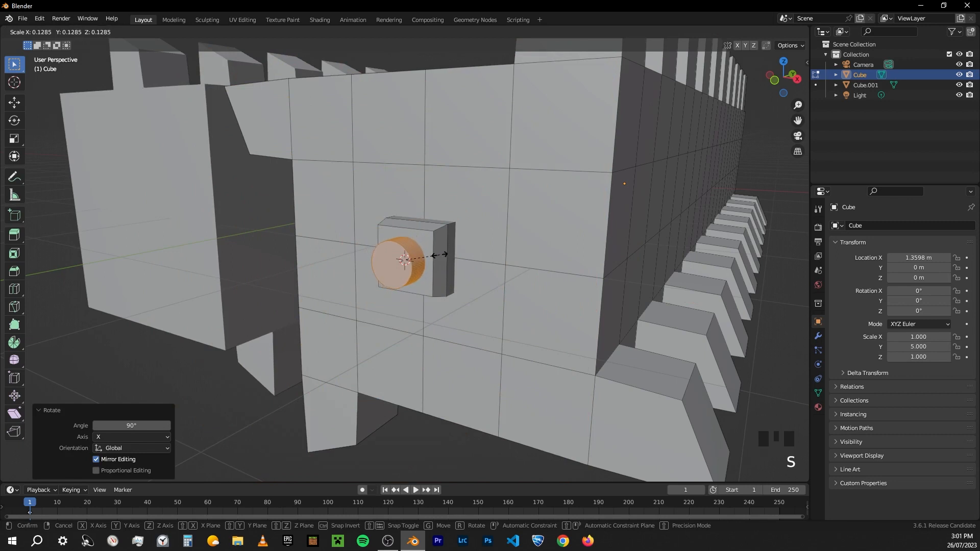
click(438, 255)
Lengthen the cylinder into a shaft by moving its outer end face about 15 m along negative global Y
middle_drag(438, 255, 447, 275)
click(451, 279)
scroll(461, 262, down, 8)
scroll(447, 276, down, 2)
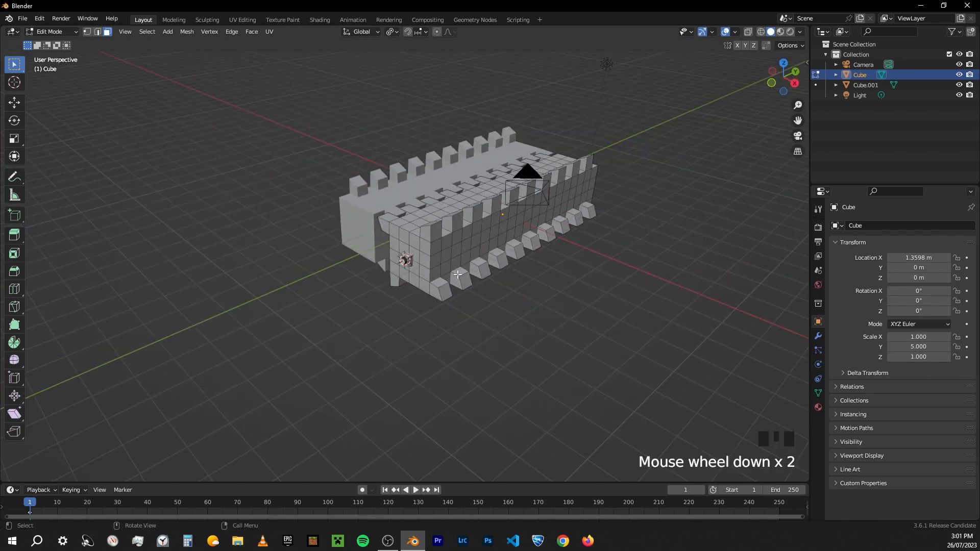
key(g)
key(y)
click(108, 403)
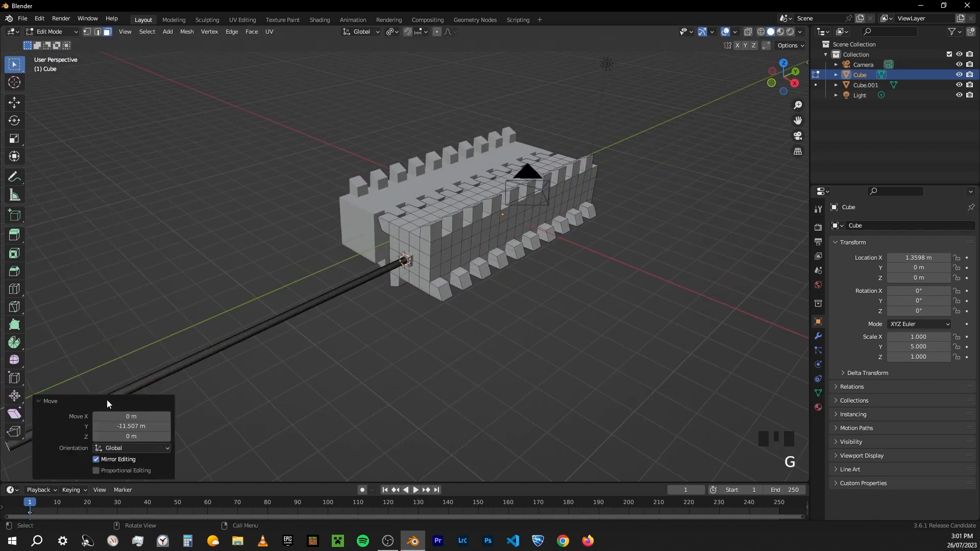
scroll(326, 321, down, 3)
key(g)
key(y)
click(300, 320)
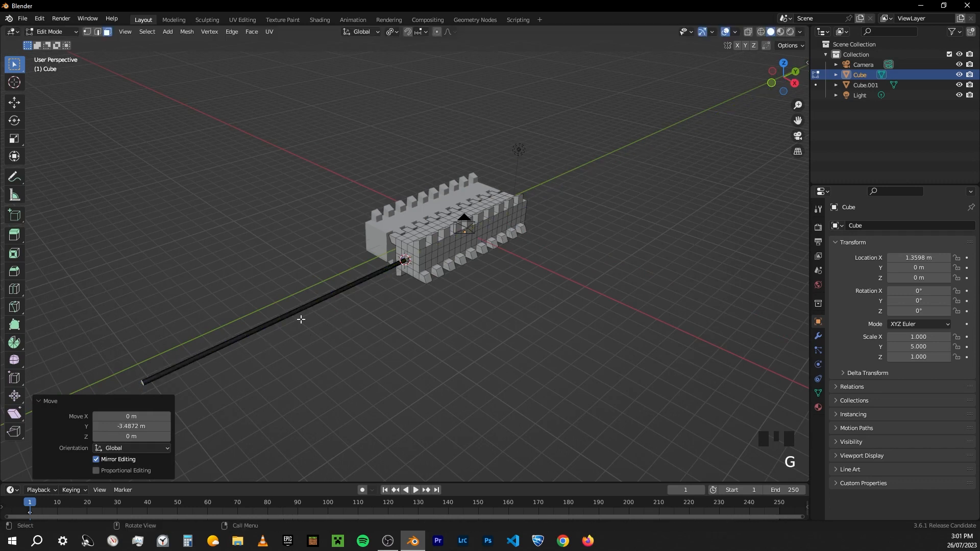
Select the entire shaft and the small beveled cube behind it as linked geometry
scroll(421, 298, up, 4)
middle_drag(421, 299, 347, 310)
double_click(348, 310)
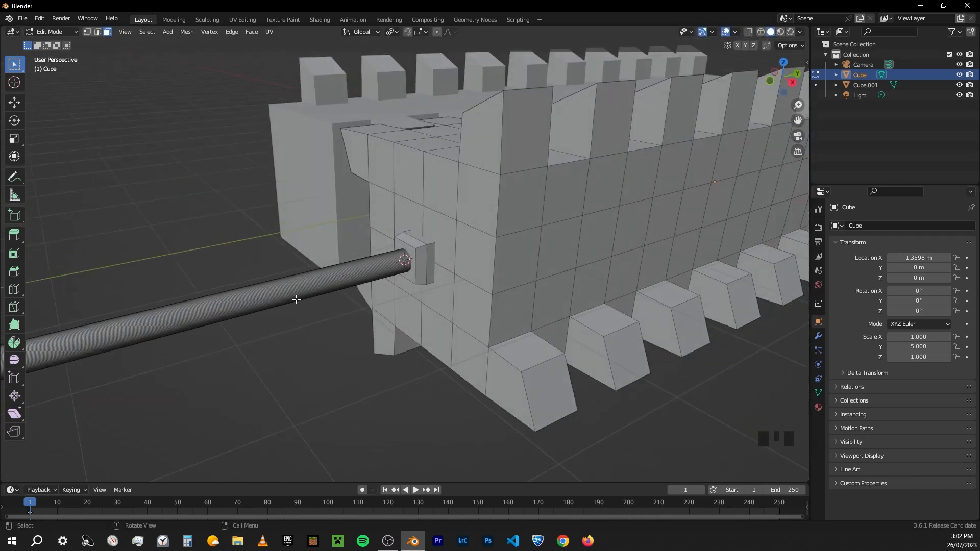
key(l)
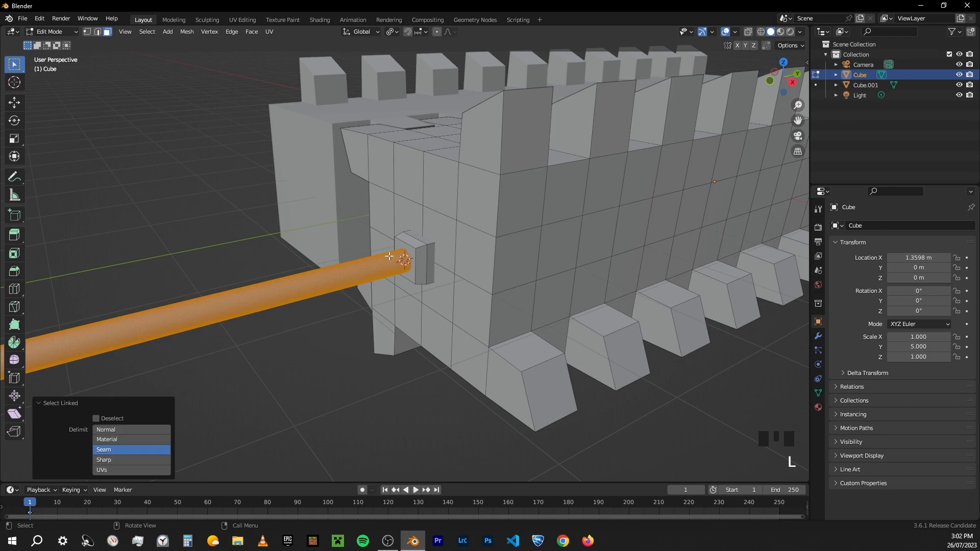
key(l)
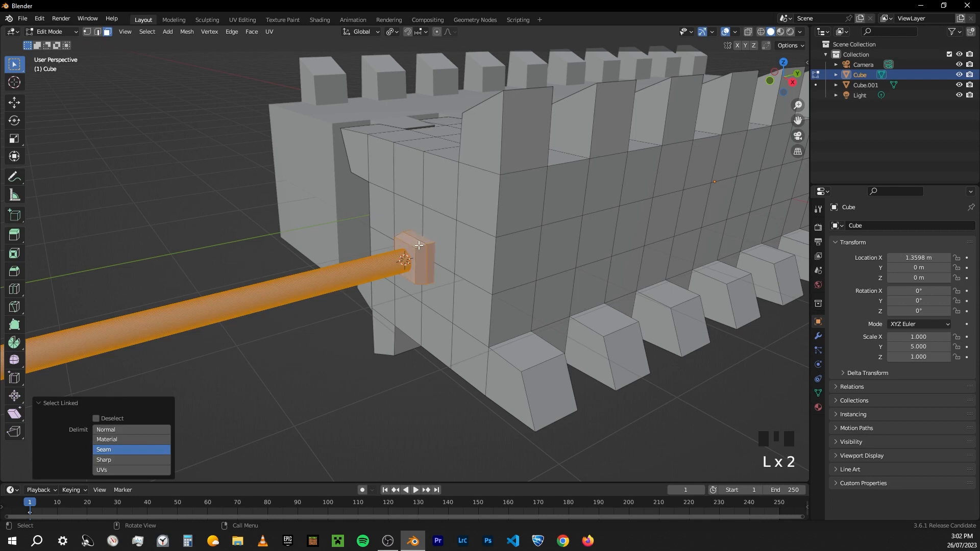
key(l)
key(l)
key(l)
Duplicate the selected shaft and beveled cube in place
click(790, 82)
scroll(601, 286, down, 5)
shift+middle_drag(601, 286, 589, 243)
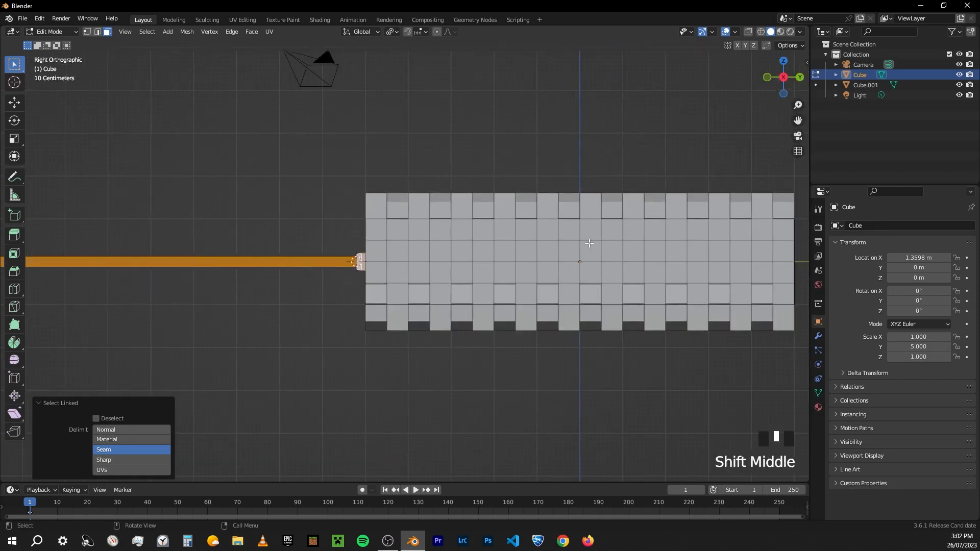
key(shift+d)
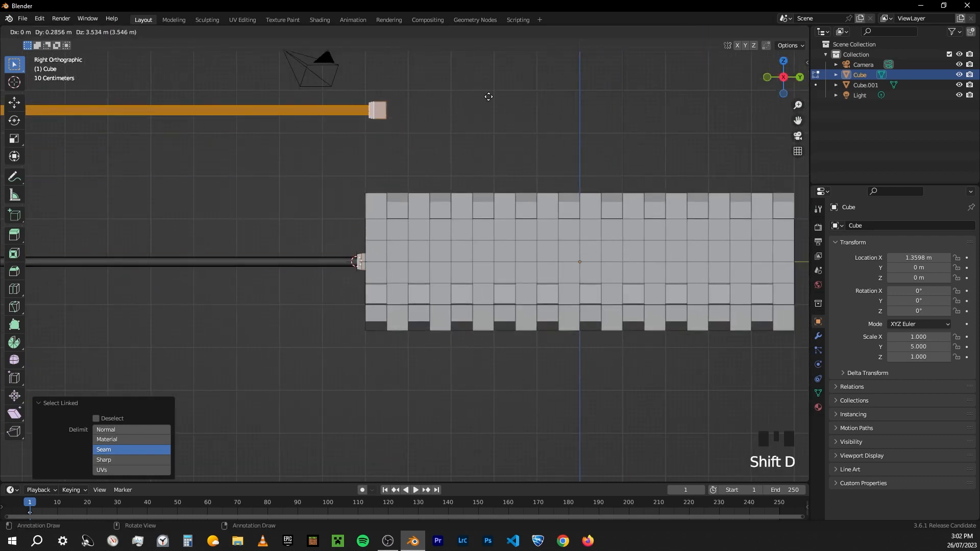
right_click(468, 110)
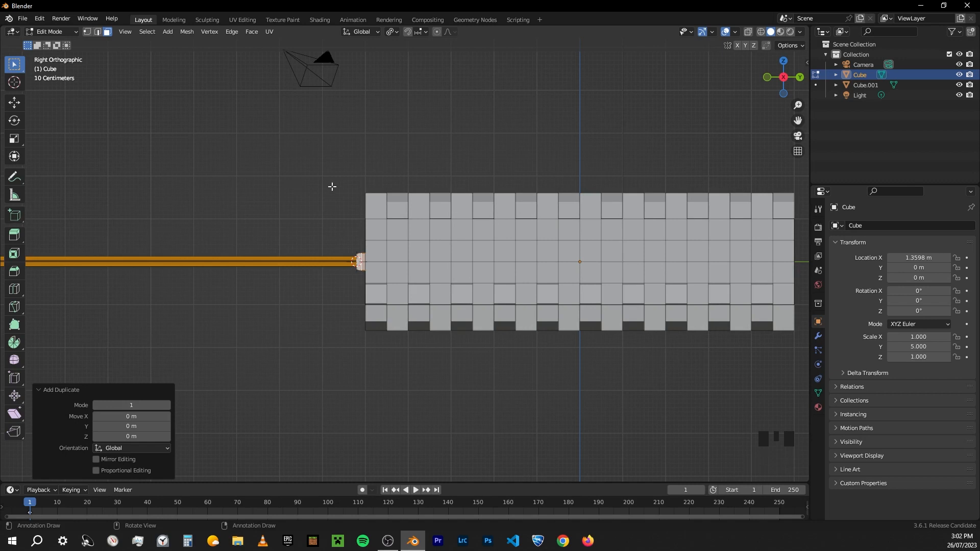
scroll(333, 184, down, 2)
middle_drag(332, 184, 427, 244)
scroll(427, 244, up, 2)
key(r)
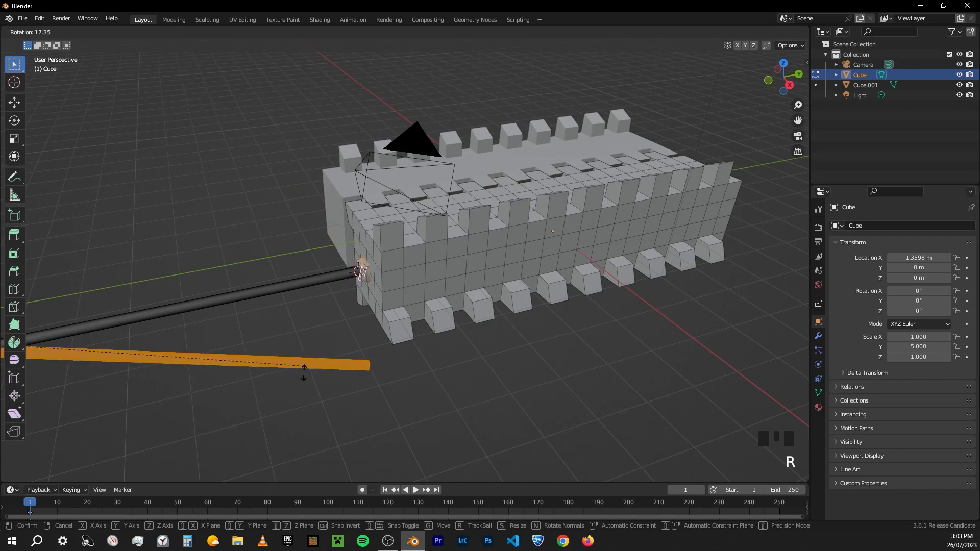
click(314, 330)
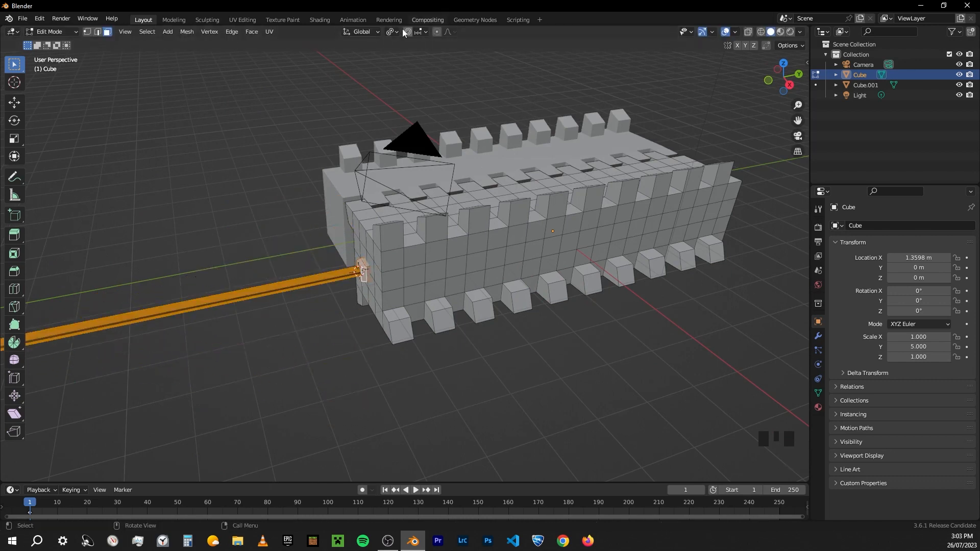
click(392, 32)
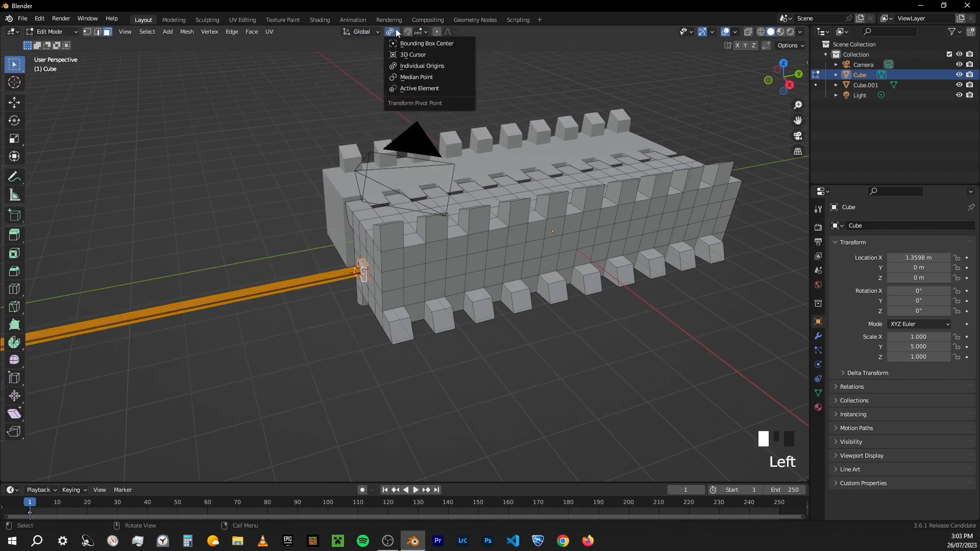
click(417, 77)
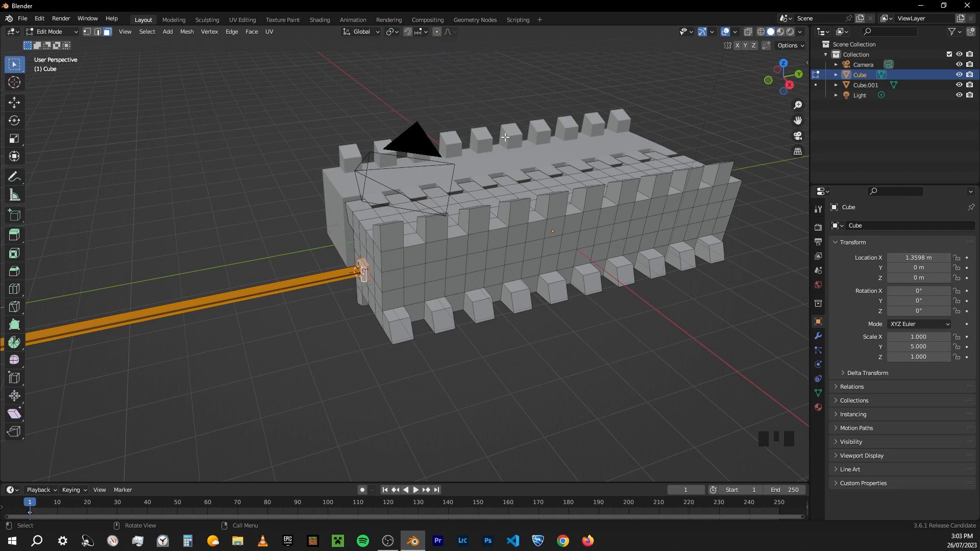
key(r)
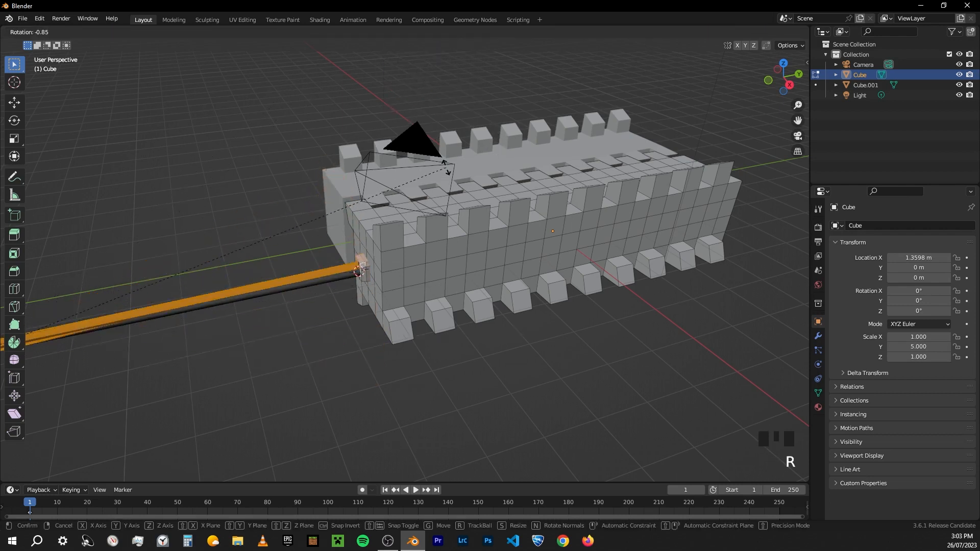
right_click(447, 168)
Rotate the duplicated shaft and beveled cube 180° around the global Z axis
shift+middle_drag(153, 352, 276, 306)
scroll(262, 305, down, 4)
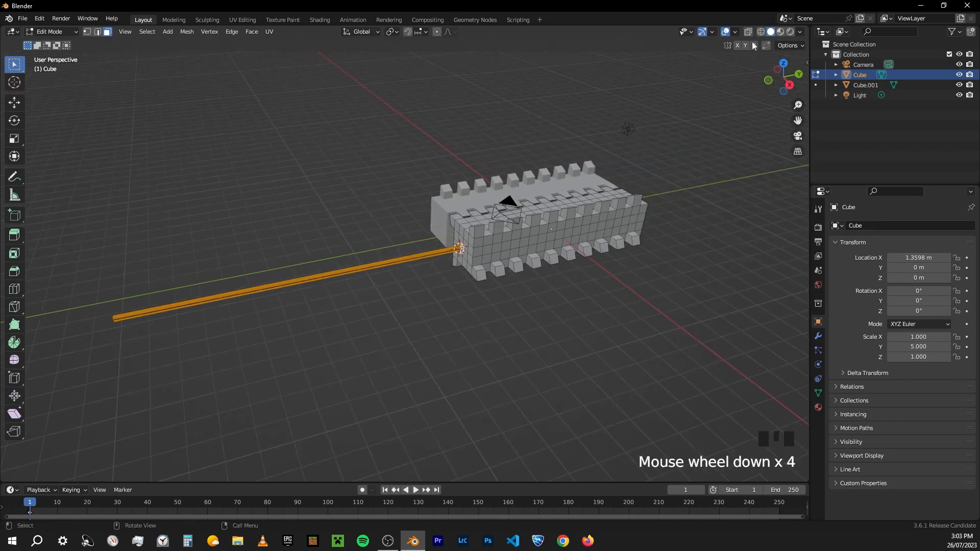
click(789, 84)
scroll(539, 255, up, 2)
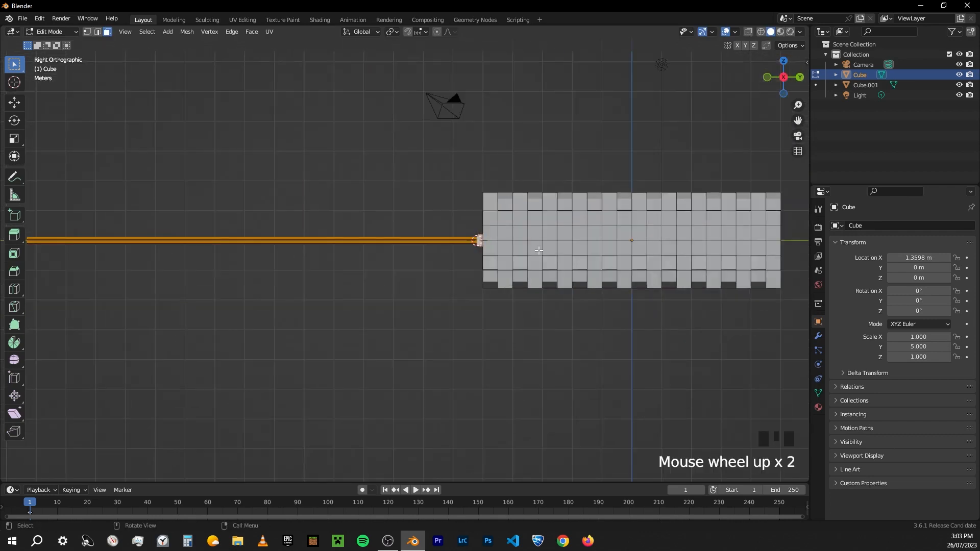
text(rz180)
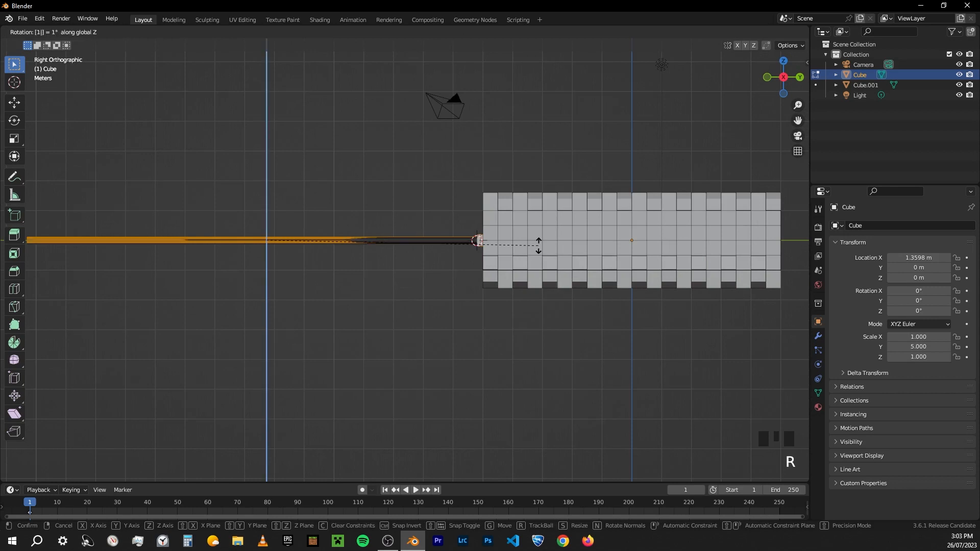
key(Return)
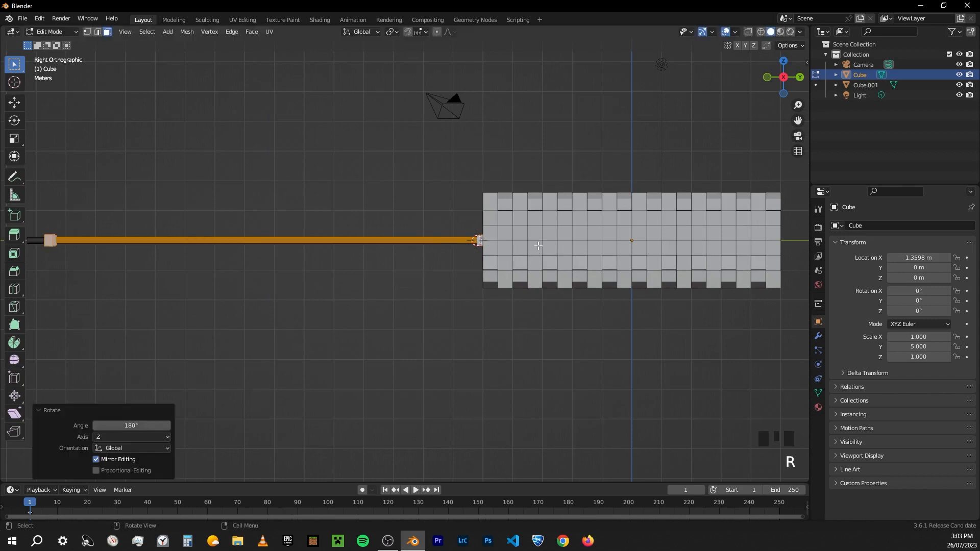
Move the rotated shaft and beveled cube about 24.5 m along global Y to the roller's opposite end
shift+middle_drag(555, 207, 501, 205)
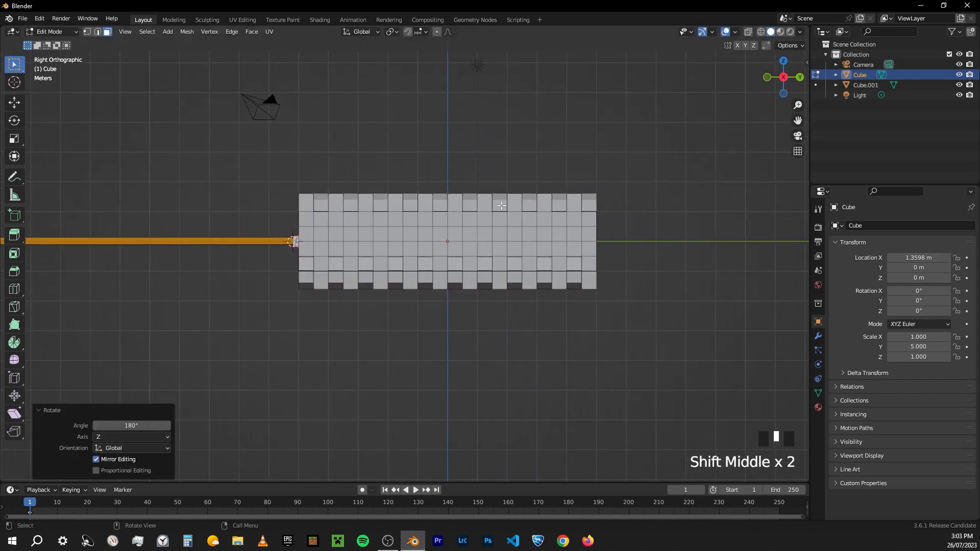
key(g)
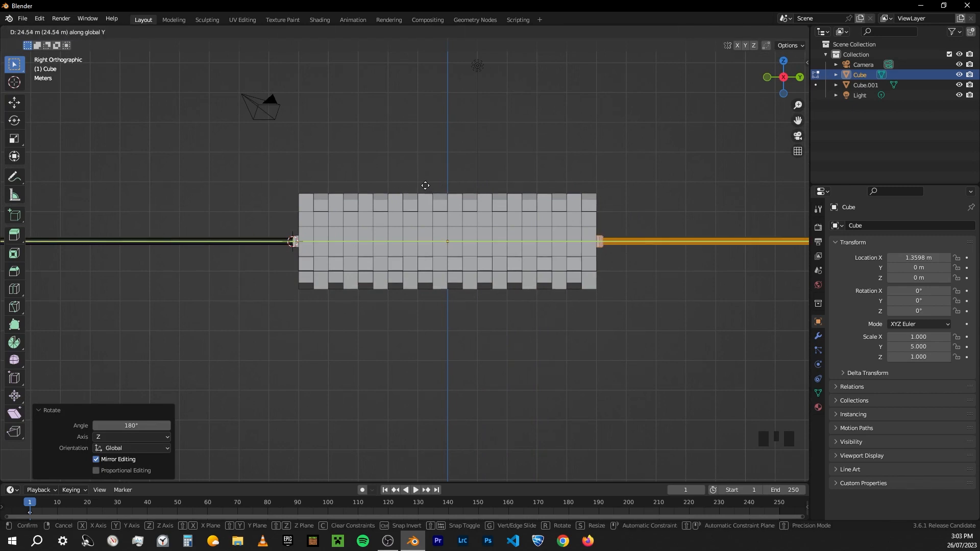
click(425, 185)
middle_drag(430, 219, 586, 249)
key(Tab)
scroll(460, 245, up, 4)
middle_drag(461, 245, 331, 249)
Duplicate both shafts with their end cubes, selected as linked geometry, about 2.55 m along negative global X onto the other roller
key(Tab)
middle_drag(664, 253, 356, 280)
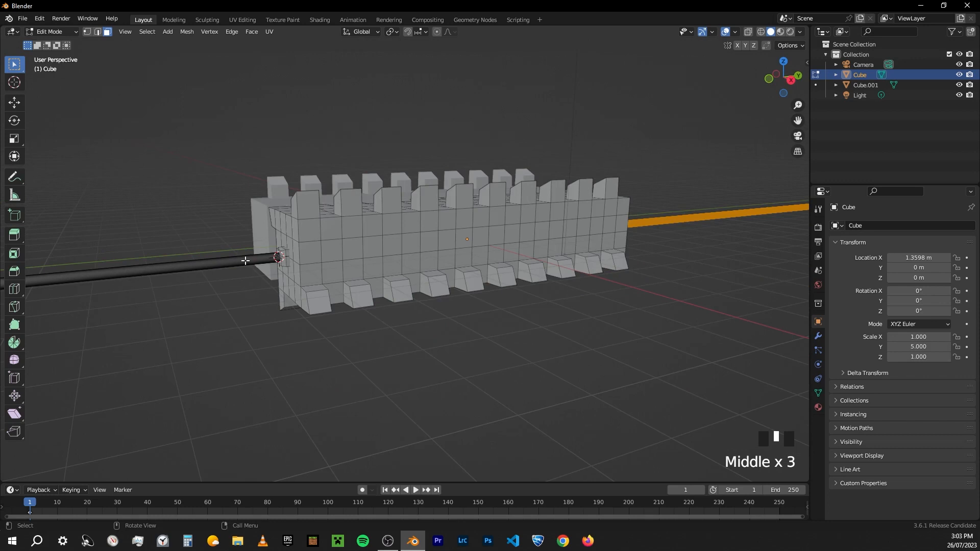
key(l)
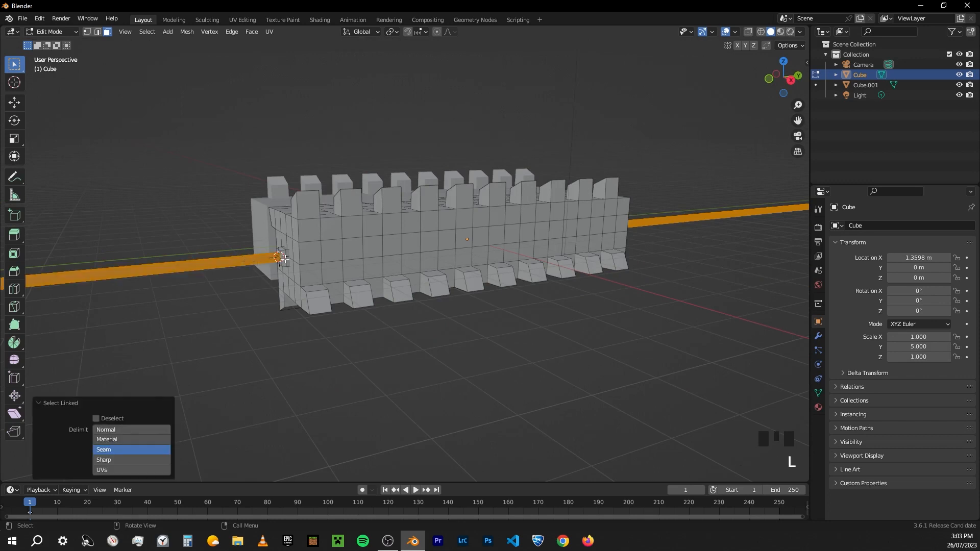
key(l)
middle_drag(284, 258, 862, 338)
middle_drag(681, 344, 276, 176)
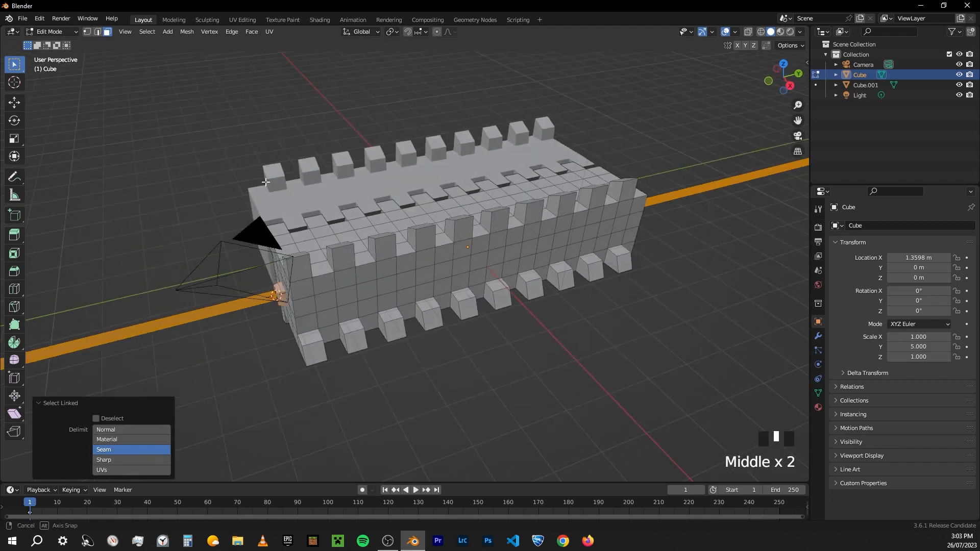
scroll(276, 176, down, 3)
click(783, 63)
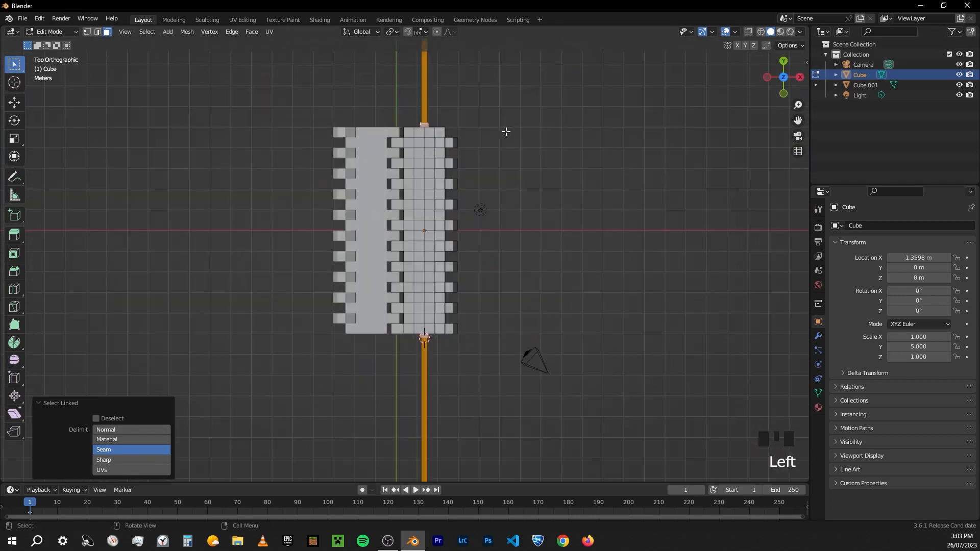
scroll(491, 130, up, 2)
shift+middle_drag(492, 129, 501, 157)
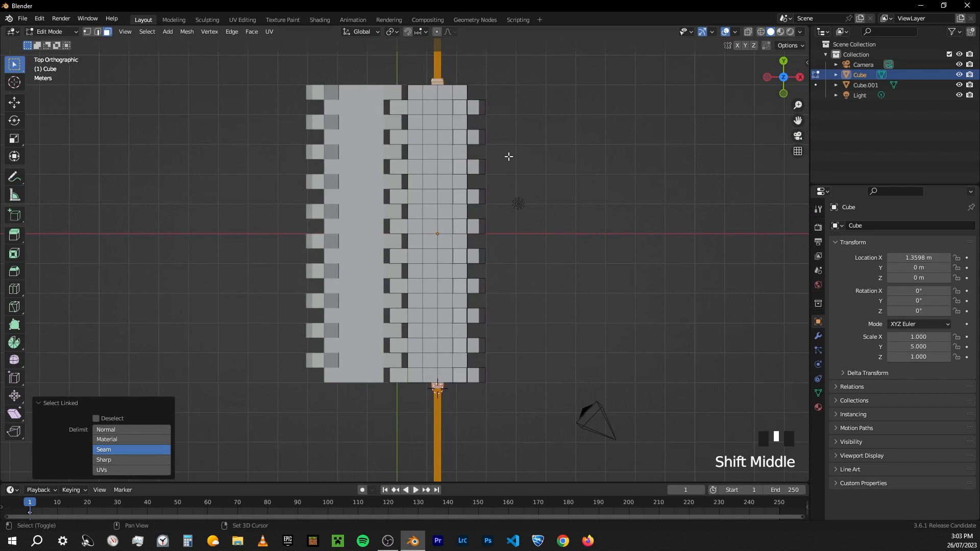
key(shift+d)
key(x)
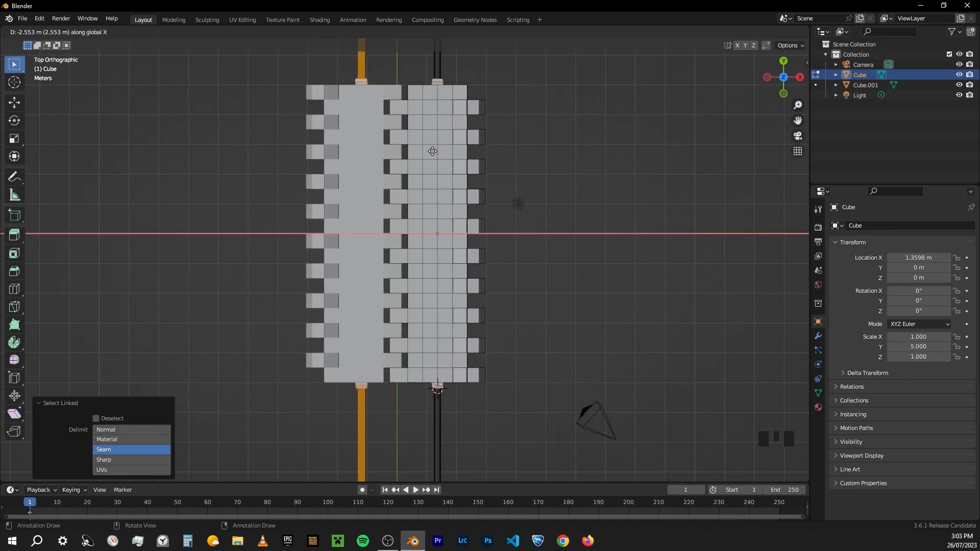
click(432, 152)
Shift the duplicated shafts and end cubes about 0.29 m along negative global X to centre them on the second roller's ends
middle_drag(432, 152, 675, 482)
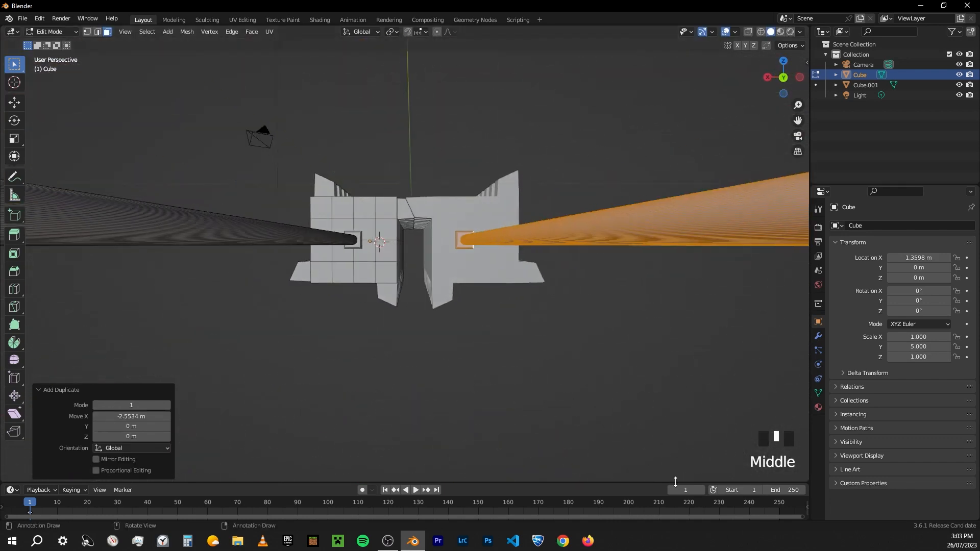
click(784, 82)
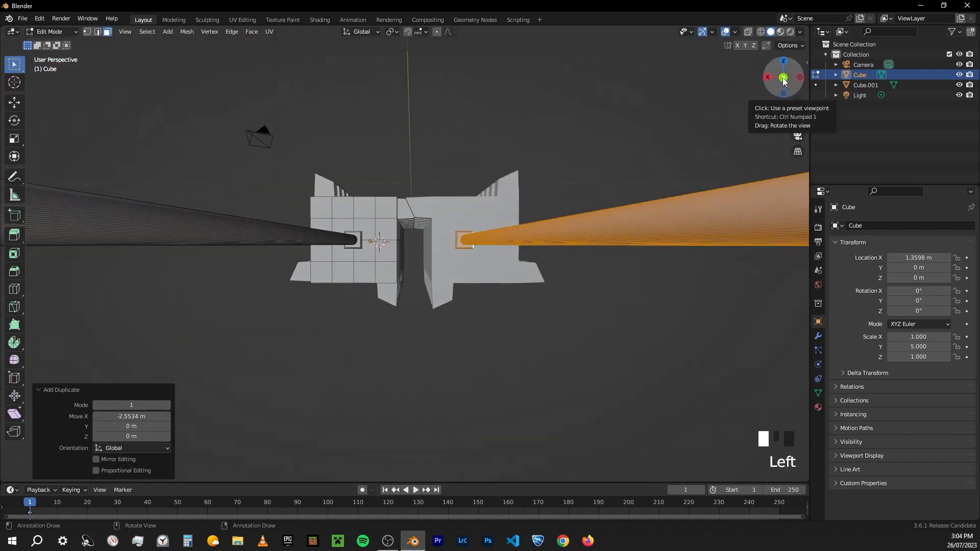
scroll(499, 323, up, 3)
shift+middle_drag(499, 323, 507, 257)
shift+scroll(501, 236, up, 2)
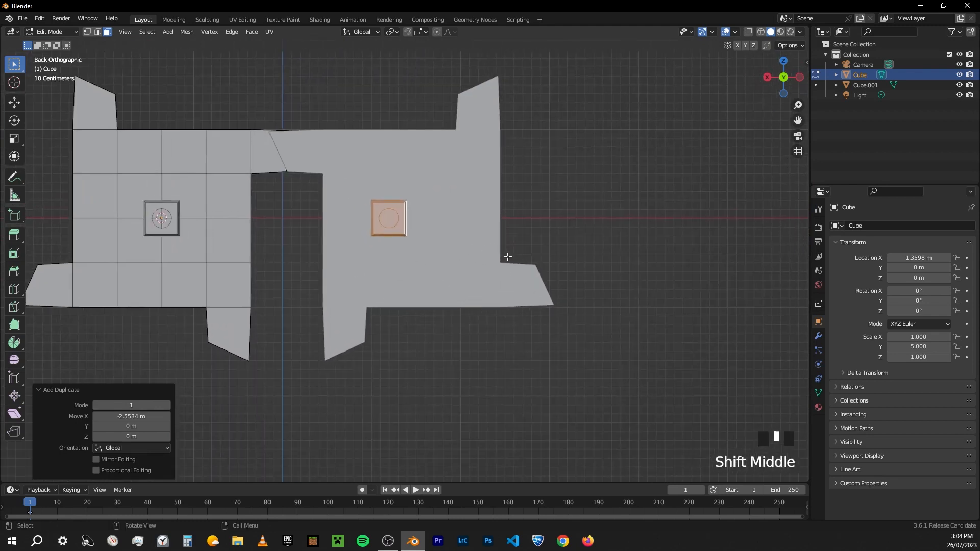
key(g)
key(x)
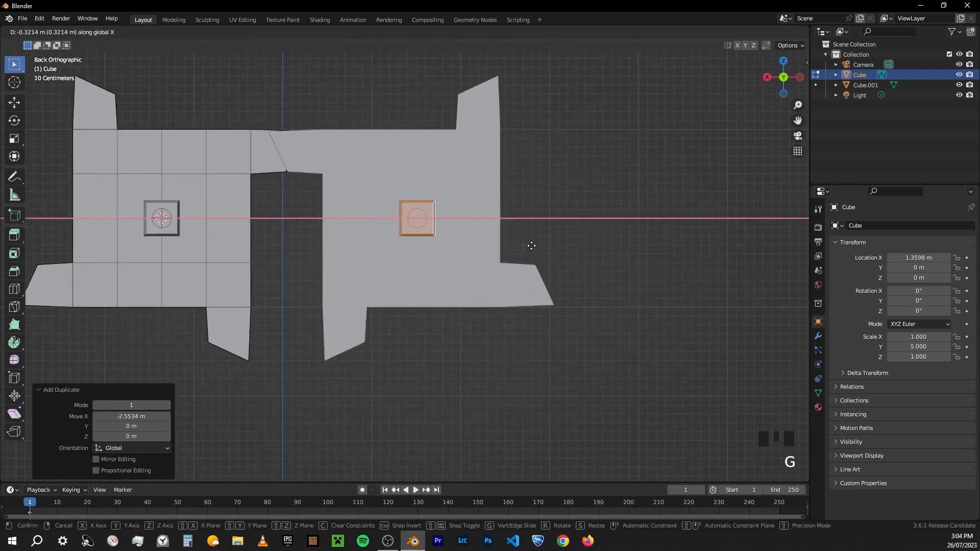
middle_drag(529, 245, 531, 337)
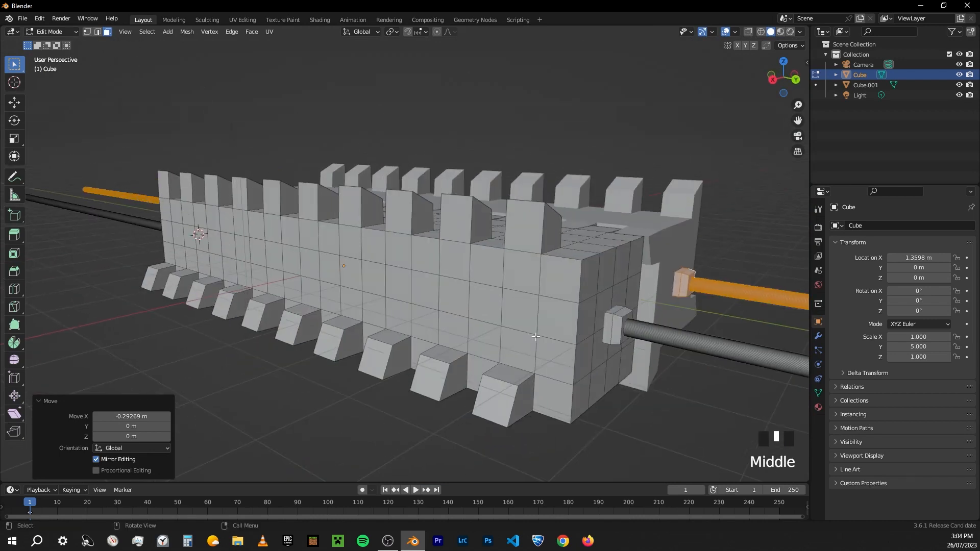
key(Tab)
scroll(524, 342, down, 2)
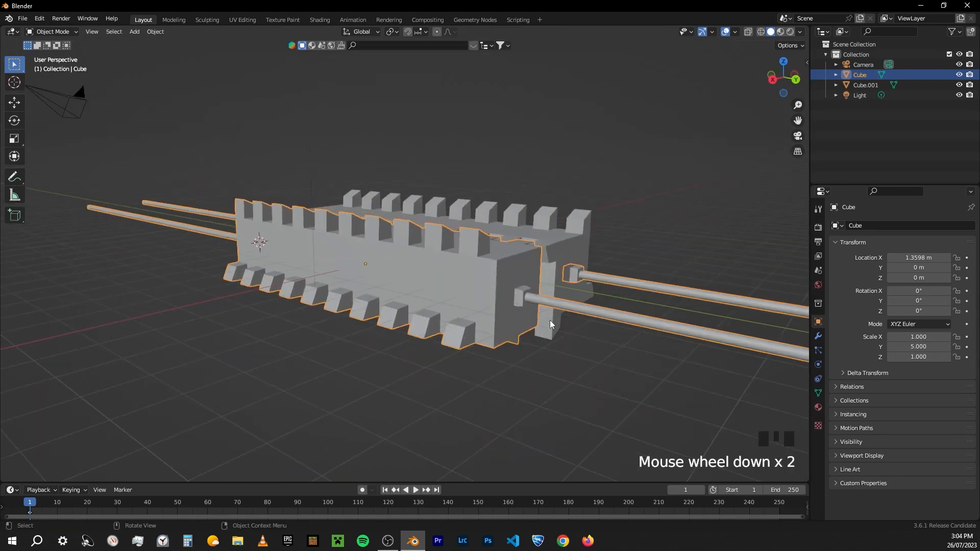
key(g)
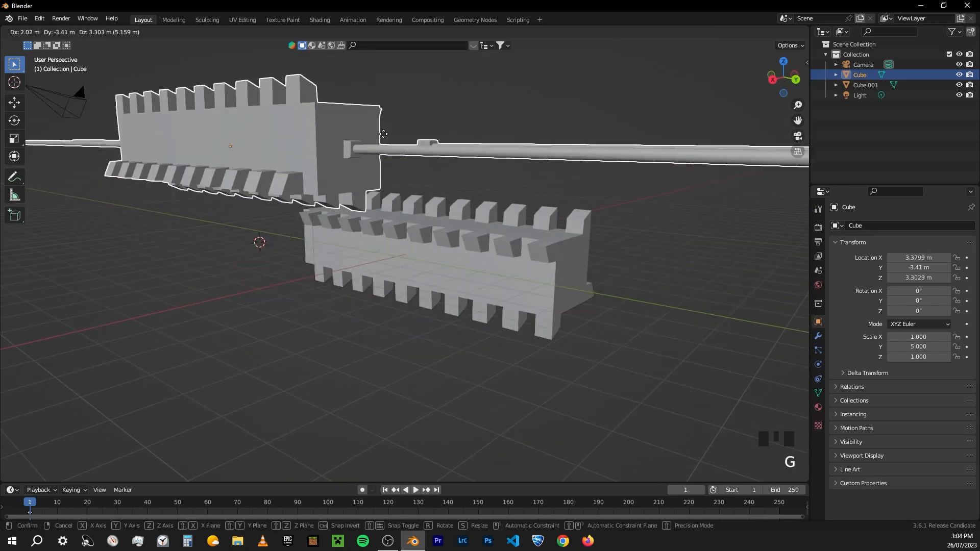
right_click(536, 245)
middle_drag(603, 287, 555, 307)
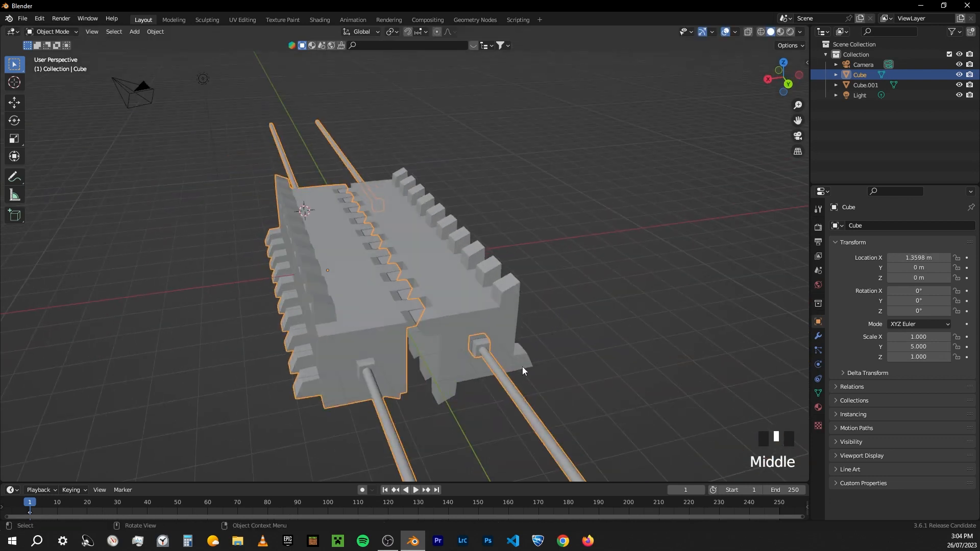
click(488, 365)
drag(505, 373, 486, 302)
drag(494, 374, 373, 345)
mouse_move(380, 347)
right_down()
mouse_move(534, 435)
mouse_move(558, 382)
right_up()
Separate the selected duplicate shafts and end cubes into their own object, and return to Object Mode
key(Tab)
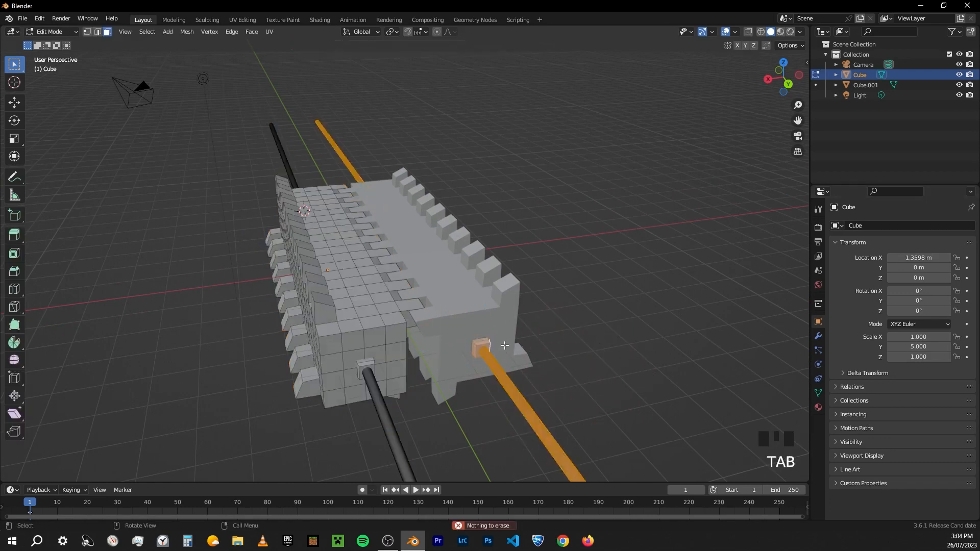
middle_drag(503, 346, 602, 380)
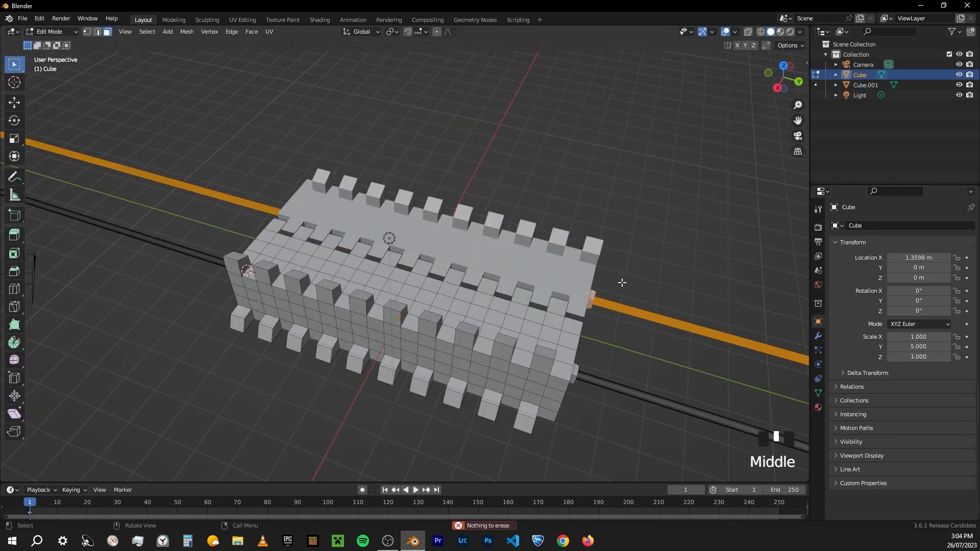
key(p)
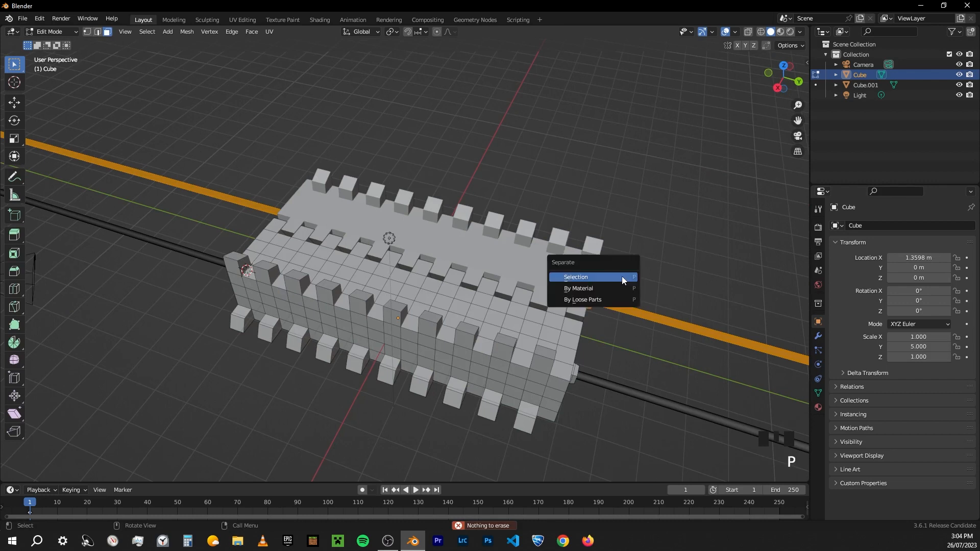
click(622, 277)
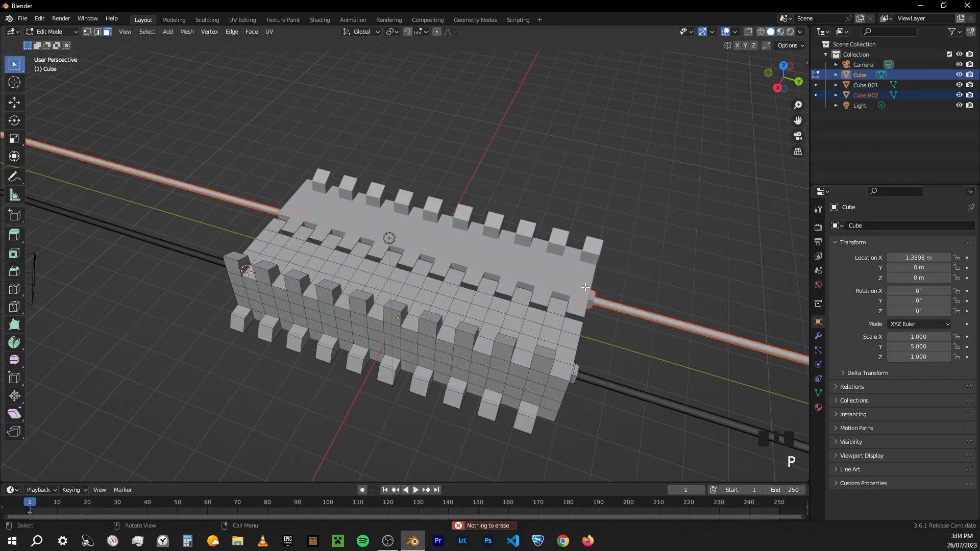
key(Tab)
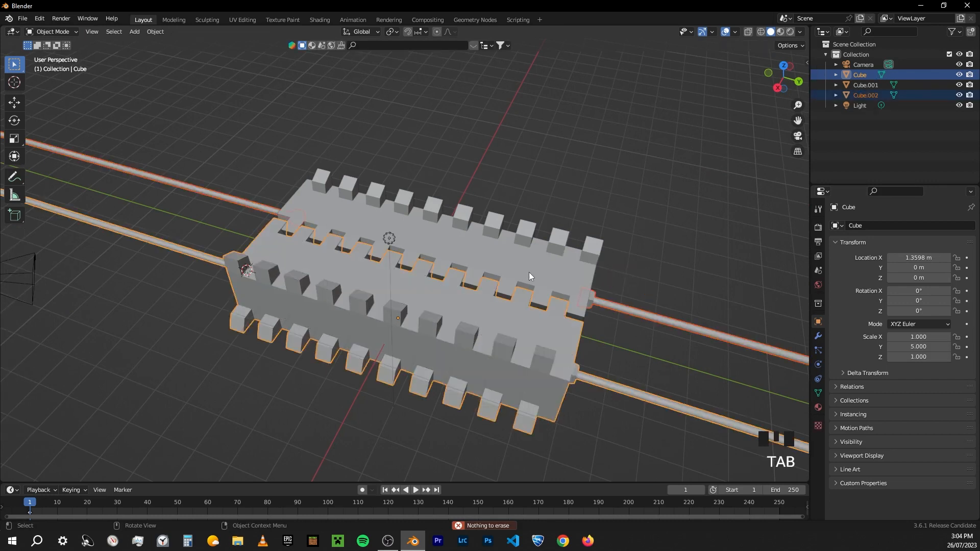
Join the separated shafts and end cubes with the roller Cube.001 as one object, keeping that roller as the active object
click(612, 303)
key(g)
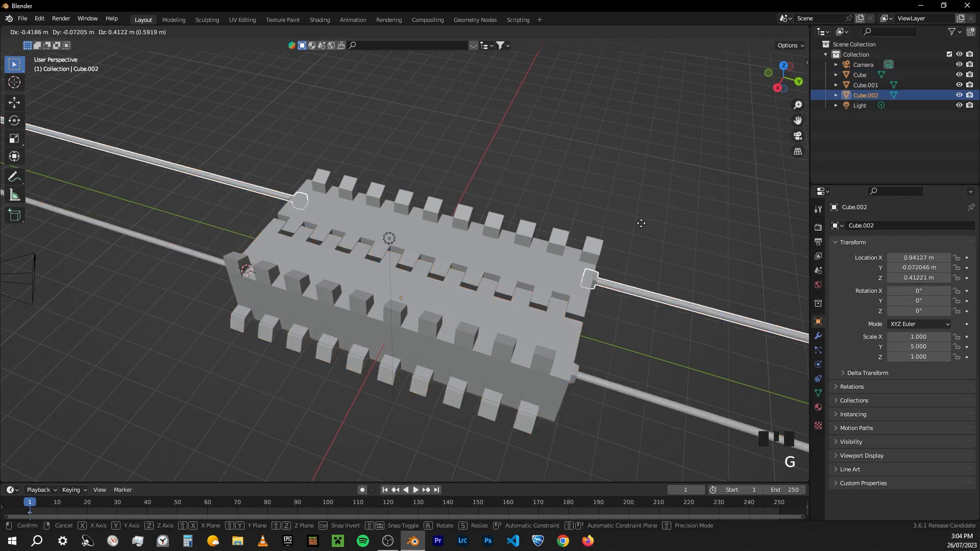
right_click(613, 247)
middle_drag(611, 242, 529, 252)
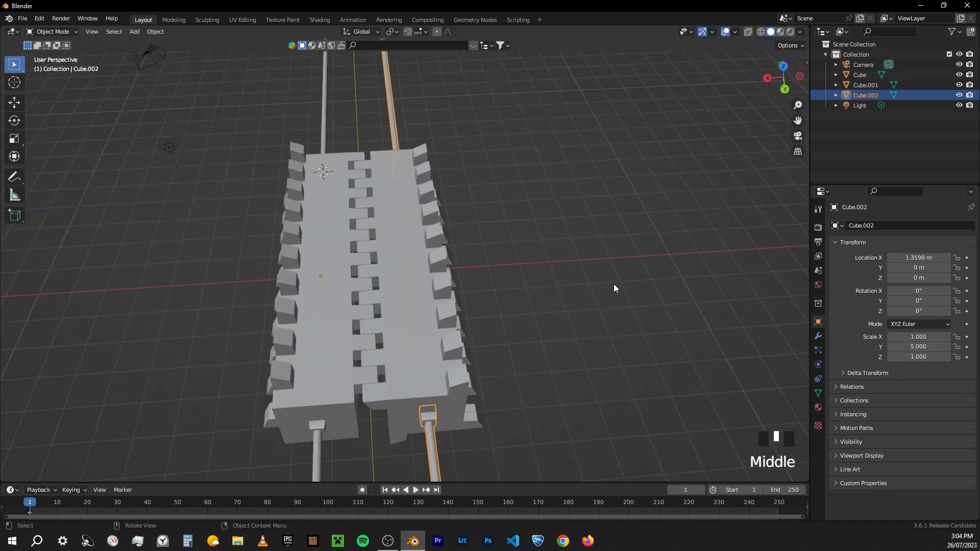
click(433, 435)
shift+click(393, 247)
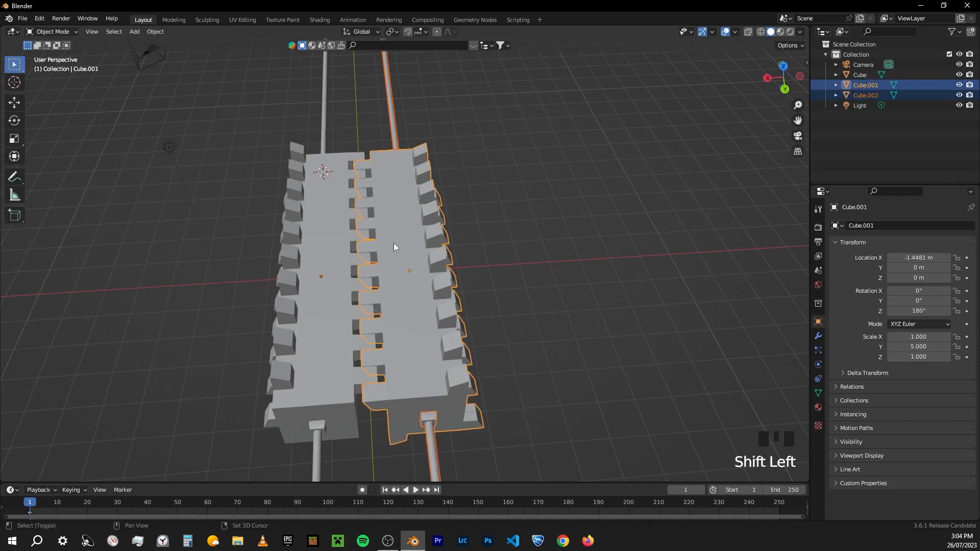
key(ctrl+j)
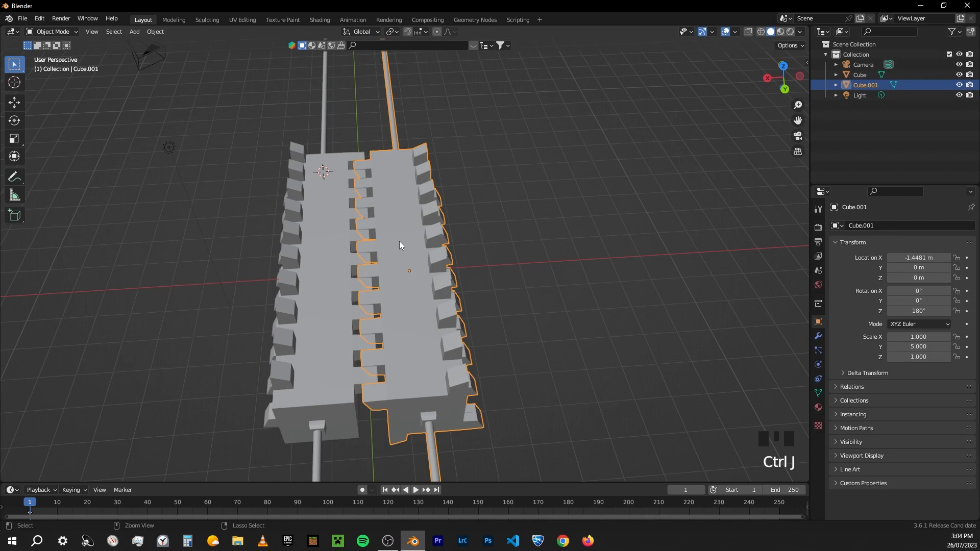
key(g)
right_click(311, 225)
click(477, 137)
click(334, 204)
click(403, 205)
click(338, 210)
click(393, 207)
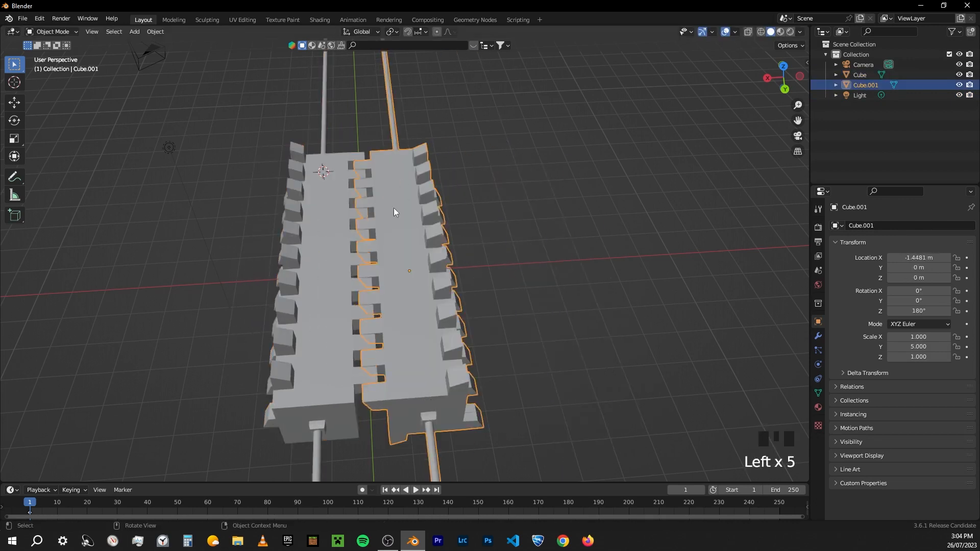
click(338, 212)
click(403, 216)
click(338, 230)
click(474, 207)
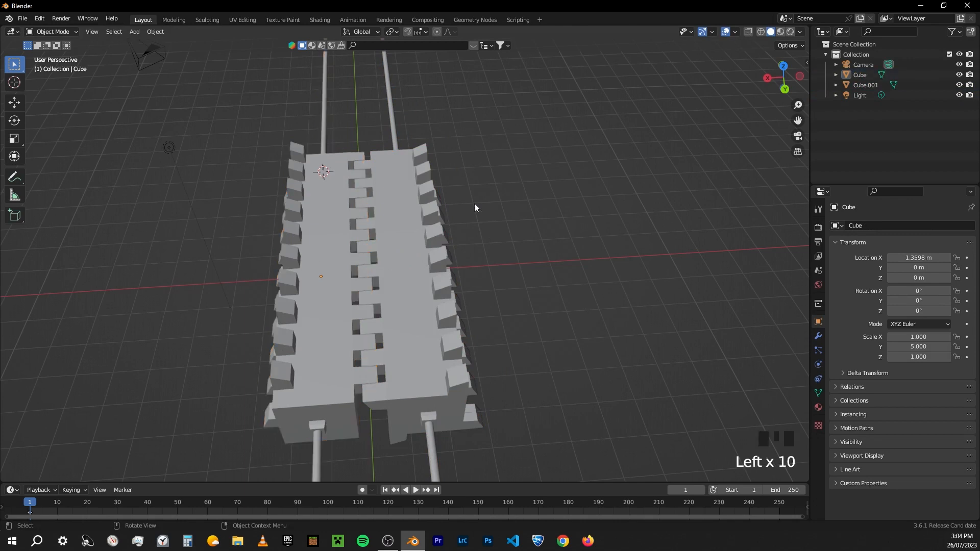
click(284, 227)
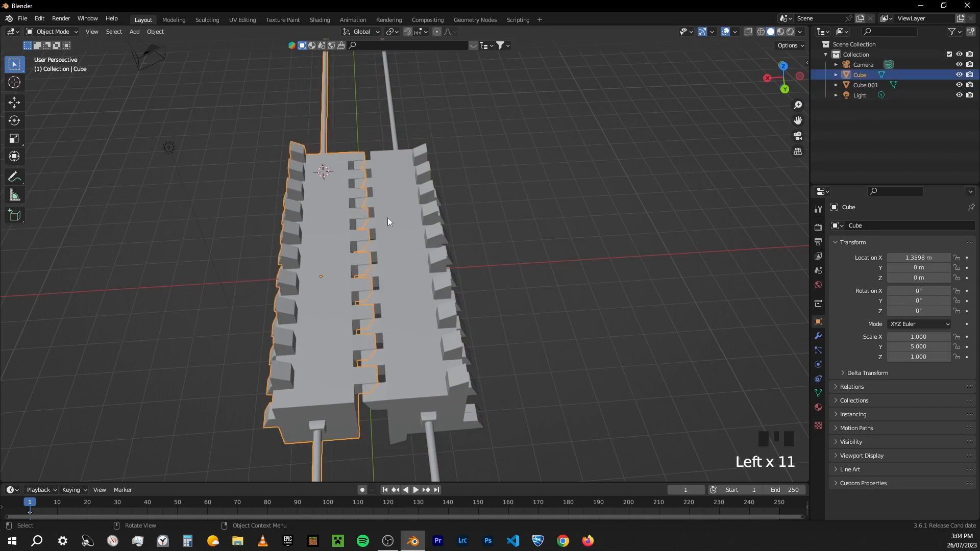
click(387, 218)
Enlarge the timeline area and set the scene's end frame to 380
drag(349, 483, 348, 441)
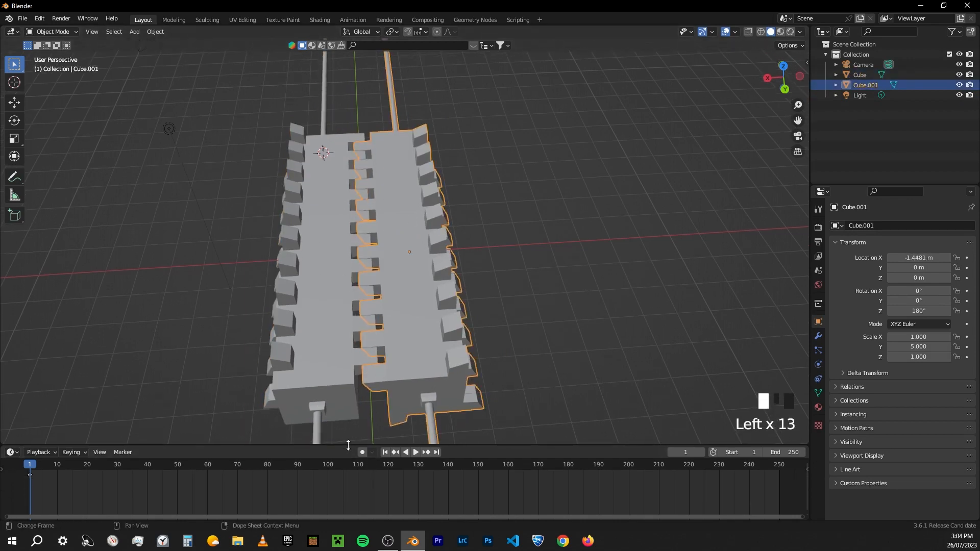
click(786, 451)
text(380)
key(Return)
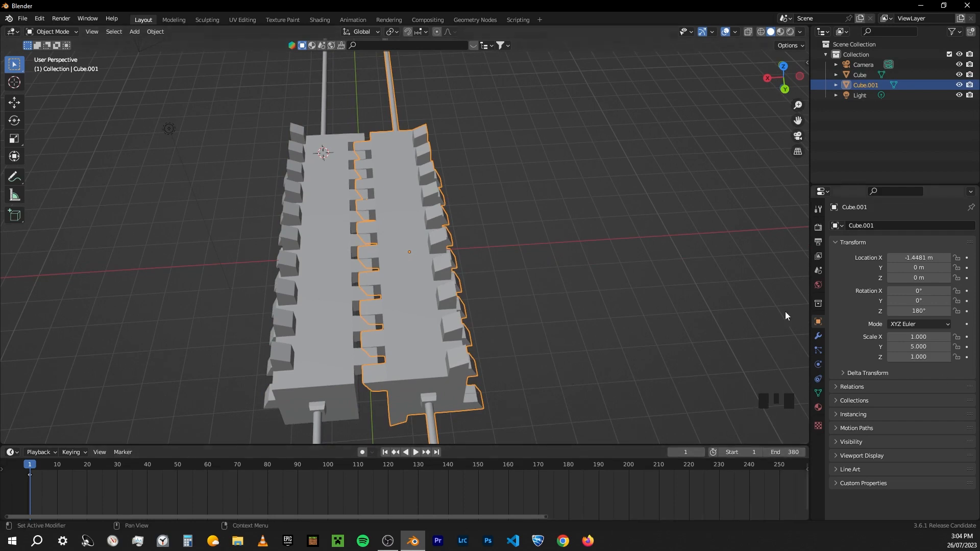
scroll(553, 477, down, 1)
scroll(567, 471, down, 1)
middle_drag(554, 472, 411, 463)
scroll(503, 473, down, 1)
scroll(503, 473, down, 4)
scroll(420, 464, up, 1)
scroll(420, 463, up, 1)
scroll(421, 463, down, 1)
Delete the existing keyframe at frame 1 of the roller named Cube
middle_drag(489, 280, 595, 240)
click(595, 240)
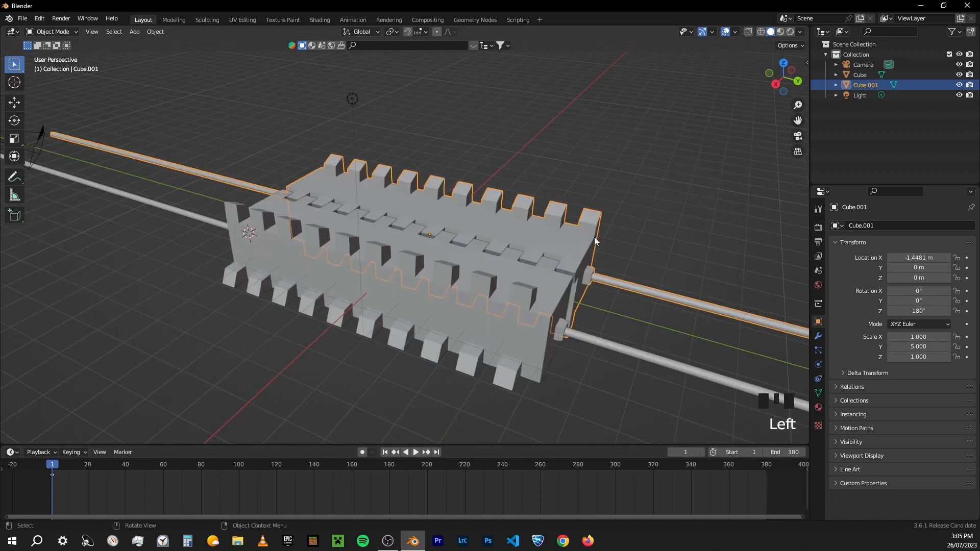
click(458, 312)
key(s)
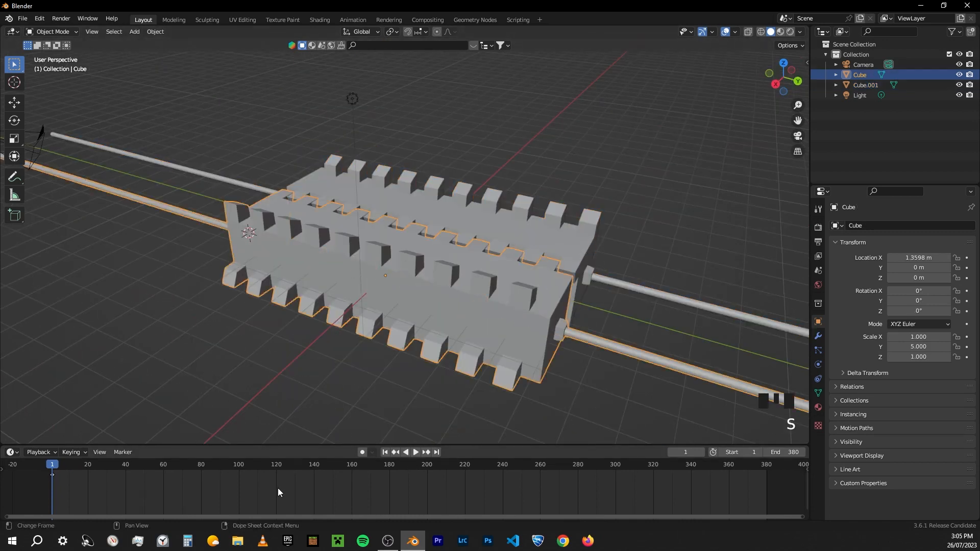
click(53, 476)
key(x)
click(61, 473)
middle_drag(420, 300, 331, 328)
click(386, 286)
click(312, 284)
click(380, 281)
click(298, 282)
click(296, 276)
click(307, 276)
click(310, 275)
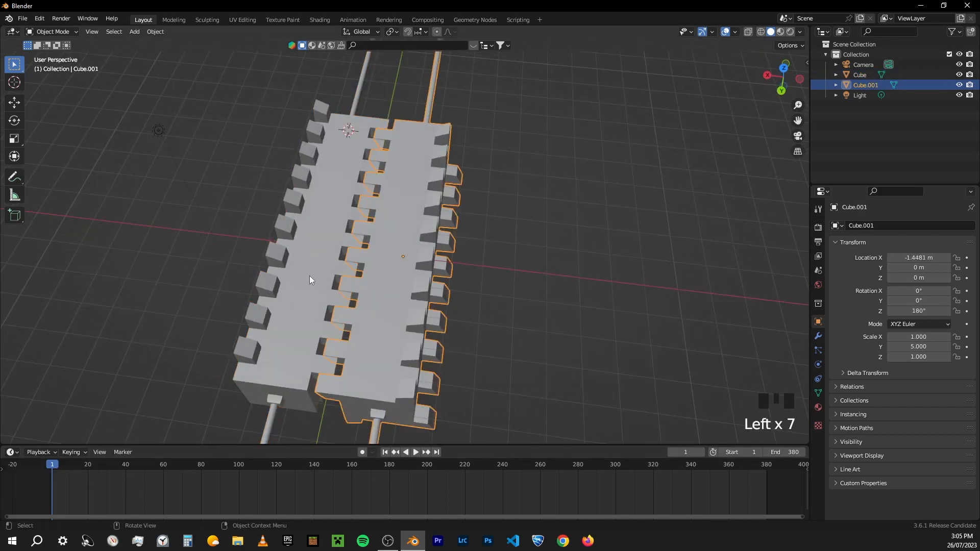
Insert a rotation keyframe for the roller Cube at frame 1
click(310, 276)
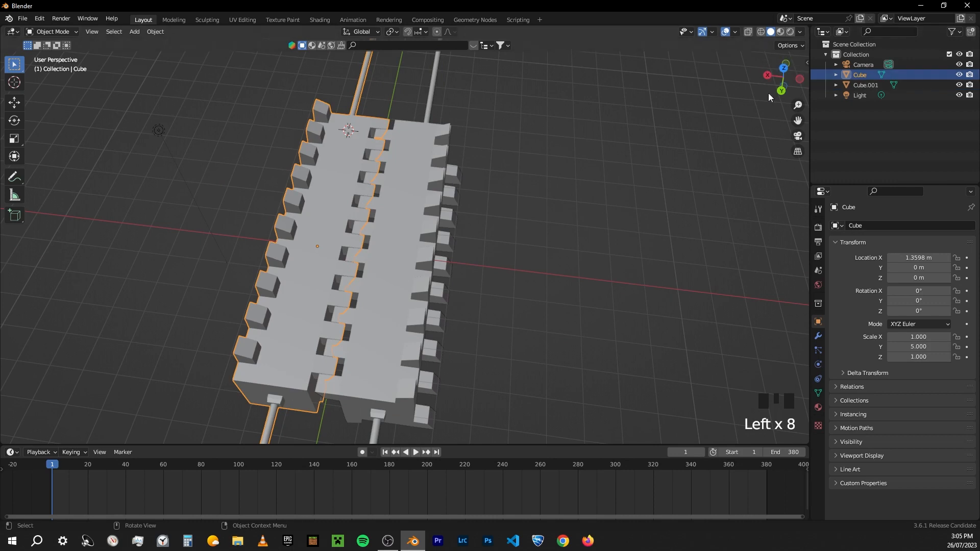
middle_drag(378, 280, 442, 267)
key(i)
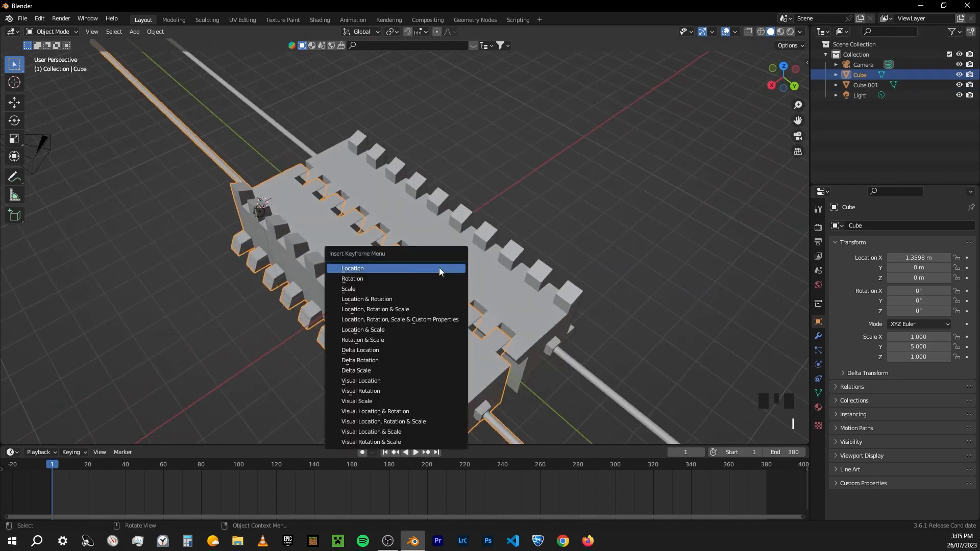
click(412, 277)
key(shift+Left)
key(shift+Left)
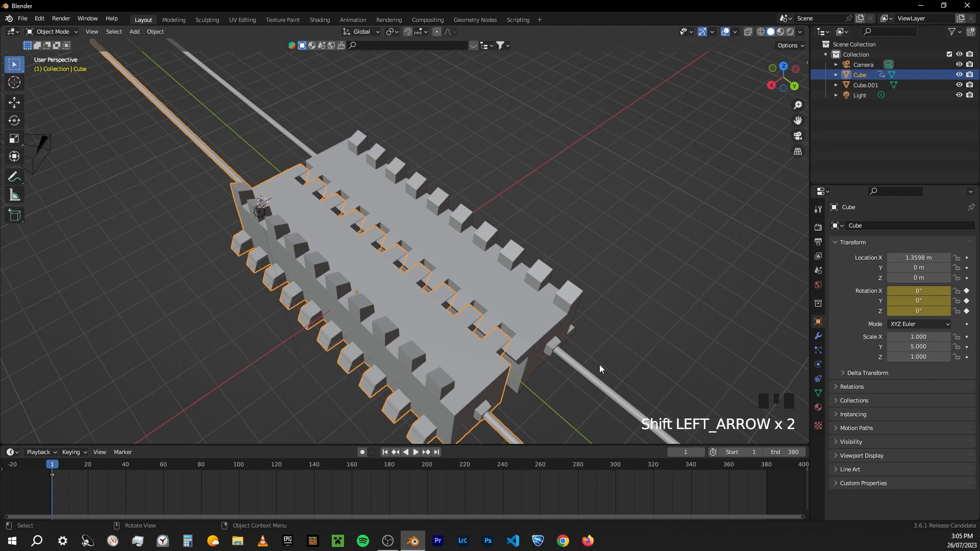
At frame 380, rotate the roller Cube by -720° about the global Y axis and insert a rotation keyframe
key(shift+Right)
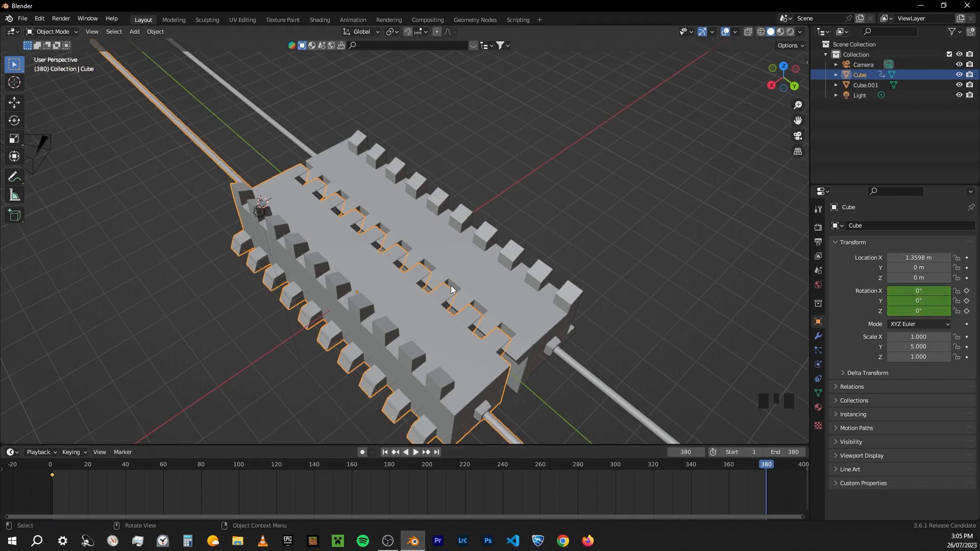
middle_drag(451, 286, 541, 233)
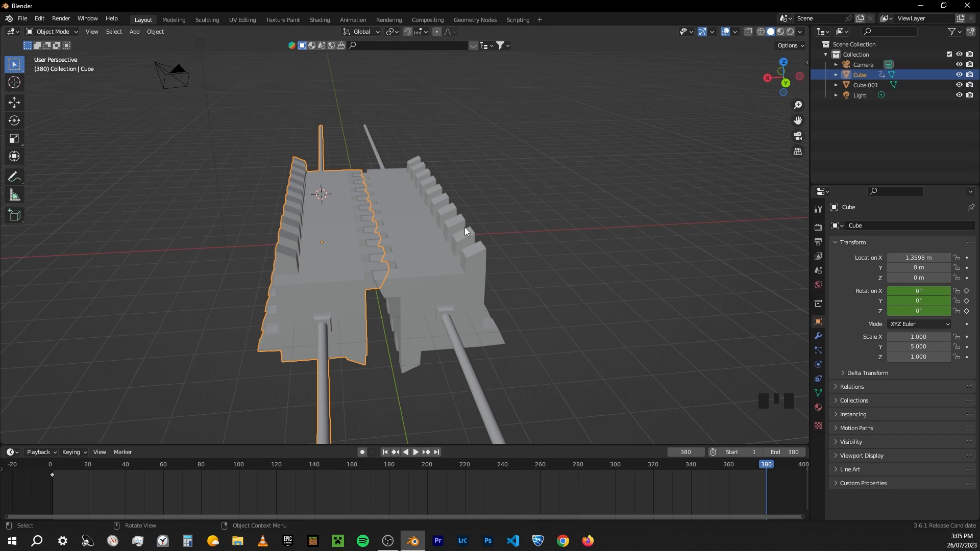
text(ry)
text(-7)
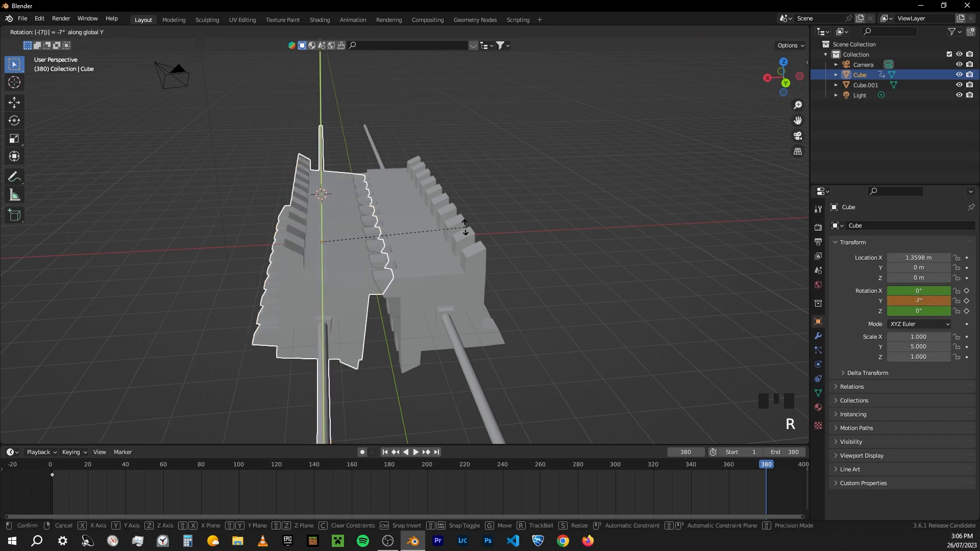
text(20)
key(Return)
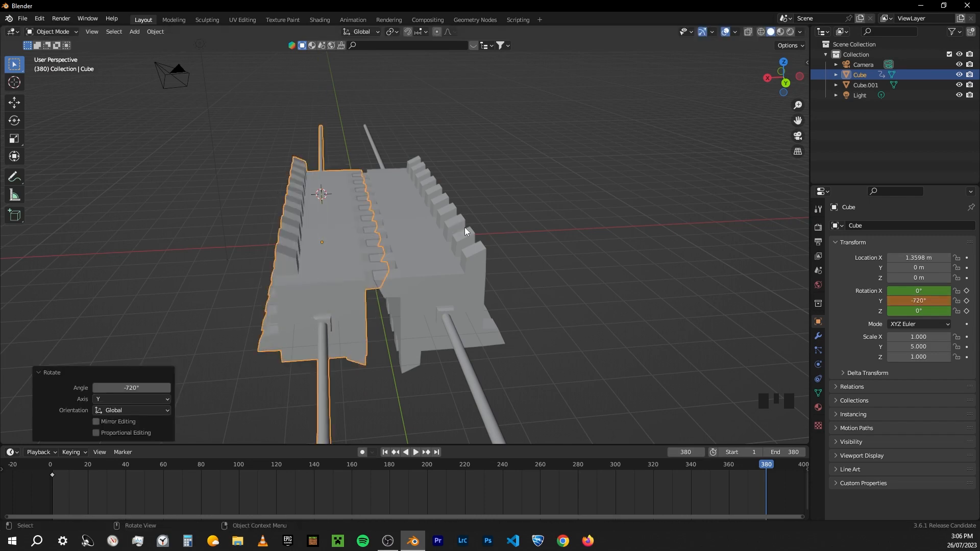
key(i)
click(464, 228)
Play back the animation to examine how the roller Cube speeds up and turns
key(space)
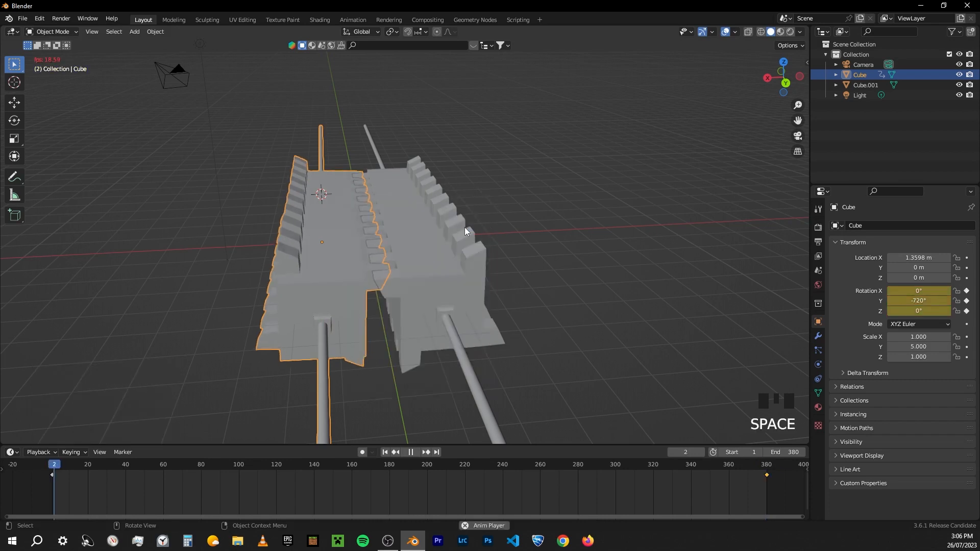
click(580, 224)
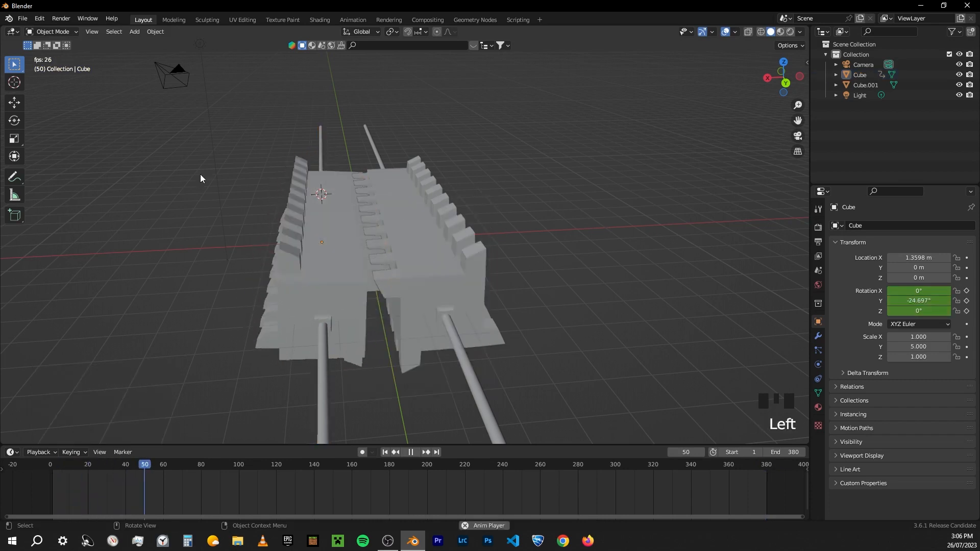
key(space)
Set linear interpolation on both rotation keyframes of the roller Cube and scrub the timeline to check the motion
click(335, 278)
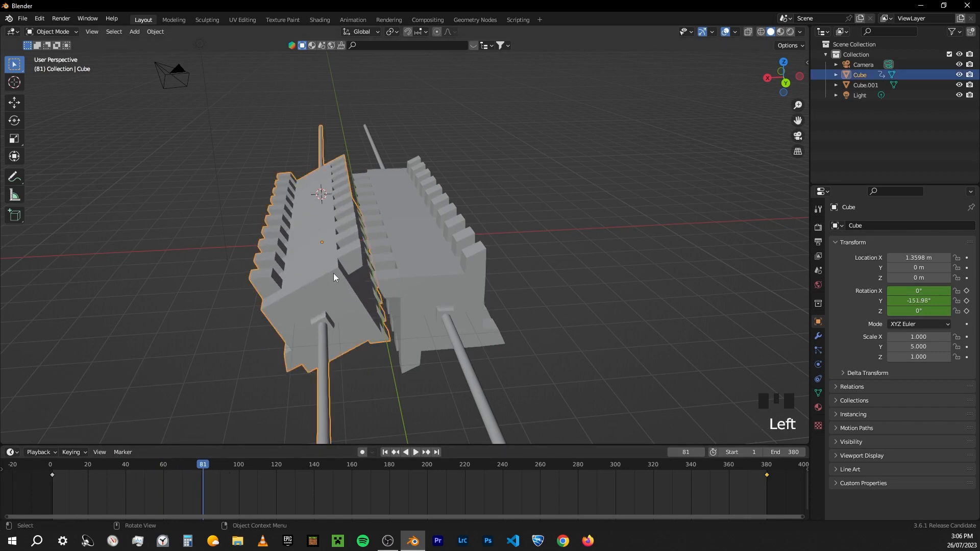
shift+click(53, 478)
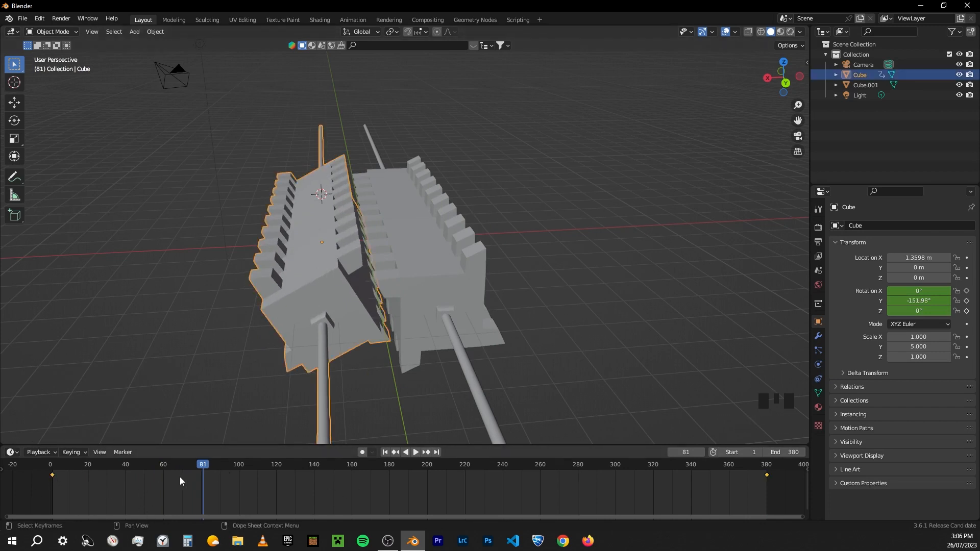
key(t)
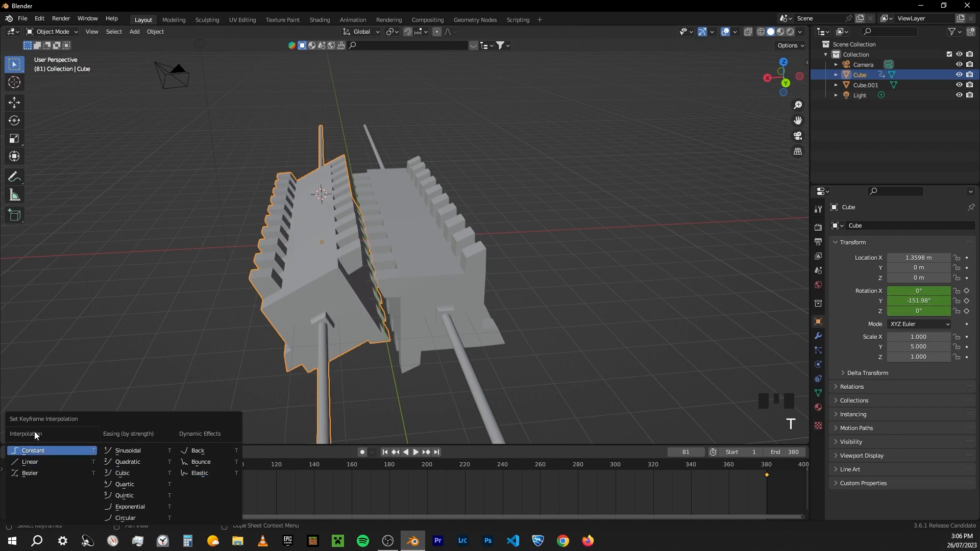
click(35, 461)
drag(201, 461, 160, 473)
Insert a rotation keyframe for the roller Cube.001 at frame 1
click(439, 242)
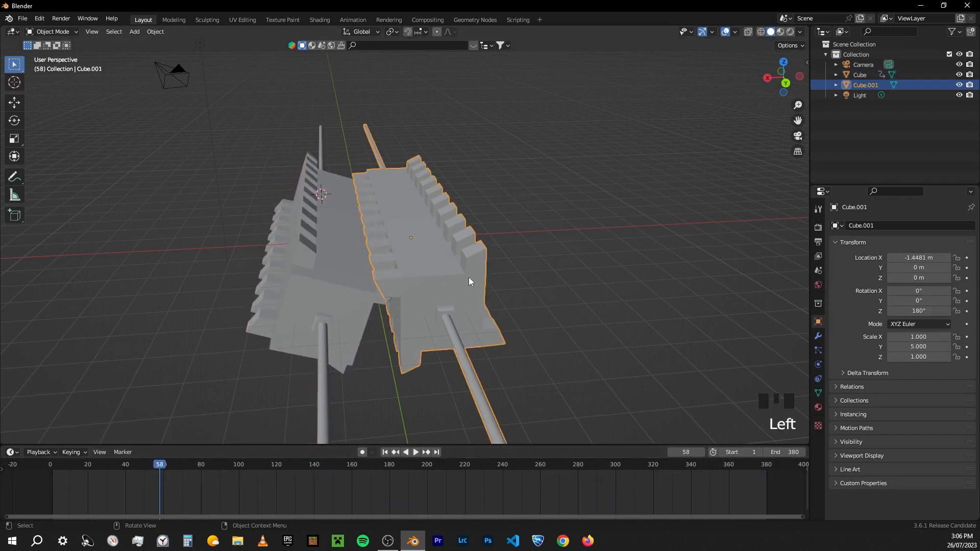
middle_drag(434, 246, 420, 257)
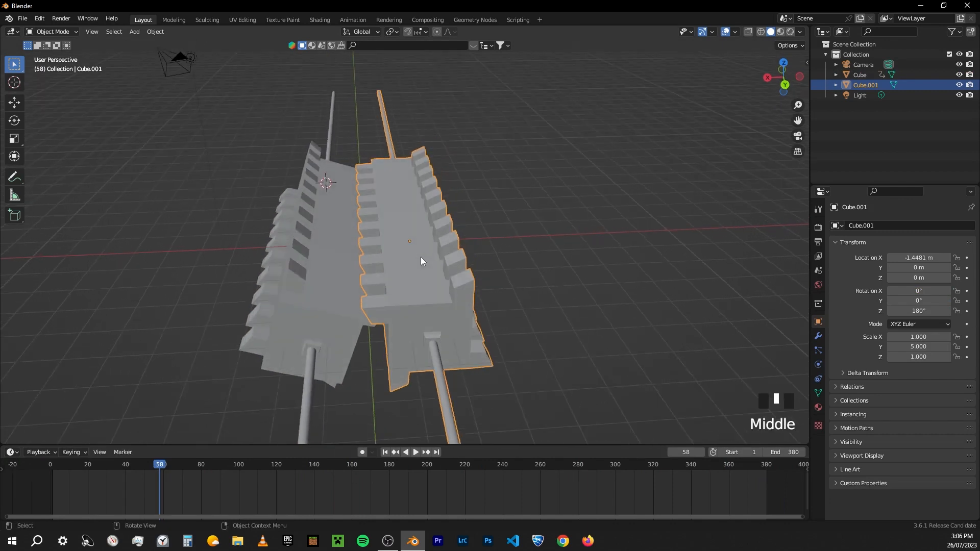
key(shift+Left)
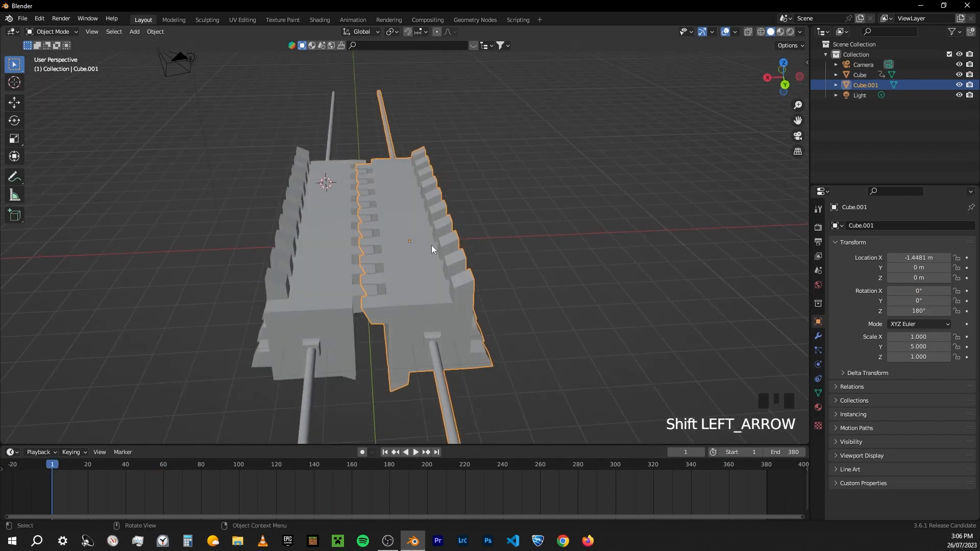
key(i)
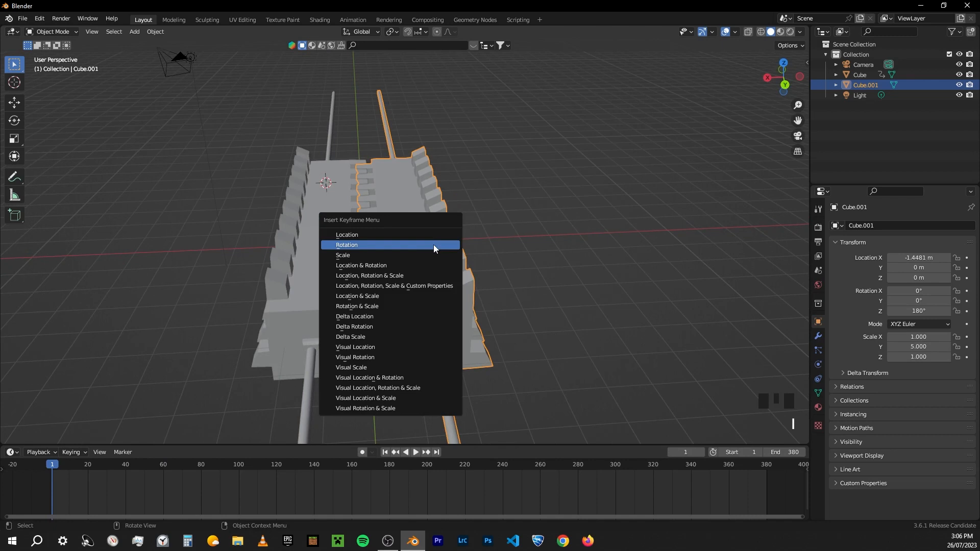
click(433, 244)
At frame 380, rotate the roller Cube.001 by 720° about the global Y axis and insert a rotation keyframe
key(shift+Right)
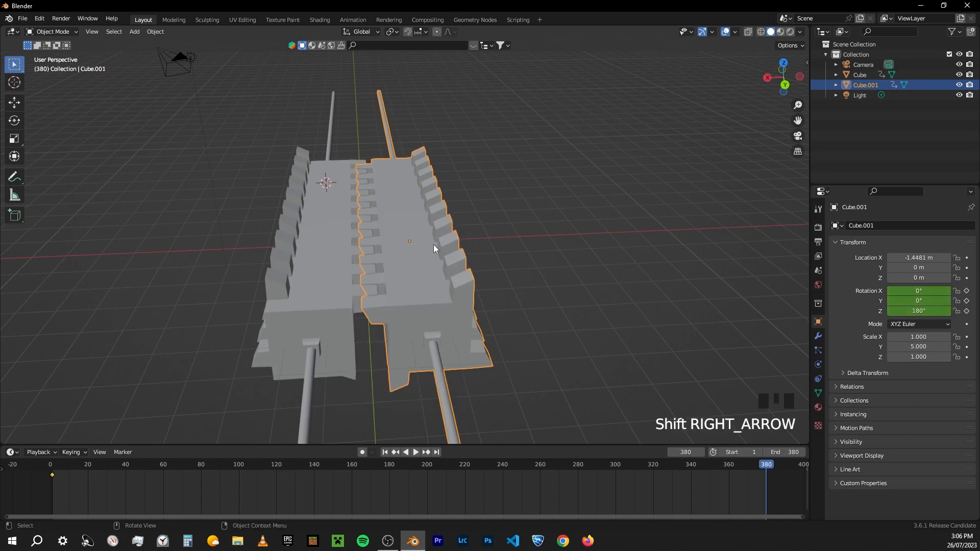
key(r)
key(y)
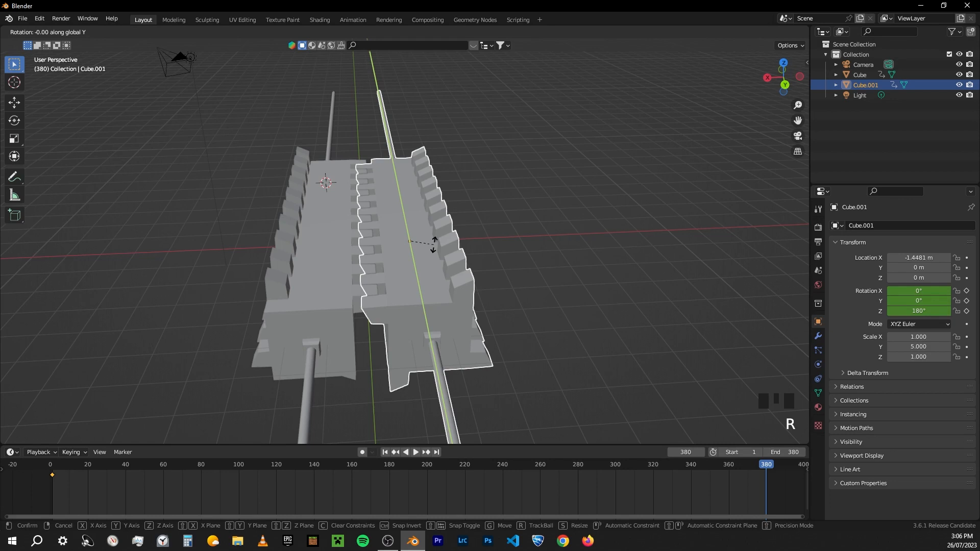
text(720)
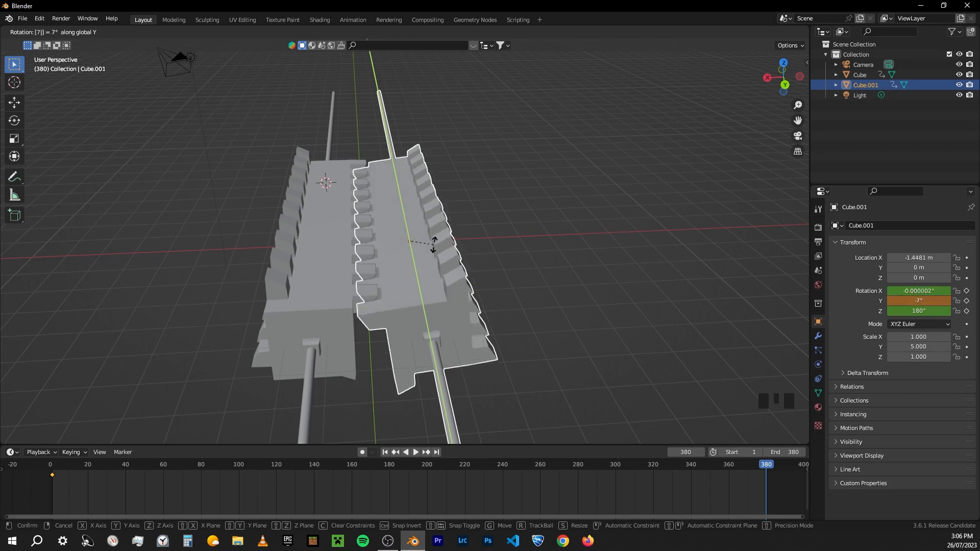
key(Return)
key(i)
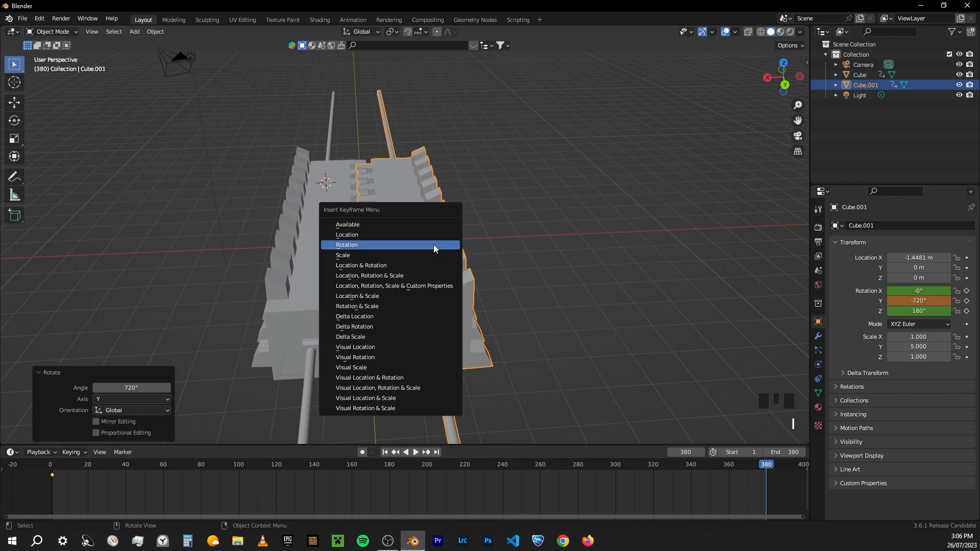
click(433, 244)
Play back both rollers' rotation and step through the frames around 102 to 113 from the back, examining the tooth overlap
key(space)
click(556, 285)
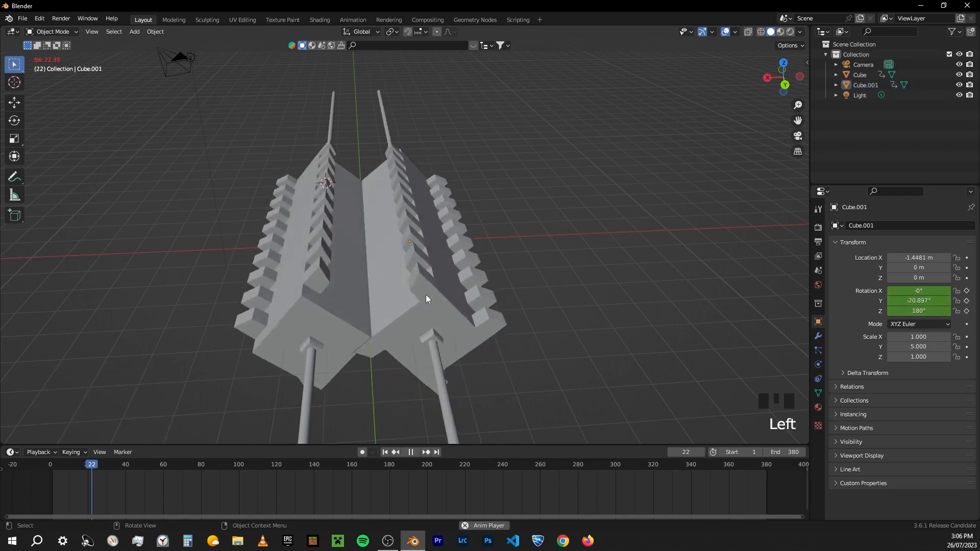
key(space)
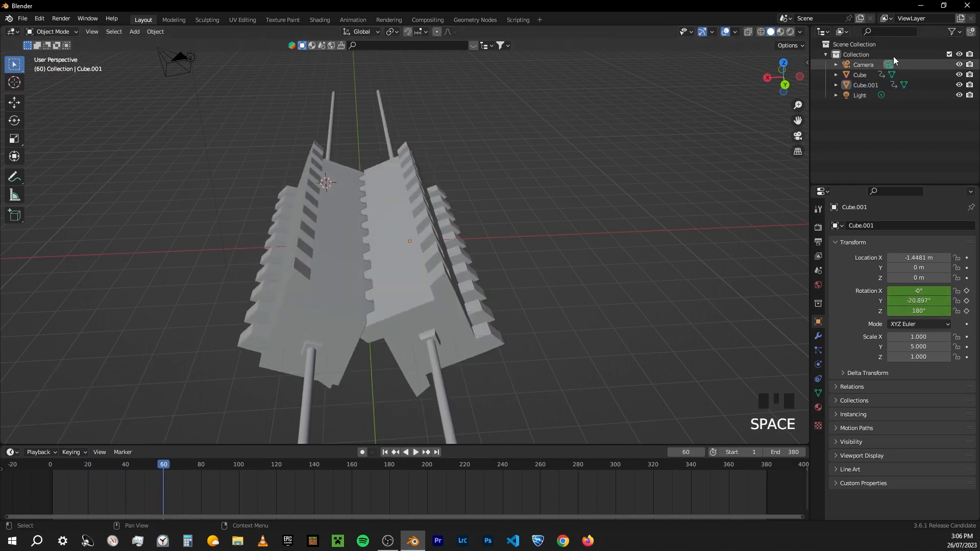
click(785, 85)
scroll(400, 212, up, 6)
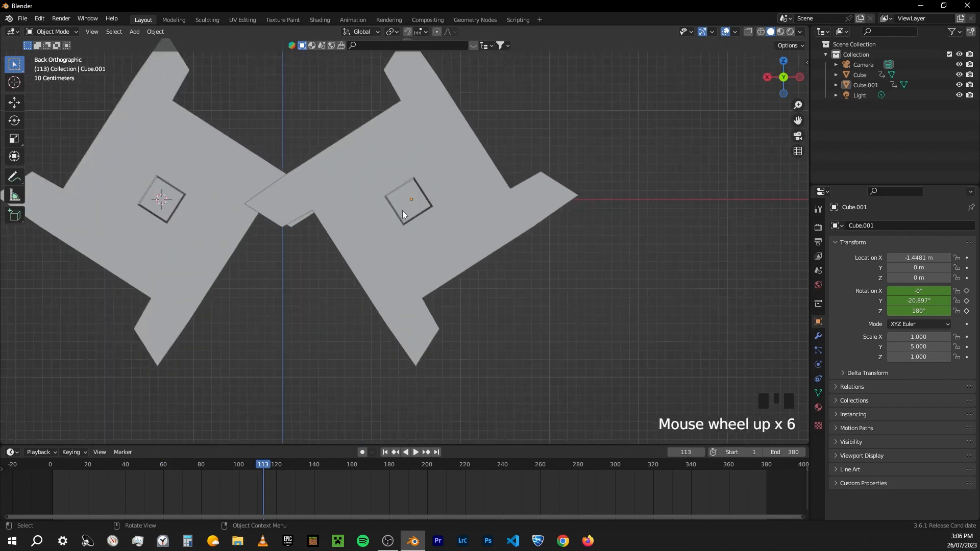
key(Left)
key(Left)
key(Left)
key(Left)
key(Left)
key(Left)
key(Left)
key(Left)
key(Left)
key(Left)
key(Left)
key(Left)
key(Left)
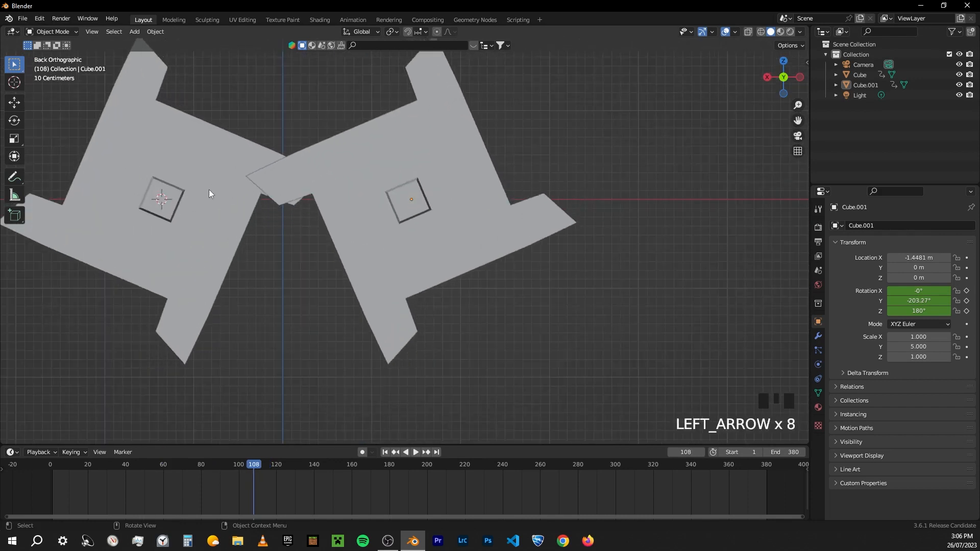
key(Left)
key(Left)
key(Left)
key(Left)
key(Left)
key(Left)
key(Left)
key(Left)
key(Right)
key(Right)
key(Right)
key(Right)
key(Right)
key(Right)
key(Right)
key(Right)
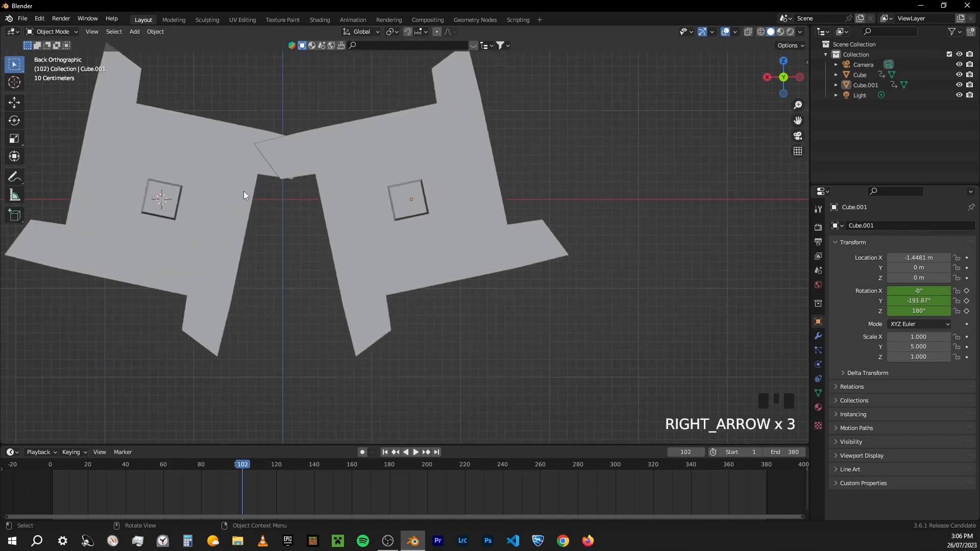
key(Right)
key(Right)
key(Right)
key(Right)
key(Right)
Draw a temporary annotation near the overlapping teeth of the rollers at frame 110, and erase it
middle_drag(280, 185, 251, 204)
key(d)
mouse_move(163, 307)
mouse_down()
mouse_move(174, 311)
mouse_move(154, 299)
mouse_up()
middle_drag(231, 280, 237, 251)
key(d)
right_drag(165, 307, 139, 349)
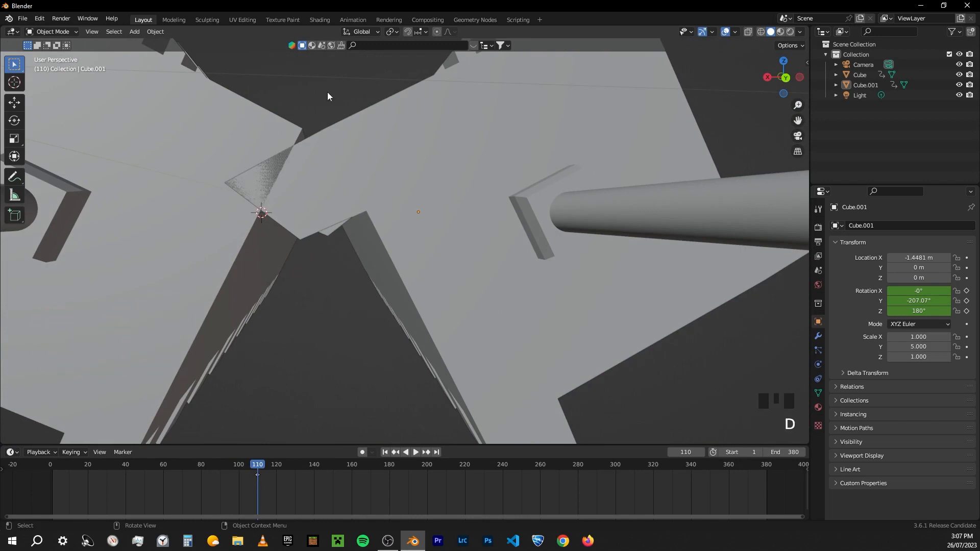
In the front view, move the roller Cube.001 about 0.1 m along negative X, away from the other roller
click(776, 88)
click(411, 185)
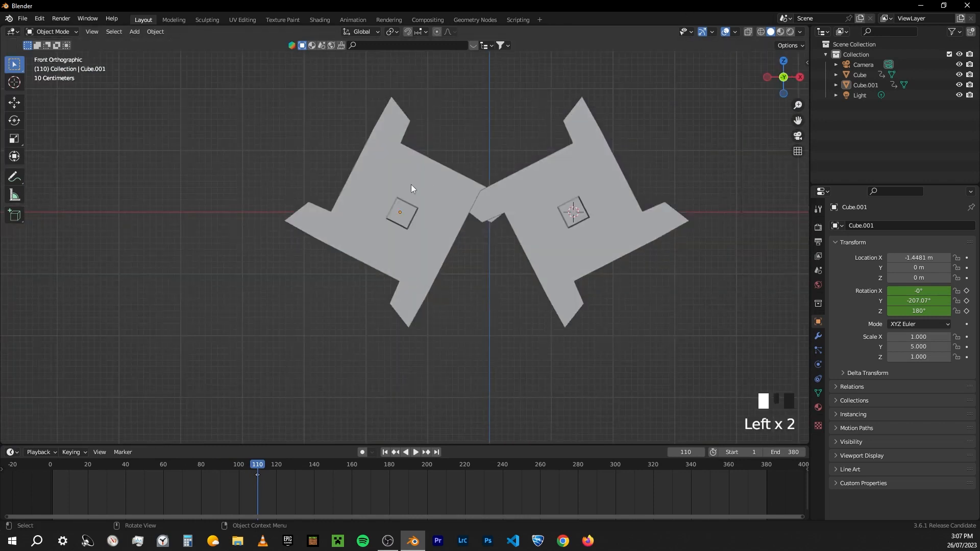
shift+middle_drag(509, 156, 446, 145)
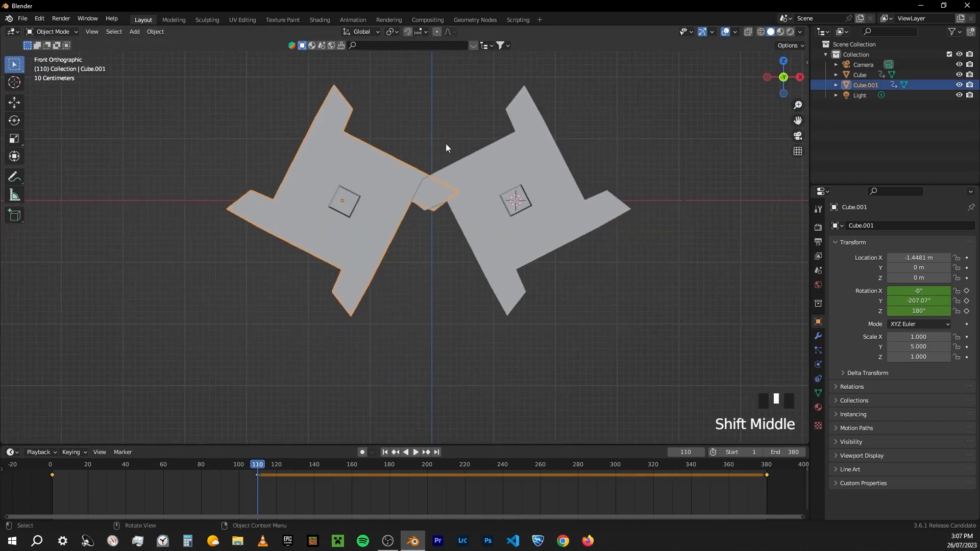
key(g)
key(x)
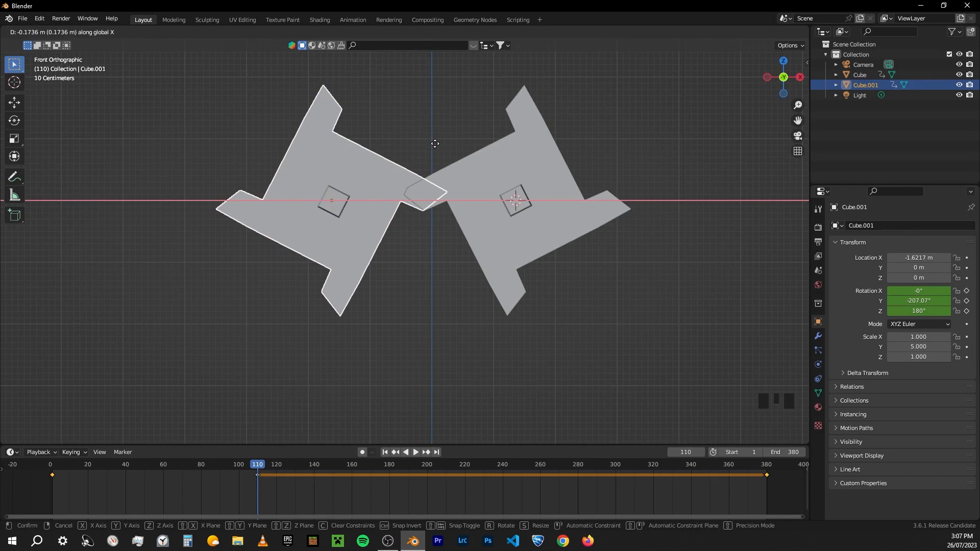
click(435, 144)
Move the roller Cube 0.1 m along positive X, away from the roller Cube.001
click(569, 168)
key(g)
key(x)
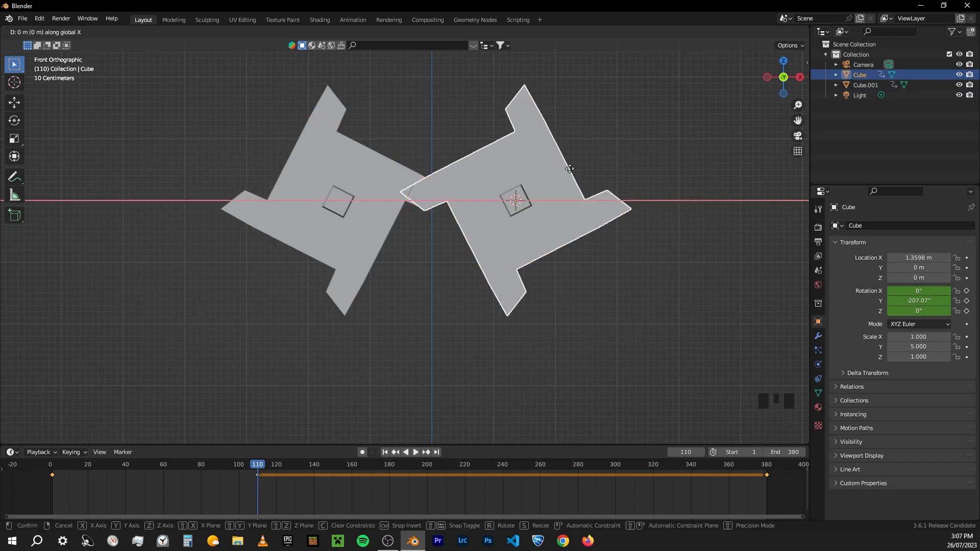
text(0.1)
click(569, 168)
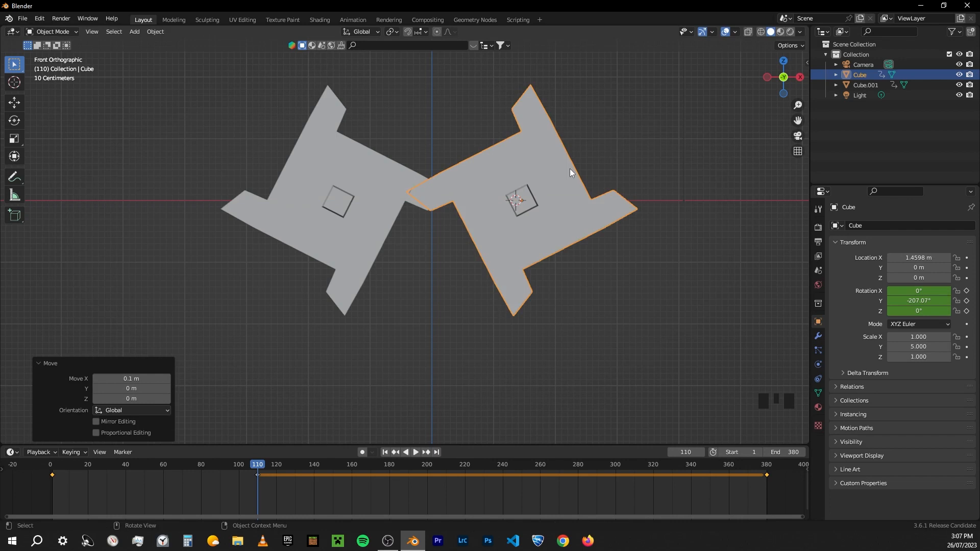
Inspect the gap between the rollers up close and play the animation, checking the meshing teeth from several angles
scroll(436, 166, up, 8)
shift+middle_drag(439, 143, 439, 225)
scroll(437, 237, down, 8)
click(673, 116)
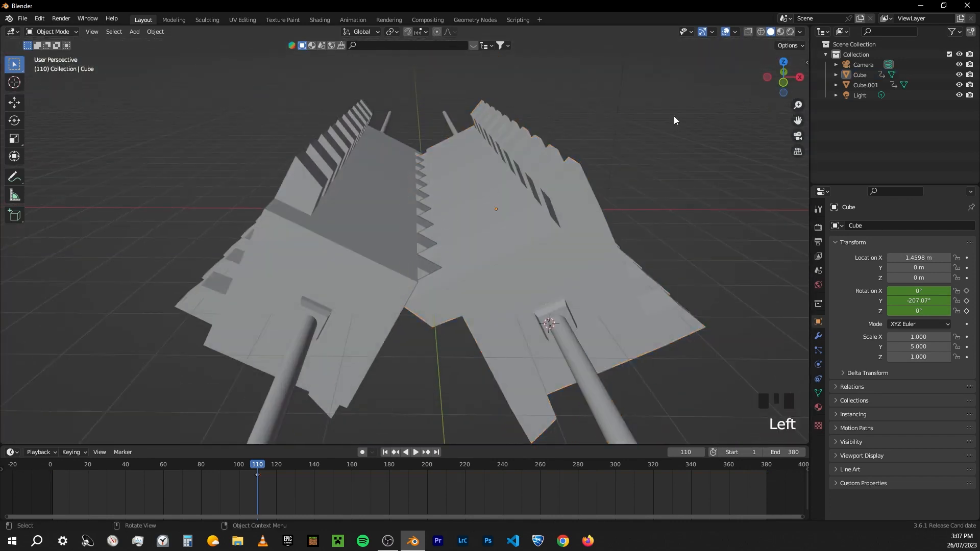
middle_drag(673, 115, 596, 215)
key(space)
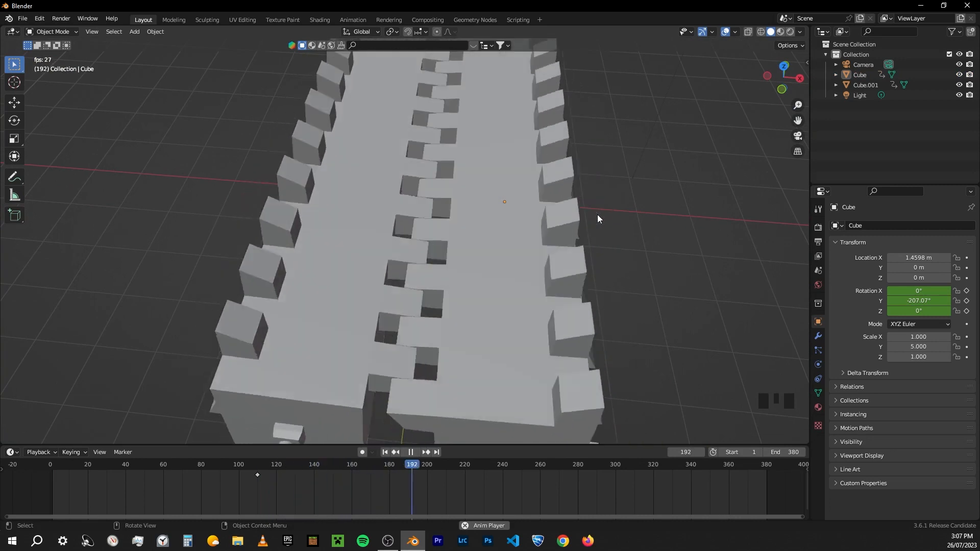
middle_drag(597, 214, 541, 207)
key(alt+space)
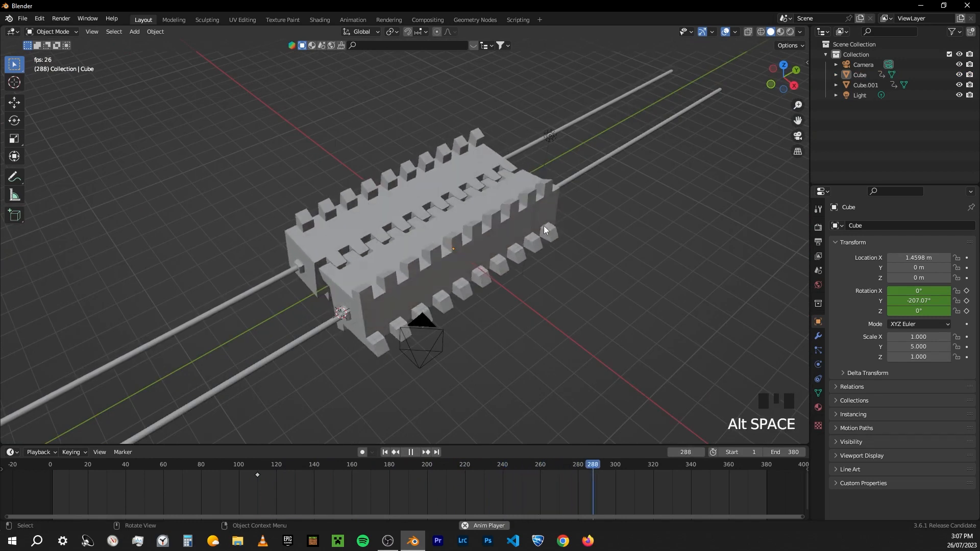
Select both rollers and raise them together about 2.28 m along Z
mouse_move(439, 171)
middle_down()
mouse_move(408, 154)
mouse_move(444, 158)
middle_up()
click(477, 230)
click(500, 271)
drag(380, 103, 469, 192)
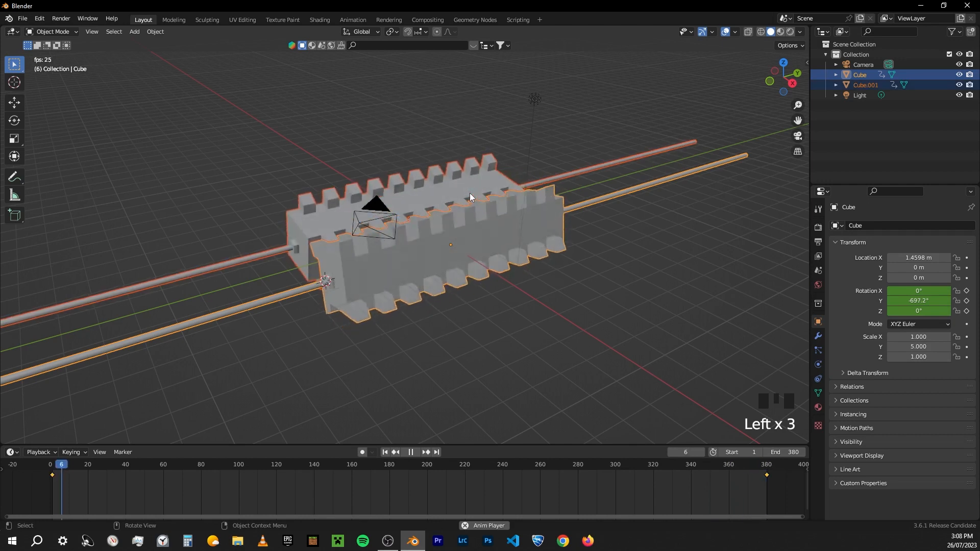
key(g)
key(z)
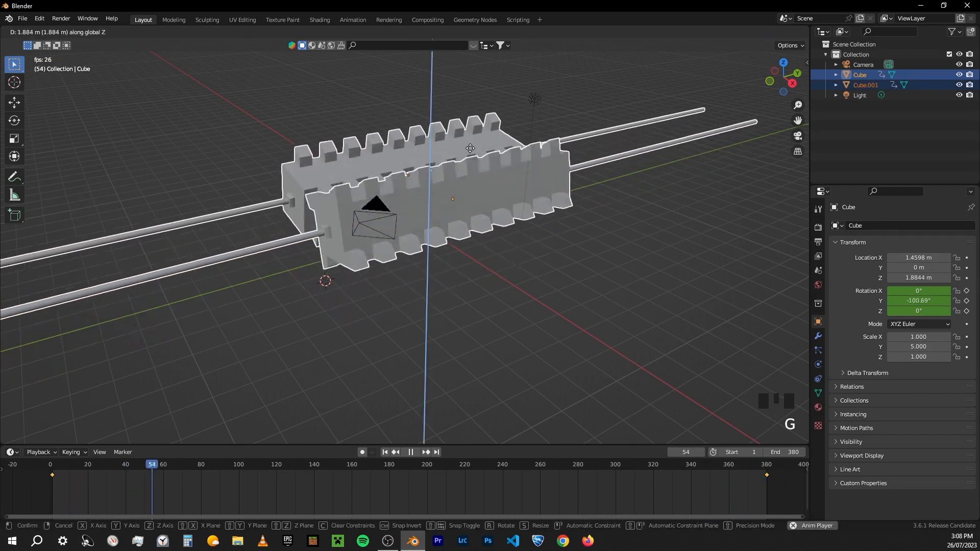
click(471, 141)
click(449, 281)
Stop the animation playback and return to frame 1
key(space)
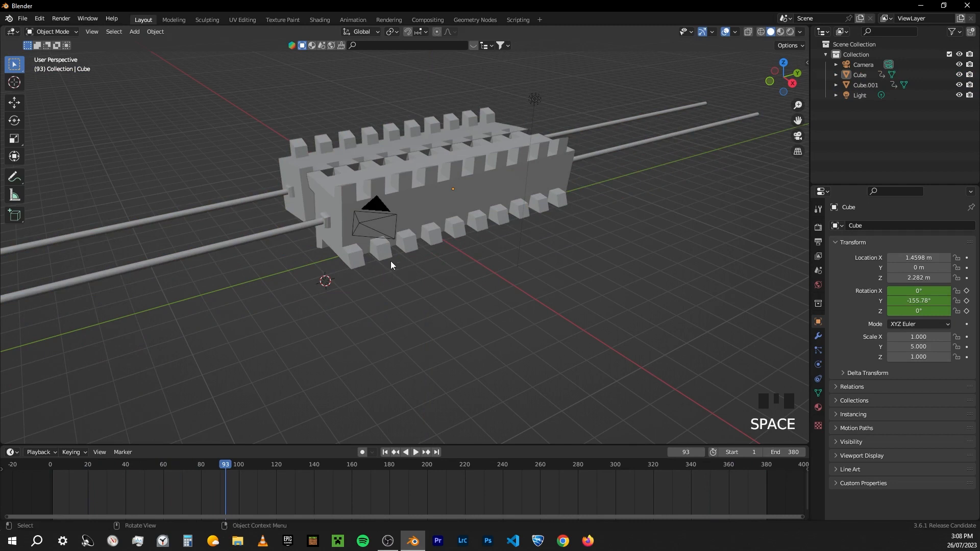
key(shift+Left)
middle_drag(391, 261, 460, 266)
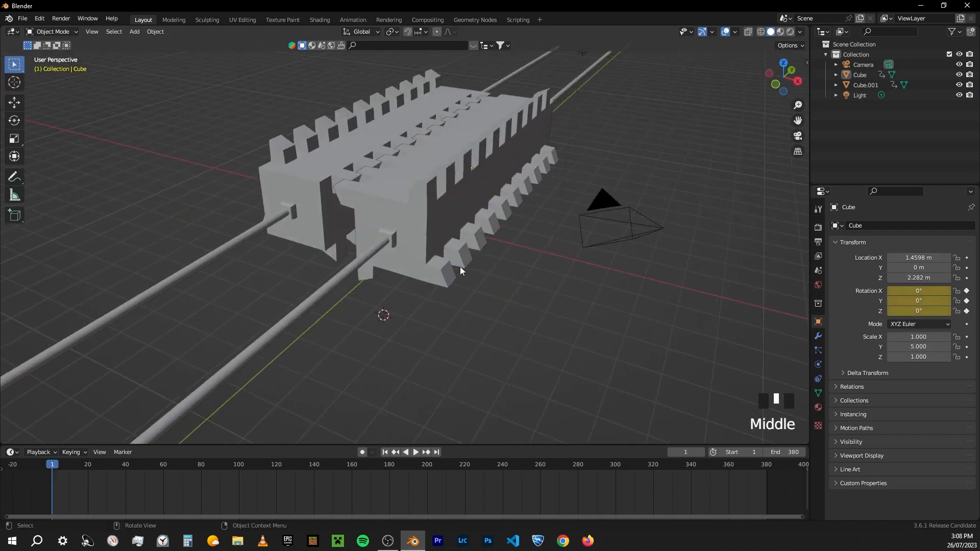
key(shift+a)
click(475, 225)
middle_drag(600, 223, 482, 213)
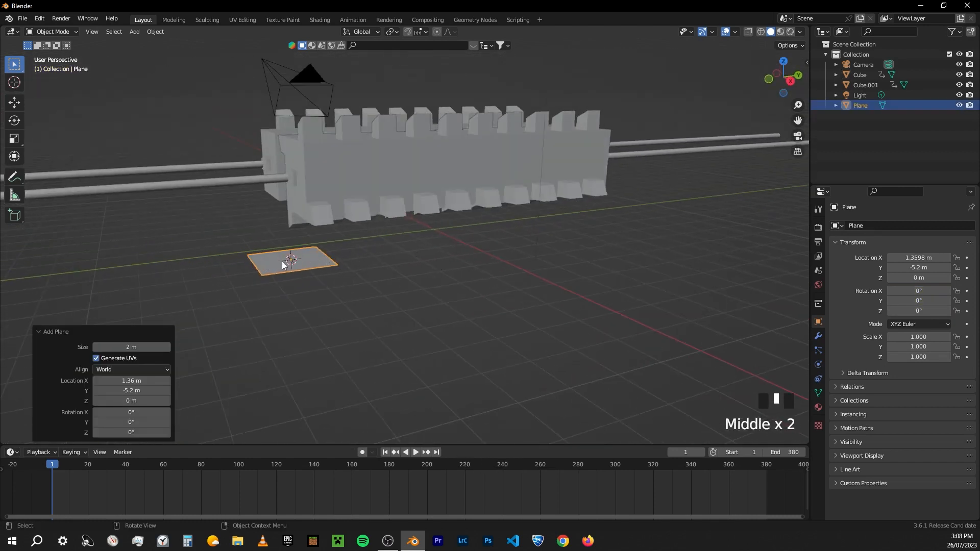
key(d)
drag(434, 229, 424, 236)
key(d)
right_drag(429, 234, 370, 264)
key(x)
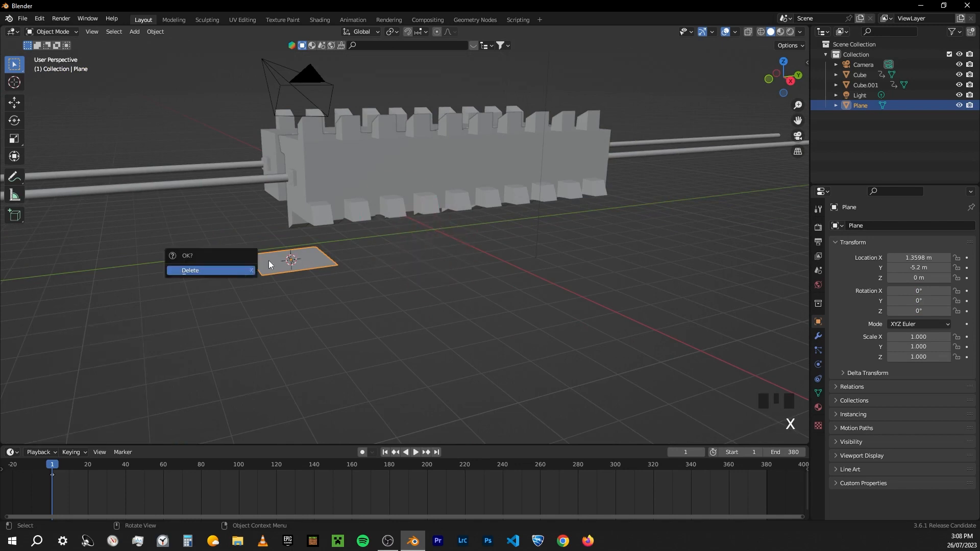
click(240, 269)
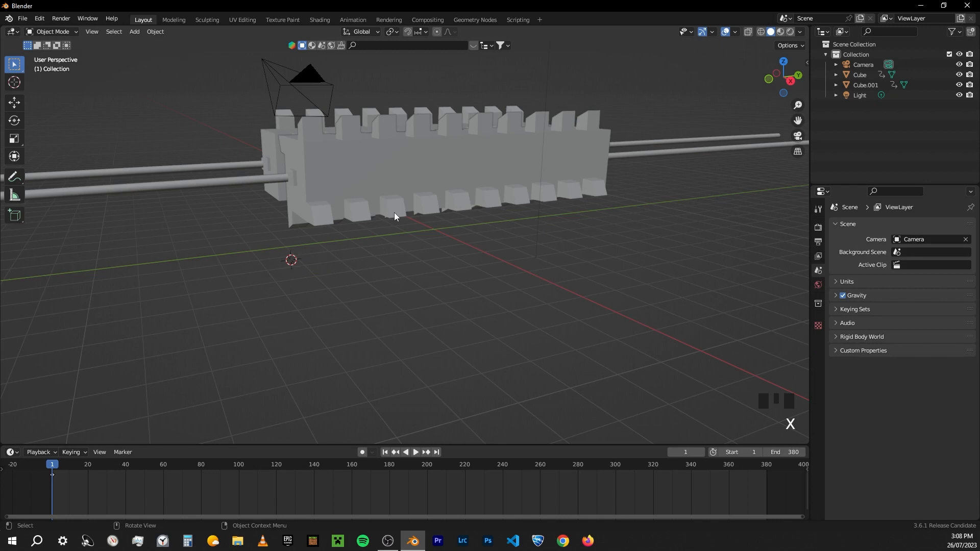
Snap the 3D cursor to the world origin
click(327, 250)
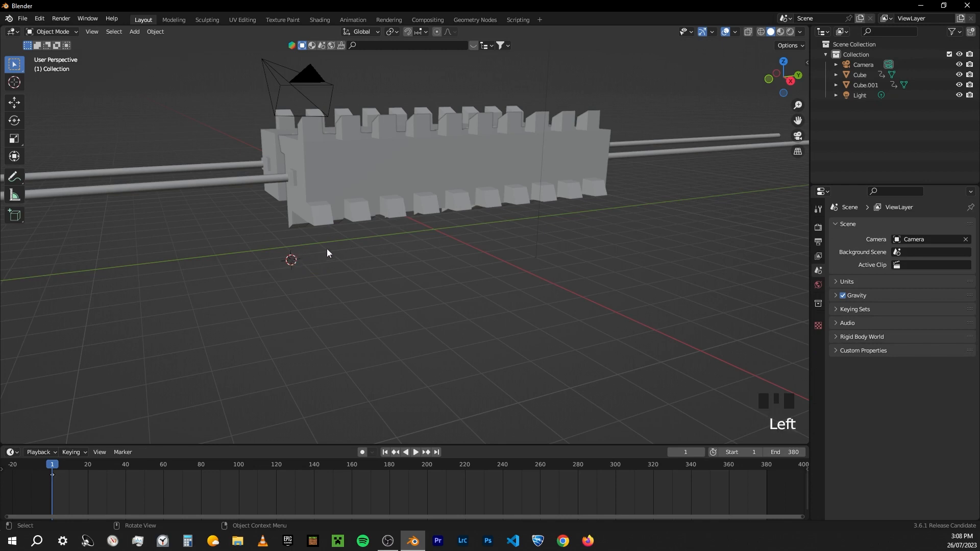
click(434, 230)
key(shift+s)
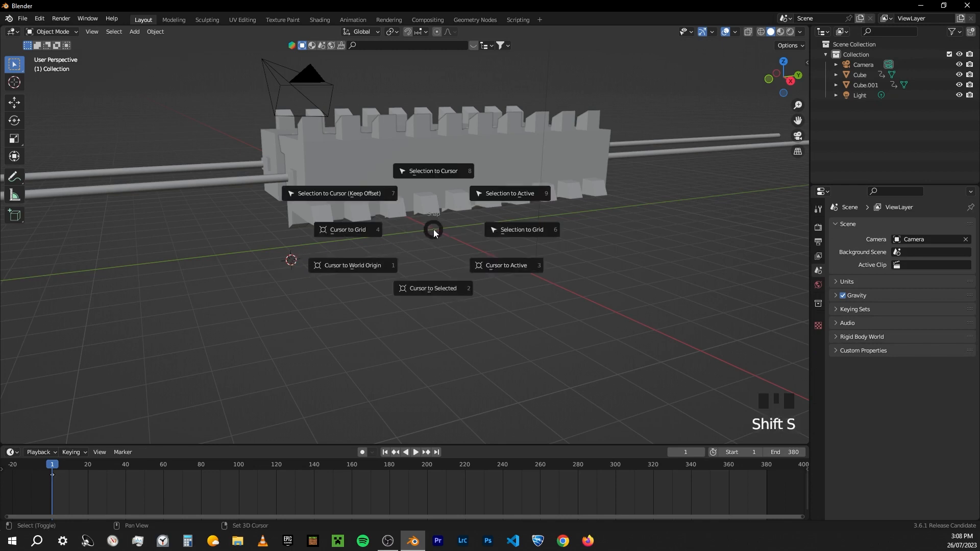
click(352, 265)
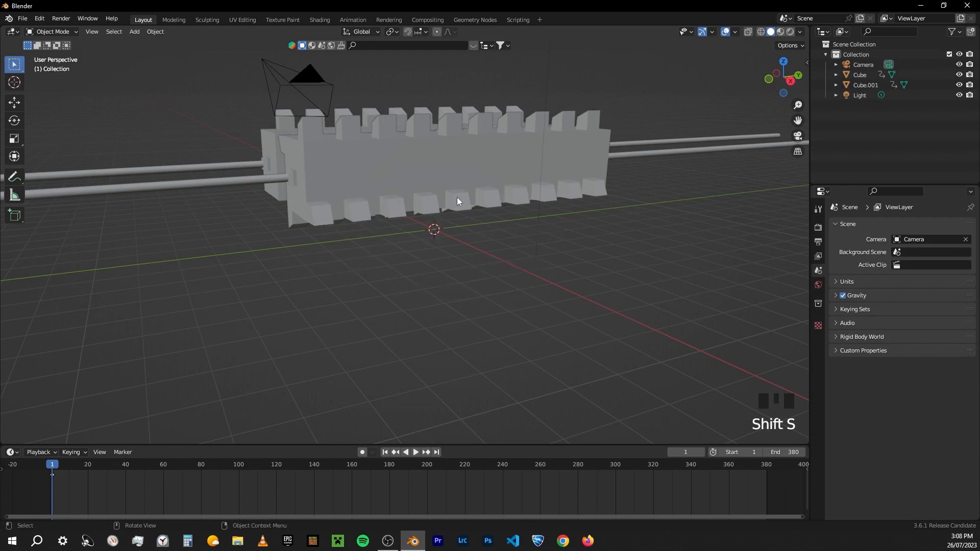
key(d)
key(d)
key(d)
key(d)
key(d)
key(d)
key(d)
key(d)
key(d)
key(d)
key(d)
key(d)
key(d)
key(d)
key(d)
Add a plane at the 3D cursor and scale it by 100 as a ground surface
key(shift+a)
mouse_move(387, 208)
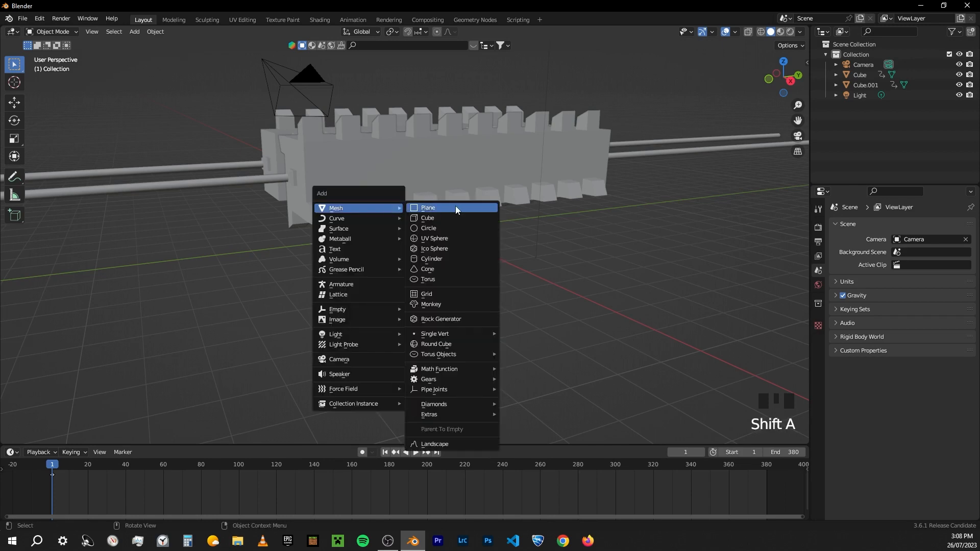
click(455, 207)
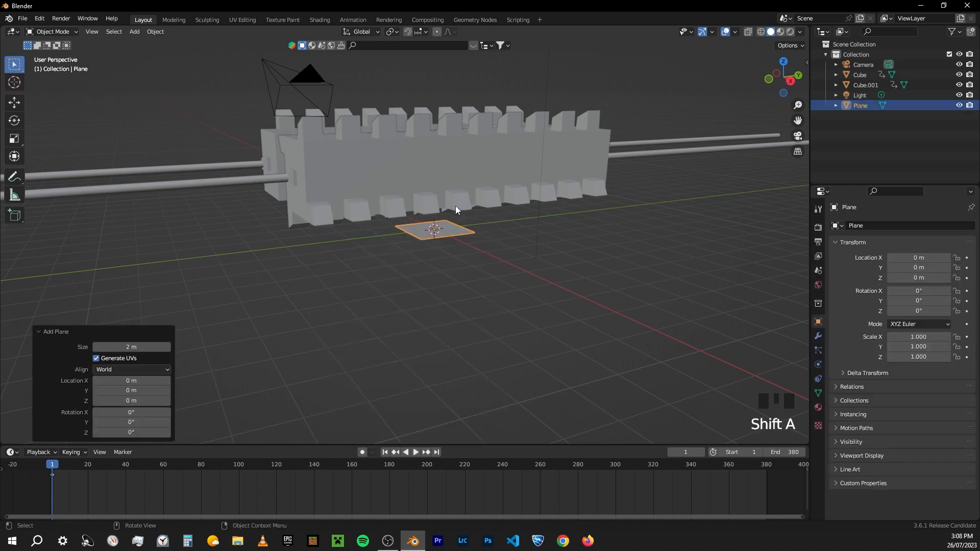
text(s100)
click(455, 206)
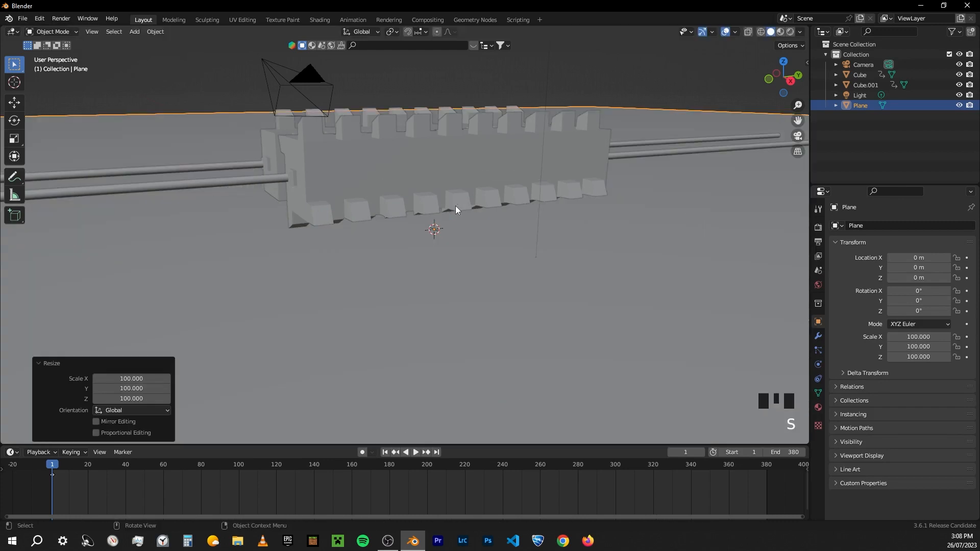
In the right view, lower the ground plane about 3.19 m along Z, below the rollers
scroll(506, 212, down, 3)
middle_drag(507, 212, 555, 187)
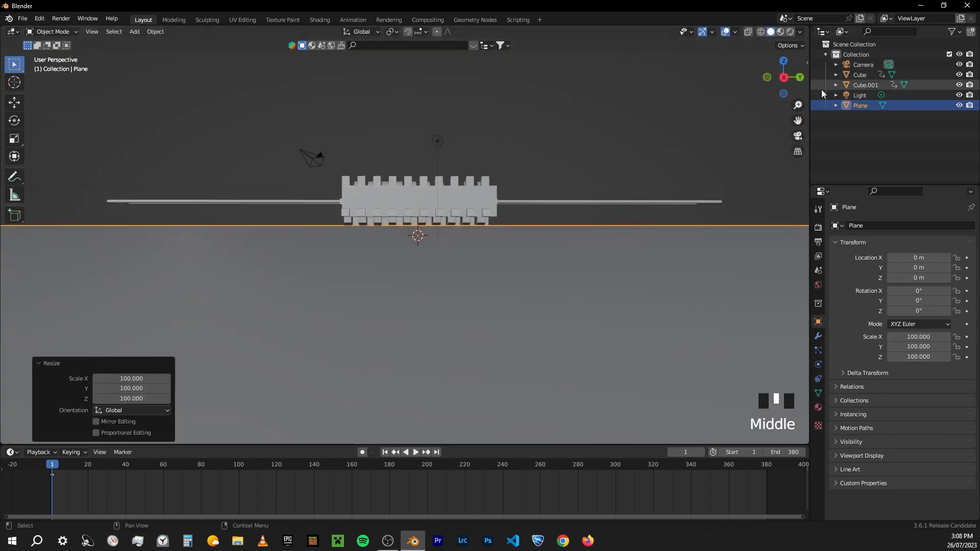
click(783, 77)
scroll(503, 239, up, 4)
key(alt+h)
key(g)
key(z)
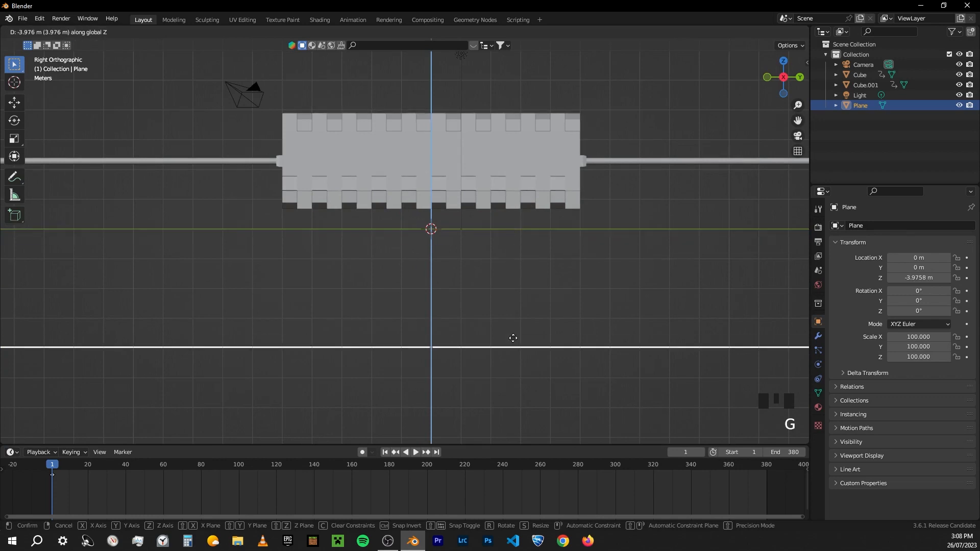
click(511, 314)
middle_drag(511, 314, 580, 366)
scroll(480, 286, up, 3)
middle_drag(479, 286, 479, 210)
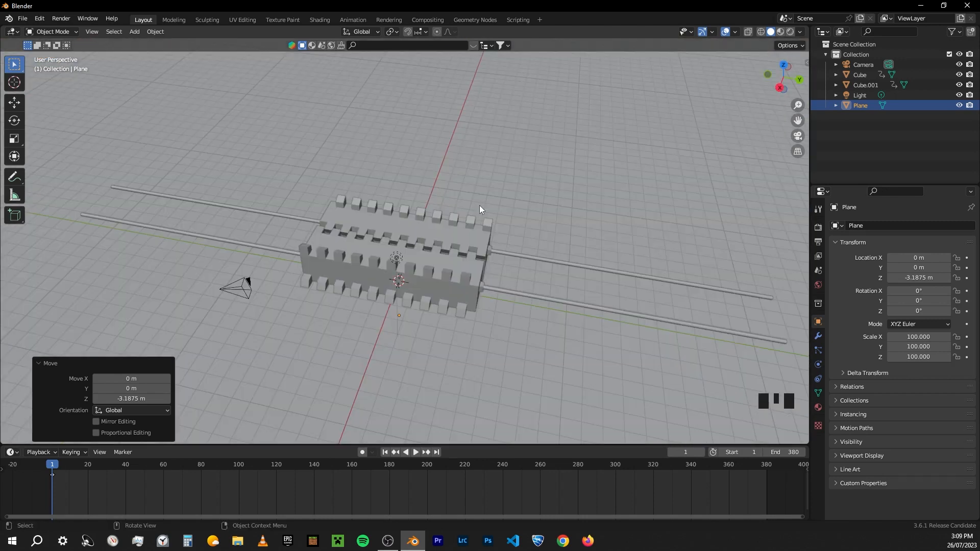
Add a cube at the world origin and raise it along Z to a height of about 11.65 m above the rollers
middle_drag(479, 205, 492, 229)
key(shift+a)
mouse_move(492, 229)
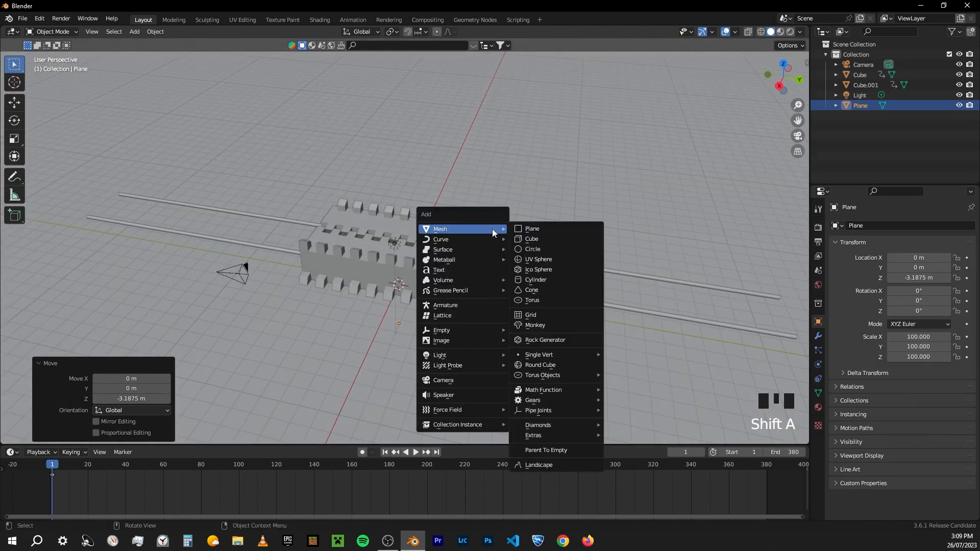
click(532, 239)
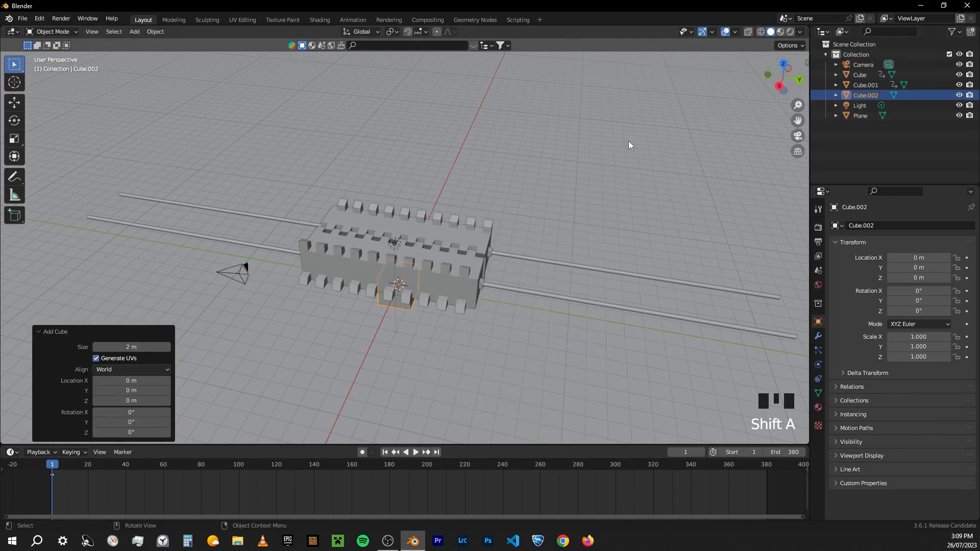
key(g)
key(z)
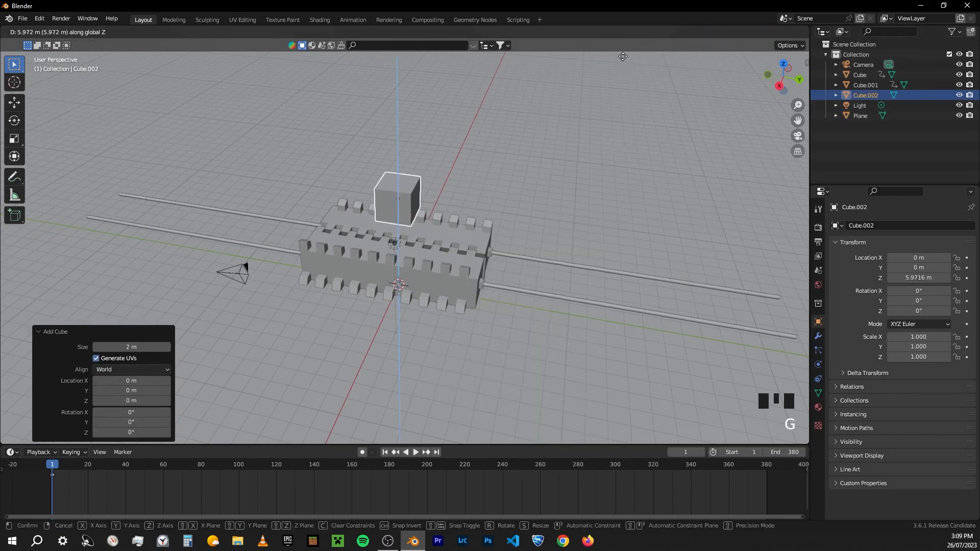
click(623, 56)
middle_drag(496, 153, 508, 120)
key(g)
key(z)
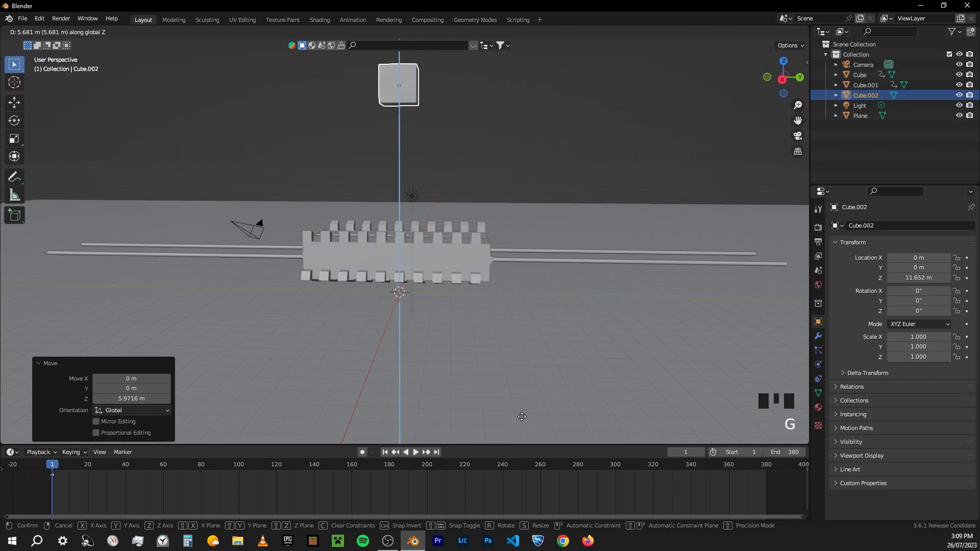
click(523, 417)
Stretch the raised cube along Z to a scale of about 3.43
key(s)
key(z)
click(770, 179)
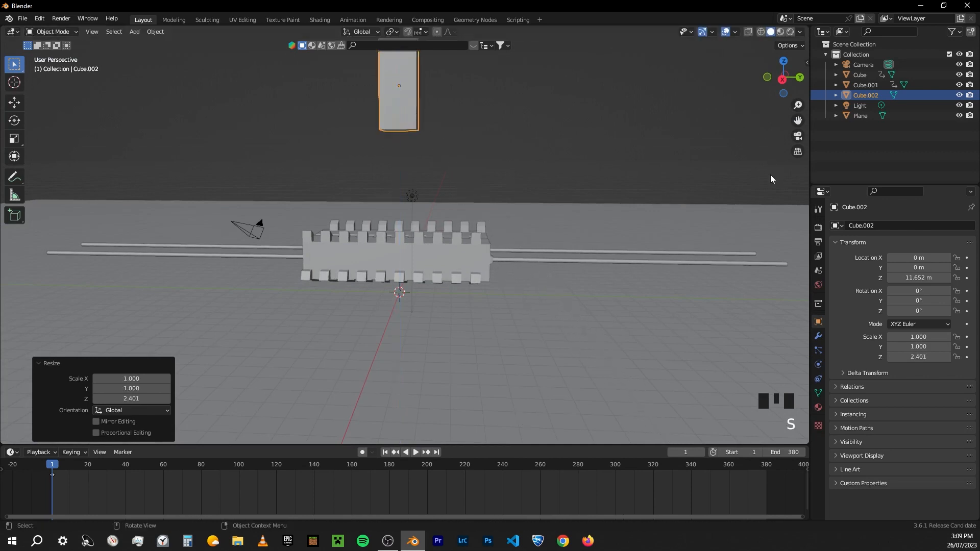
scroll(568, 165, down, 2)
key(s)
key(z)
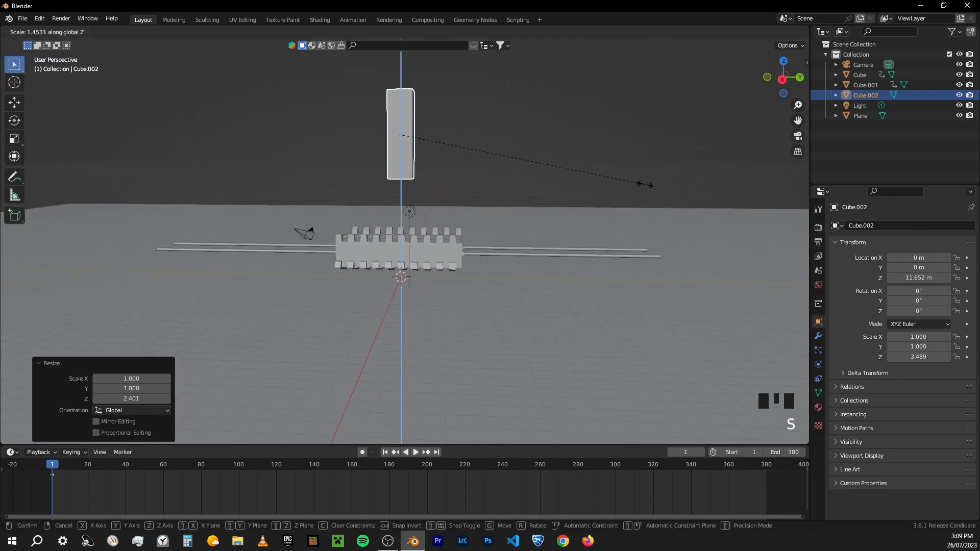
click(640, 183)
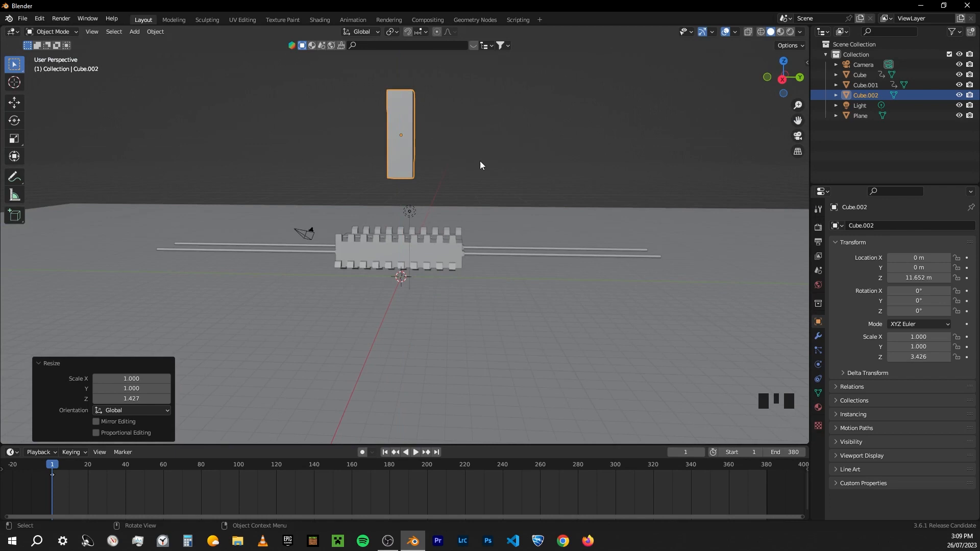
Raise the stretched cube about 1.33 m further along Z
key(g)
key(z)
click(507, 155)
middle_drag(420, 152, 397, 199)
scroll(396, 199, up, 3)
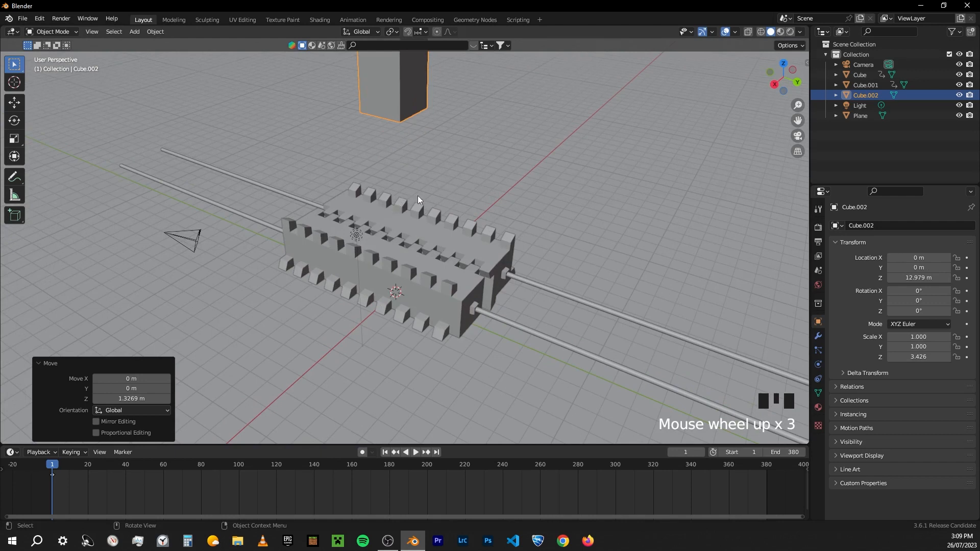
Use the Molecular+ add-on to create a 3D Grid particle system on the tall cube with size 0.1
key(n)
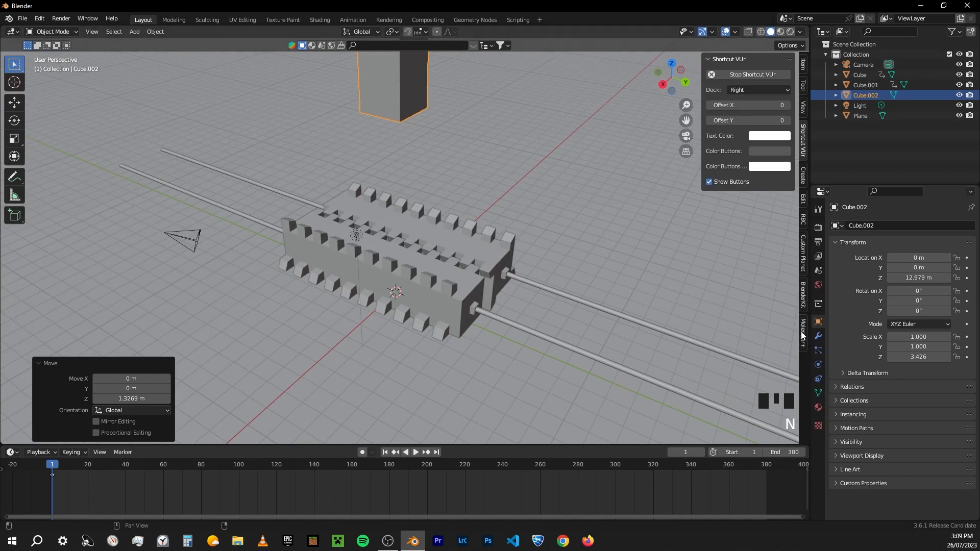
click(803, 344)
middle_drag(516, 285, 559, 287)
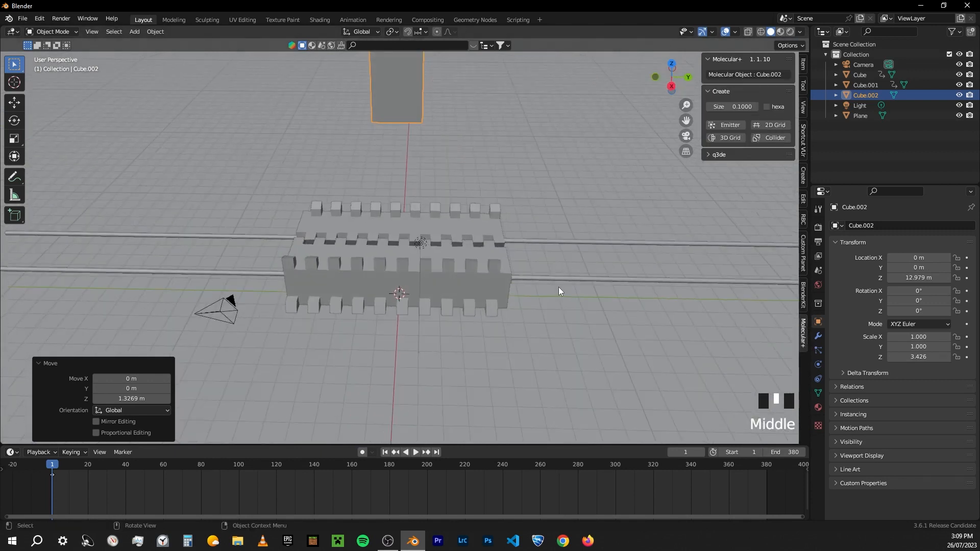
scroll(442, 283, down, 1)
scroll(442, 282, down, 3)
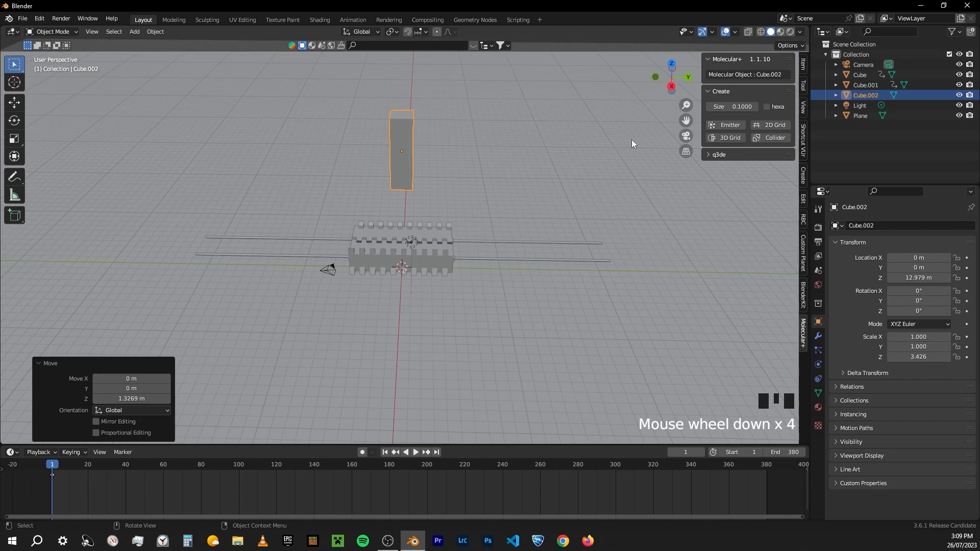
click(736, 139)
Play the animation and check from several angles how the cube's particles behave, and return to frame 1
scroll(379, 210, up, 4)
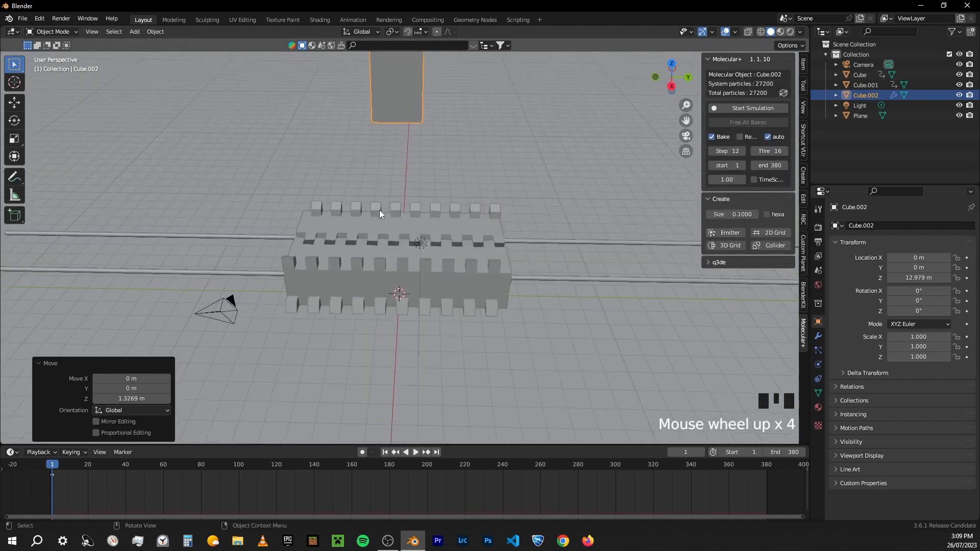
key(space)
middle_drag(417, 203, 467, 186)
scroll(420, 203, up, 5)
scroll(469, 256, down, 4)
middle_drag(469, 256, 467, 159)
scroll(470, 297, down, 4)
middle_drag(470, 297, 464, 328)
drag(223, 464, 137, 469)
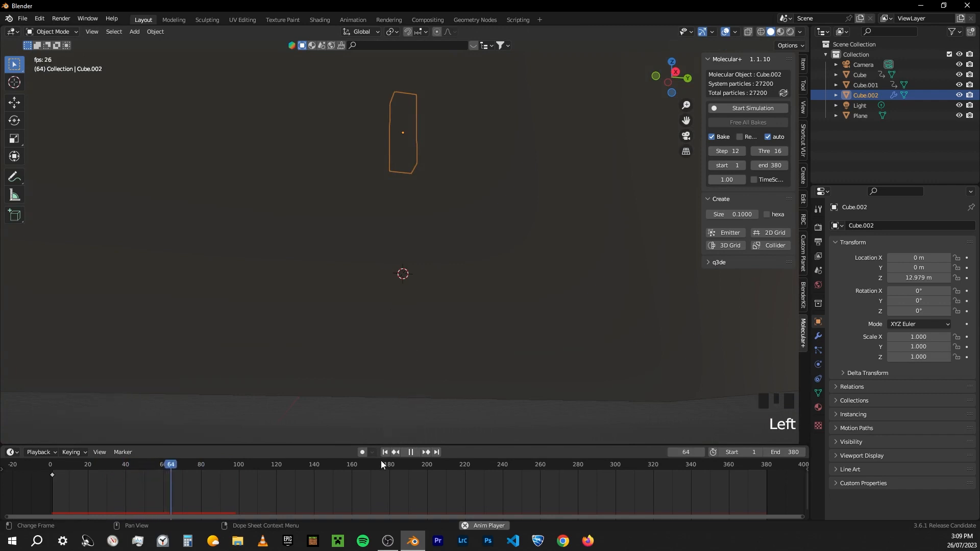
key(Escape)
middle_drag(390, 396, 434, 329)
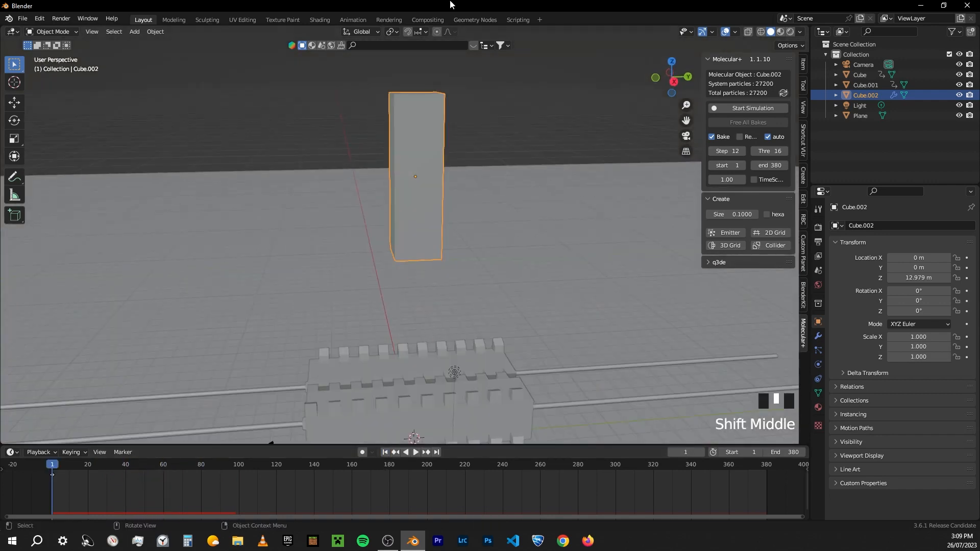
Make the ground plane and the two rollers, Cube.001 and Cube, Molecular+ colliders
click(559, 223)
click(523, 203)
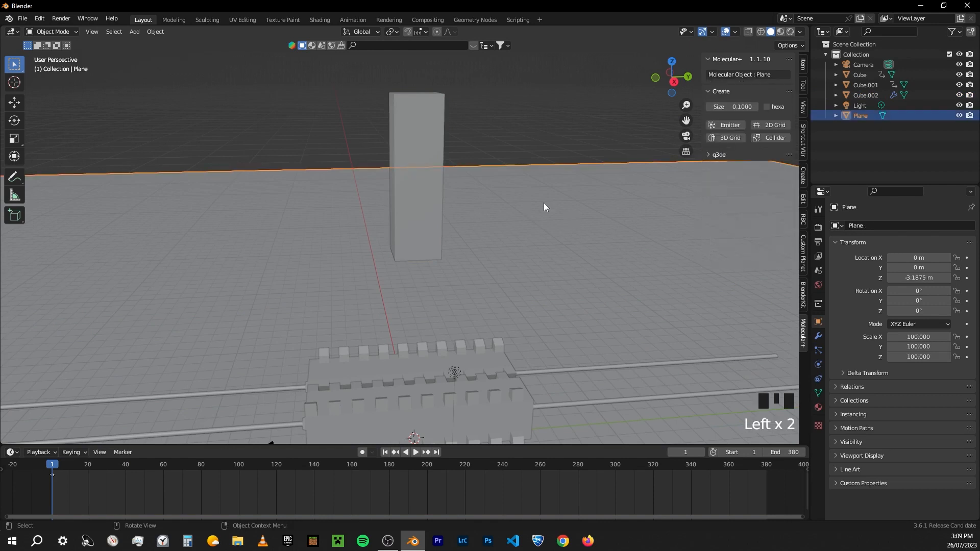
click(776, 138)
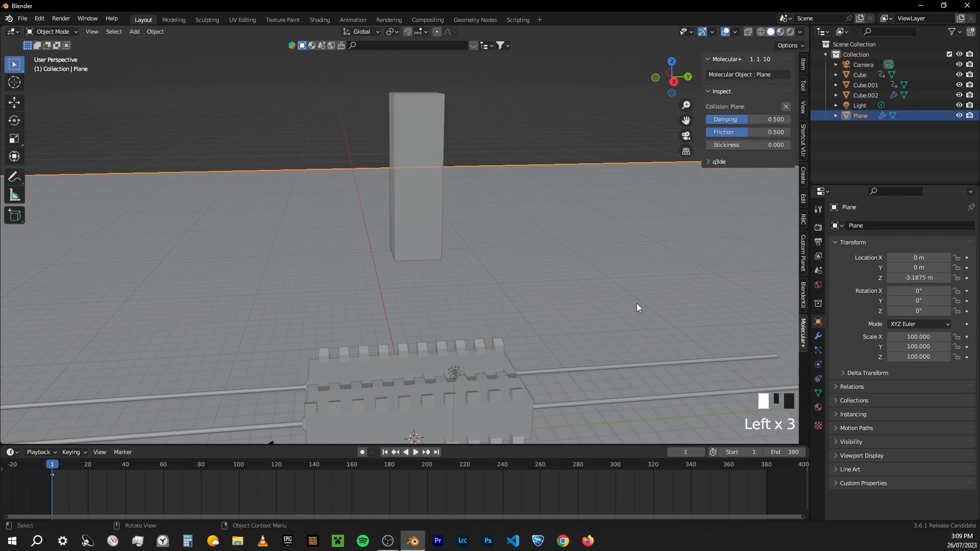
click(485, 353)
click(772, 138)
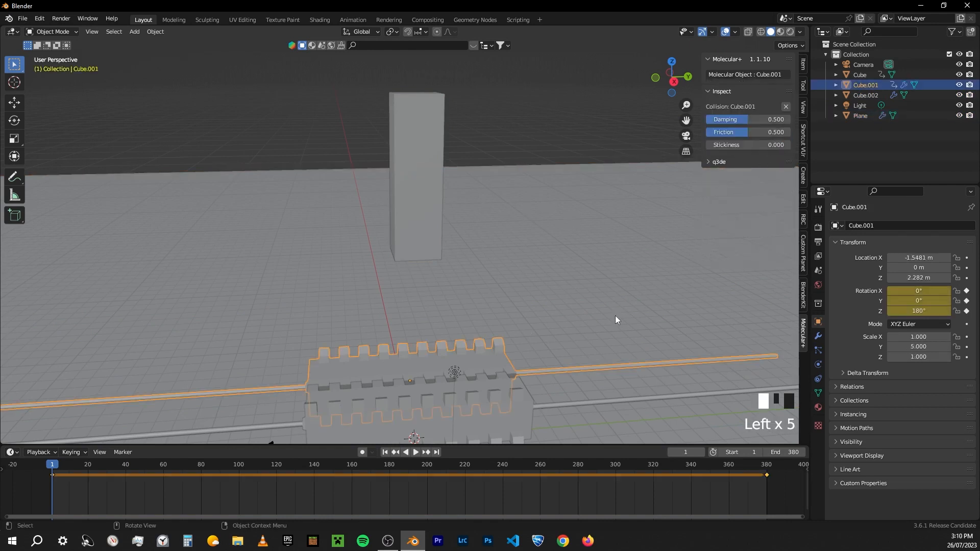
click(473, 438)
click(772, 138)
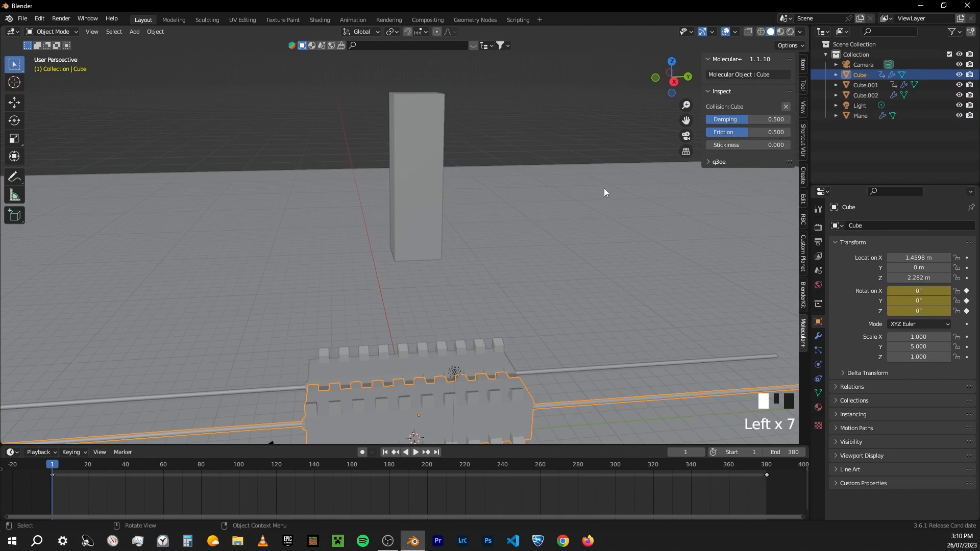
Select the tall cube and enable Link at Birth in its Molecular physics settings
click(543, 264)
click(480, 399)
click(497, 370)
click(500, 363)
click(500, 363)
click(401, 122)
click(417, 120)
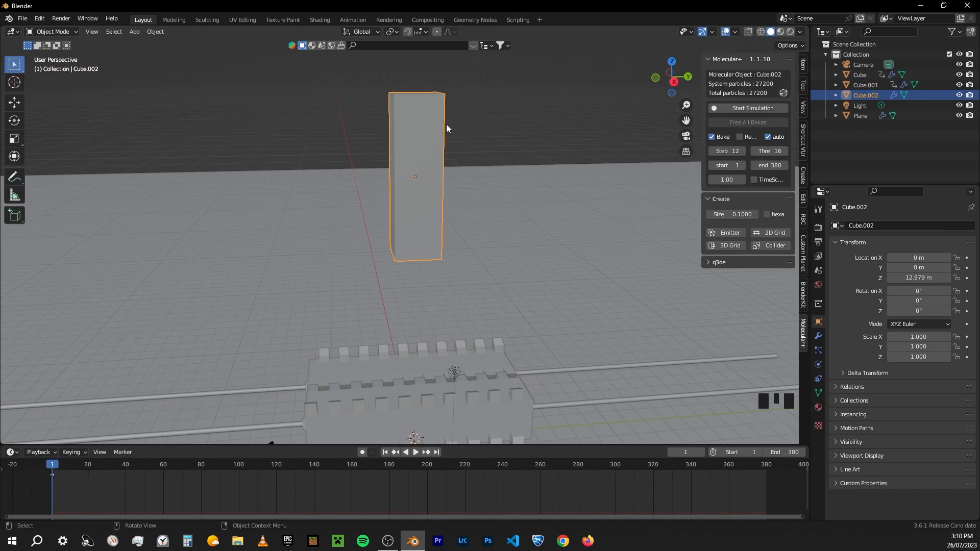
click(818, 365)
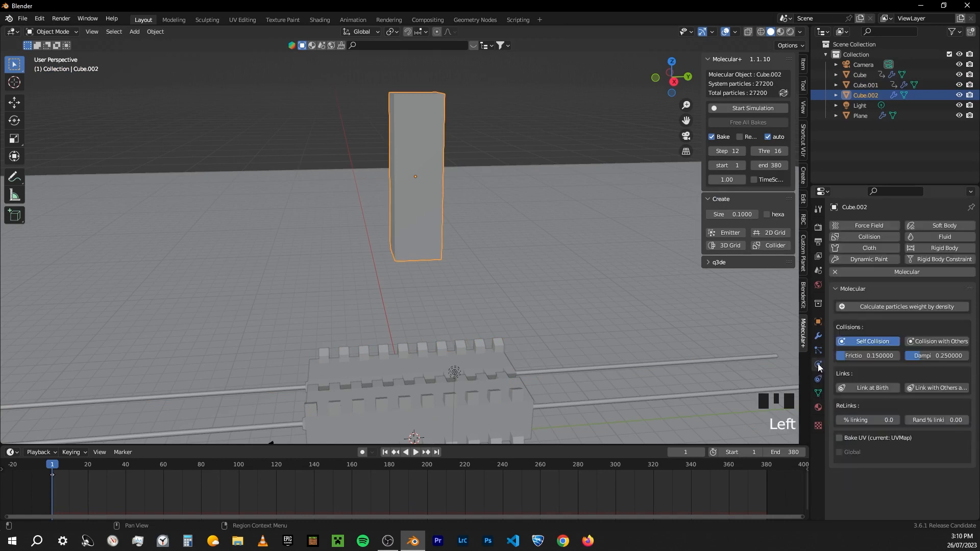
click(875, 389)
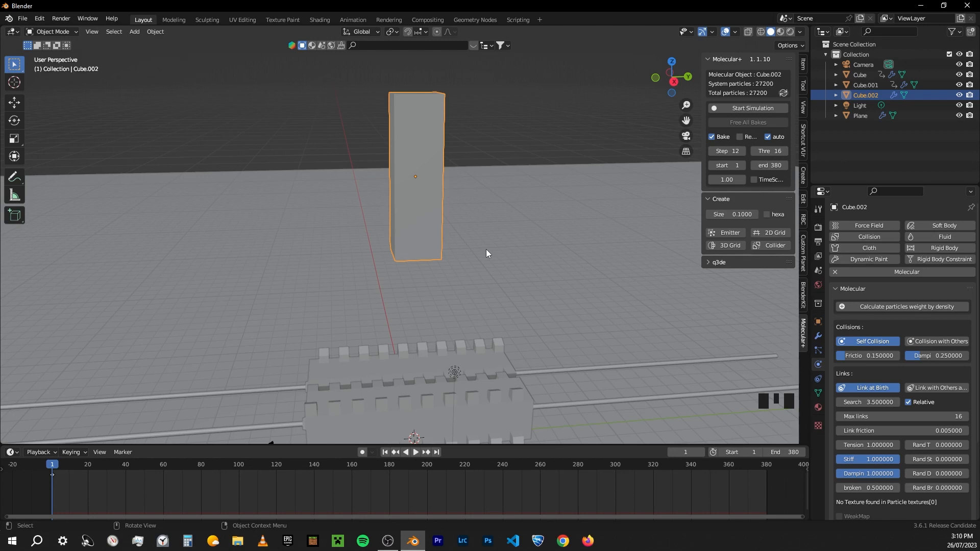
Hide the emitter of the tall box's particle system in the viewport display
middle_drag(486, 250, 513, 168)
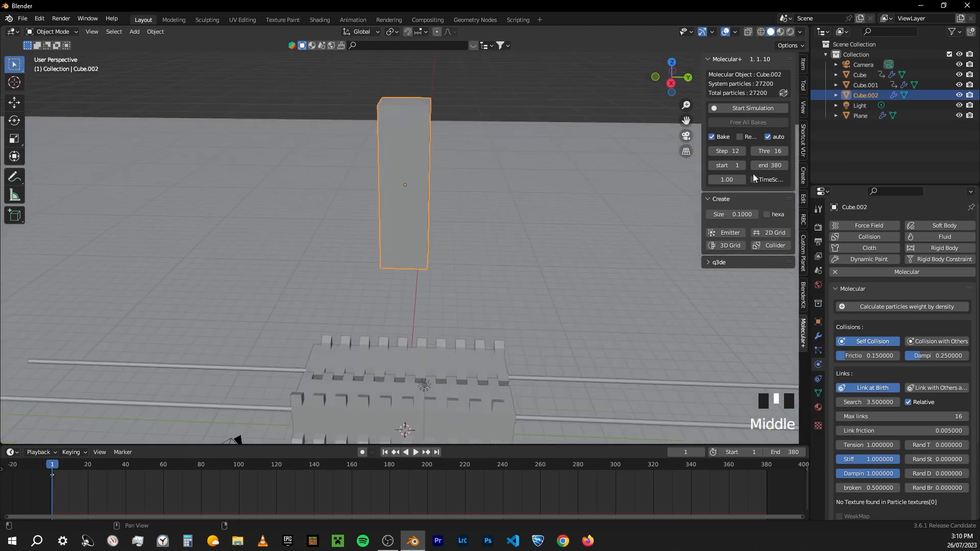
click(818, 351)
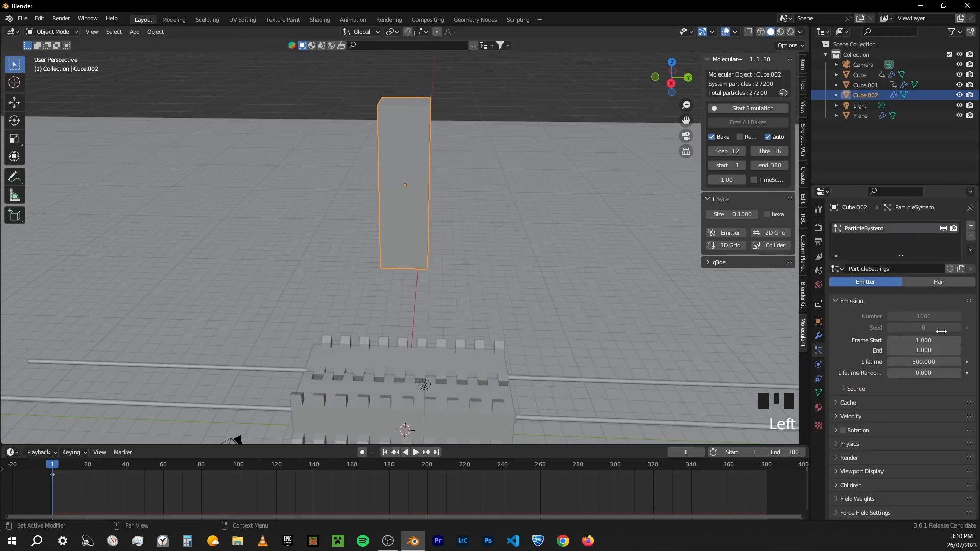
click(868, 470)
scroll(880, 474, down, 4)
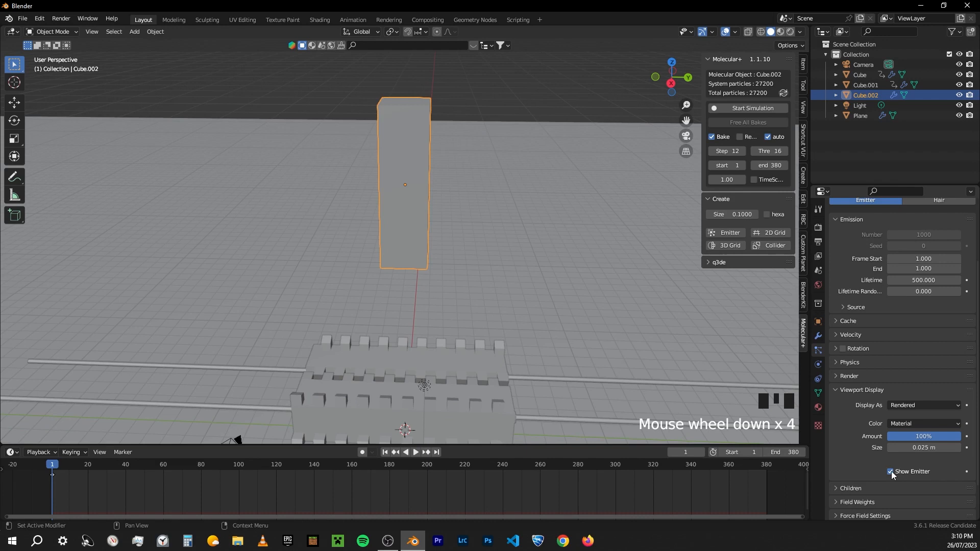
click(891, 472)
Set the tall box's particles to render as Object
click(877, 389)
click(869, 415)
scroll(873, 424, down, 2)
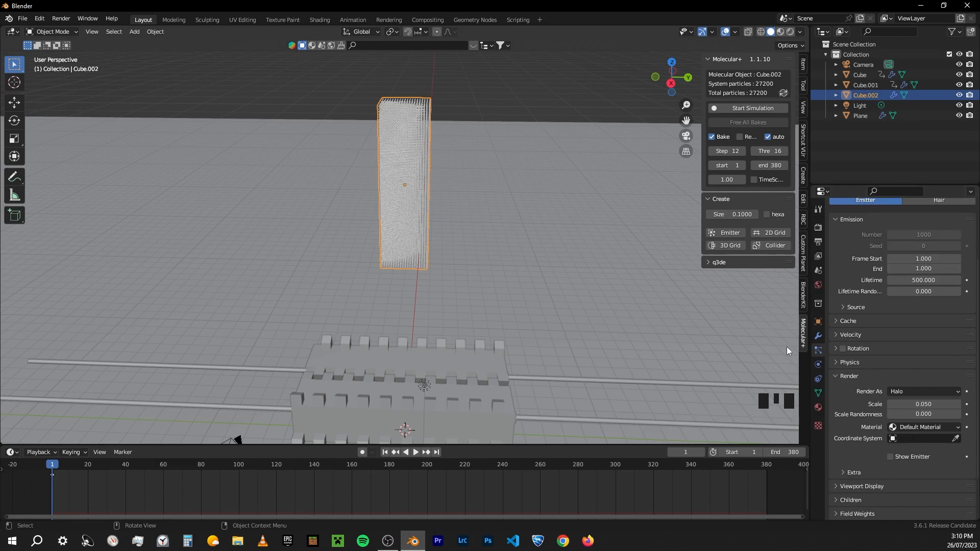
click(901, 392)
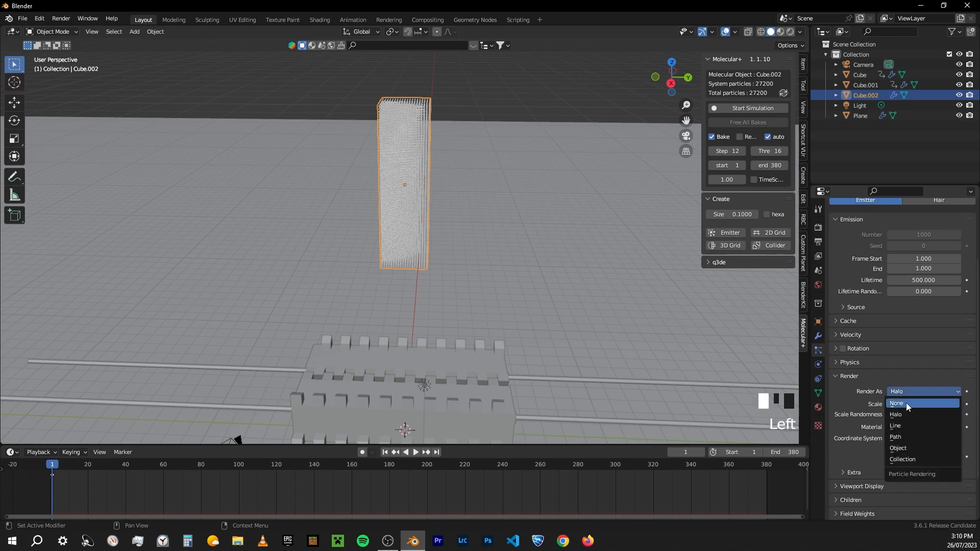
click(909, 447)
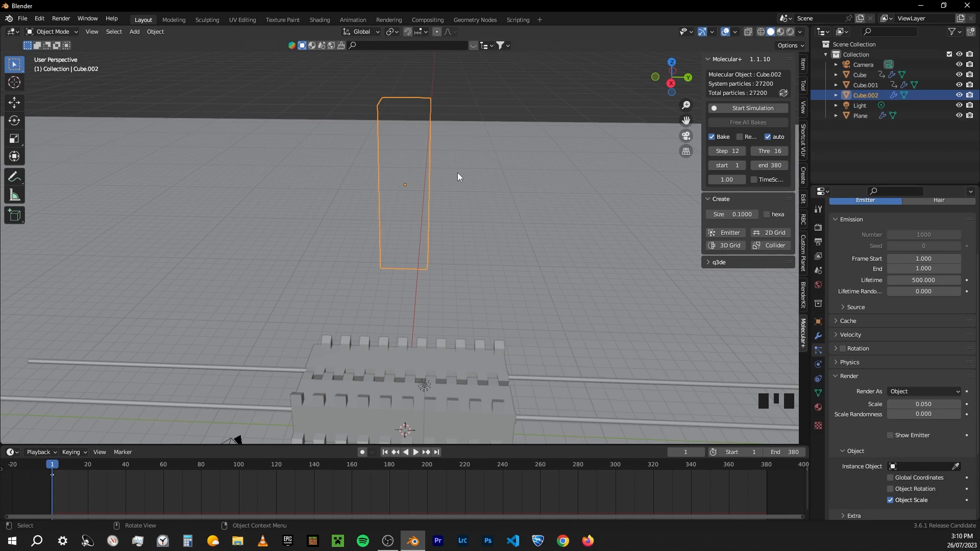
Add an icosphere at the world origin, increase its subdivisions and shade it smooth
key(shift+a)
mouse_move(459, 173)
click(528, 213)
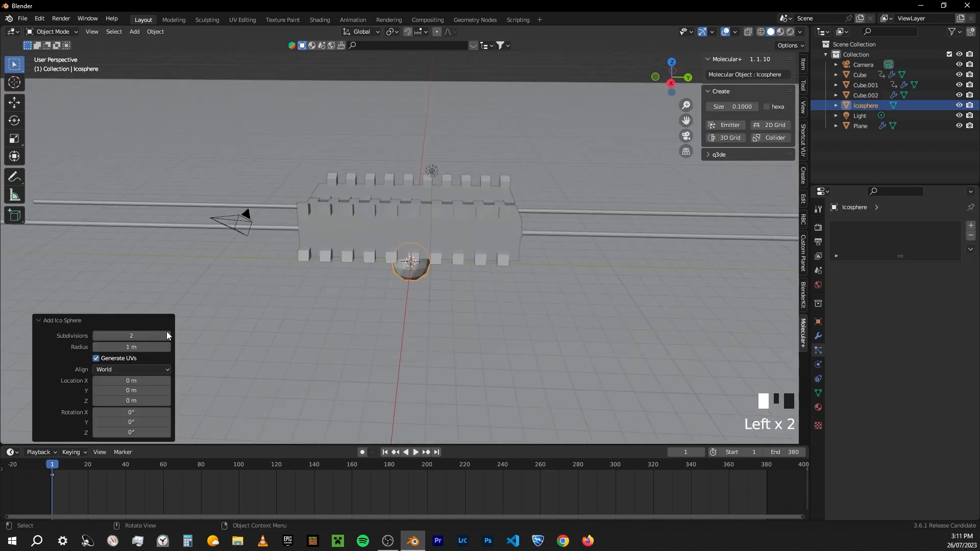
click(167, 335)
click(167, 336)
right_click(422, 267)
click(422, 267)
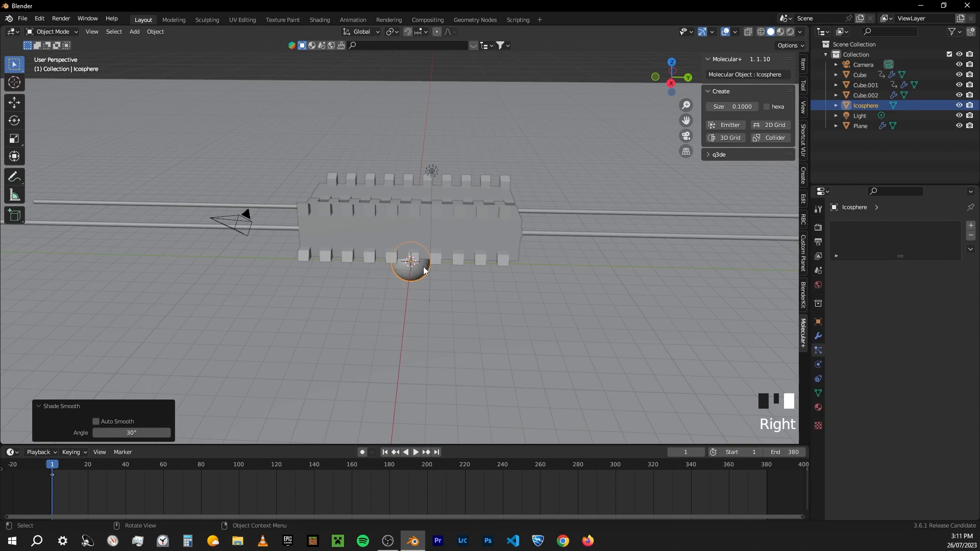
Move the icosphere about 23.2 m along the X axis, away from the toothed rollers
scroll(424, 267, down, 5)
key(g)
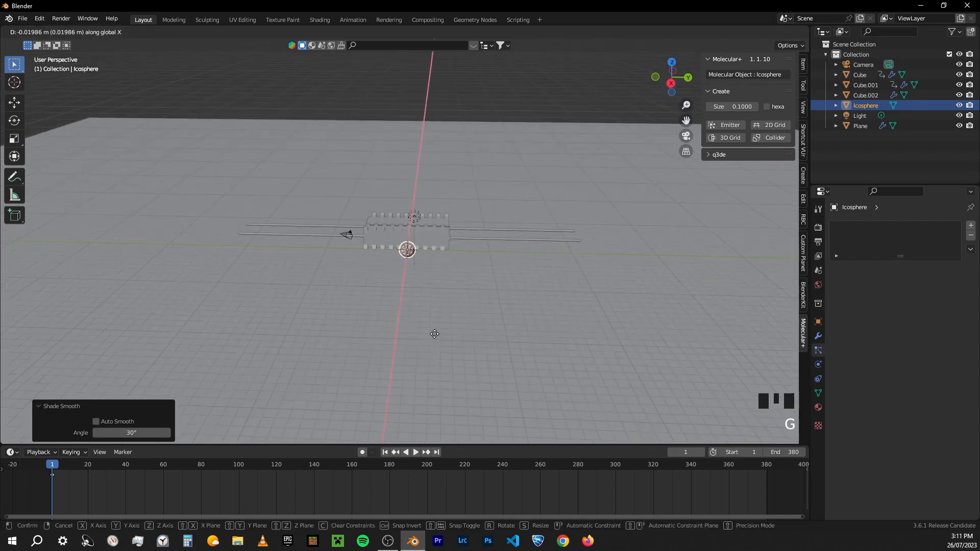
click(434, 40)
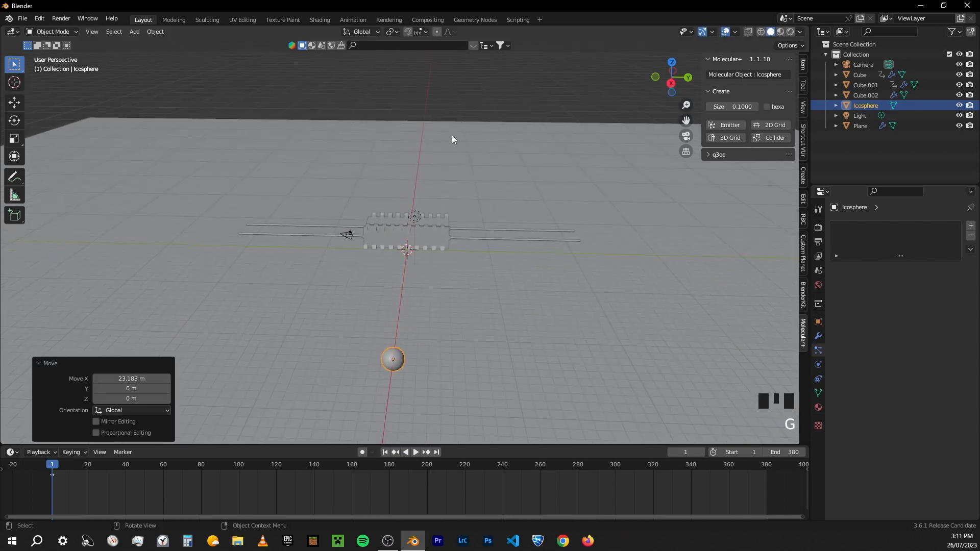
Assign the icosphere as the instance object for the tall box's particle system
click(406, 144)
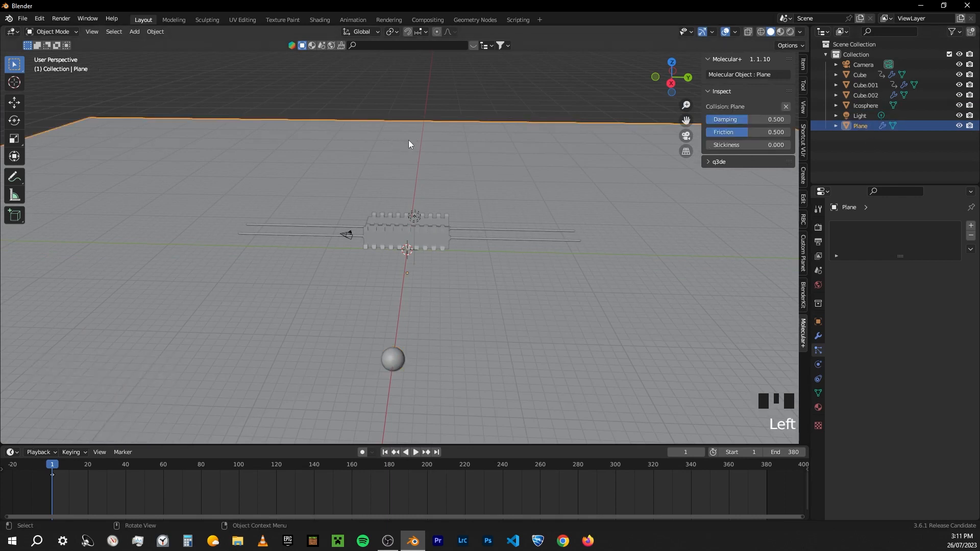
click(417, 134)
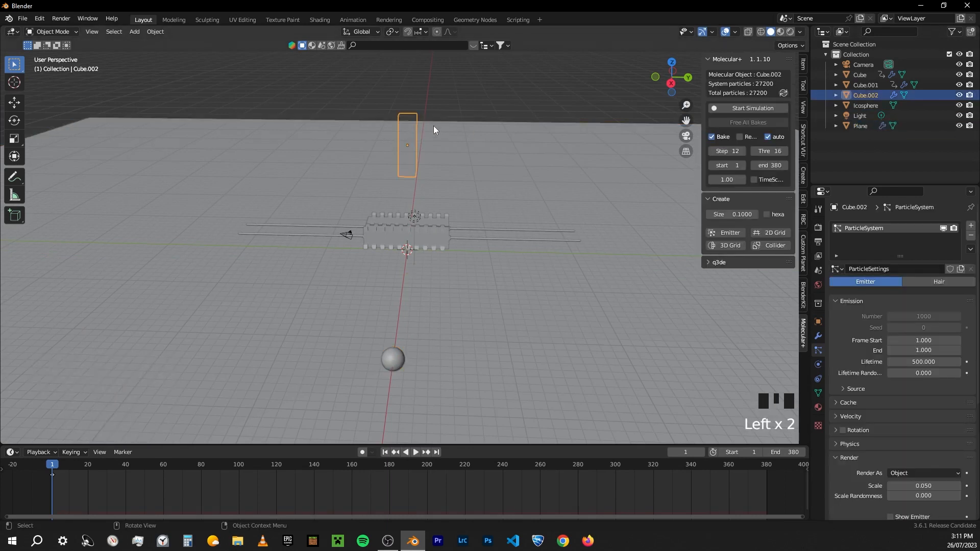
scroll(896, 369, up, 5)
scroll(897, 369, down, 6)
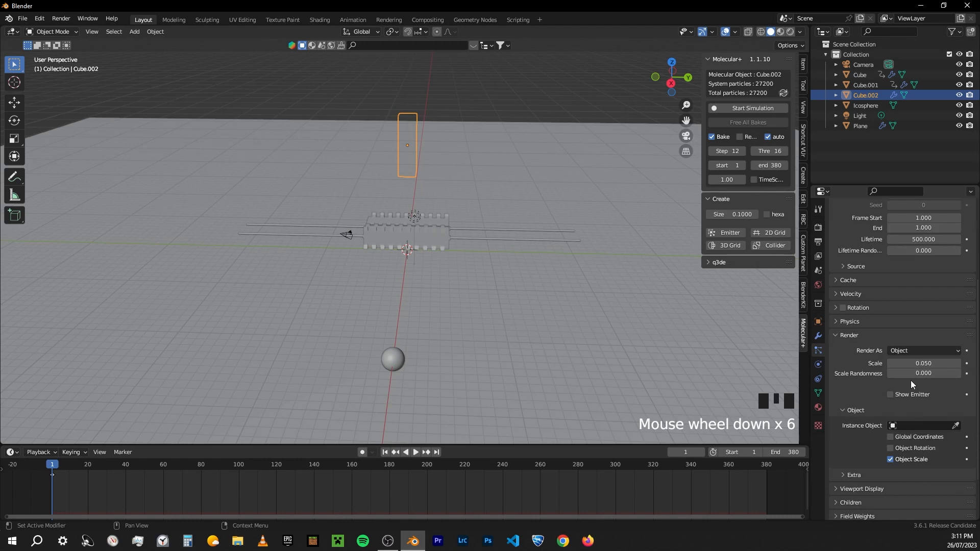
click(955, 426)
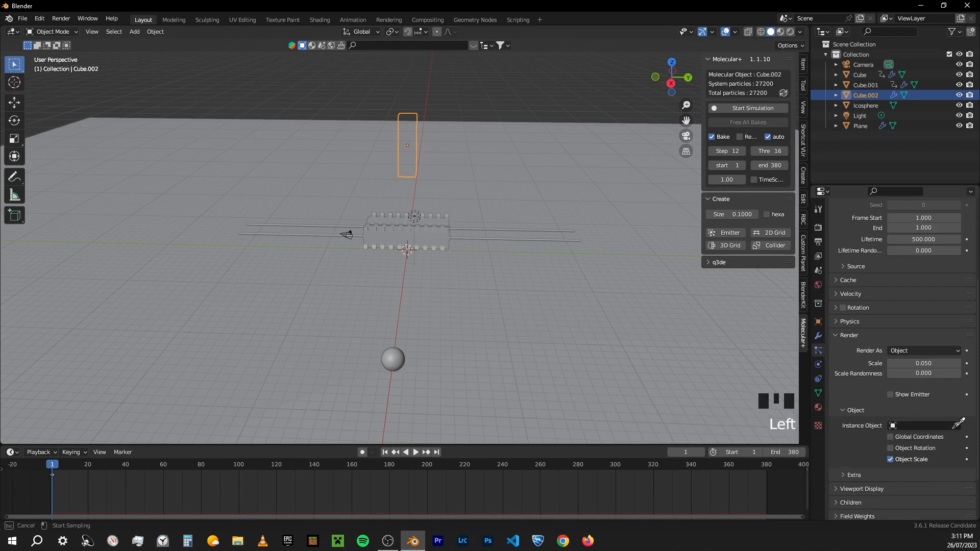
click(442, 250)
Select the particle-filled box above the rollers and bake its Molecular simulation
scroll(450, 143, up, 7)
shift+middle_drag(459, 133, 458, 304)
scroll(468, 248, up, 4)
middle_drag(468, 248, 474, 327)
click(356, 99)
scroll(495, 232, up, 2)
scroll(489, 235, down, 9)
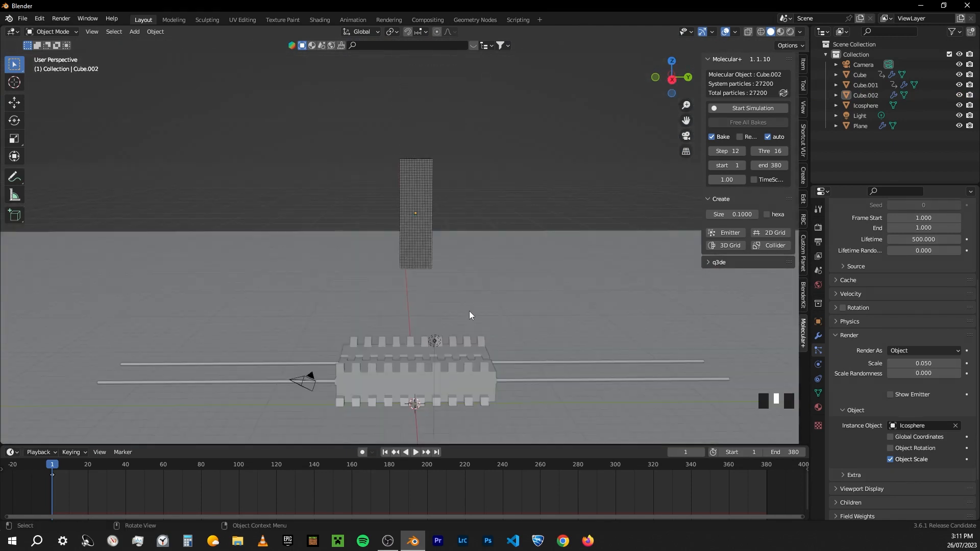
click(412, 172)
click(757, 106)
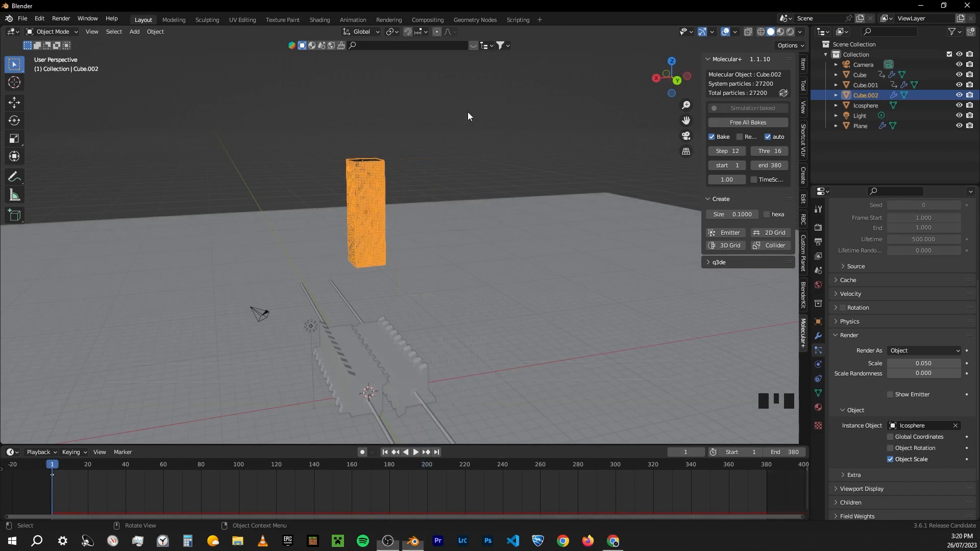
Play back the baked simulation to check how the rollers crush the particle block, and return to frame 1
middle_drag(467, 113, 418, 328)
key(space)
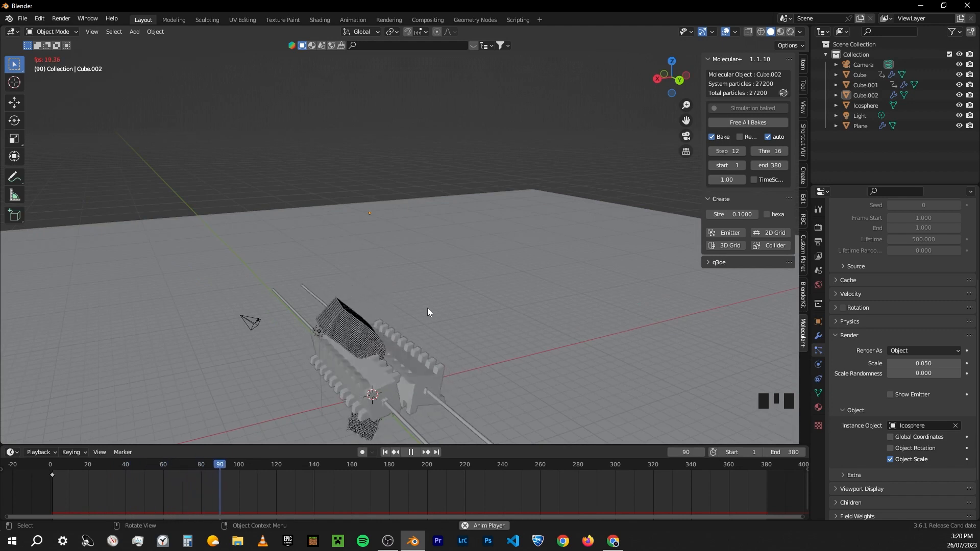
middle_drag(427, 308, 412, 320)
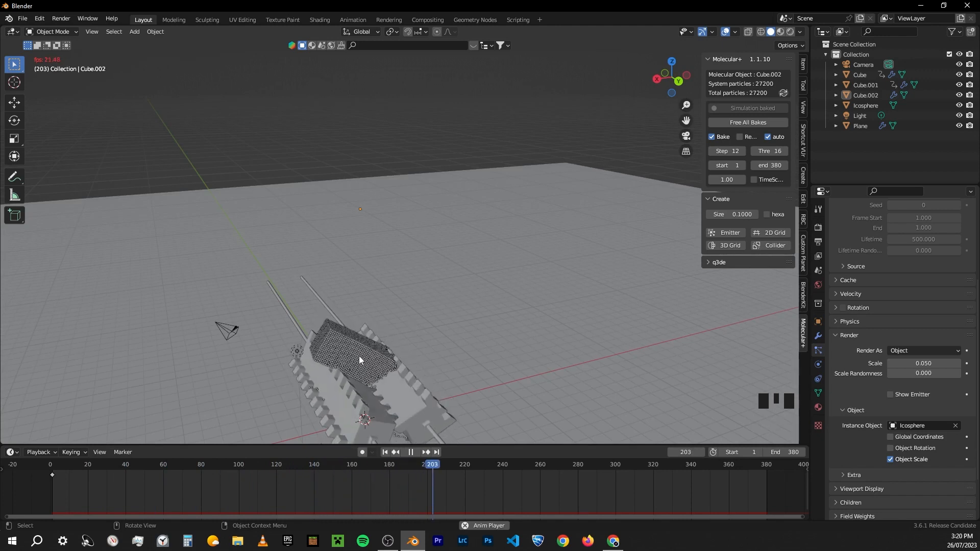
key(space)
middle_drag(402, 364, 378, 357)
key(shift+Left)
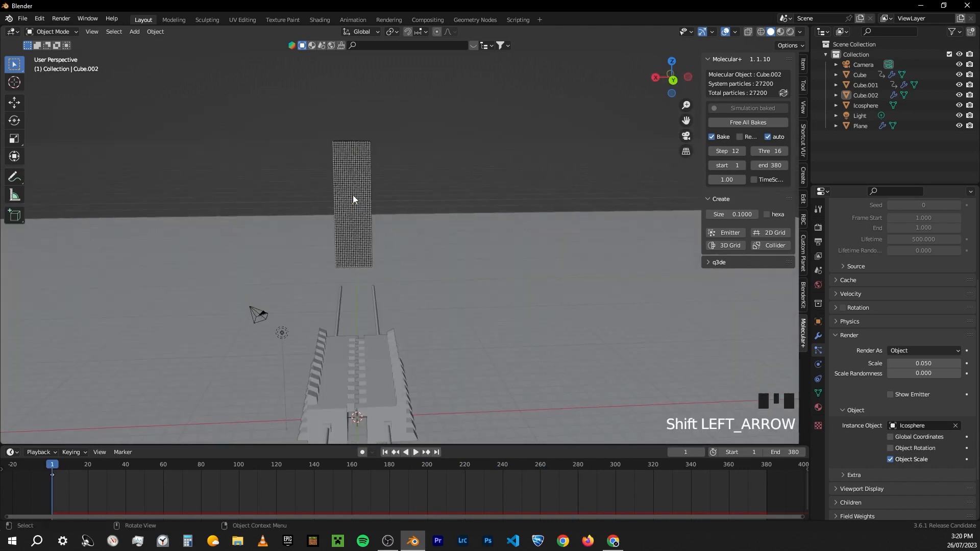
Free all bakes of the particle block and lower it about 1.04 m along Z towards the rollers
click(356, 194)
click(749, 122)
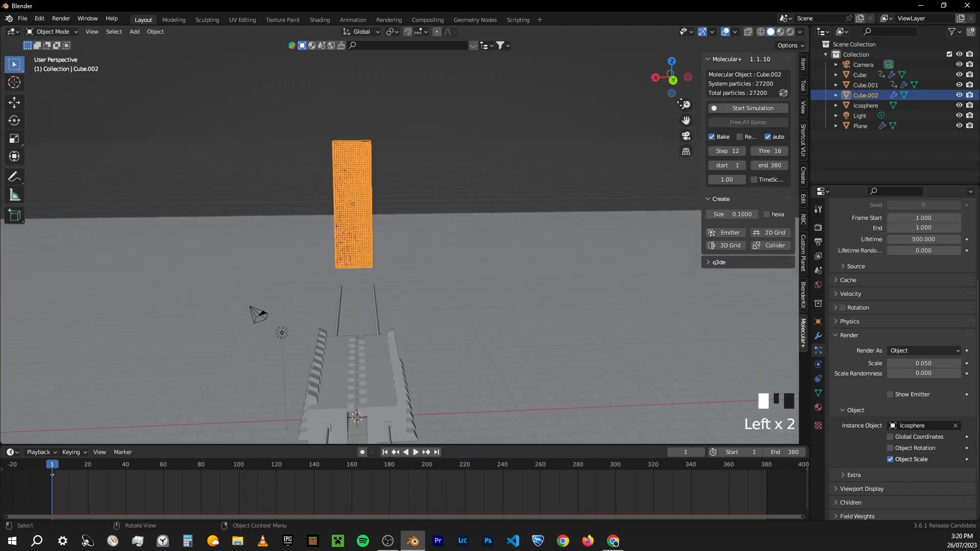
click(656, 77)
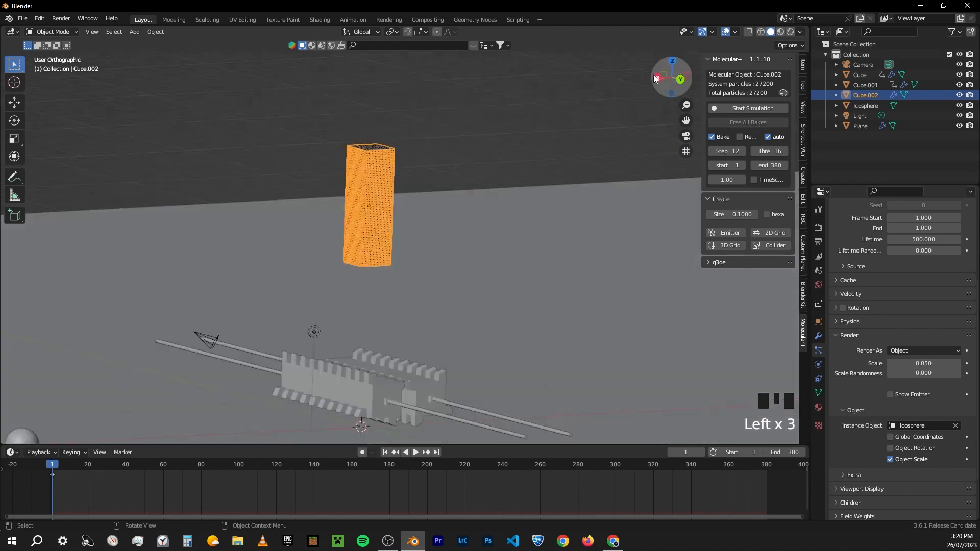
key(g)
key(z)
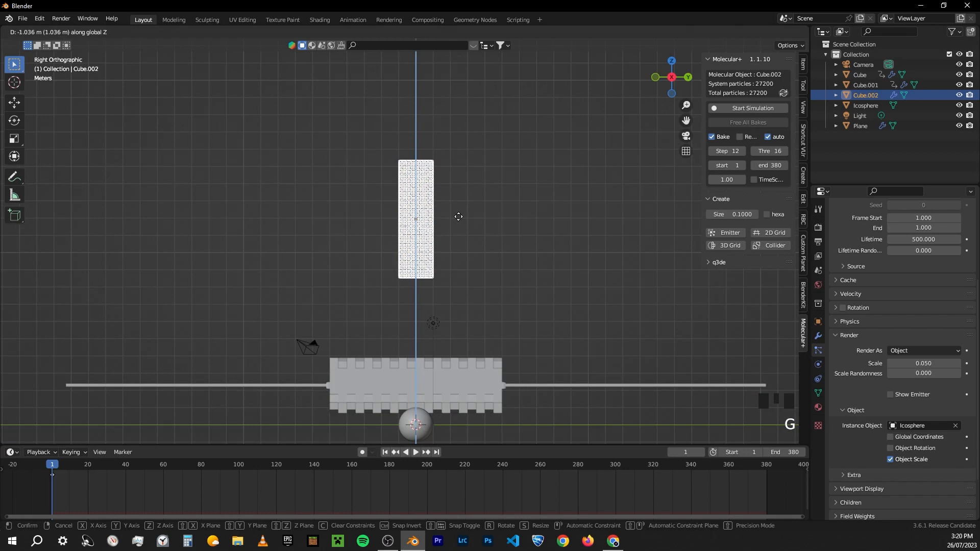
click(458, 216)
Bake the Molecular simulation for the lowered particle block and play back the result from several angles
middle_drag(458, 215, 341, 219)
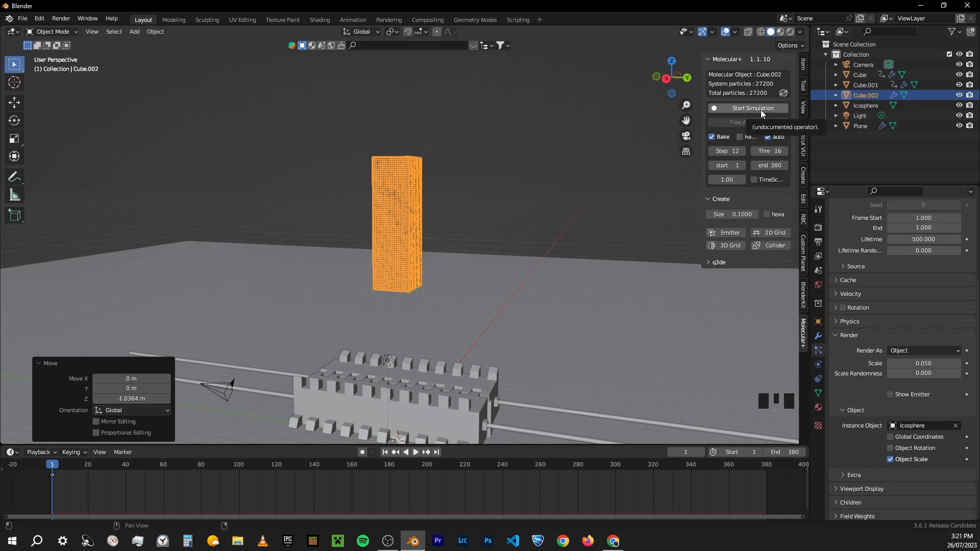
click(739, 108)
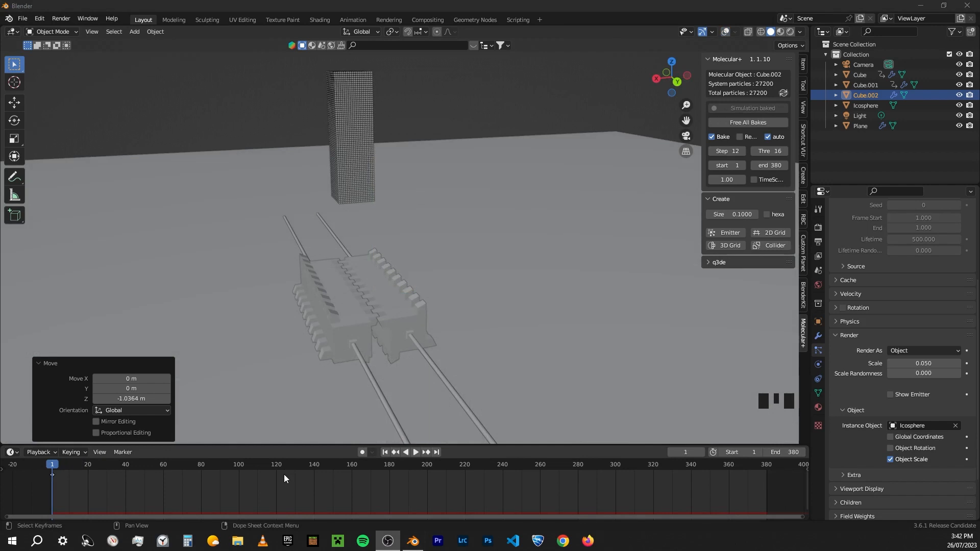
middle_drag(372, 357, 407, 305)
key(space)
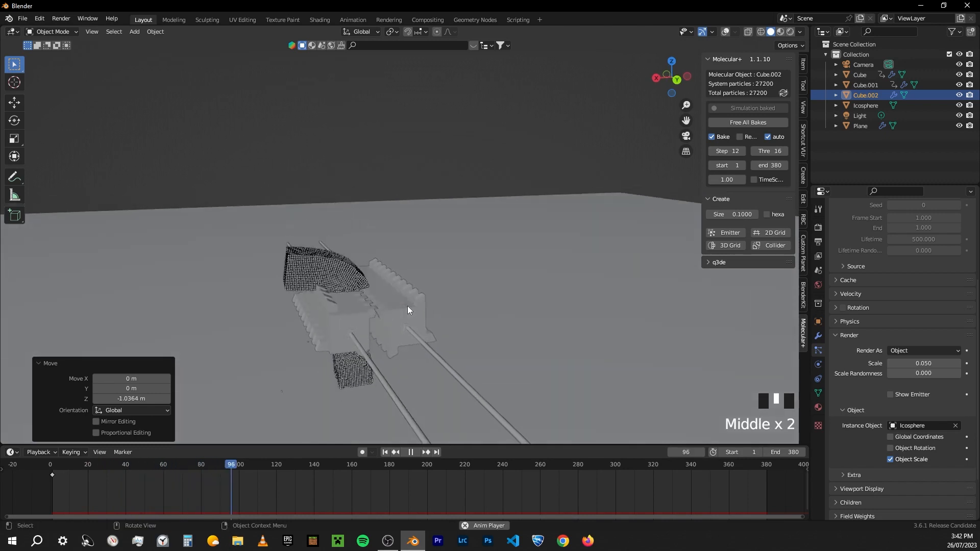
middle_drag(407, 305, 389, 332)
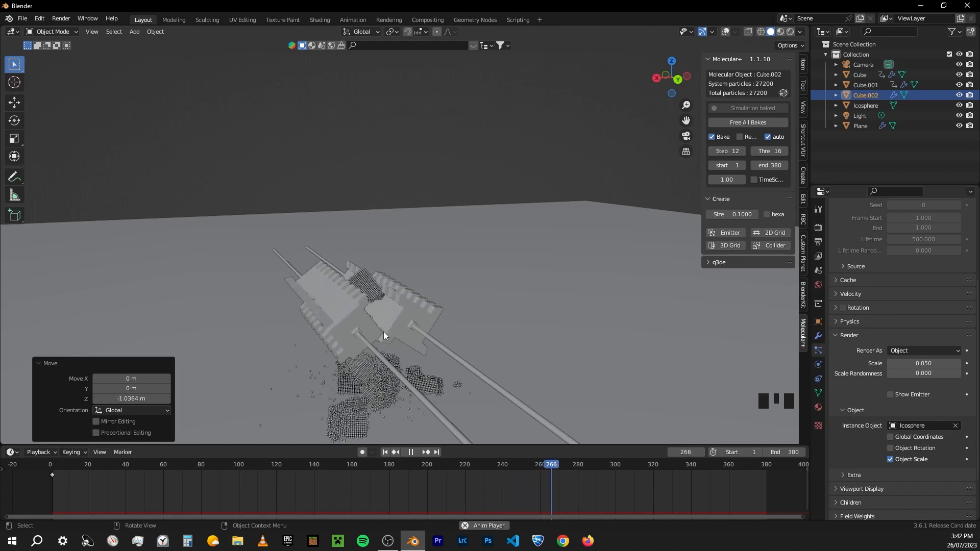
middle_drag(387, 332, 415, 362)
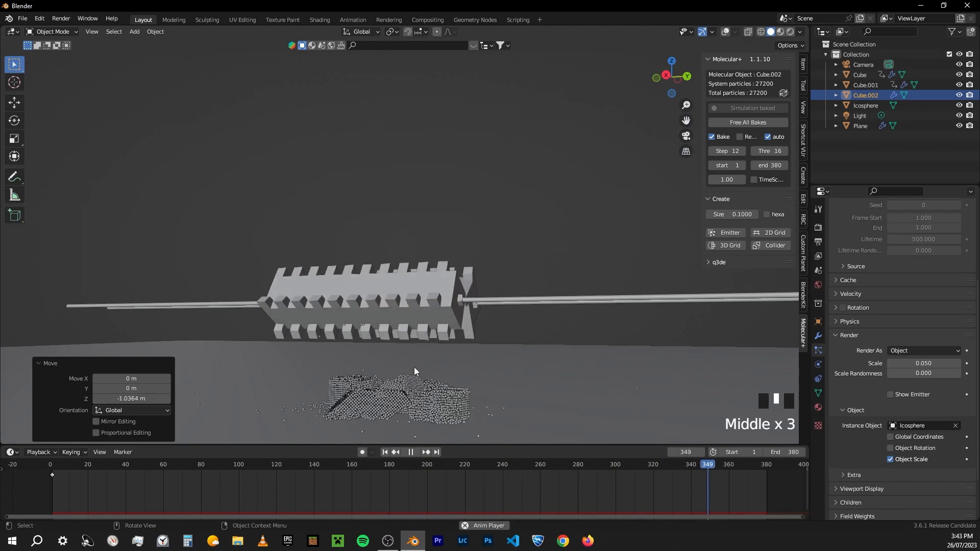
key(space)
middle_drag(421, 351, 362, 318)
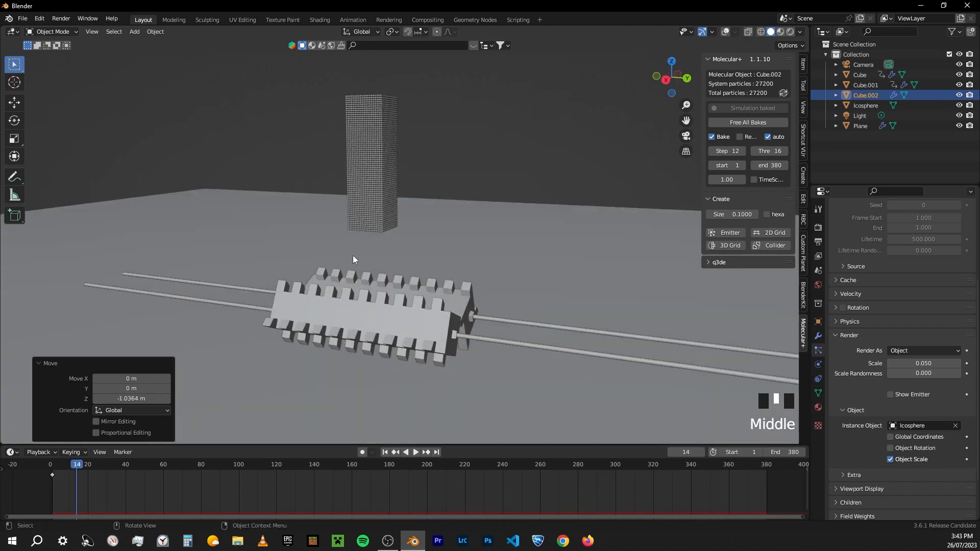
Align the active camera to a raised diagonal view looking down on the toothed rollers
middle_drag(353, 255, 536, 214)
click(868, 65)
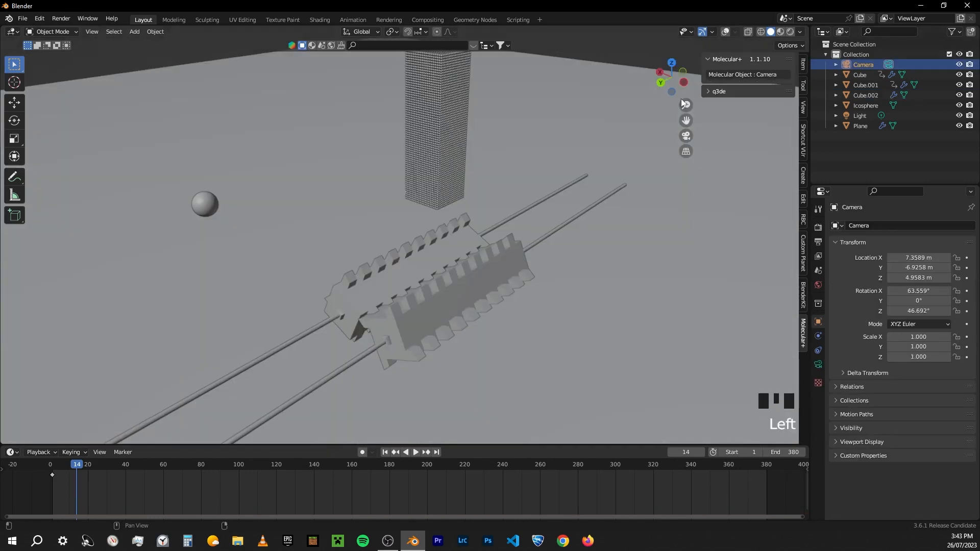
middle_drag(365, 198, 461, 201)
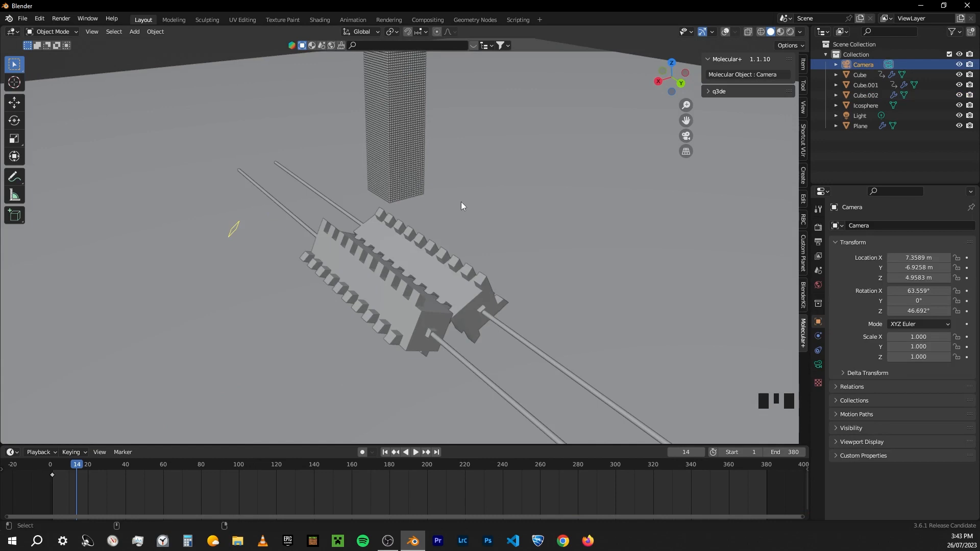
key(ctrl+alt+KP_0)
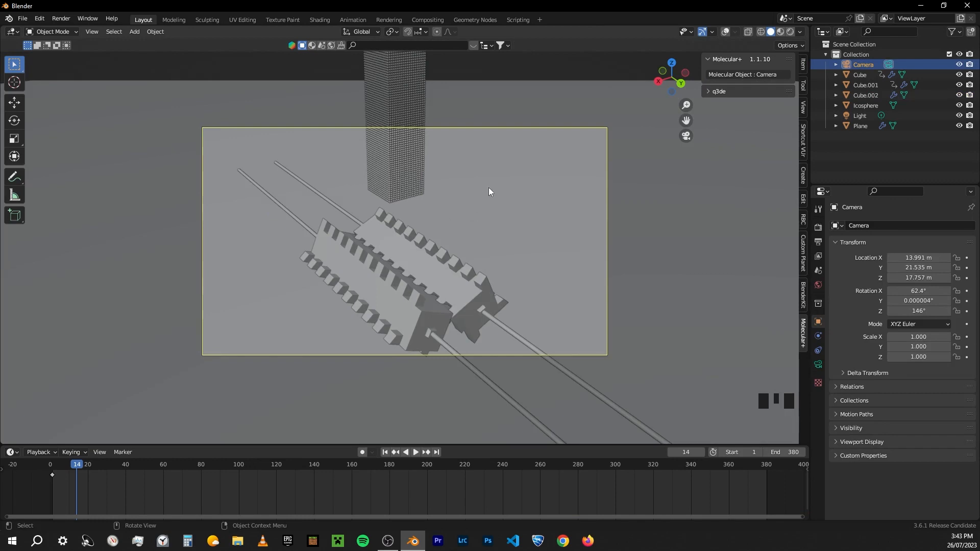
Realign the active camera to a steeper view looking more along the length of the rollers
middle_drag(489, 186, 472, 192)
click(94, 31)
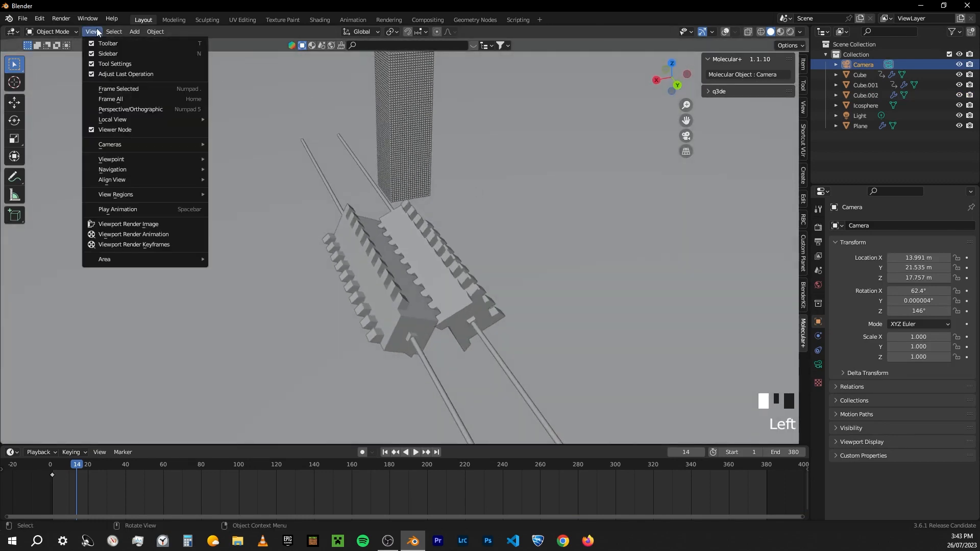
mouse_move(142, 180)
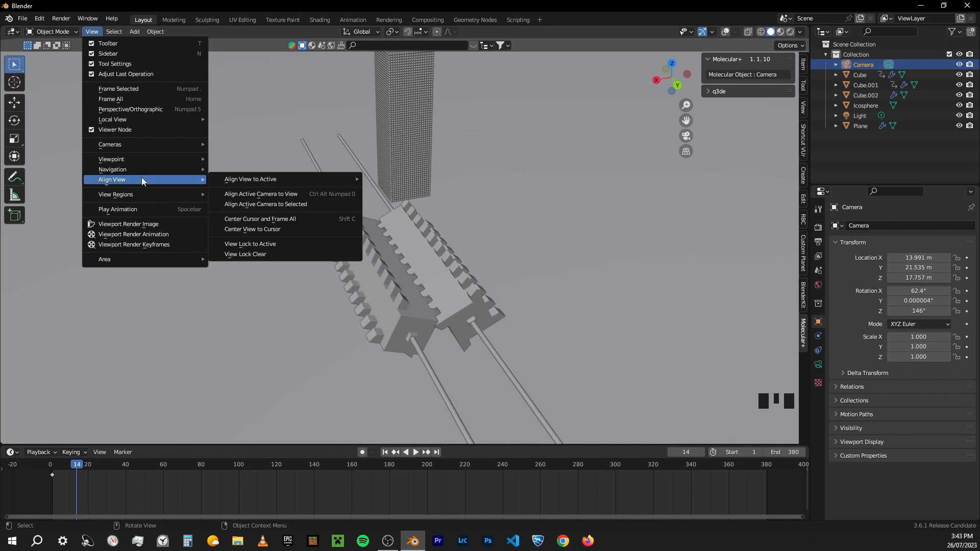
click(313, 194)
Realign the active camera to a diagonal view that shows the rollers from the side and the particle block above
middle_drag(437, 200, 521, 219)
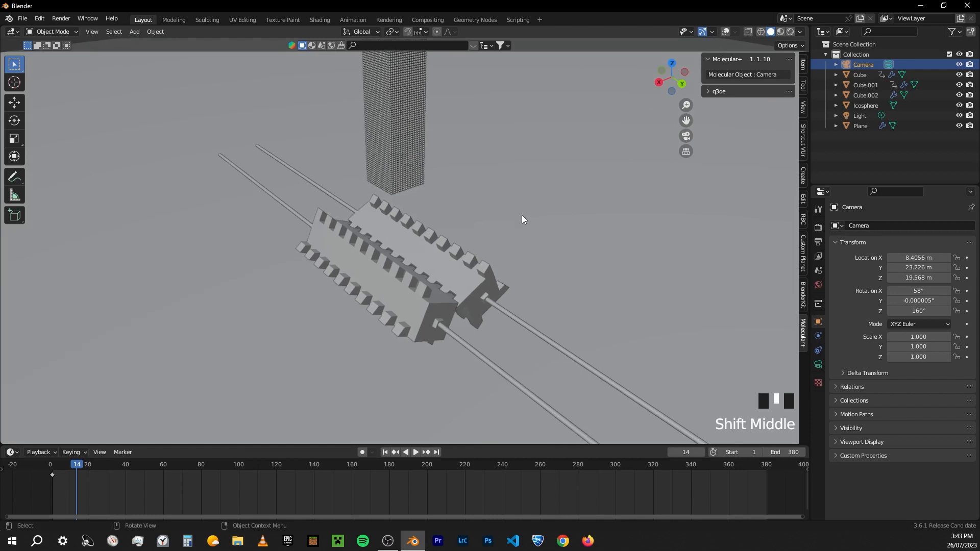
key(ctrl+alt+KP_0)
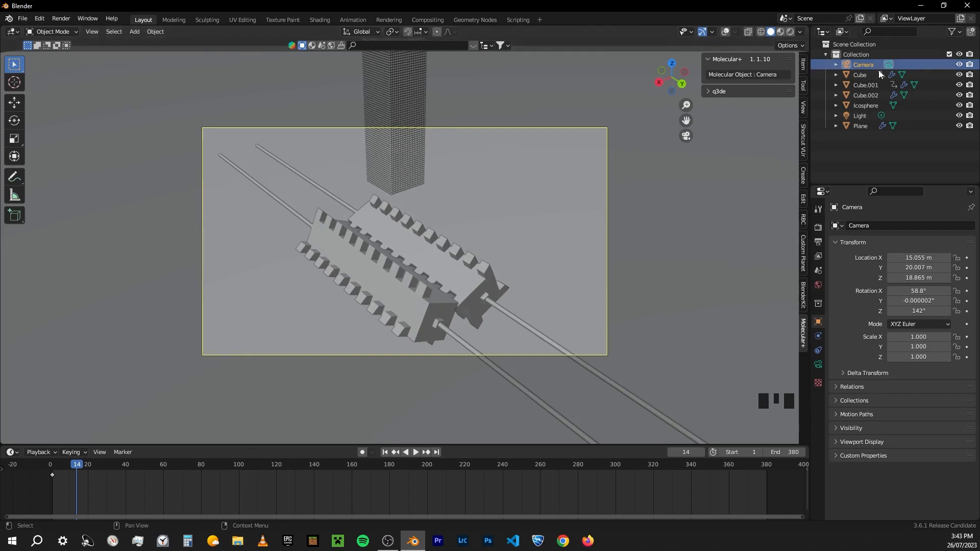
Return to frame 1 and delete the existing keyframe there from the timeline
click(378, 452)
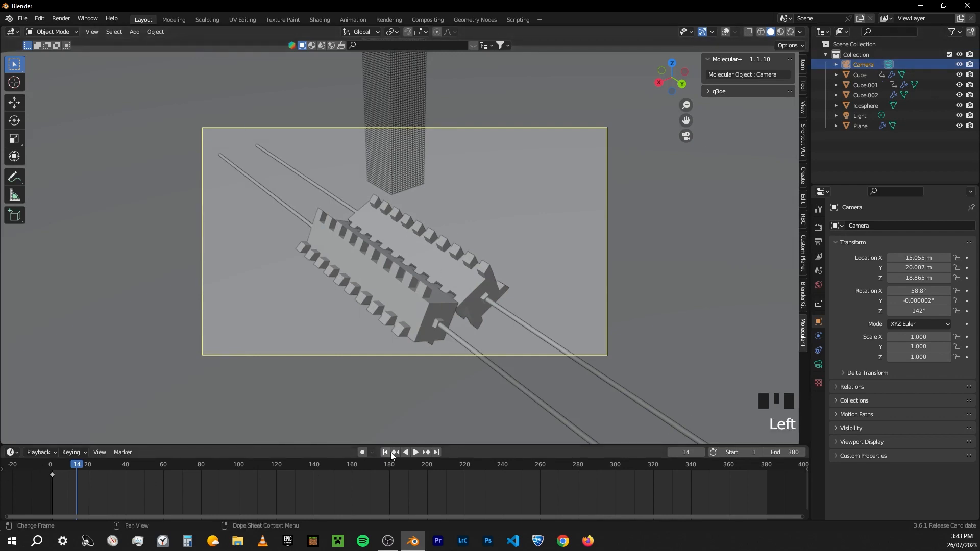
click(386, 452)
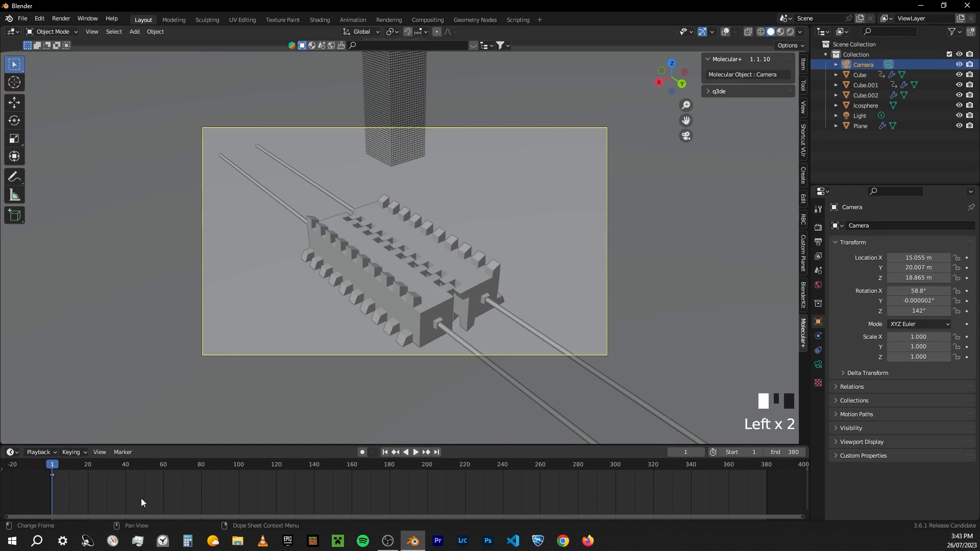
click(53, 476)
right_click(103, 484)
key(x)
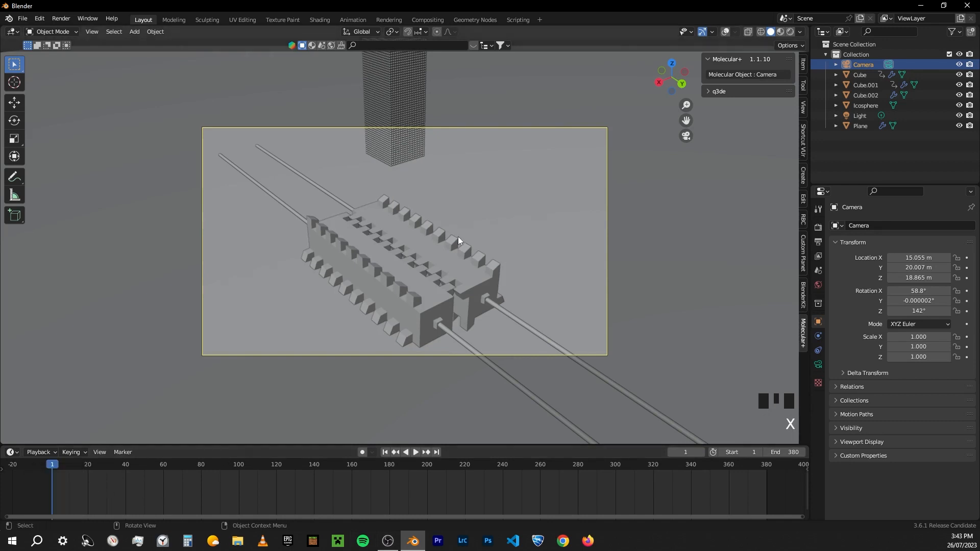
Insert Location and Rotation keyframes for the camera at frame 1
key(i)
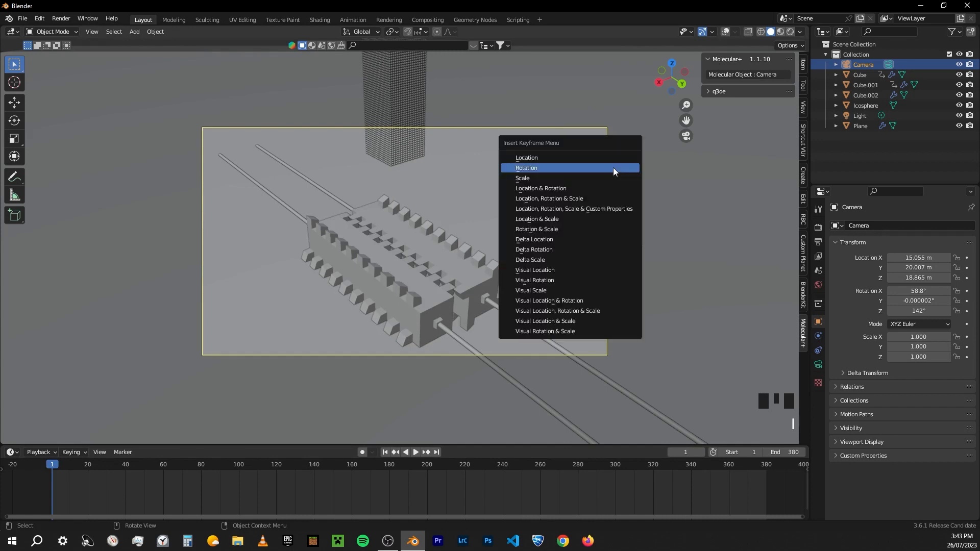
click(586, 161)
key(i)
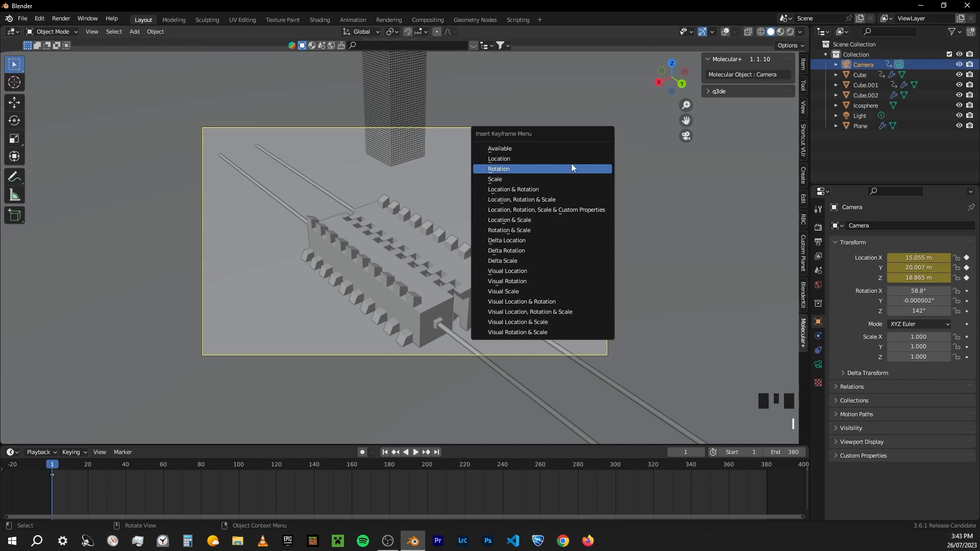
click(553, 167)
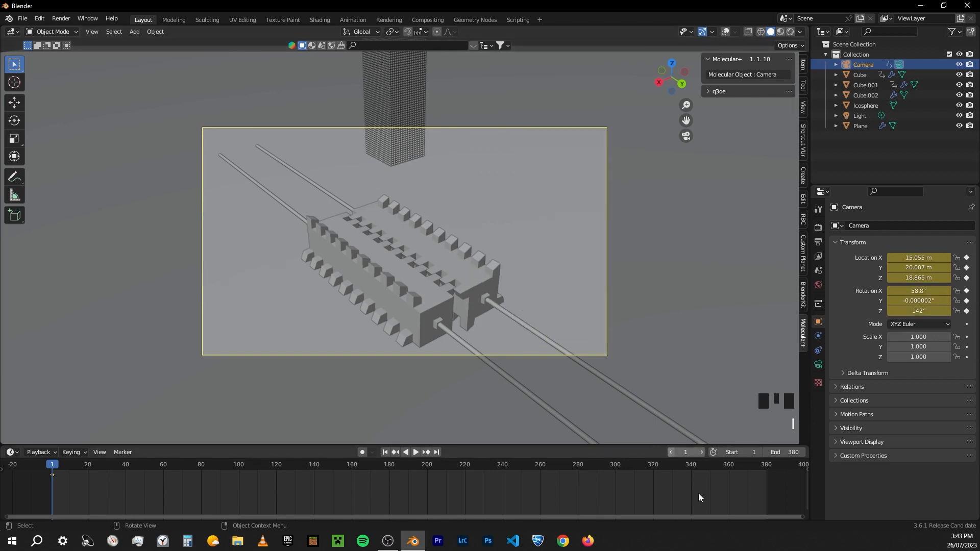
At frame 215, lower the camera about 3.8 m along global Z and tilt it about 0.8° around its local X axis
click(765, 470)
drag(765, 469, 454, 455)
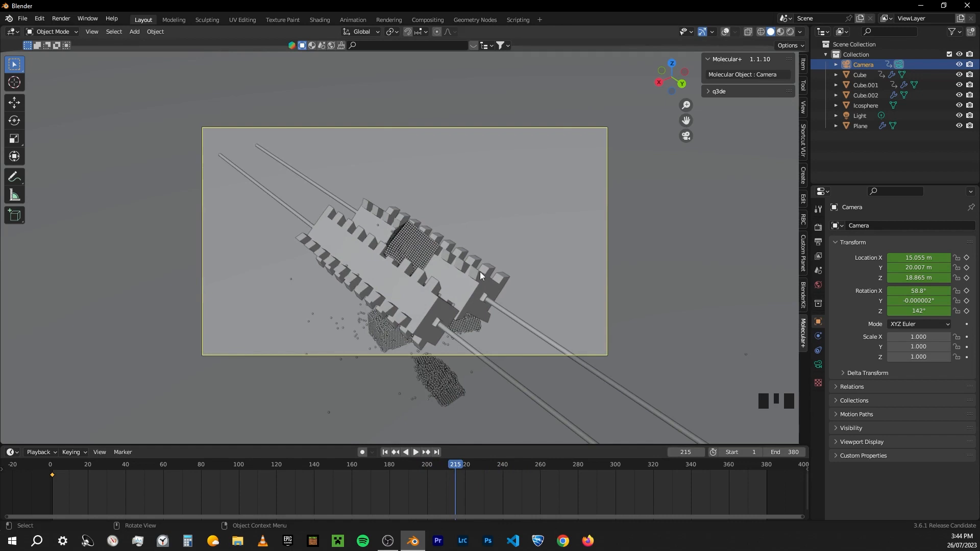
key(g)
key(z)
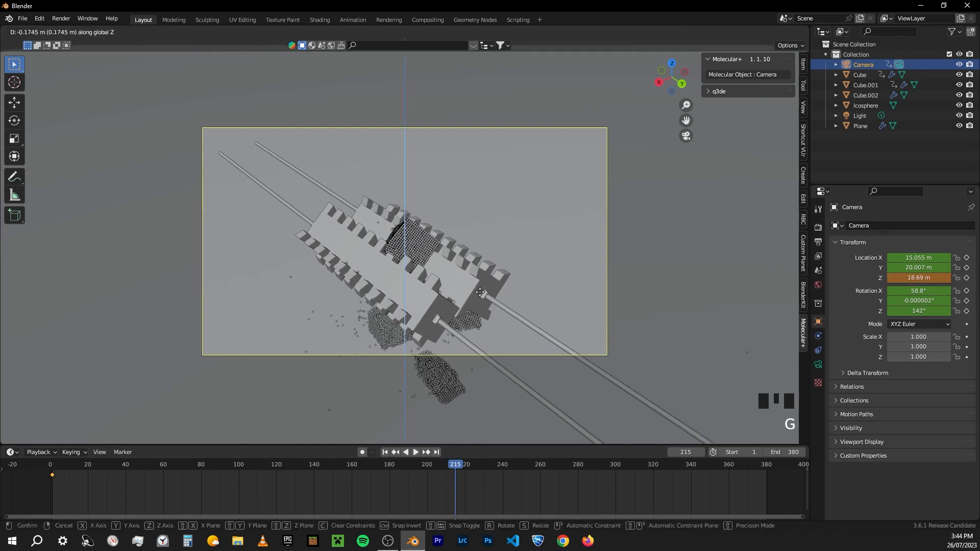
click(498, 99)
key(r)
key(x)
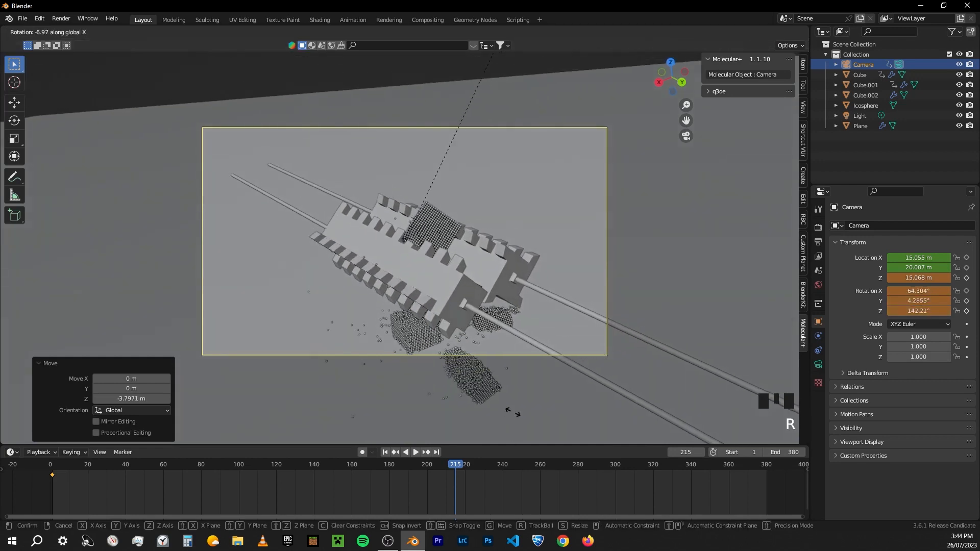
key(x)
click(500, 313)
Lower the camera by about another 1.1 m and tilt it about 1.8° around its local X axis
key(g)
key(z)
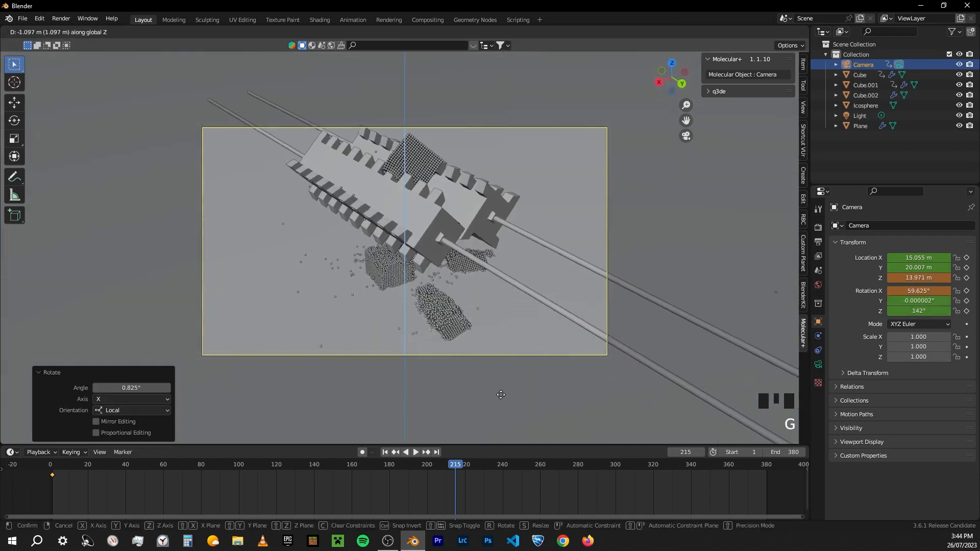
click(513, 302)
key(r)
key(x)
key(x)
click(520, 300)
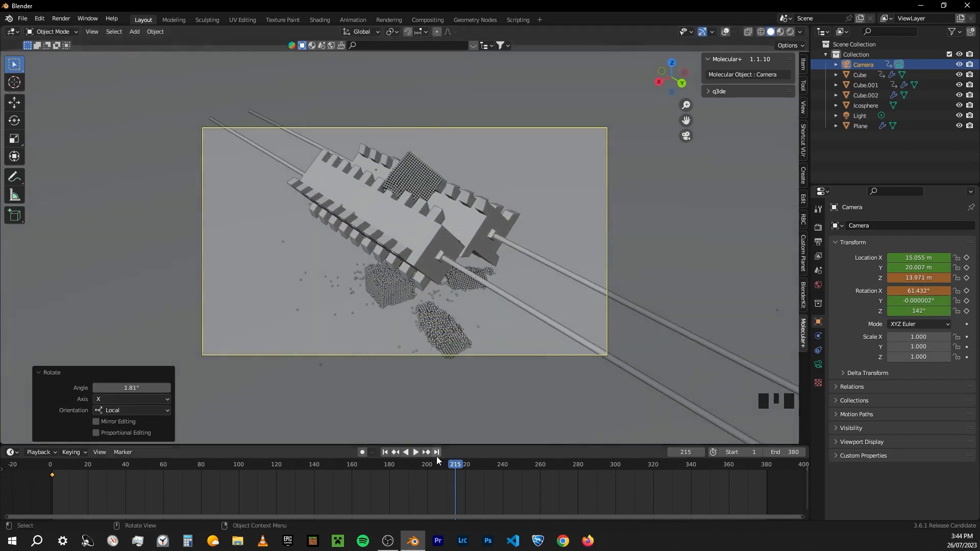
Insert Location and Rotation keyframes for the camera at frame 215 and play the camera move from the start
key(i)
click(496, 270)
key(i)
click(489, 259)
key(shift+Left)
key(space)
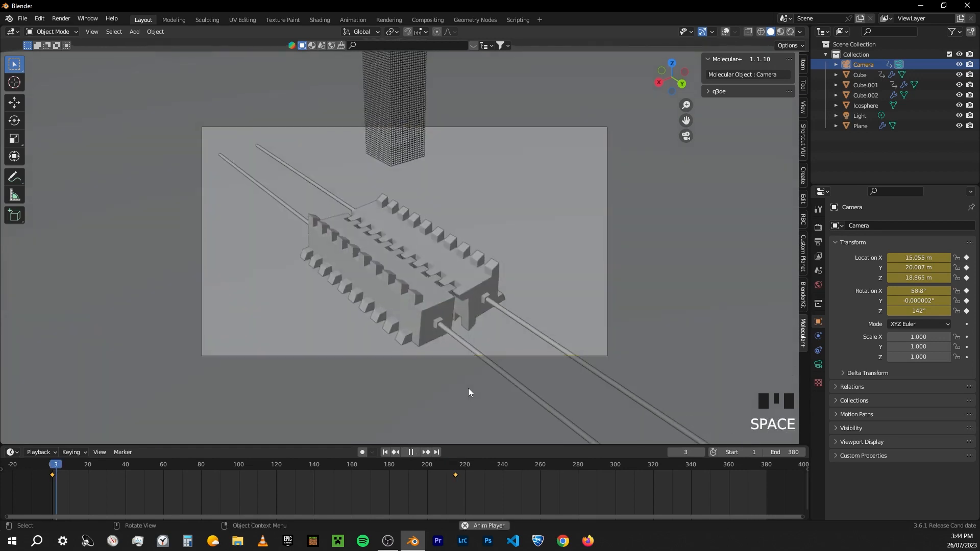
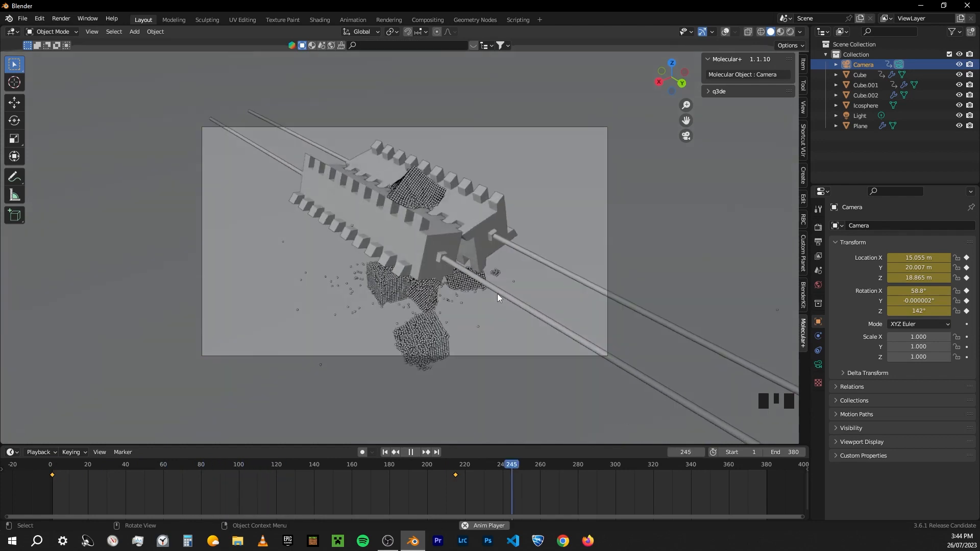
key(space)
Save the project as "the Tut.blend"
middle_drag(485, 333, 487, 327)
key(ctrl+s)
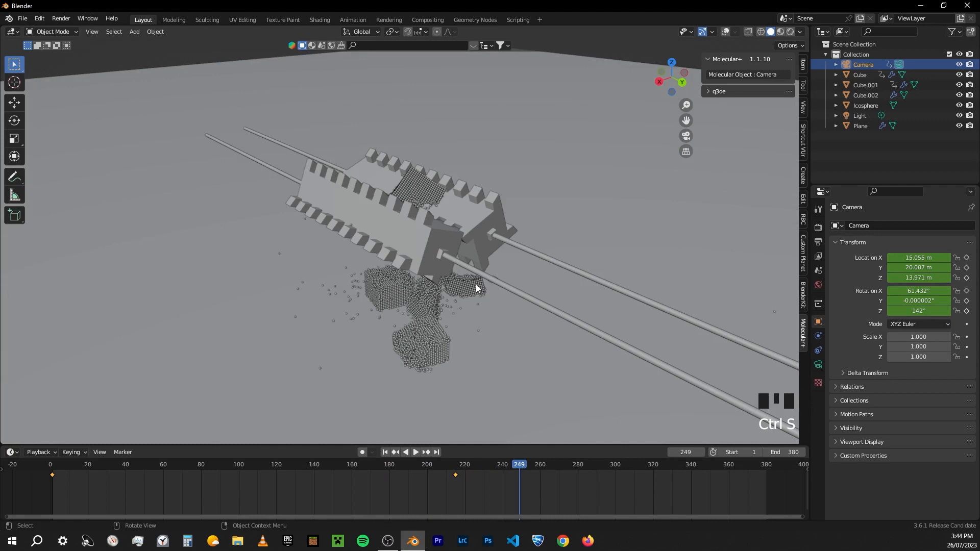
key(ctrl+s)
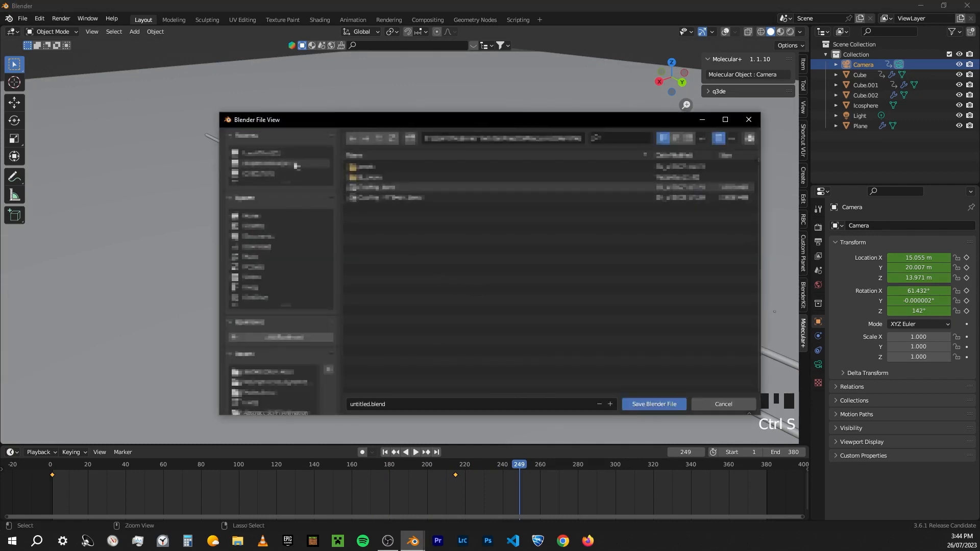
click(366, 404)
text(the Tu)
click(437, 350)
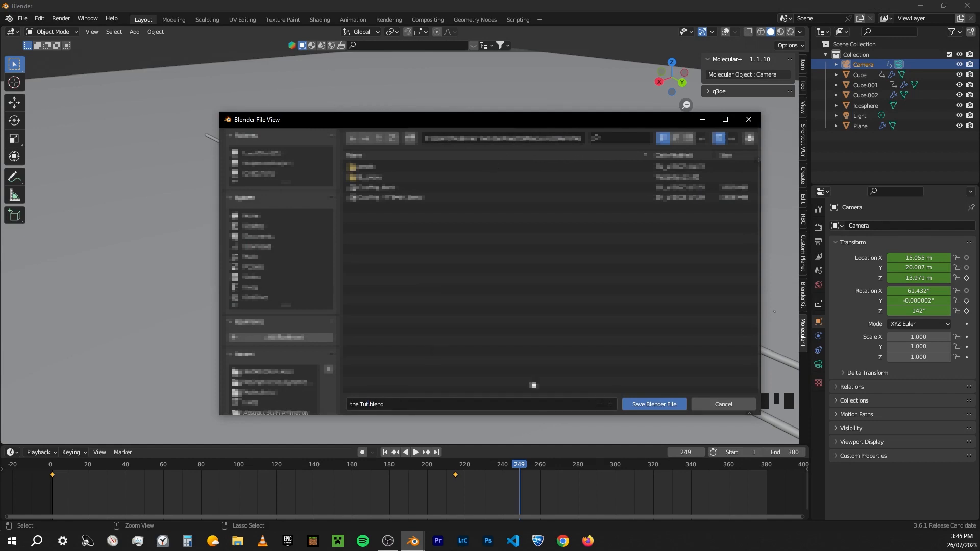
click(656, 407)
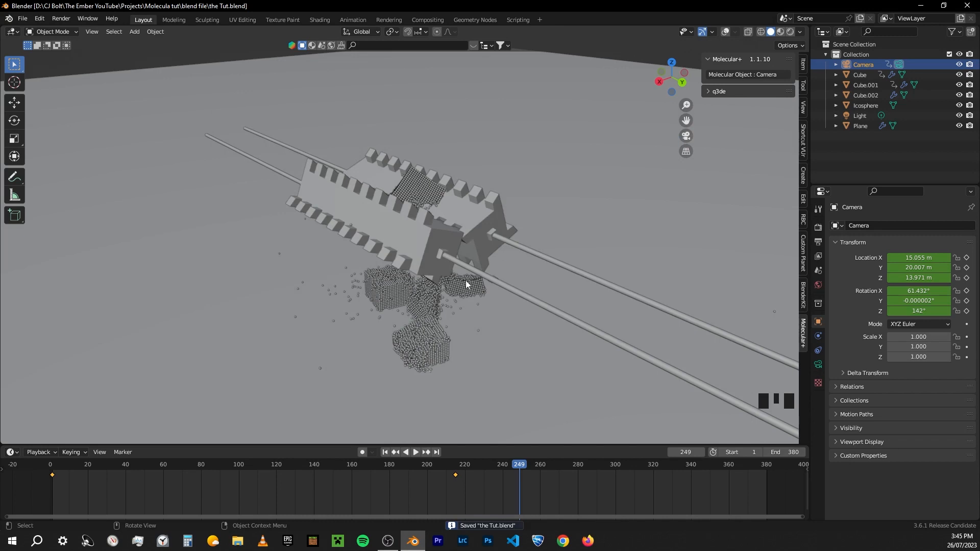
Switch the viewport to Material Preview shading and return to the active camera's view
middle_drag(484, 283, 489, 298)
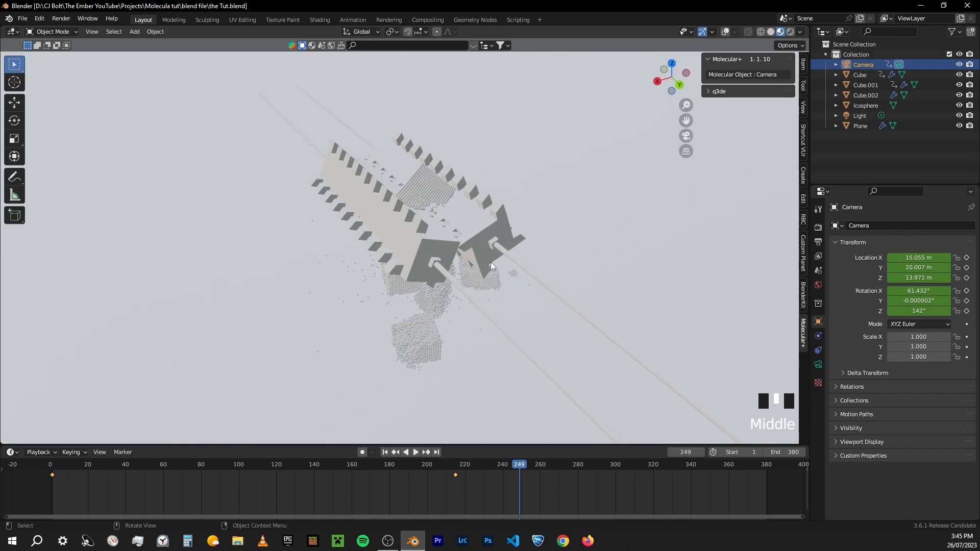
key(KP_0)
middle_drag(752, 238, 632, 269)
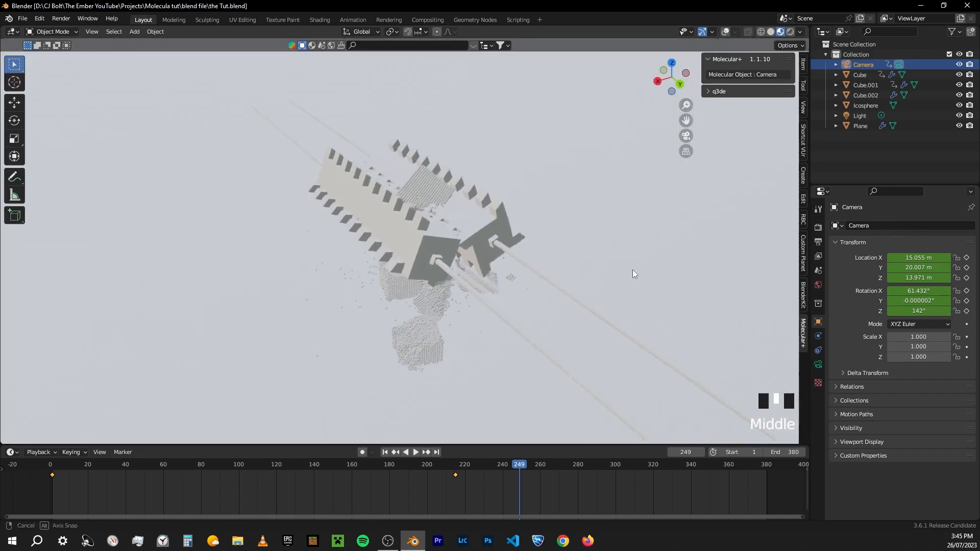
click(685, 134)
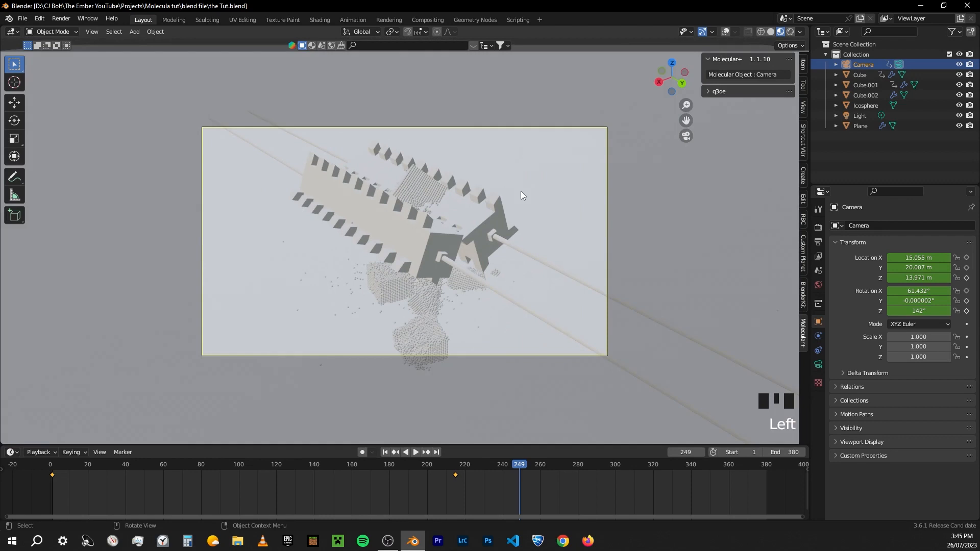
Enlarge the timeline area and change it to a Shader Editor
drag(306, 445, 304, 291)
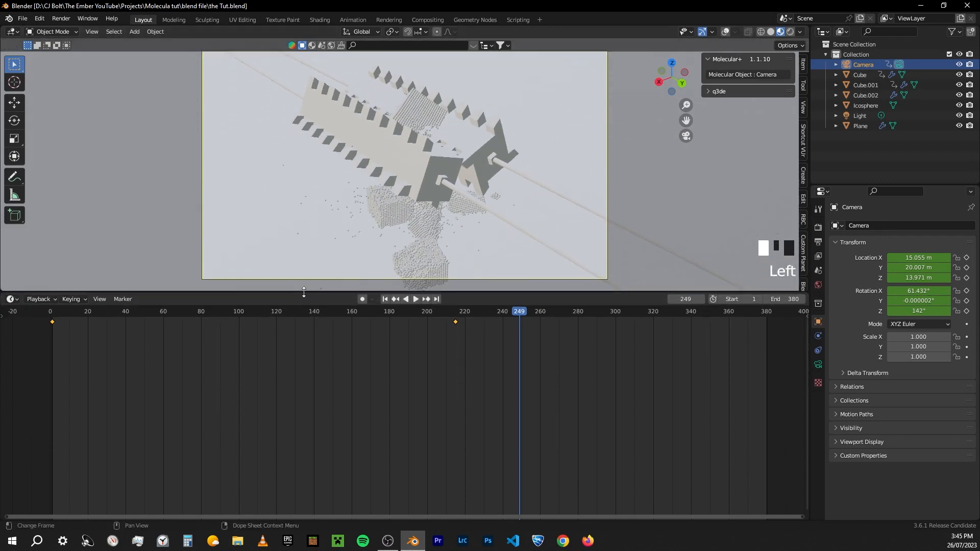
click(11, 300)
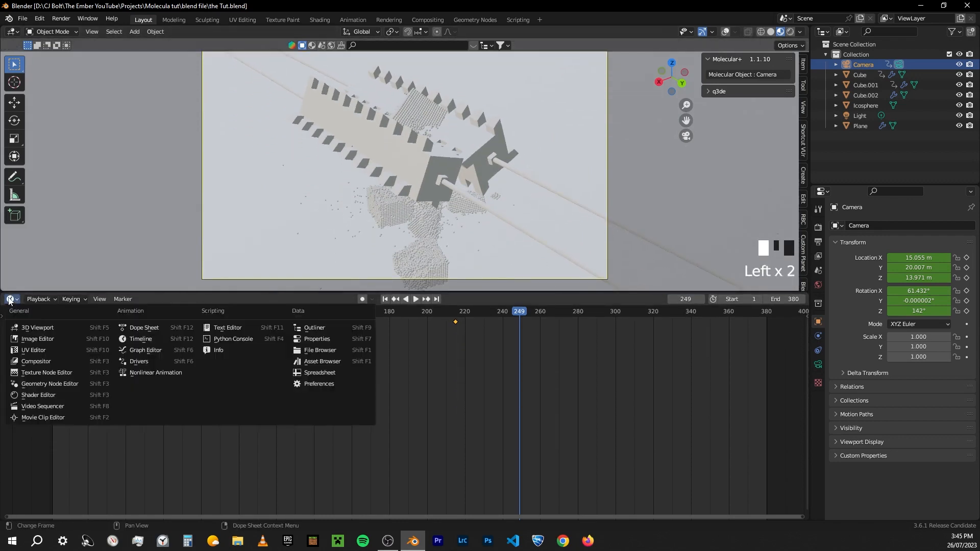
click(35, 396)
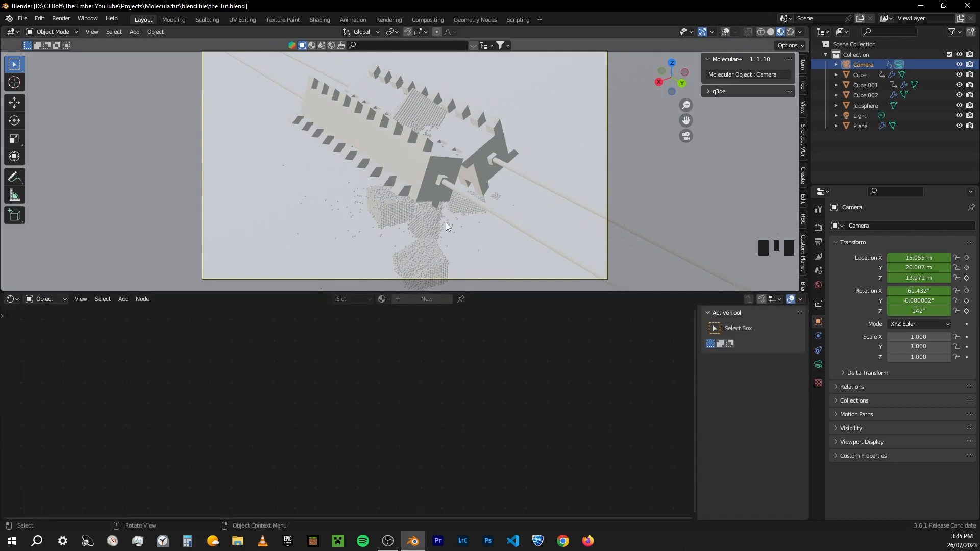
Return to the first frame, select the particle block Cube.002 and give it a new material
scroll(458, 219, down, 1)
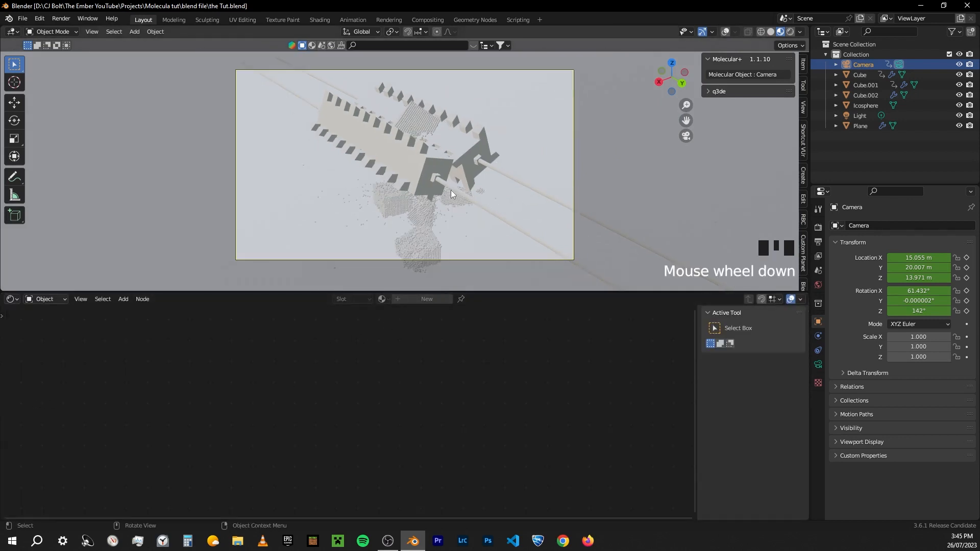
key(shift+Left)
middle_drag(480, 162, 428, 180)
click(428, 179)
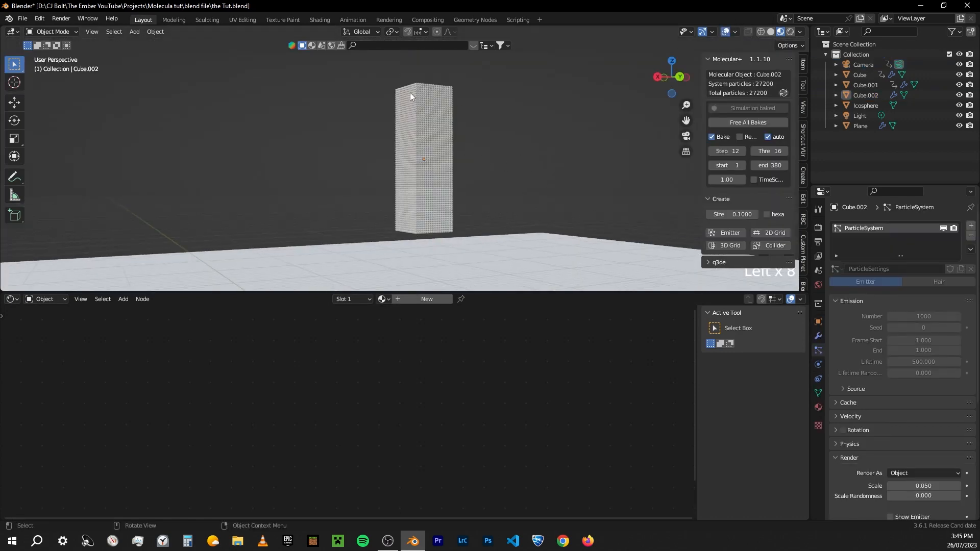
click(410, 97)
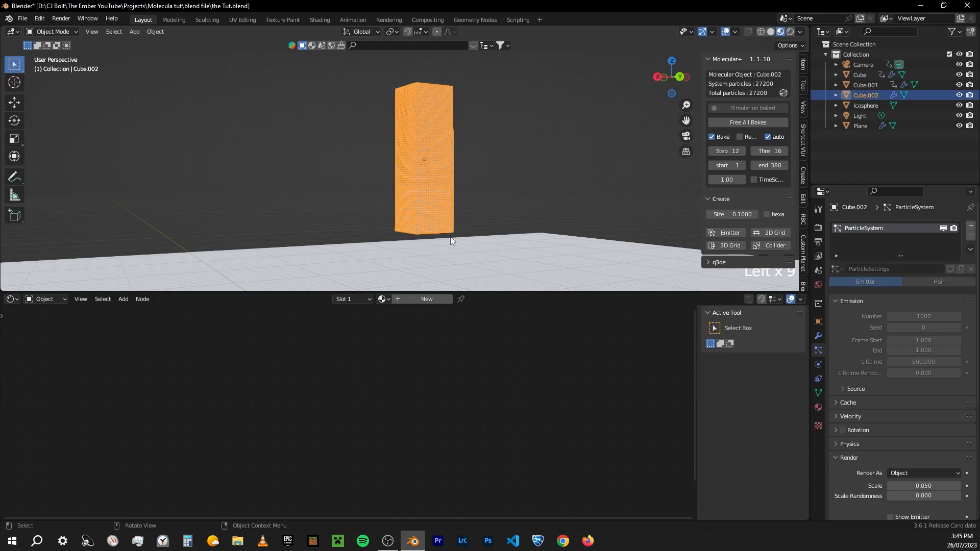
click(435, 299)
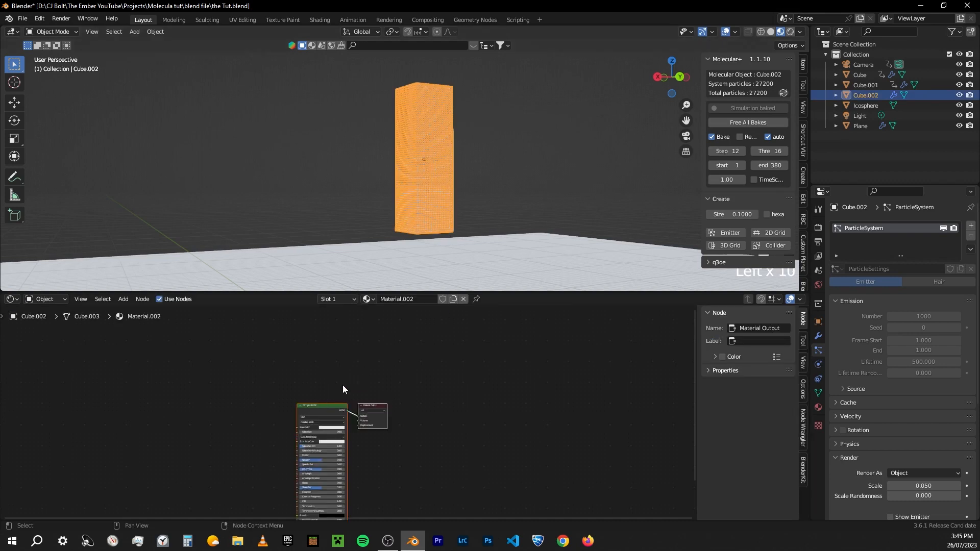
Set the Base Color of the particle block's material to a crimson red
scroll(345, 423, up, 3)
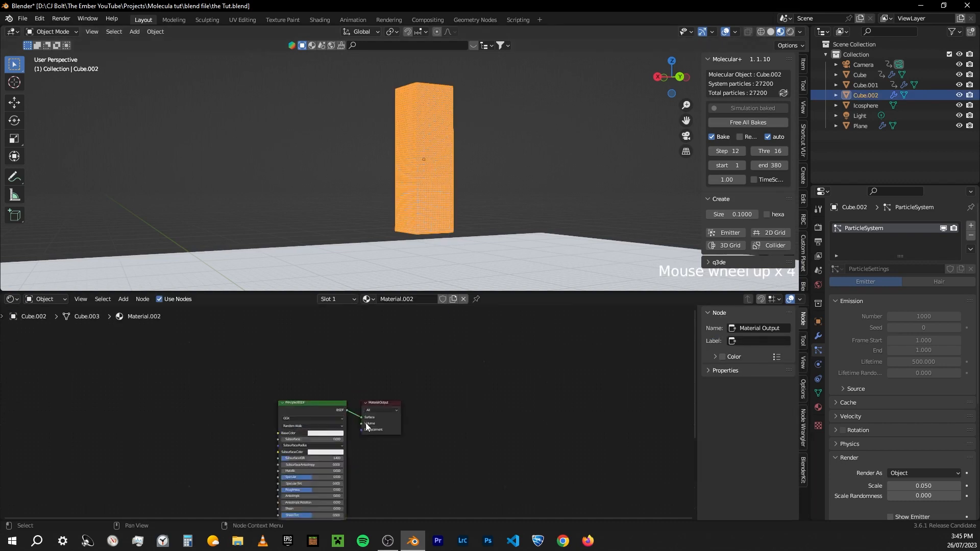
middle_drag(345, 423, 449, 372)
click(449, 372)
click(450, 373)
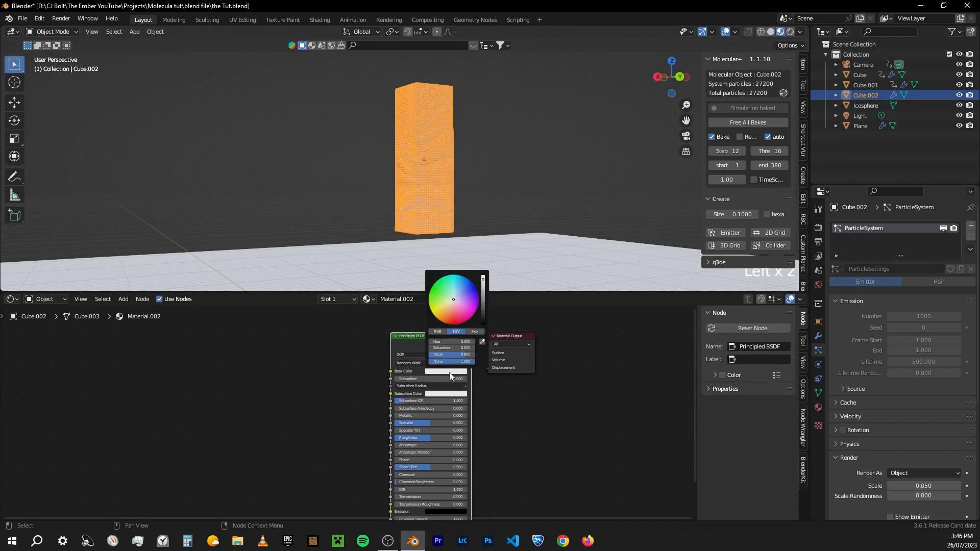
click(473, 308)
click(463, 109)
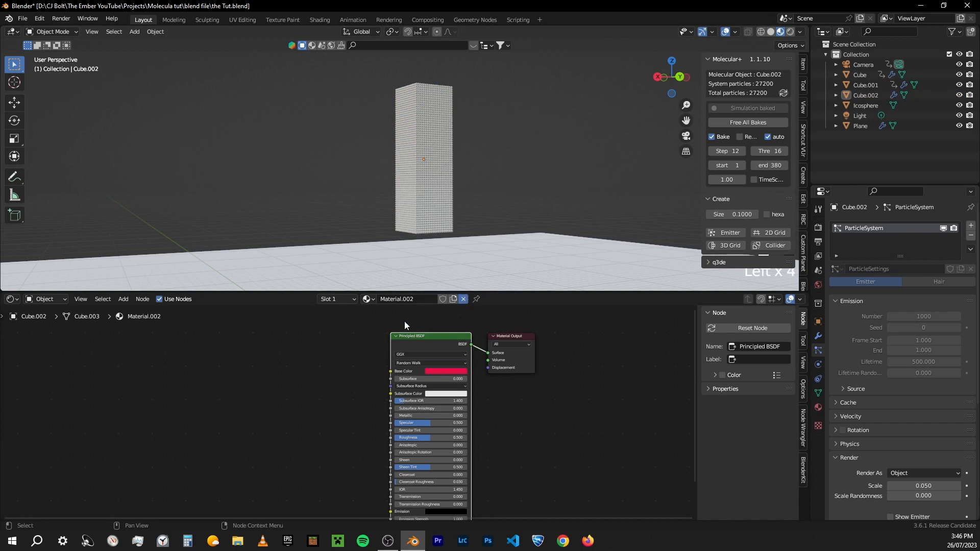
Select the icosphere used as the particle instance and give it a new material
scroll(390, 213, down, 4)
middle_drag(390, 215, 348, 262)
click(202, 264)
middle_drag(437, 227, 222, 274)
click(422, 299)
scroll(485, 188, up, 3)
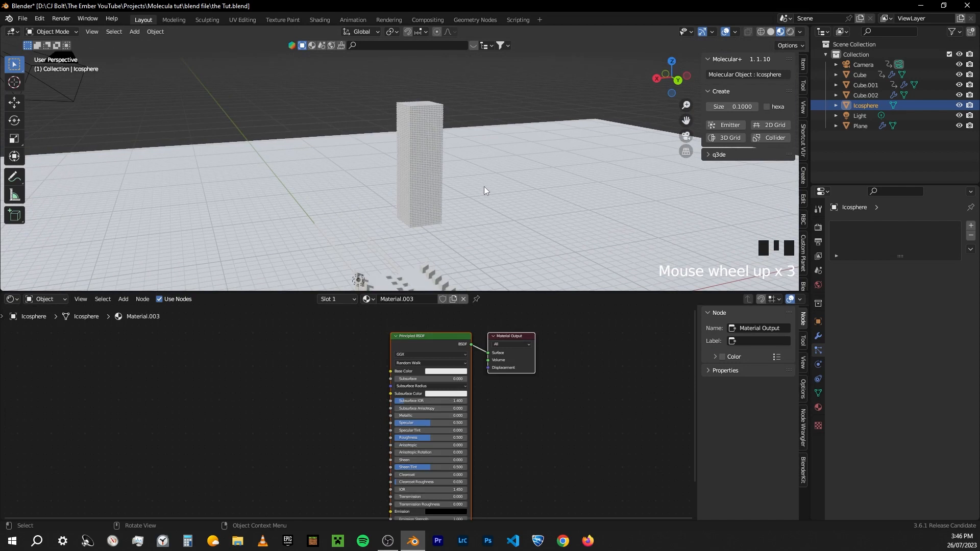
click(451, 373)
mouse_move(469, 306)
mouse_down()
mouse_move(432, 288)
mouse_move(447, 323)
mouse_move(478, 301)
mouse_up()
drag(478, 301, 460, 315)
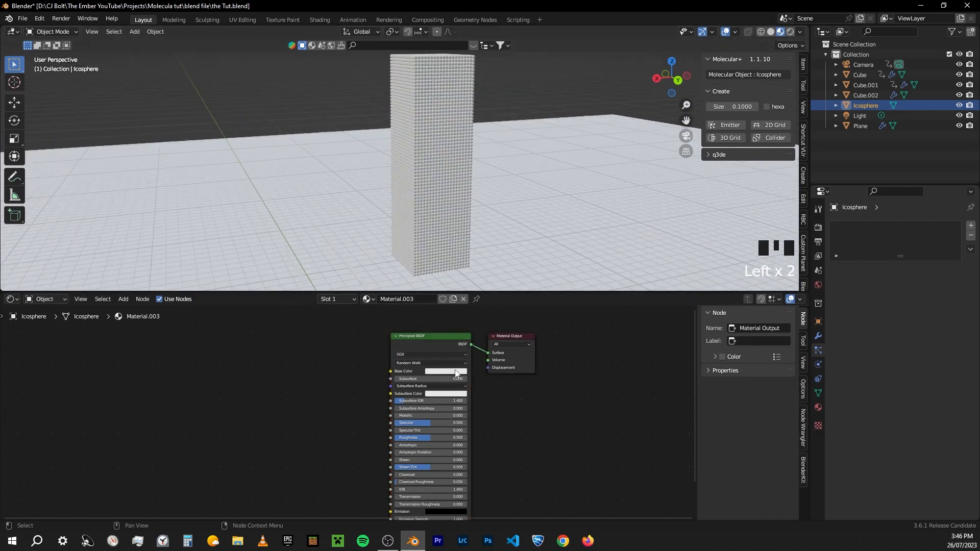
click(456, 371)
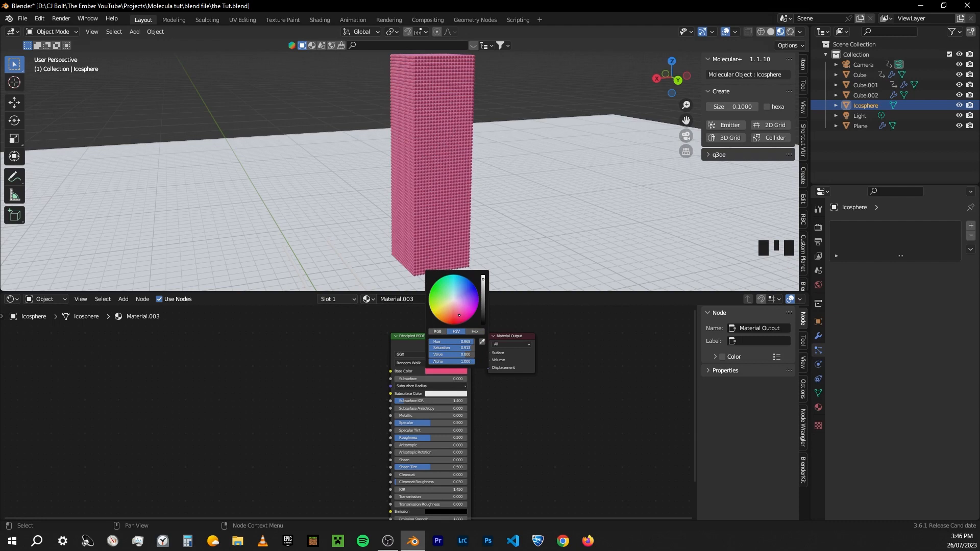
right_click(459, 315)
Add an Object Info node to the icosphere's material and place it in front of the Principled BSDF node
click(326, 376)
key(shift+a)
text(obje)
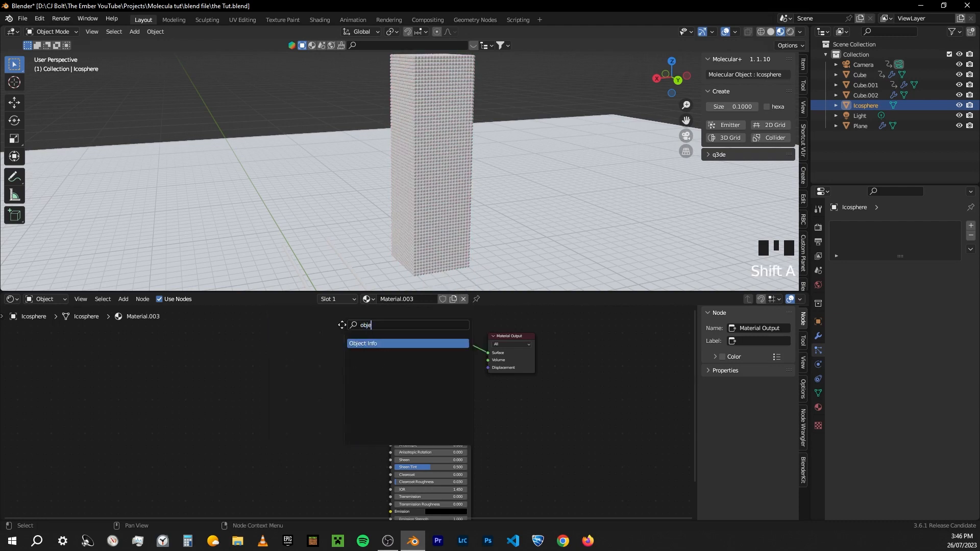
key(Return)
click(329, 356)
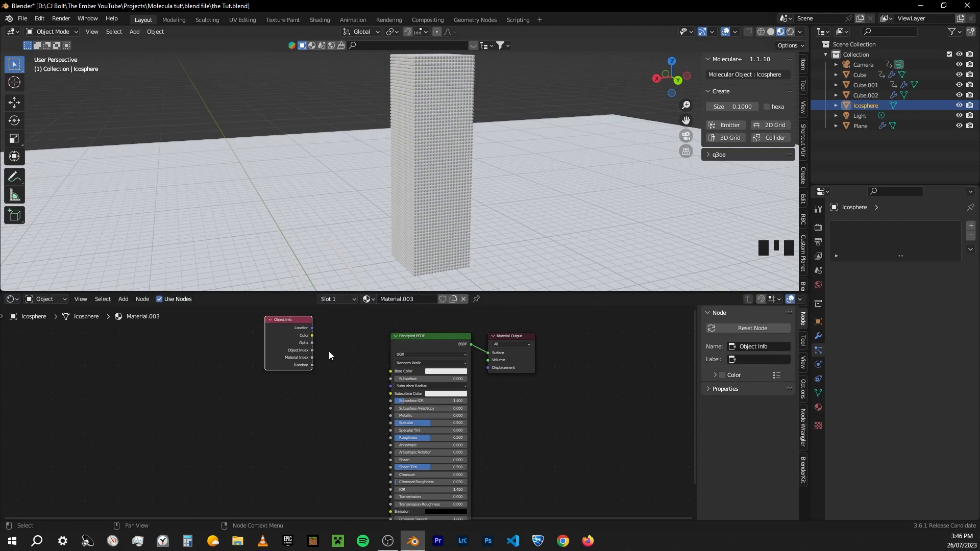
Connect the Object Info node's Random output to the Principled BSDF's Base Color in the icosphere material
drag(311, 365, 391, 372)
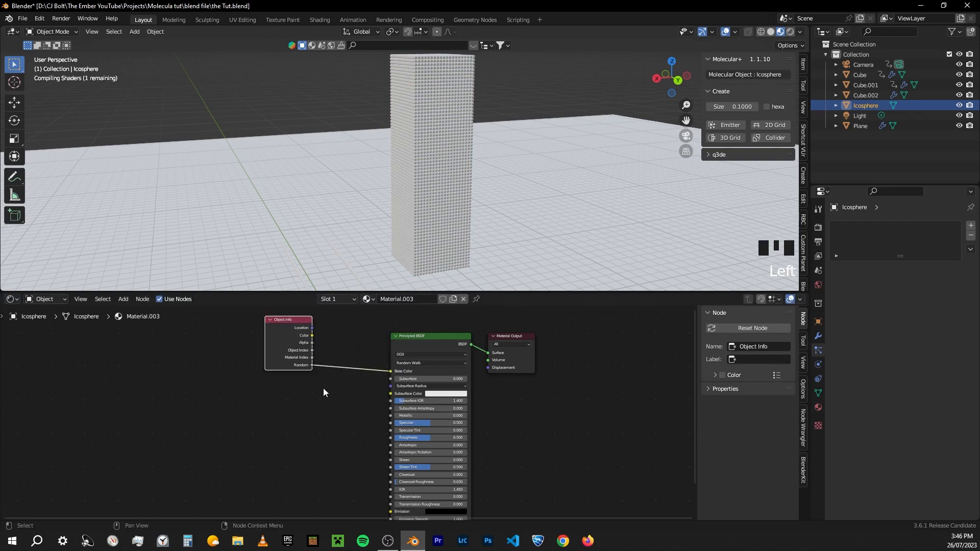
drag(298, 341, 261, 346)
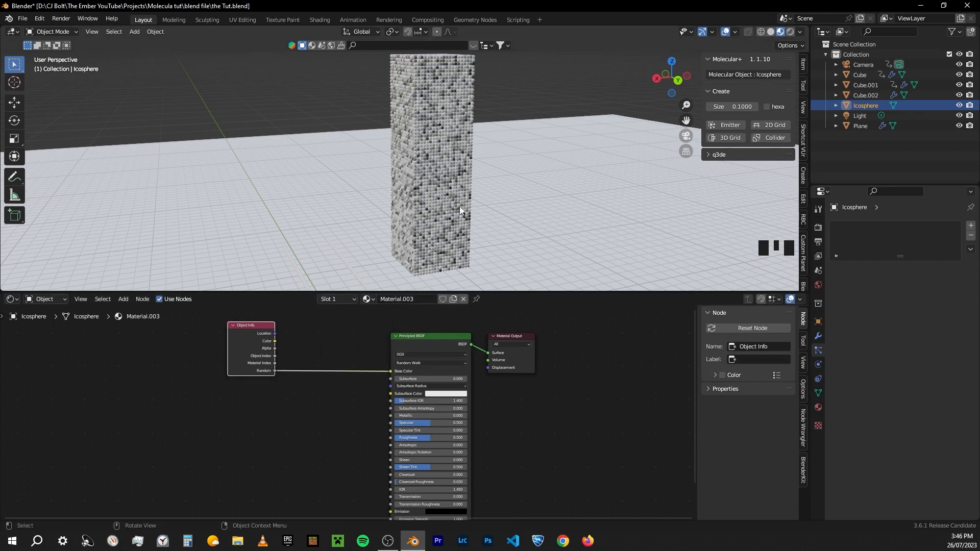
middle_drag(459, 206, 427, 186)
scroll(442, 183, up, 3)
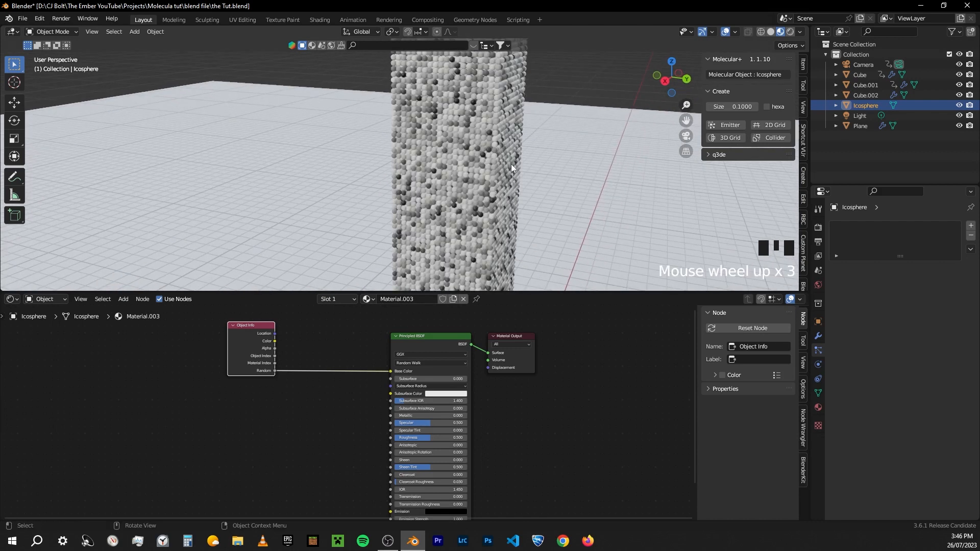
Insert a Color Ramp node between the Object Info node's Random output and the Base Color input
drag(233, 347, 193, 355)
key(shift+a)
mouse_move(302, 350)
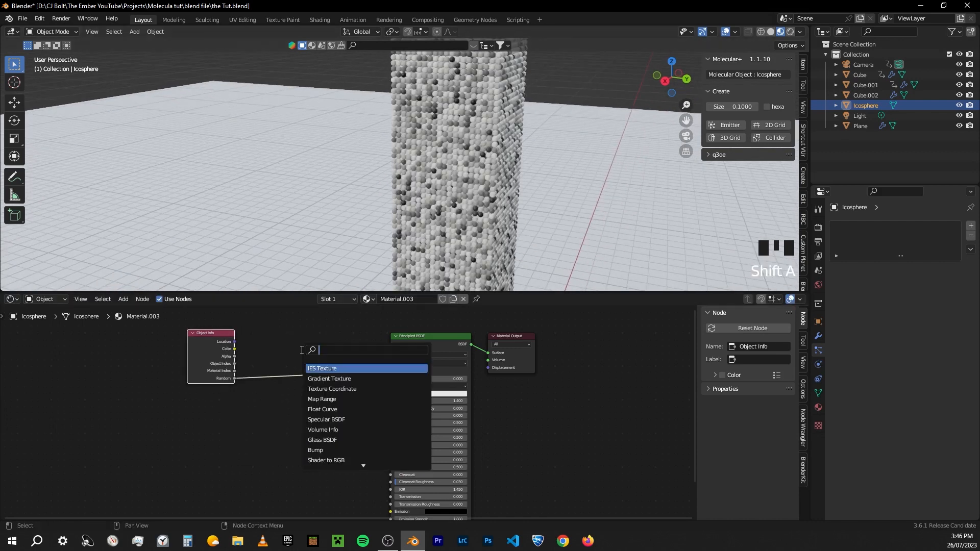
text(ramp)
key(Down)
key(Return)
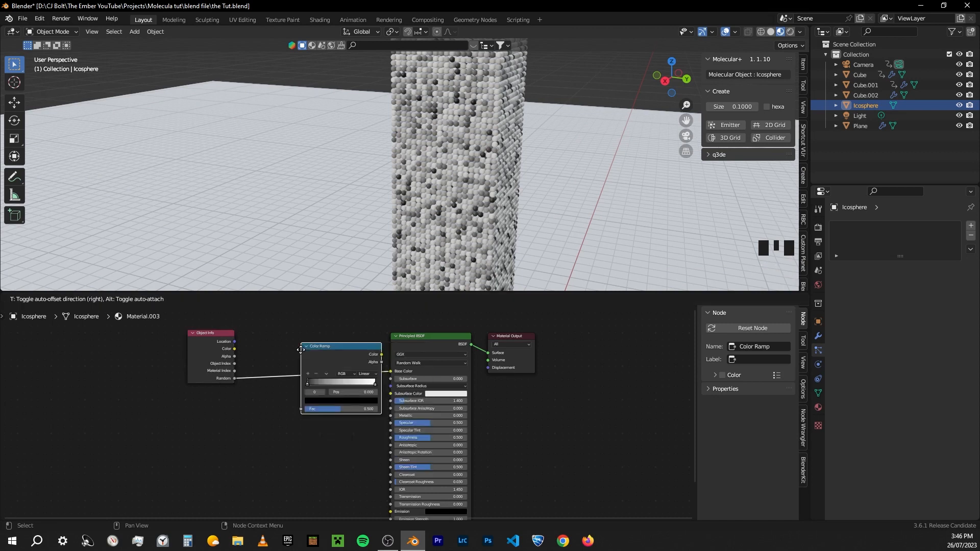
click(302, 349)
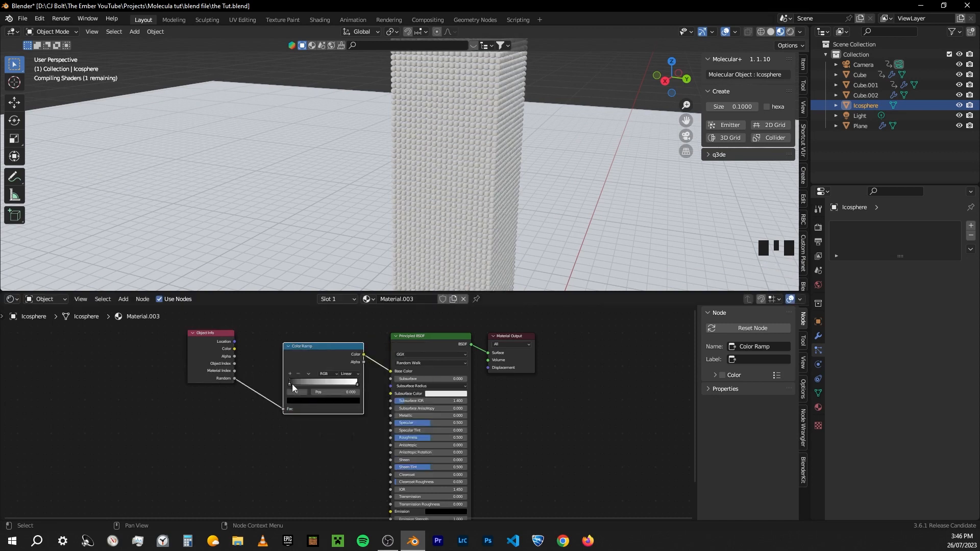
Recolor the Color Ramp's white stop to a bright orange
click(357, 385)
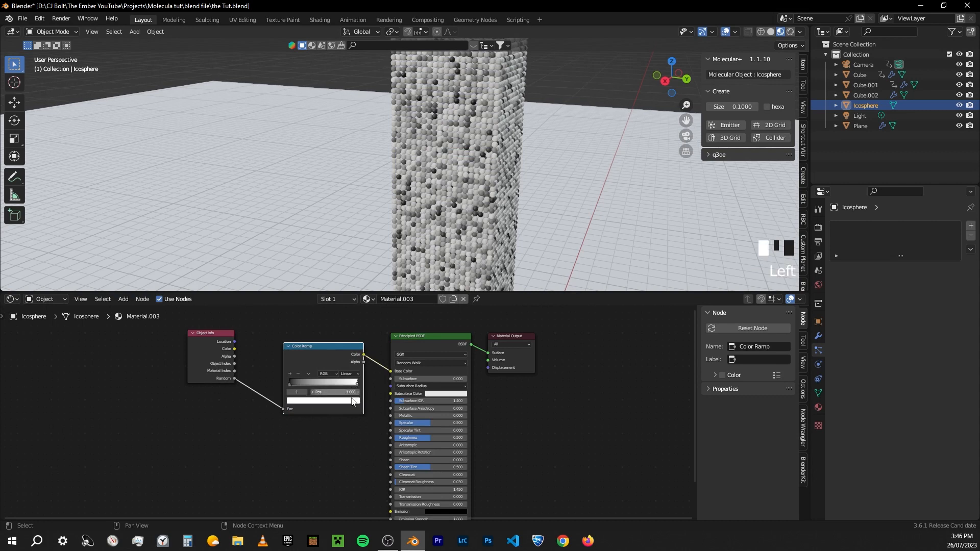
click(323, 400)
click(308, 342)
drag(307, 343, 311, 345)
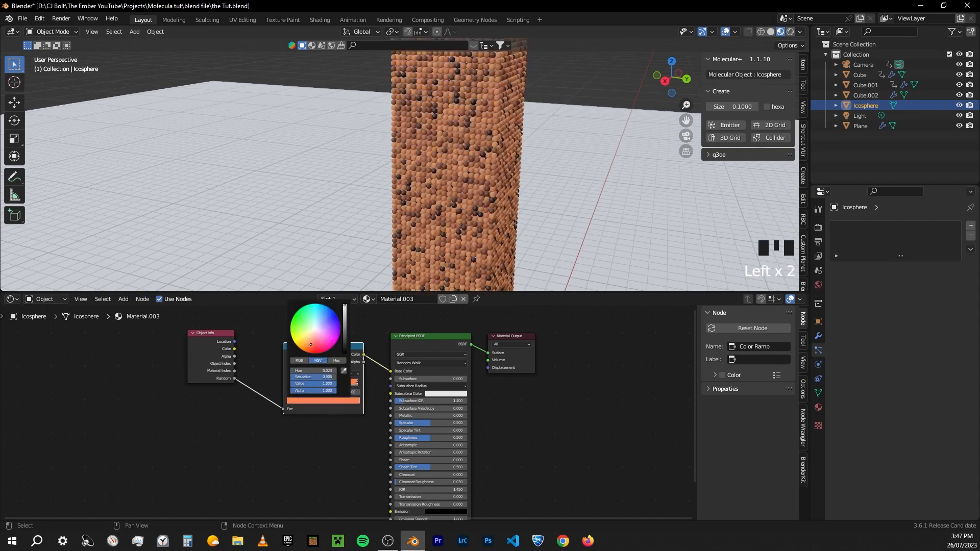
Recolor the Color Ramp's black stop to a dark reddish brown and move it to position 0.400
click(290, 383)
click(304, 402)
drag(345, 346, 311, 348)
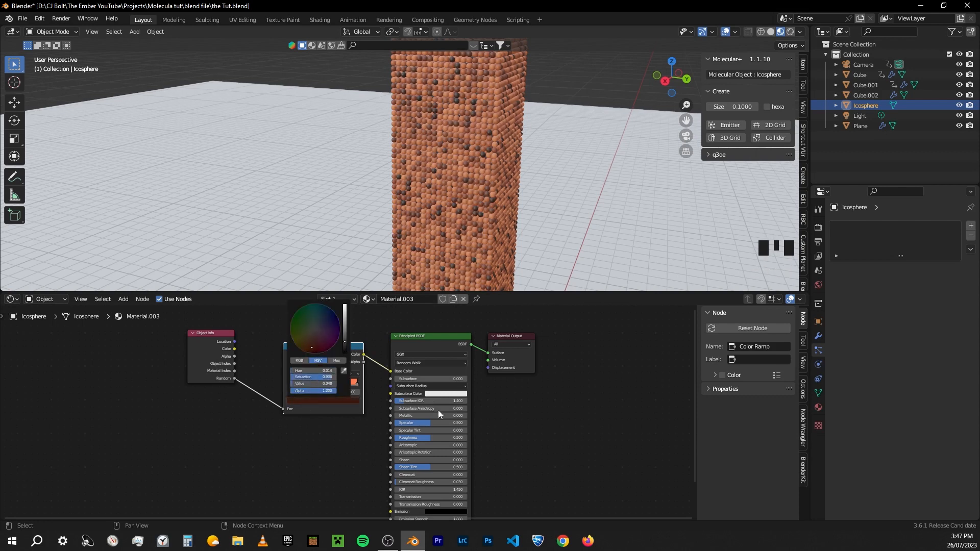
scroll(290, 382, up, 1)
drag(290, 382, 322, 384)
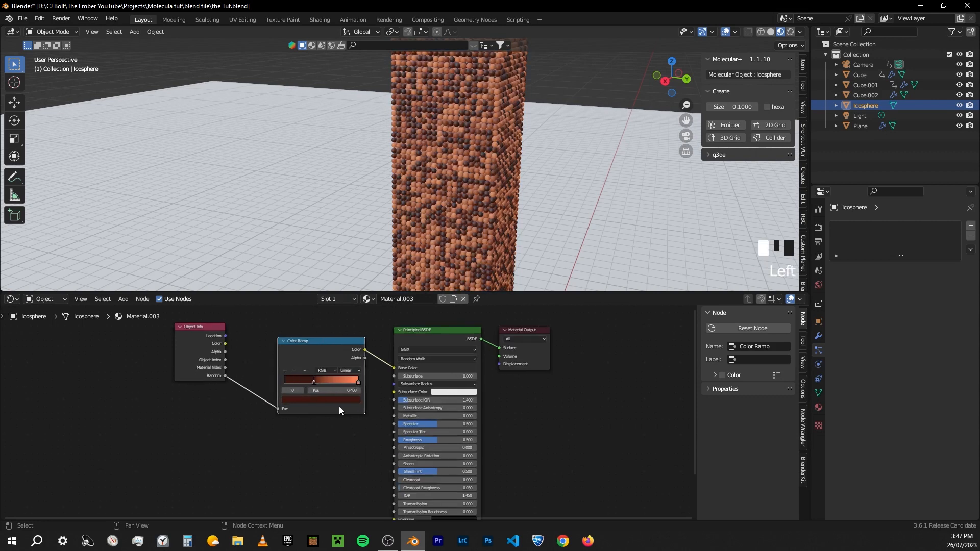
Set the icosphere material's Metallic to 1.000 and Roughness to 0.2
click(314, 426)
scroll(347, 409, down, 1)
middle_drag(301, 411, 263, 404)
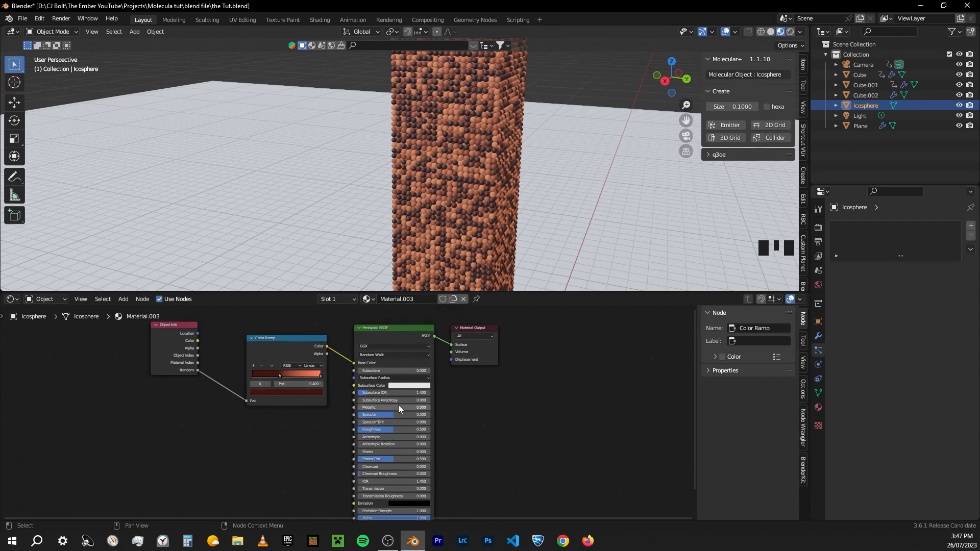
drag(367, 405, 367, 429)
click(368, 429)
text(.2)
key(Return)
Raise the brightness of the Color Ramp's orange stop to a Value of 1.000
middle_drag(501, 149, 521, 161)
scroll(464, 155, up, 3)
click(320, 376)
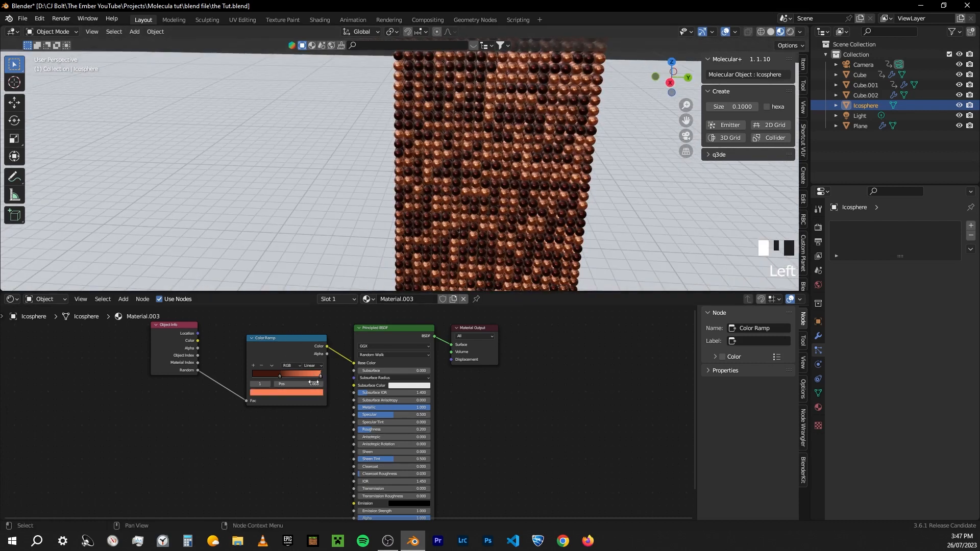
click(305, 393)
drag(308, 321, 307, 297)
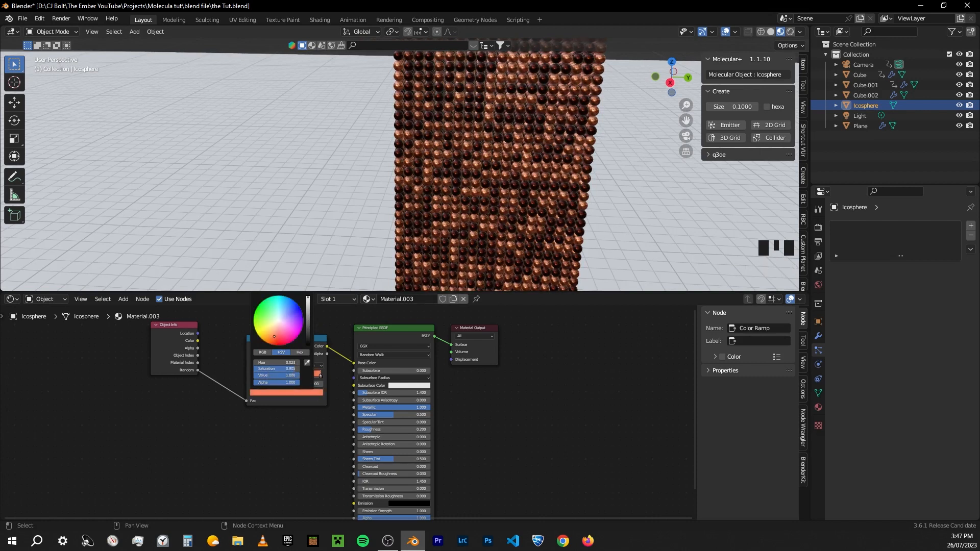
Look through the camera and select the front toothed roller, Cube
scroll(448, 209, down, 4)
middle_drag(448, 210, 420, 208)
key(KP_0)
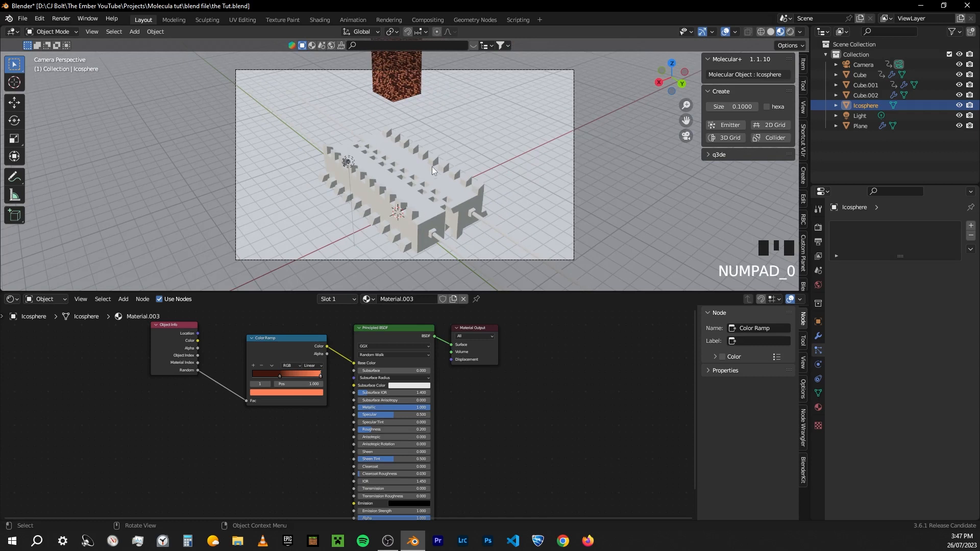
click(406, 157)
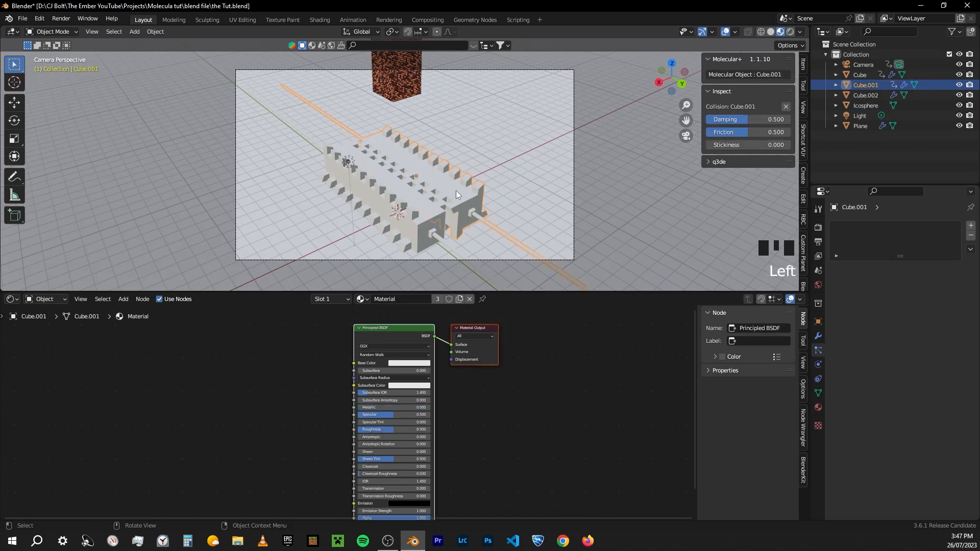
click(417, 214)
click(446, 202)
click(474, 191)
click(431, 217)
click(420, 237)
click(547, 428)
Set the roller material's Metallic to 1.000 and Roughness to 0.2
click(409, 363)
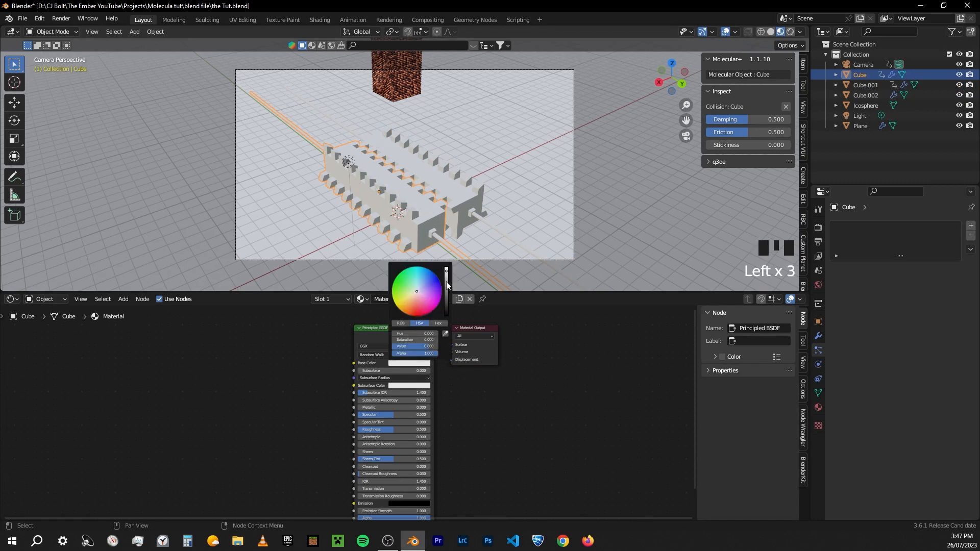
drag(368, 407, 431, 407)
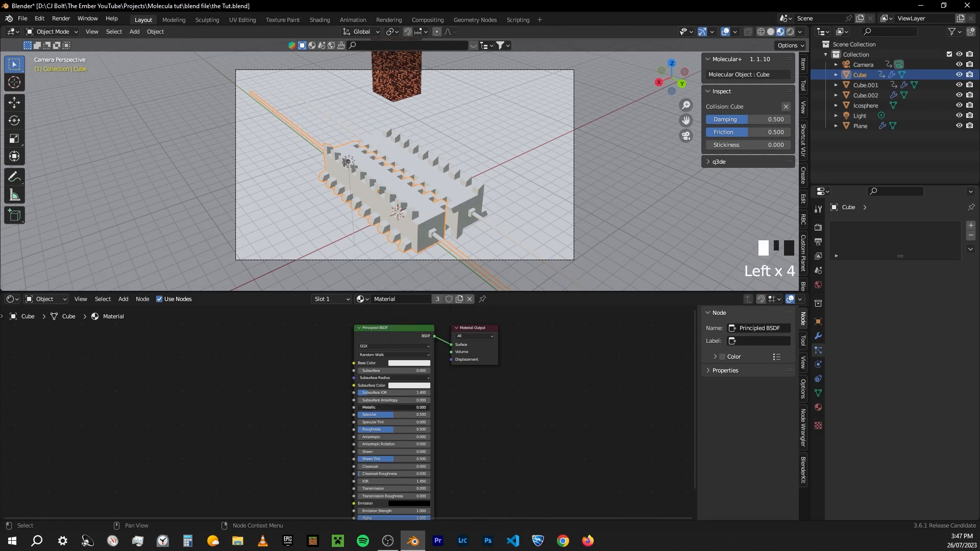
click(396, 428)
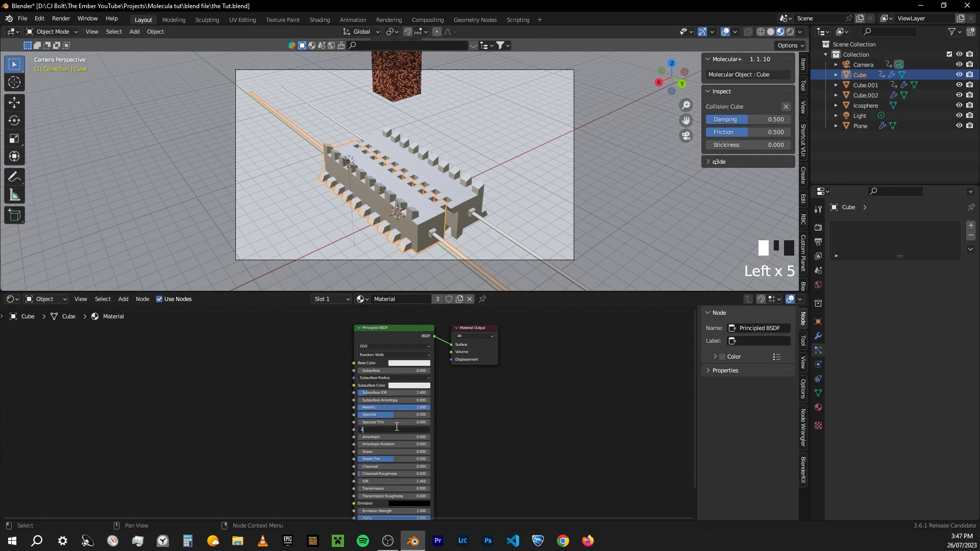
text(.2)
key(Return)
Add a Noise Texture node to the roller material, well ahead of the Principled BSDF node
scroll(357, 230, up, 3)
middle_drag(307, 335, 405, 329)
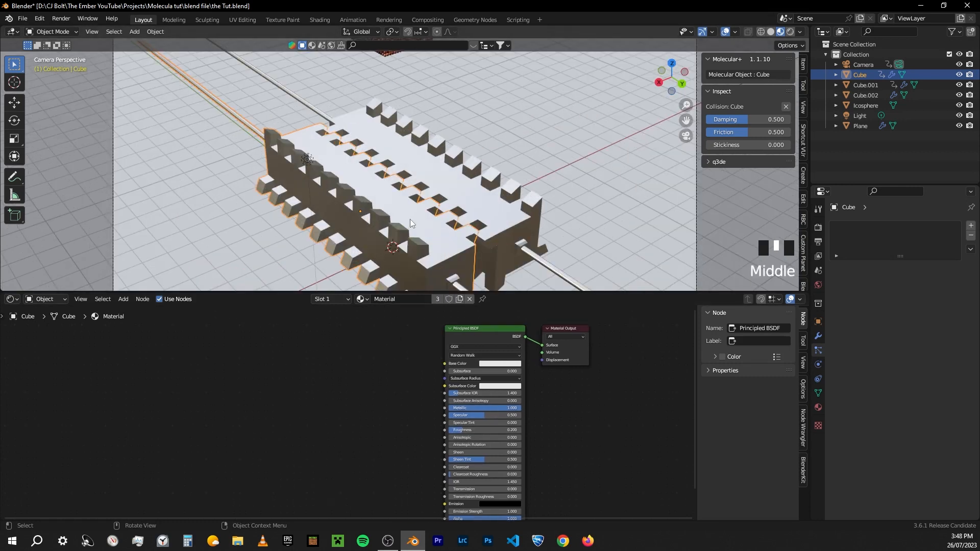
scroll(409, 219, down, 3)
click(360, 365)
key(shift+a)
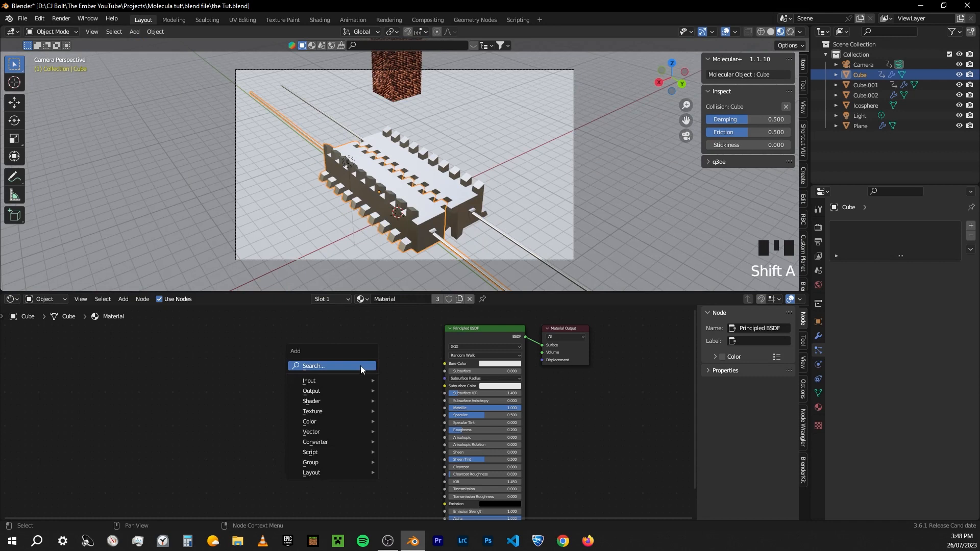
click(360, 366)
text(oise)
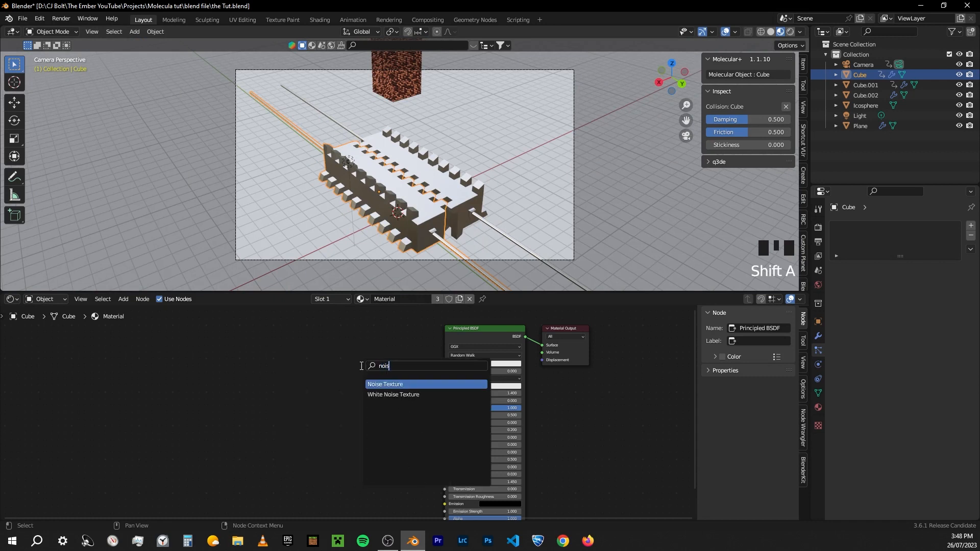
key(Return)
click(280, 368)
click(274, 367)
Add a Color Ramp node linking the Noise Texture's Color output to the Principled BSDF's Roughness input
key(shift+a)
click(313, 367)
text(col)
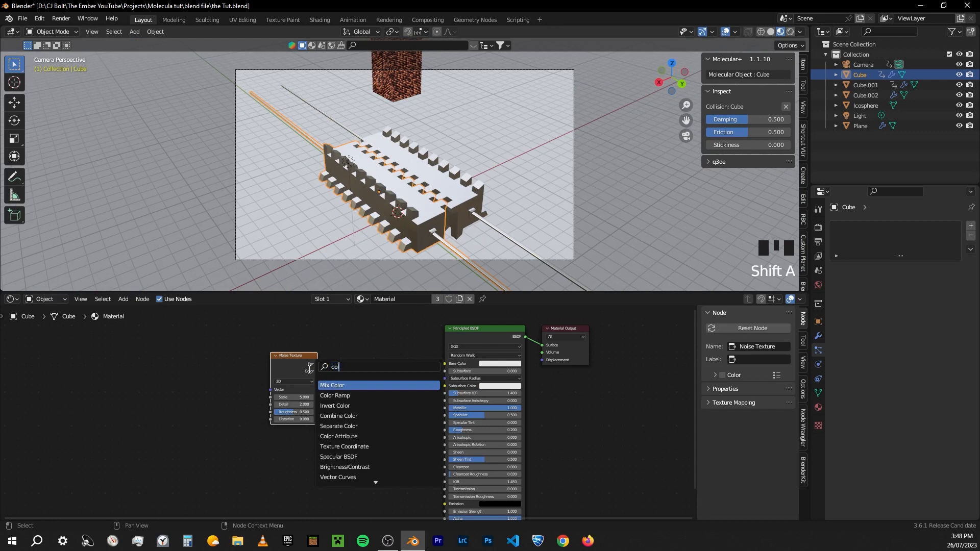
key(Down)
key(Return)
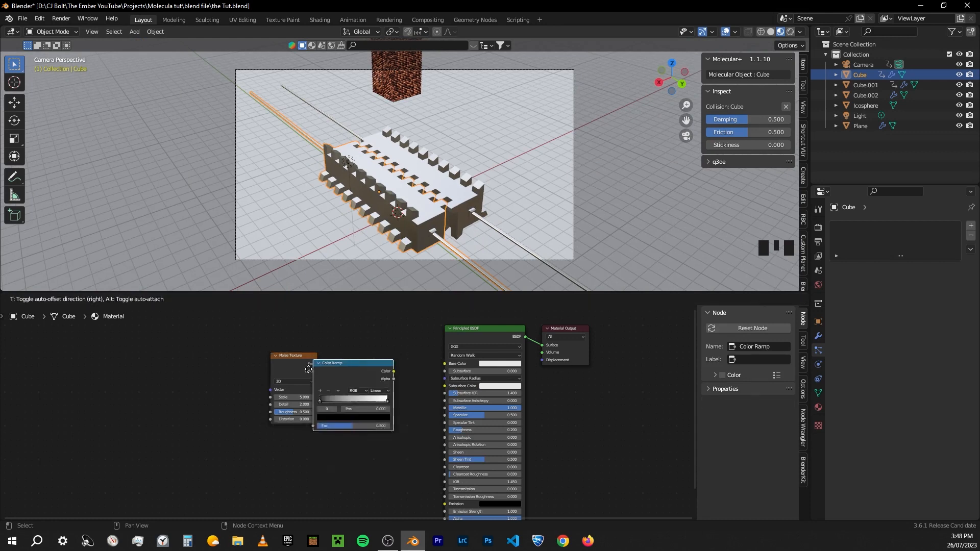
click(344, 356)
drag(431, 358, 445, 429)
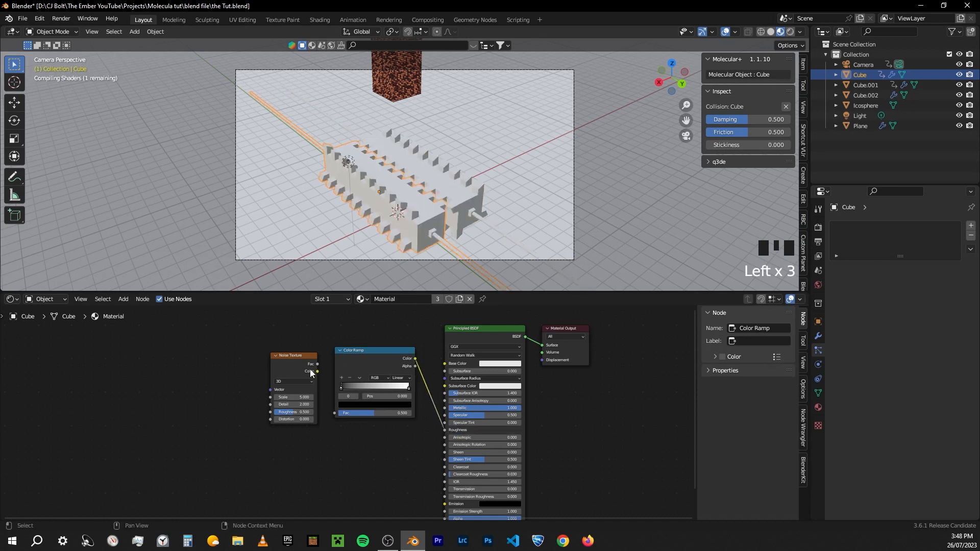
drag(318, 372, 339, 414)
Hide the viewport overlays for a clear close-up of the rollers
scroll(421, 207, up, 4)
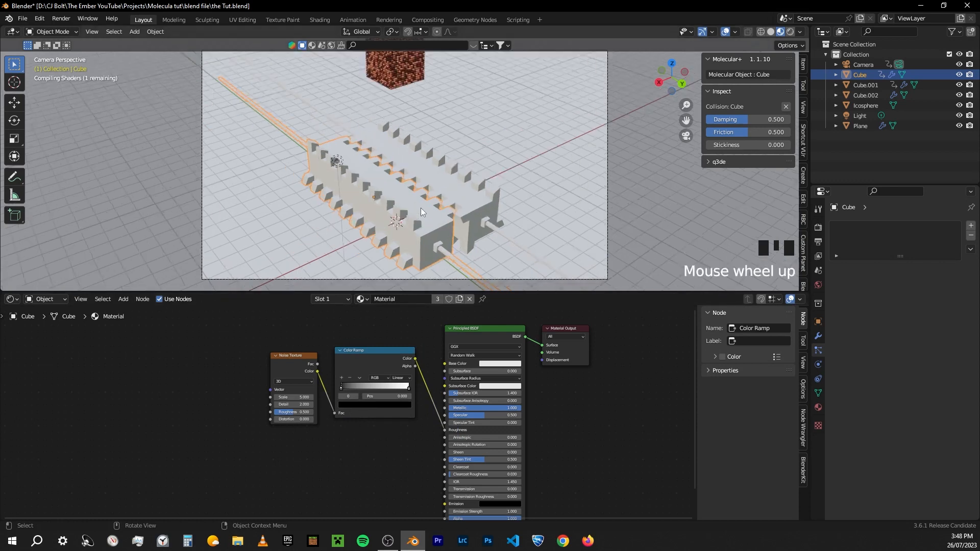
shift+middle_drag(432, 205, 450, 173)
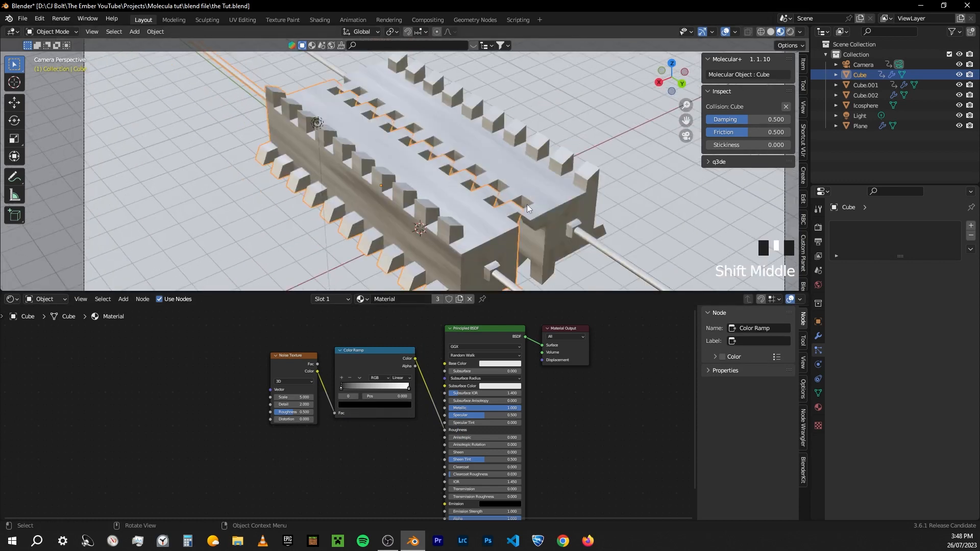
click(725, 31)
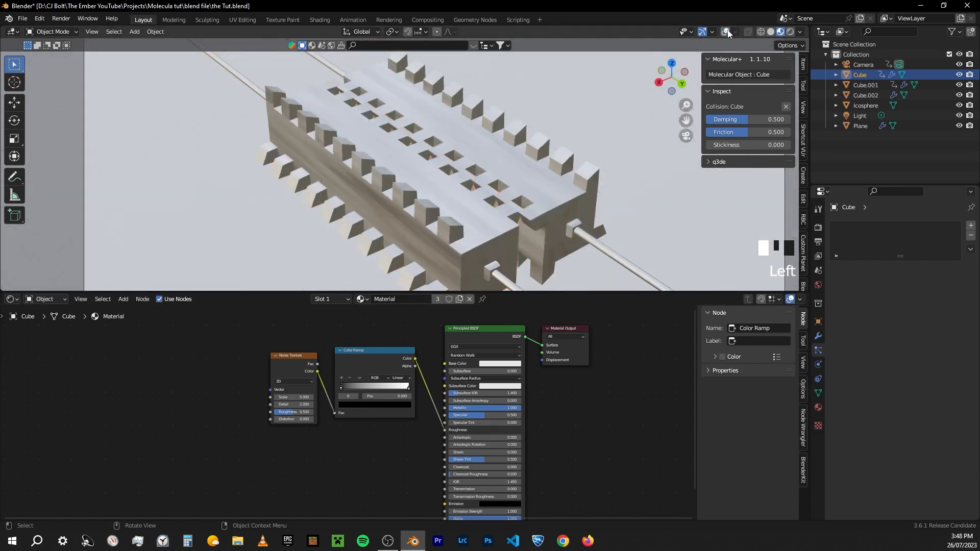
click(726, 32)
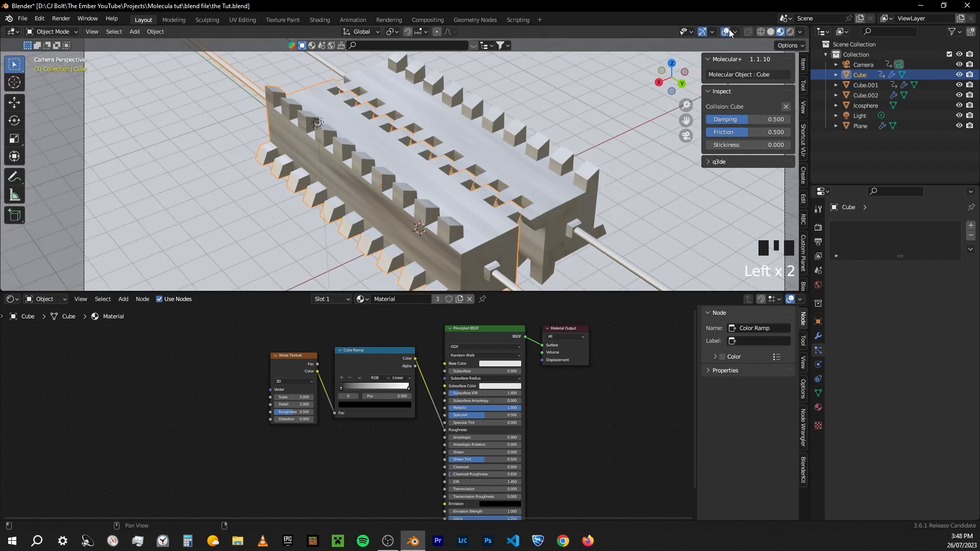
click(725, 32)
Set the Noise Texture's Scale to 26 in the roller material
drag(294, 397, 408, 397)
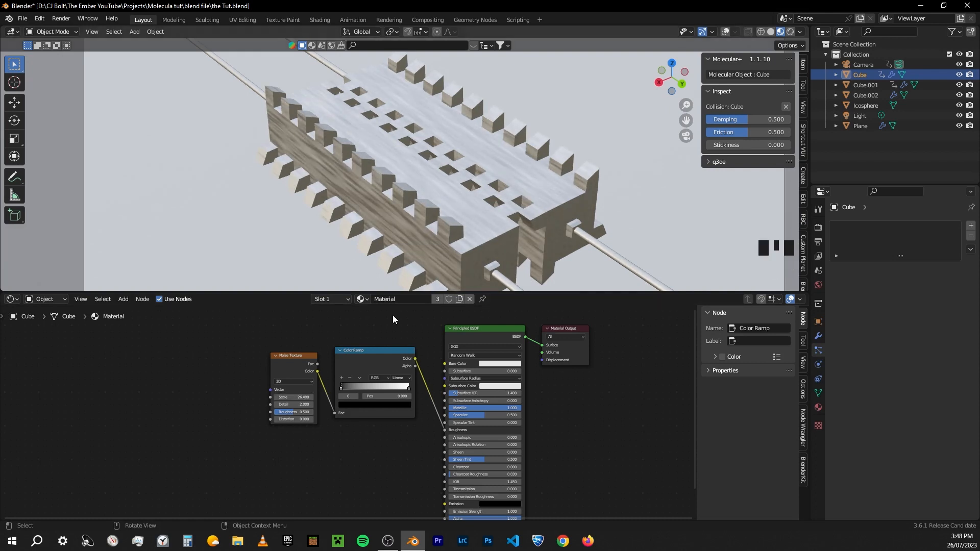
key(Tab)
click(304, 398)
text(26)
key(Return)
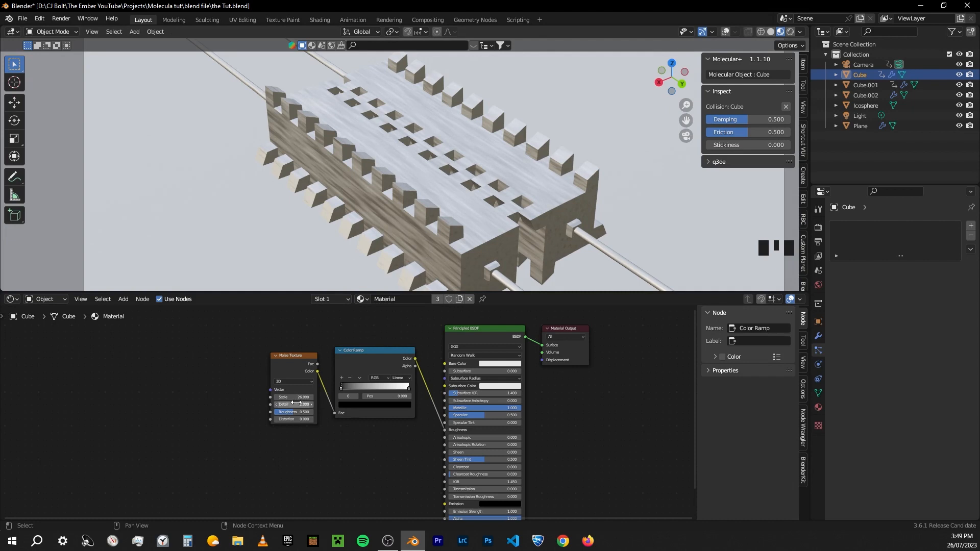
Set the Noise Texture's Detail to 15 and Distortion to 2.000
click(297, 403)
click(326, 437)
click(294, 405)
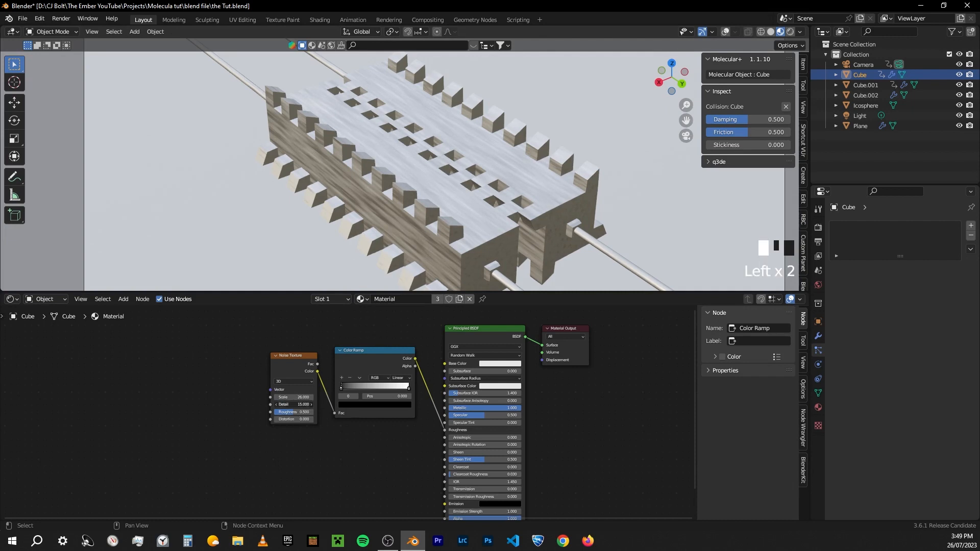
drag(293, 419, 326, 419)
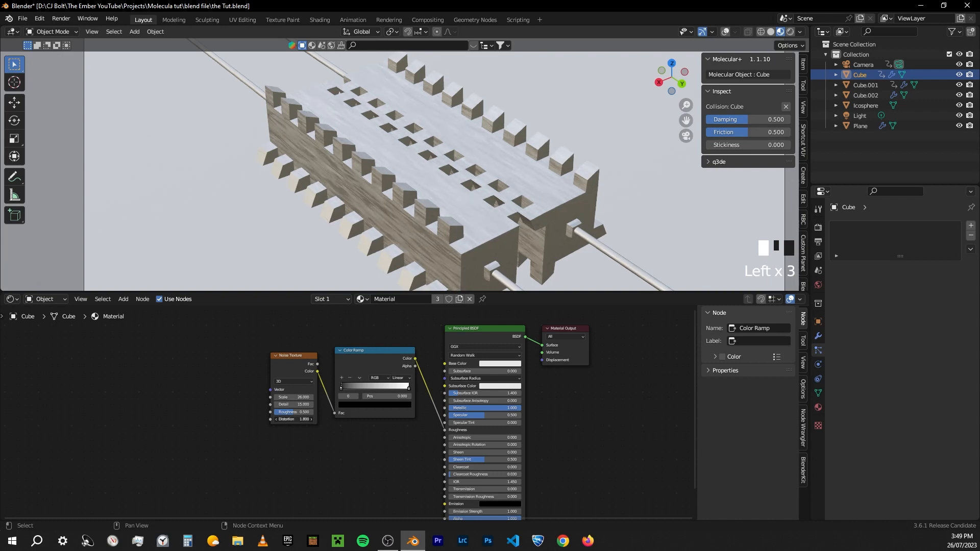
Dim the roller Color Ramp's white stop to light grey and bring both stops closer together, the light one at 0.641
click(343, 390)
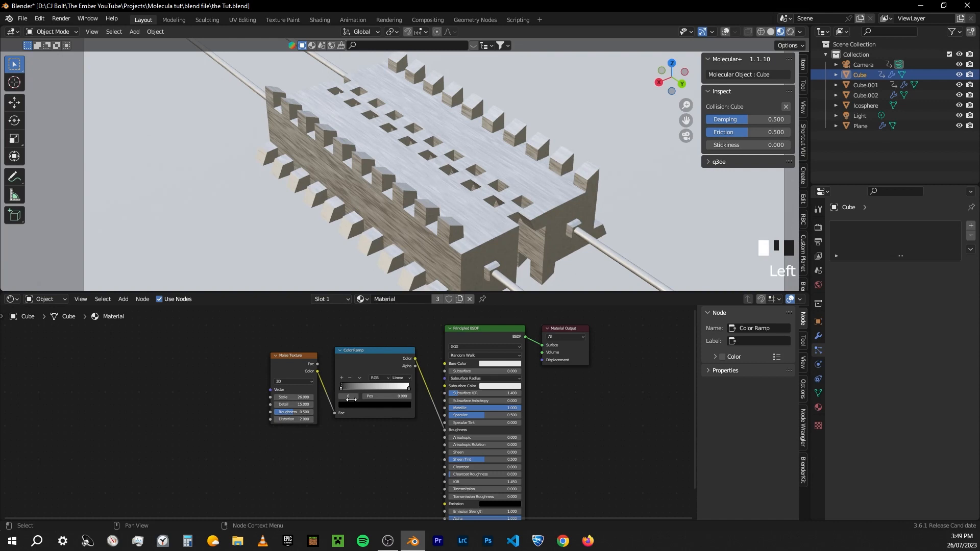
click(357, 404)
click(408, 388)
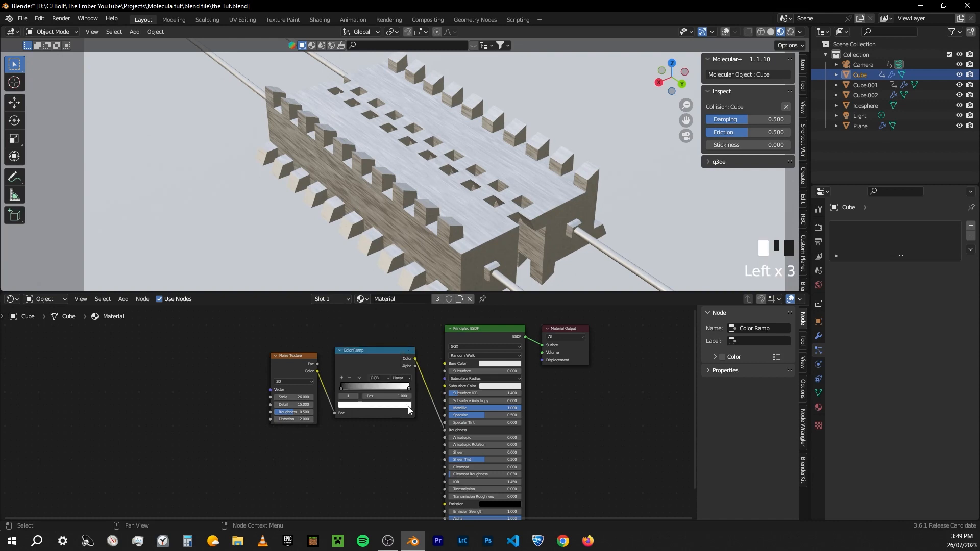
click(408, 405)
click(396, 312)
mouse_move(336, 383)
mouse_down()
mouse_move(394, 384)
mouse_move(384, 386)
mouse_up()
click(390, 448)
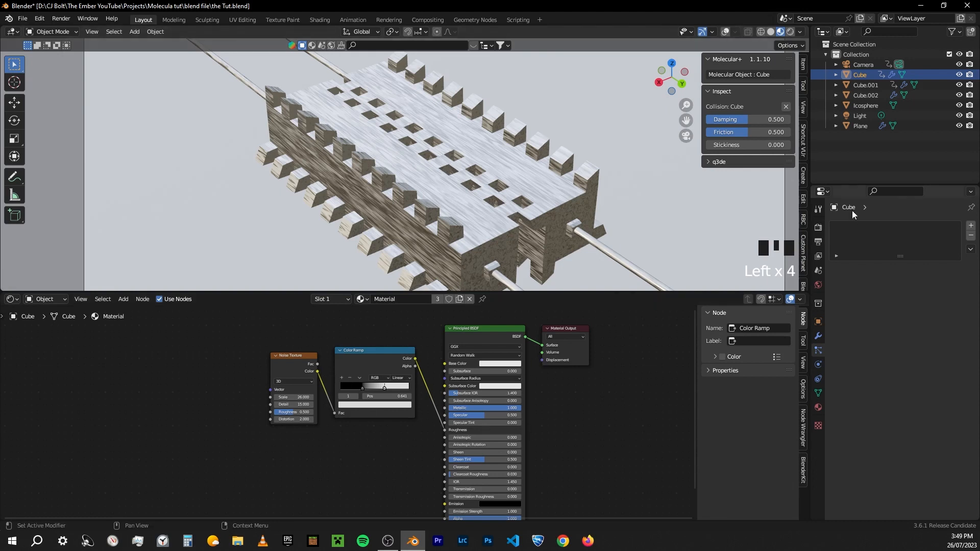
Enable Ambient Occlusion, Bloom and Screen Space Reflections in the Eevee render settings
click(818, 226)
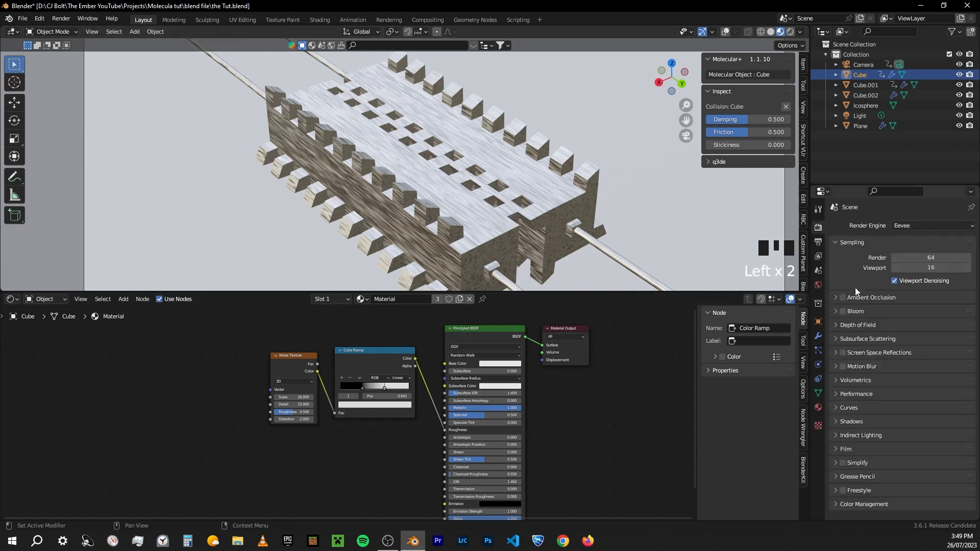
click(842, 298)
click(842, 312)
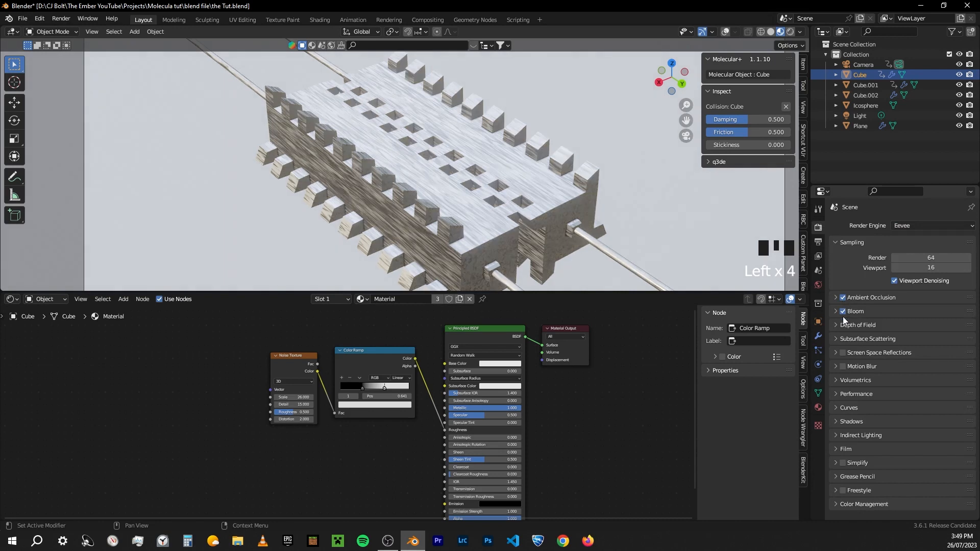
click(842, 353)
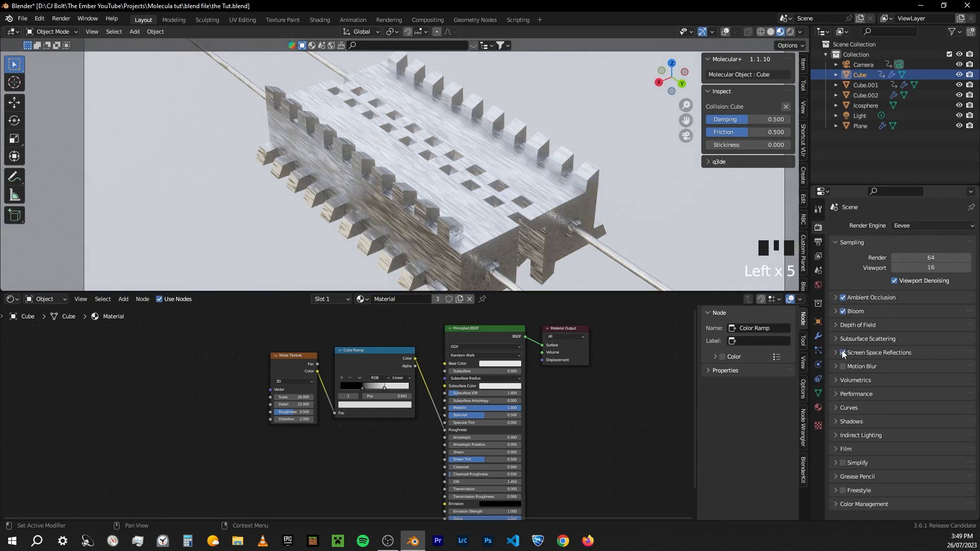
scroll(459, 203, up, 4)
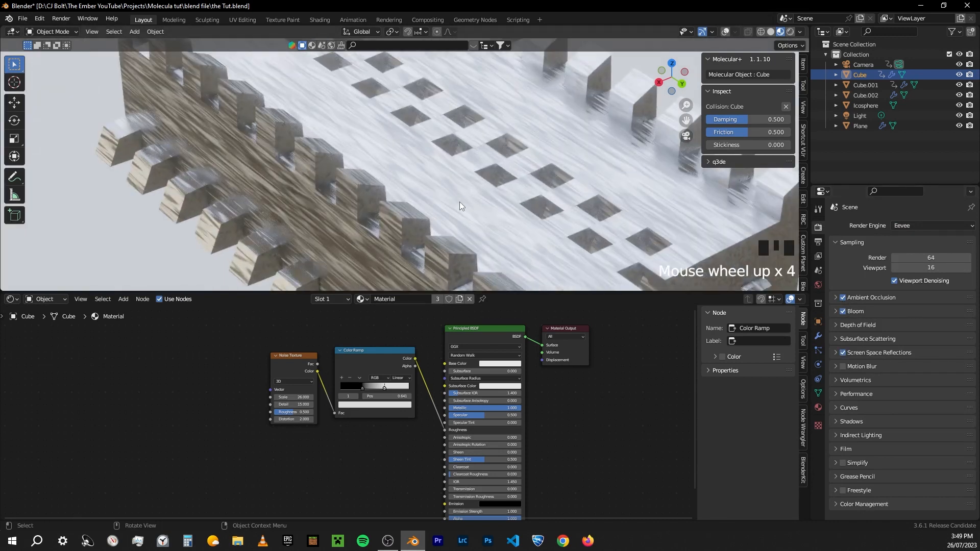
scroll(459, 201, down, 5)
In Edit Mode on the first roller, select the entire linked collar where the shaft enters its end face
click(460, 237)
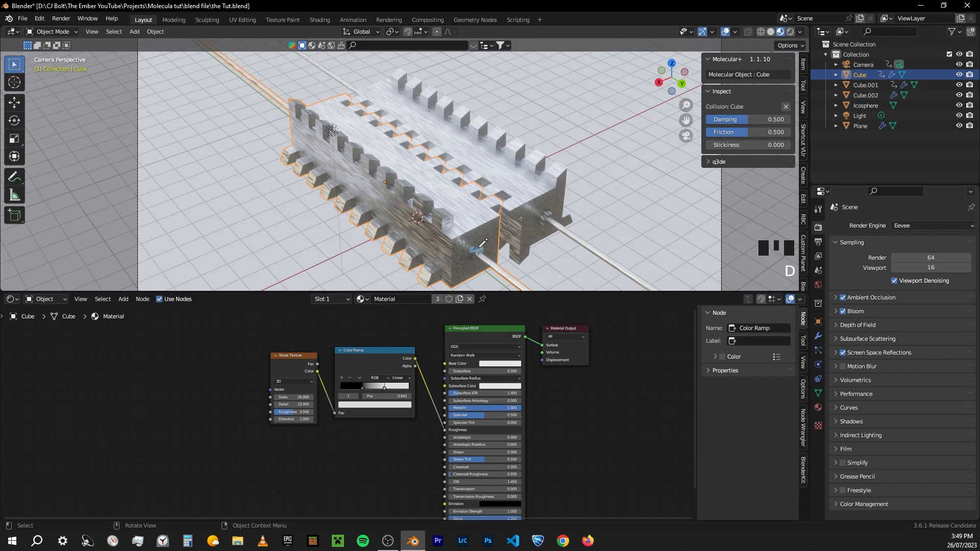
mouse_move(470, 251)
mouse_down()
mouse_move(479, 248)
mouse_move(471, 248)
mouse_up()
right_drag(469, 248, 490, 250)
key(d)
key(d)
scroll(512, 246, up, 1)
shift+middle_drag(492, 246, 471, 189)
scroll(465, 134, up, 4)
mouse_move(464, 130)
shift+middle_down()
mouse_move(448, 119)
mouse_move(430, 163)
shift+middle_up()
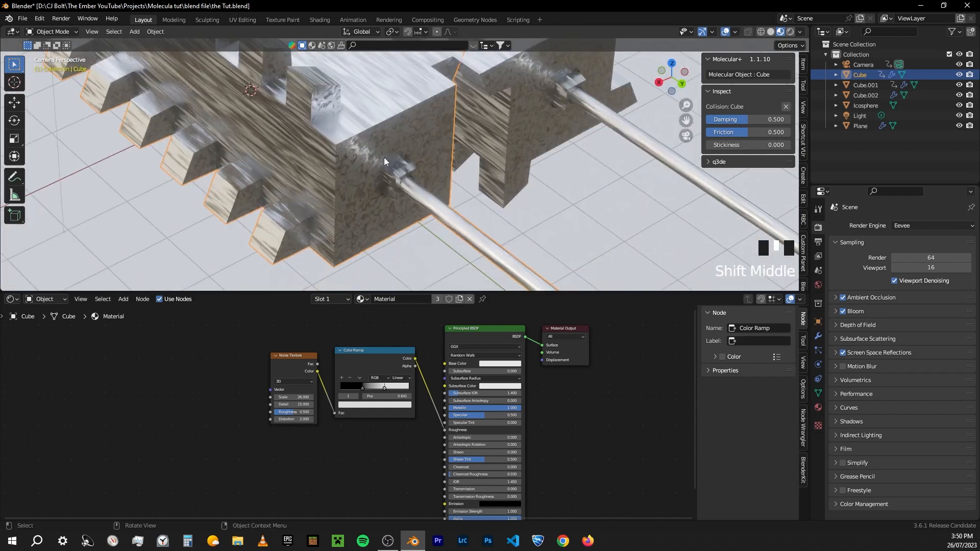
key(Tab)
click(406, 172)
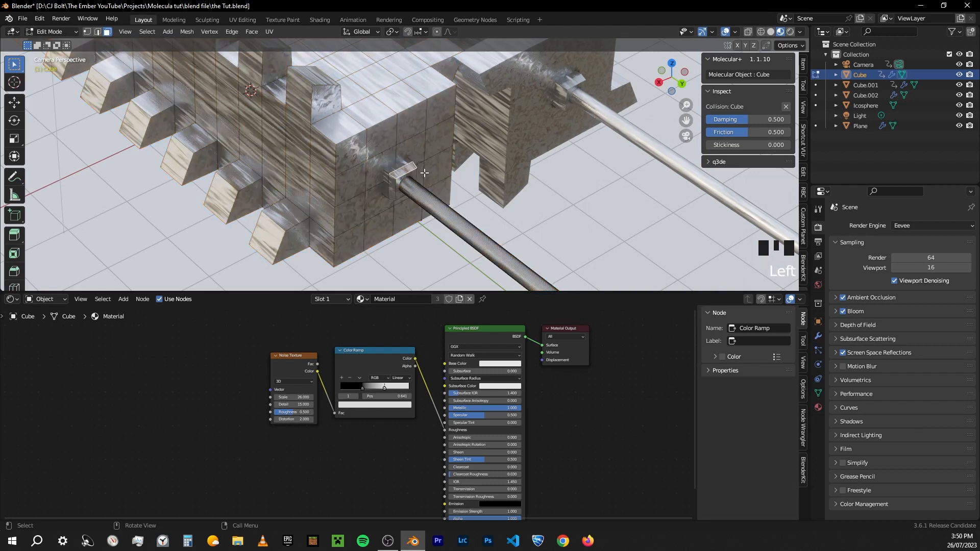
key(l)
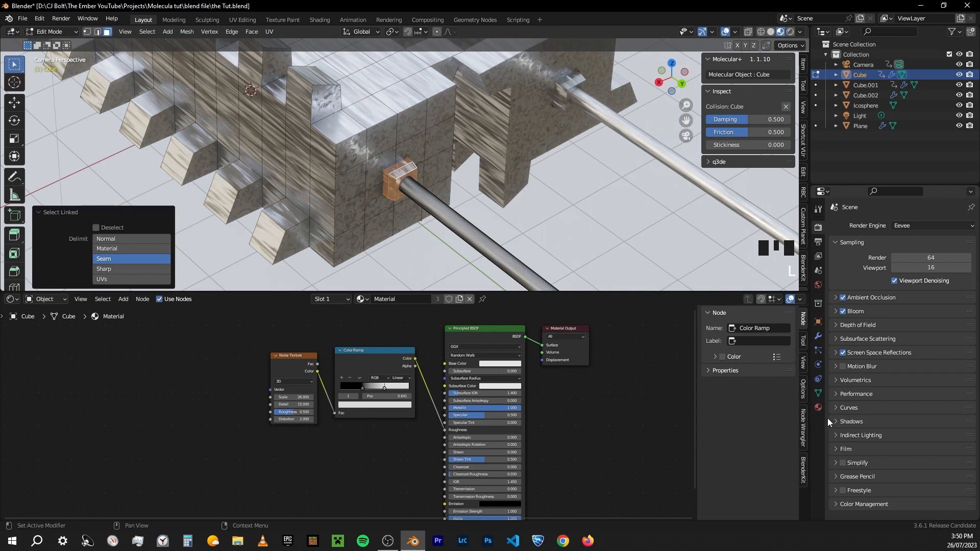
Add a second material slot to the first roller, assign it to the selected collar and create a new material in it
click(818, 407)
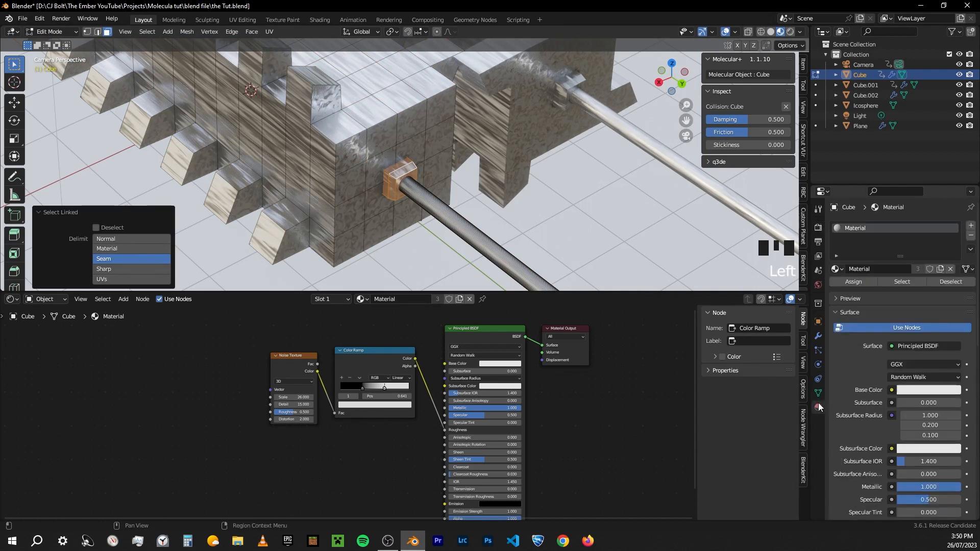
click(972, 227)
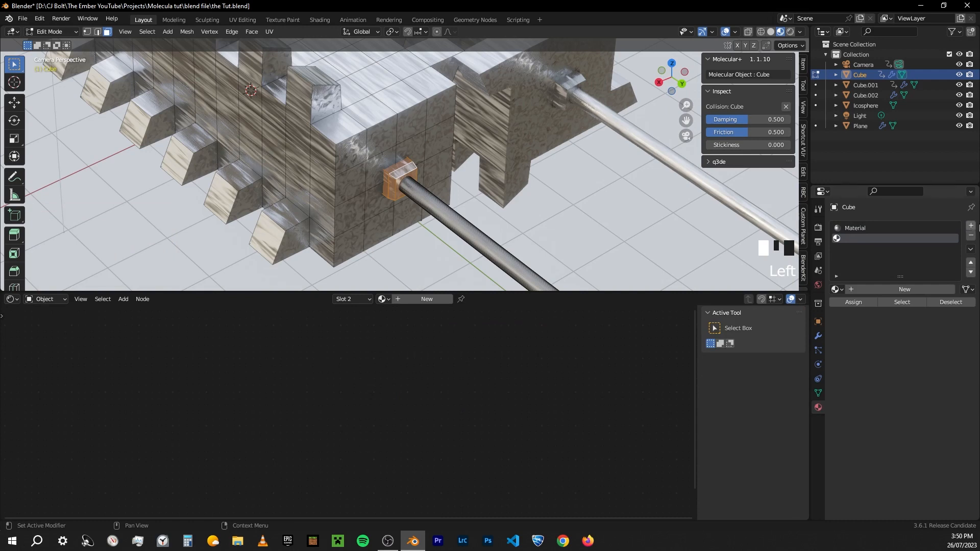
click(852, 302)
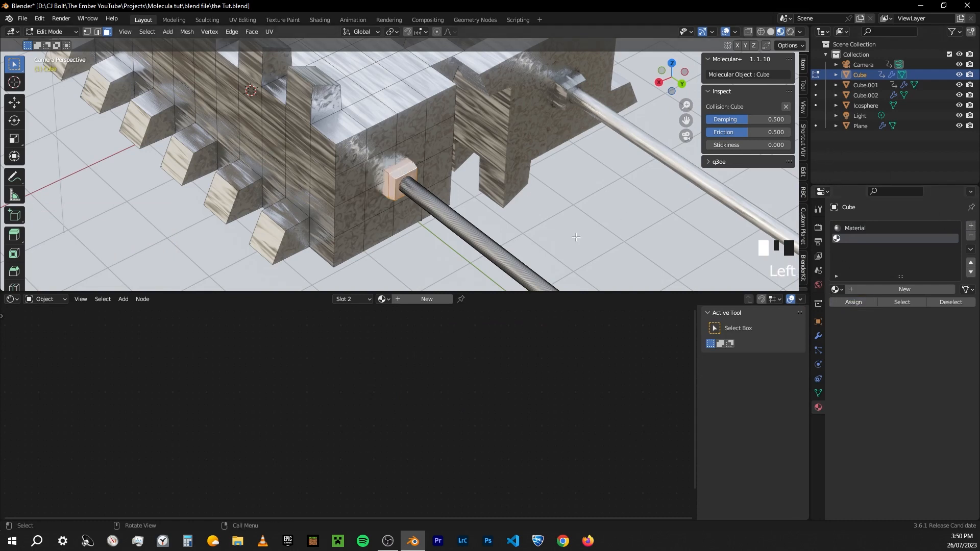
click(902, 288)
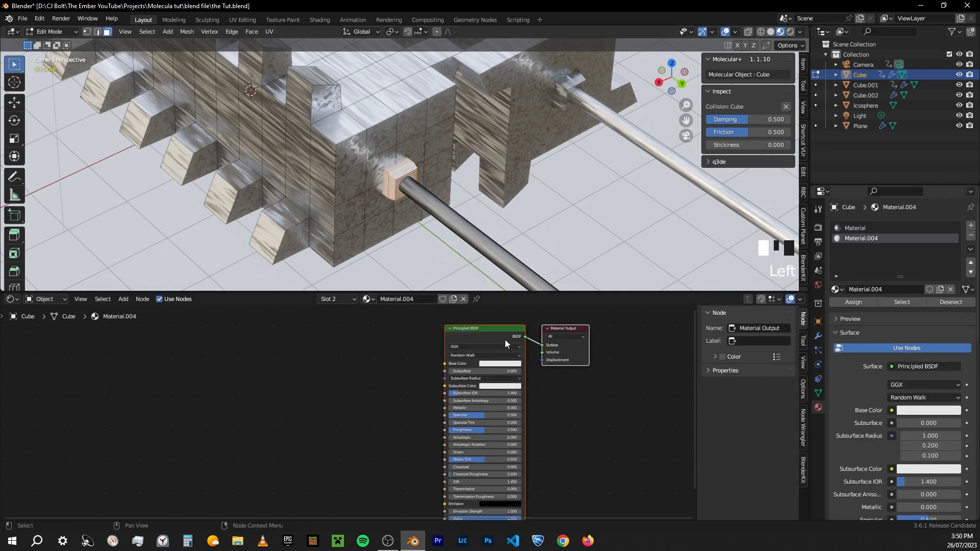
Give the collar material an orange Base Color, Metallic 1.000 and Roughness 0.177, and return to Object Mode
click(507, 363)
click(500, 363)
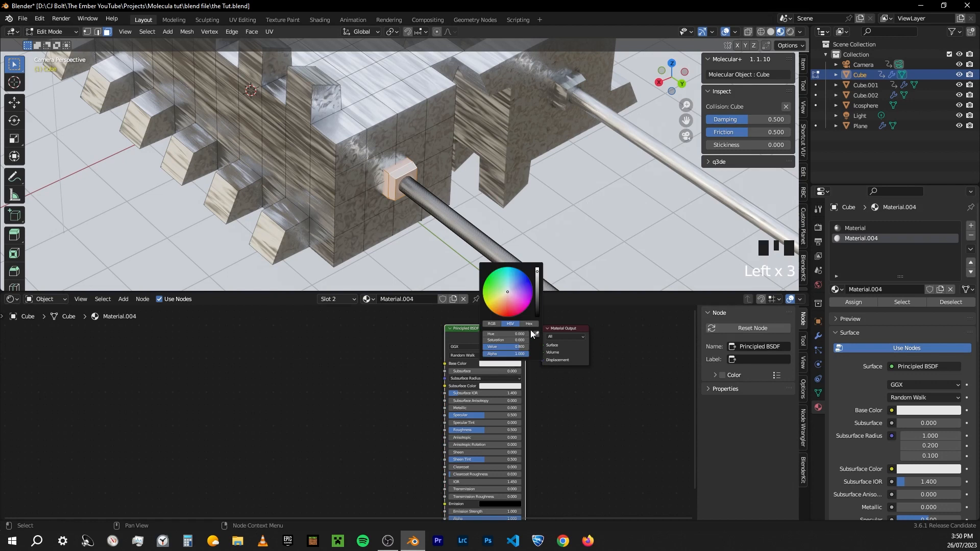
click(501, 305)
click(482, 408)
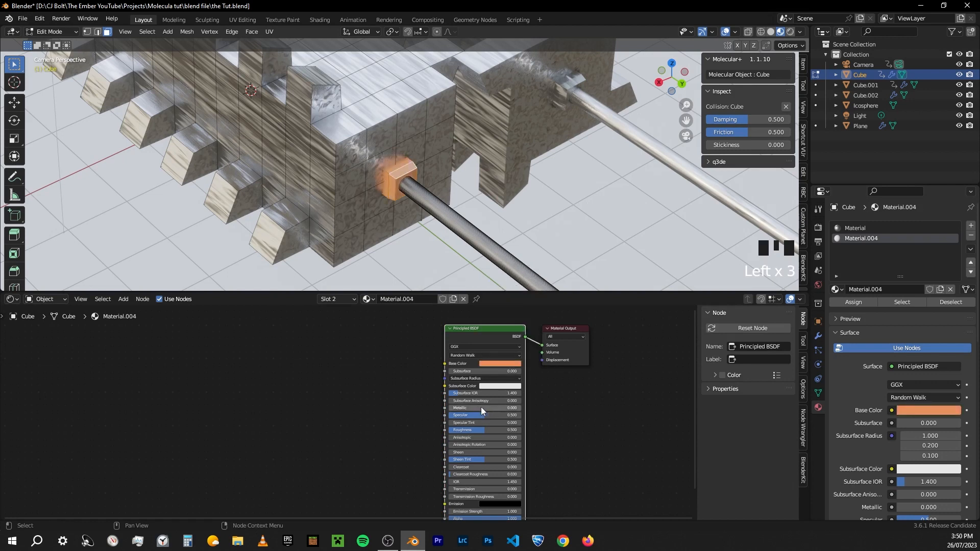
drag(505, 430, 482, 429)
click(349, 396)
key(Tab)
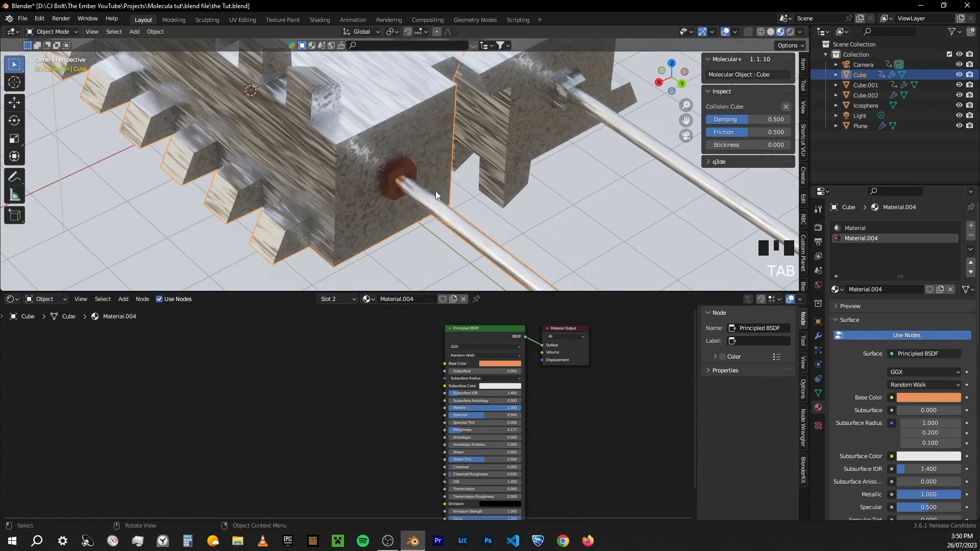
Copy the Noise Texture and Color Ramp nodes from the roller's first material
scroll(403, 183, up, 6)
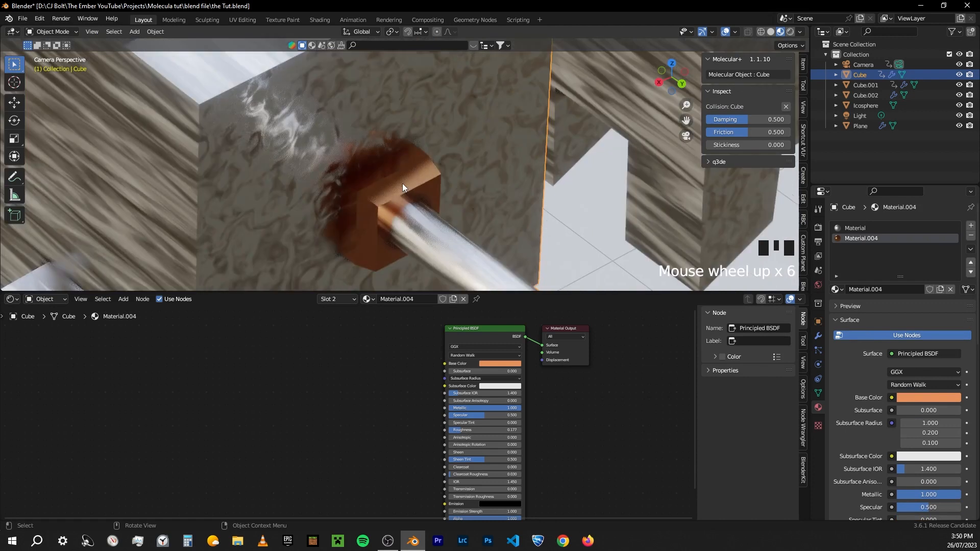
scroll(402, 183, down, 6)
key(shift+a)
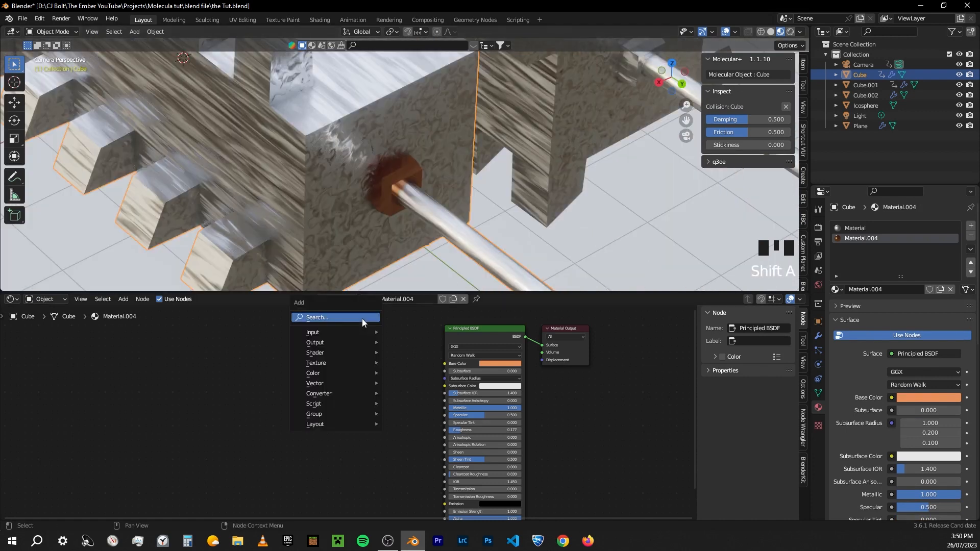
click(433, 91)
click(338, 299)
click(335, 320)
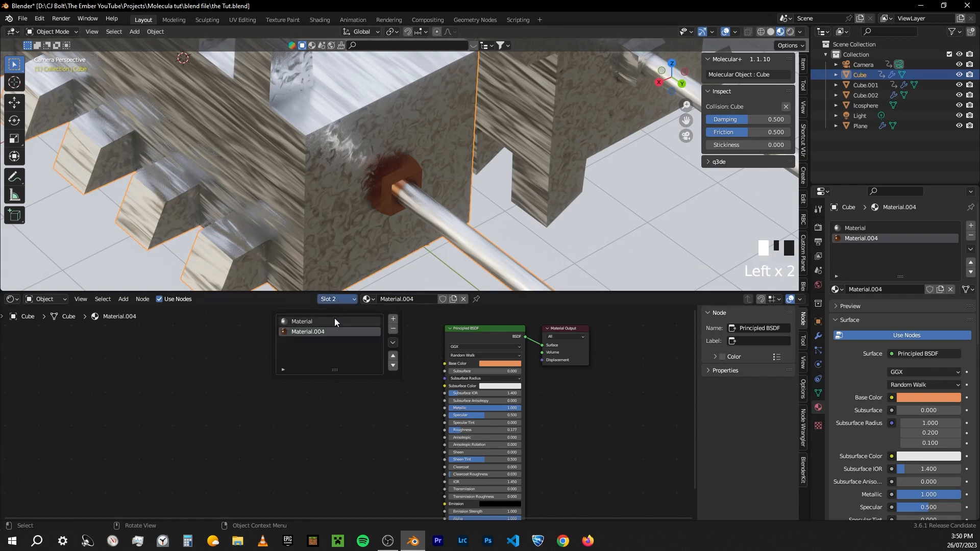
drag(213, 339, 352, 386)
key(ctrl+c)
key(ctrl+c)
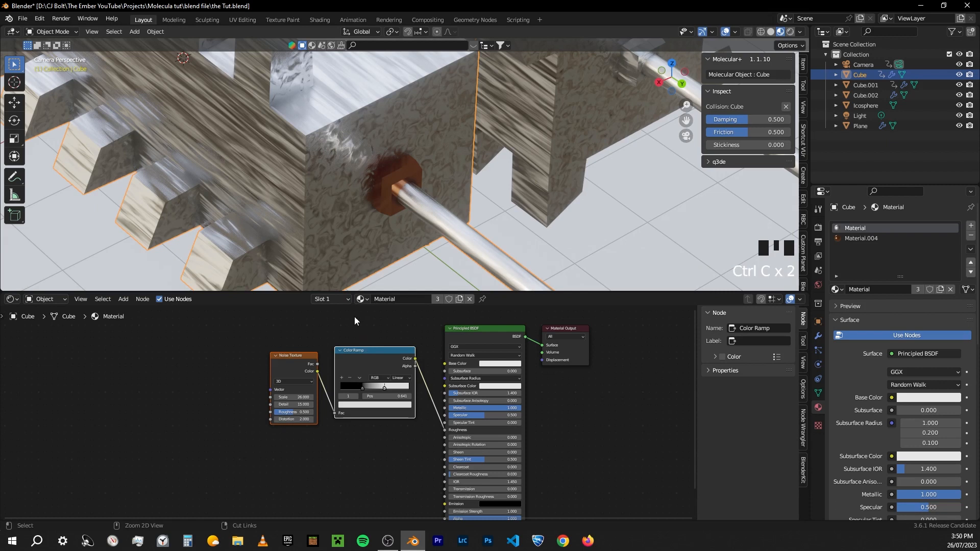
Paste the copied nodes into Material.004 and connect the Color Ramp's Color output to the Principled BSDF's Roughness
click(341, 298)
click(306, 332)
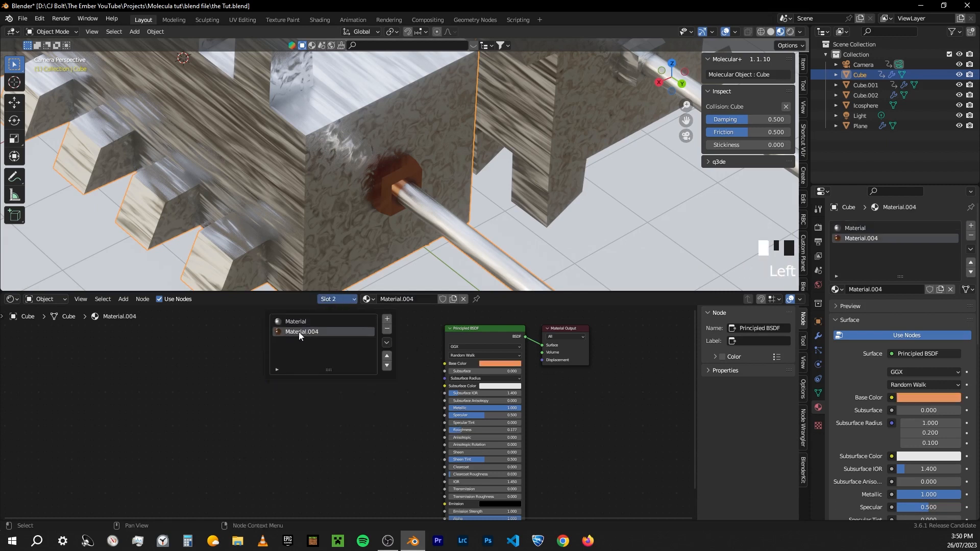
click(406, 411)
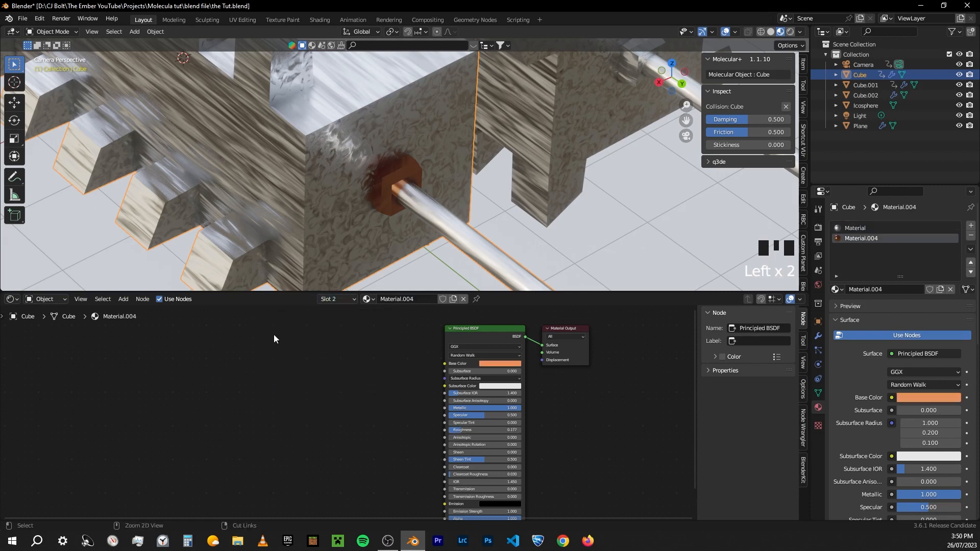
key(ctrl+v)
click(278, 372)
drag(358, 345, 444, 430)
scroll(422, 175, up, 4)
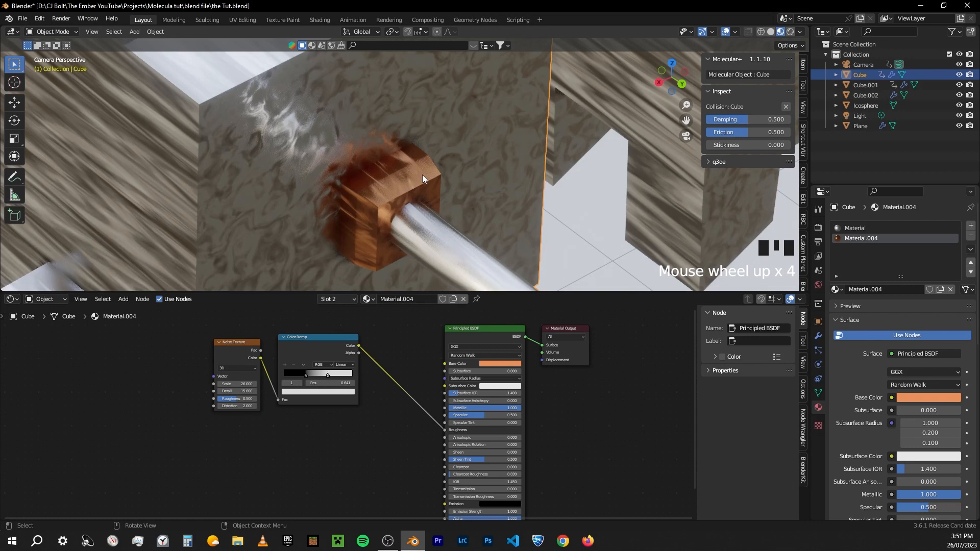
scroll(422, 175, down, 11)
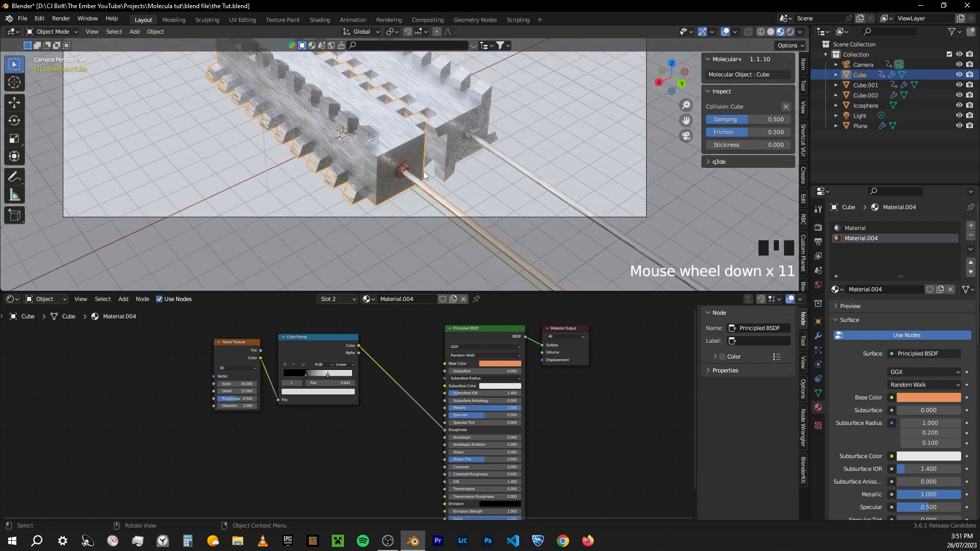
Select the second roller and, in Edit Mode, select the entire linked collar around its shaft
shift+middle_drag(423, 171, 469, 234)
shift+middle_drag(358, 122, 388, 222)
click(324, 117)
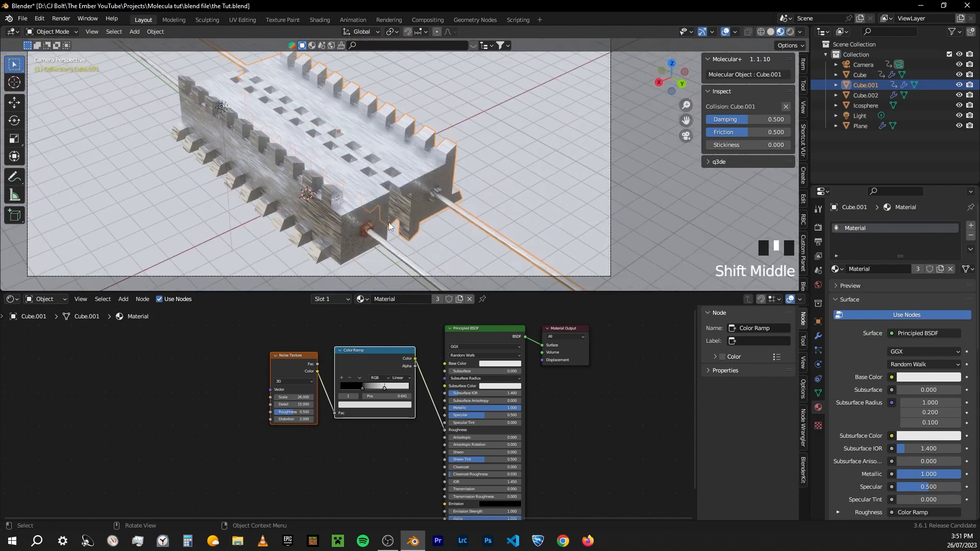
click(421, 206)
right_click(352, 248)
key(d)
shift+middle_drag(442, 157, 473, 252)
middle_drag(336, 171, 415, 152)
middle_drag(470, 214, 450, 176)
scroll(445, 158, up, 6)
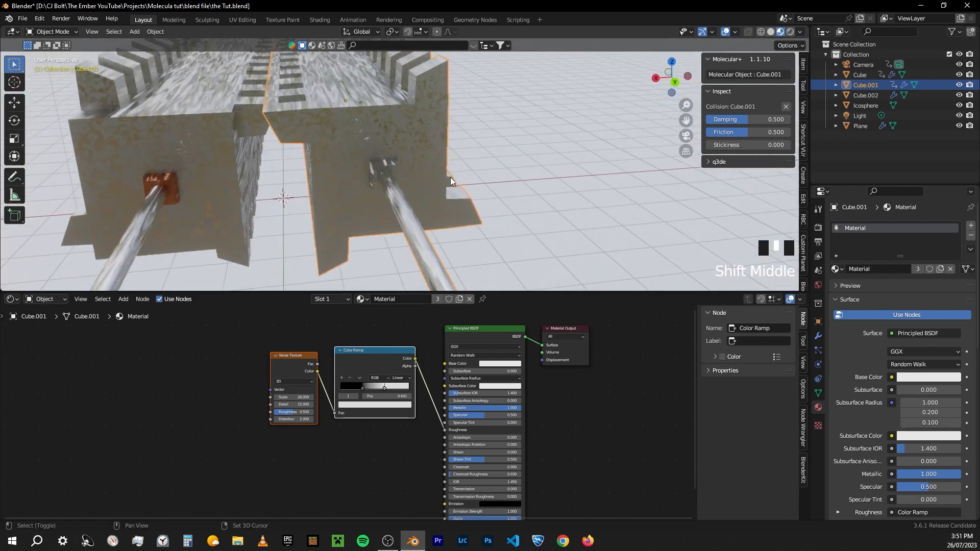
click(359, 103)
key(Tab)
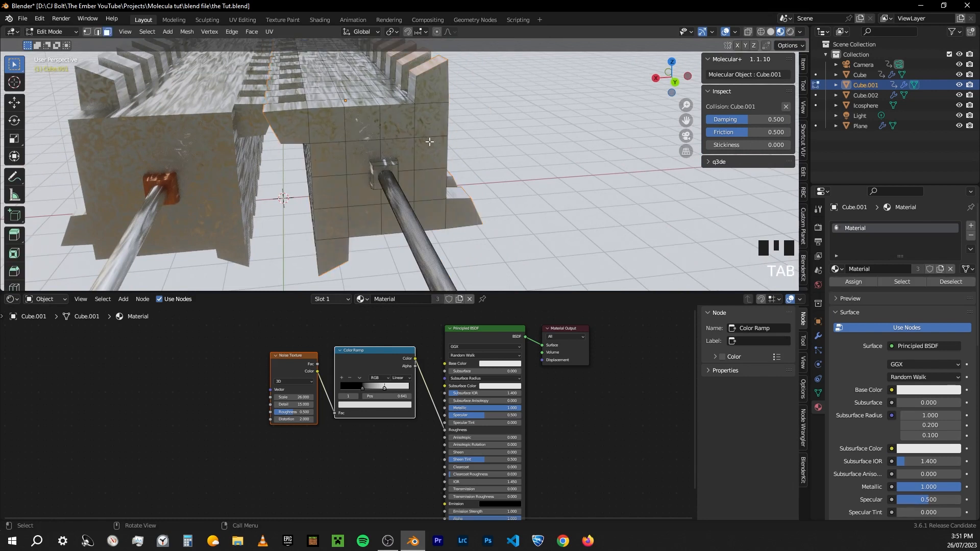
key(a)
key(a)
key(a)
key(l)
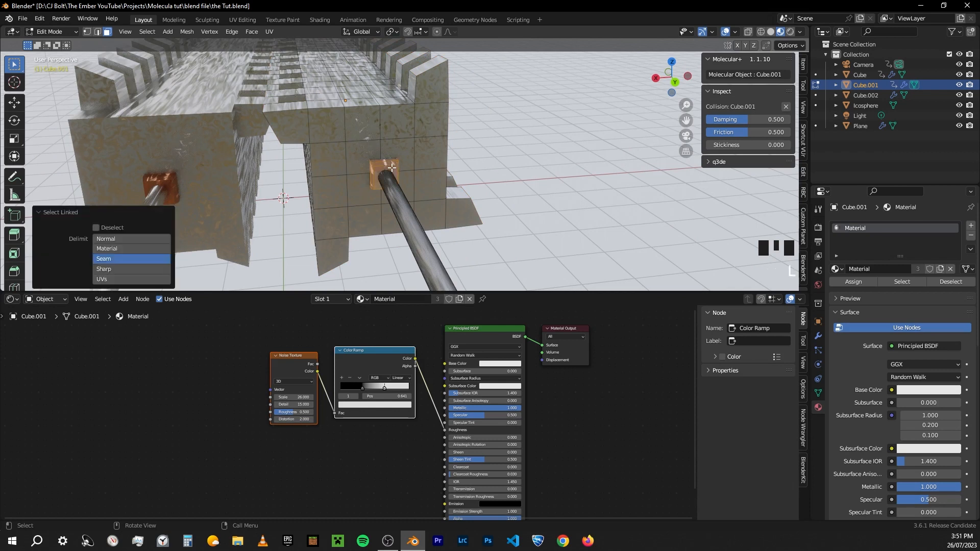
Add a second material slot to the second roller, put Material.004 in it and assign it to the selected collar
click(971, 225)
click(835, 289)
key(Down)
key(Down)
key(Down)
key(Return)
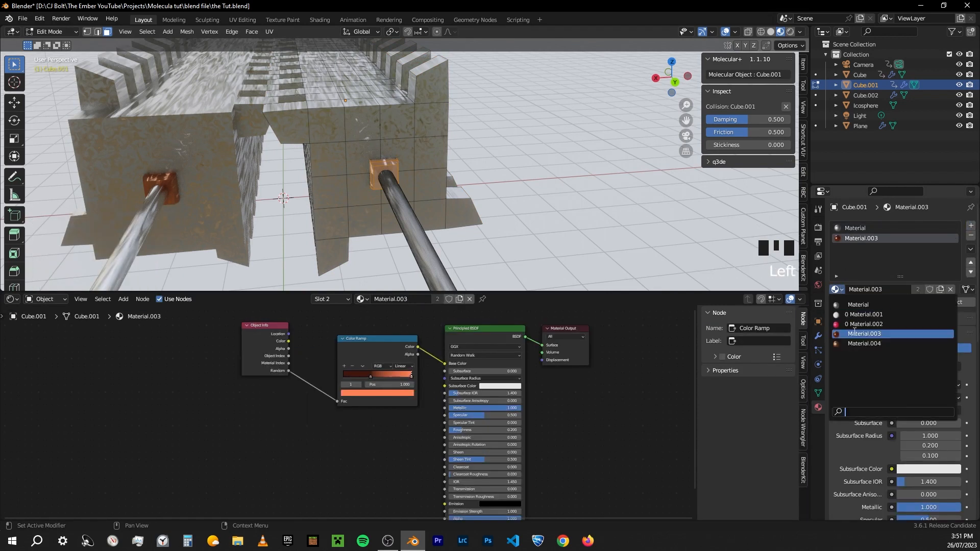
click(857, 343)
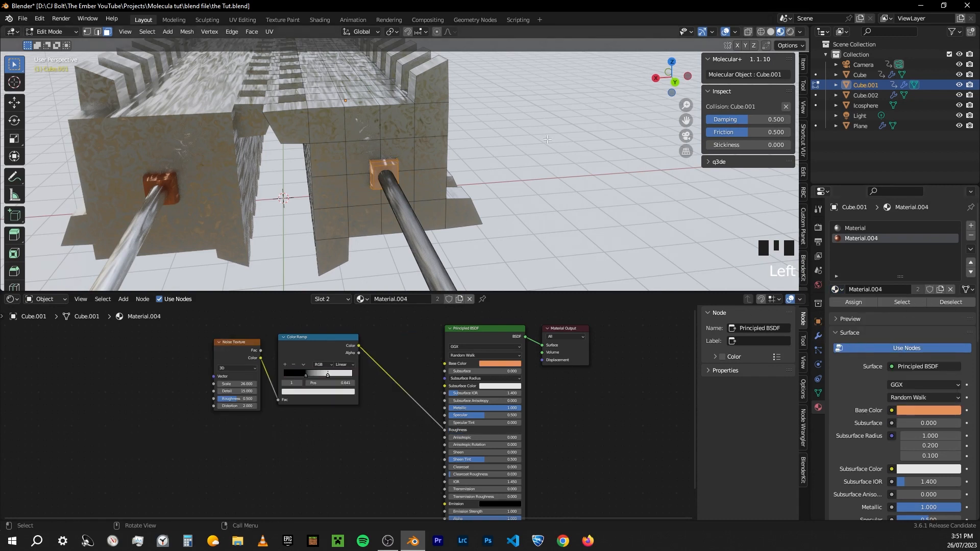
key(Tab)
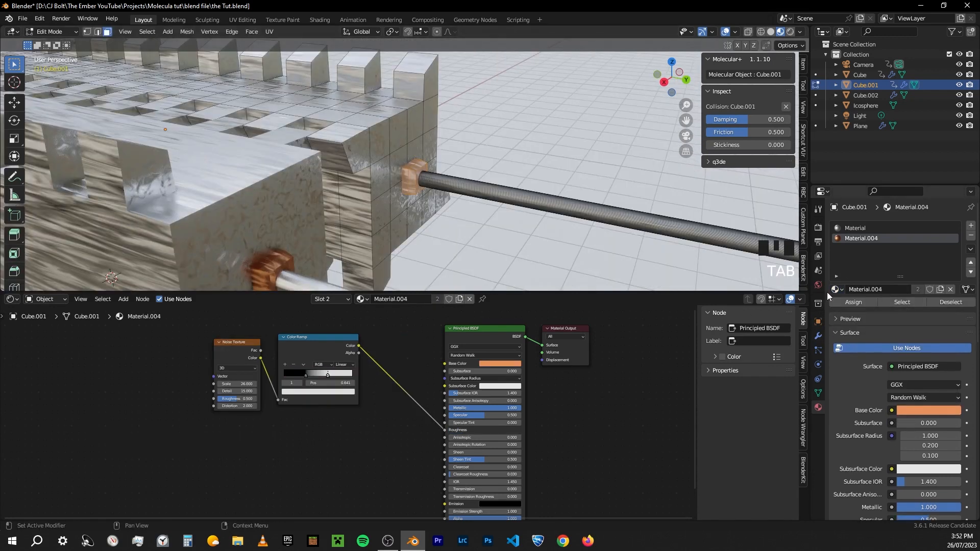
click(861, 302)
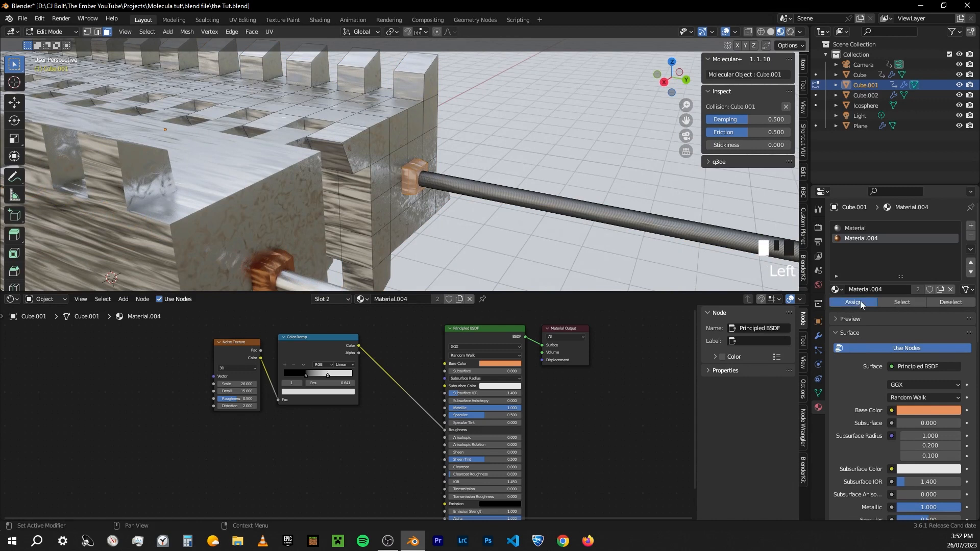
key(Tab)
Return to the camera view, select the ground plane and create a new material for it
key(KP_0)
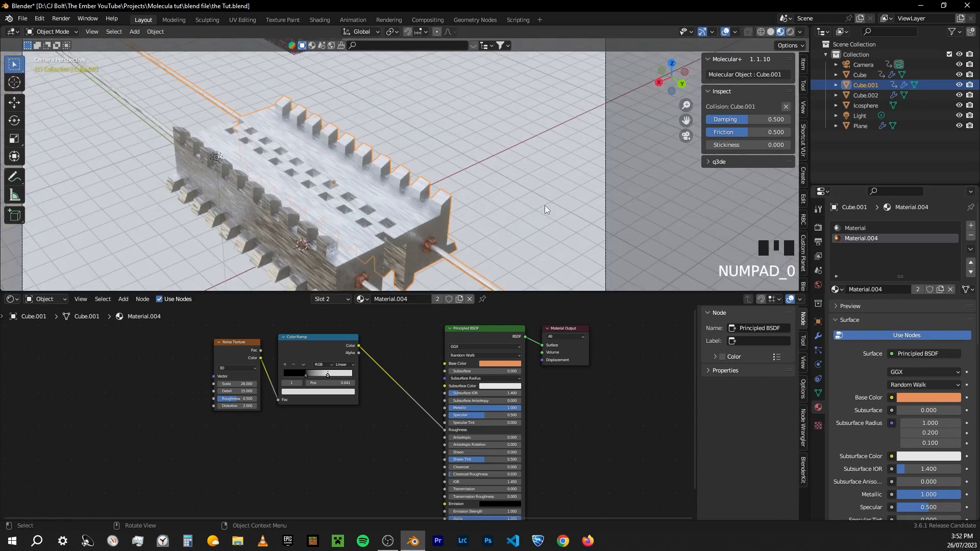
shift+middle_drag(485, 180, 519, 199)
click(523, 137)
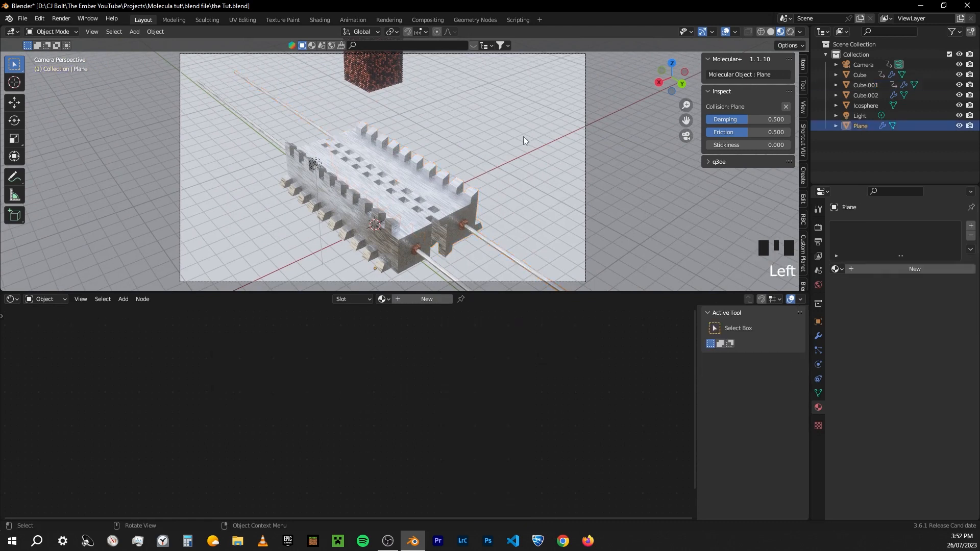
click(440, 298)
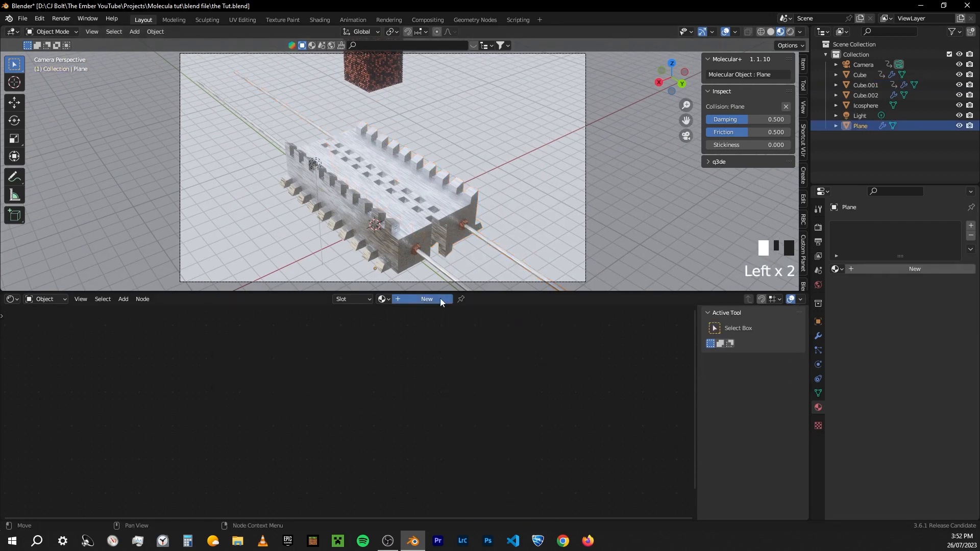
click(486, 339)
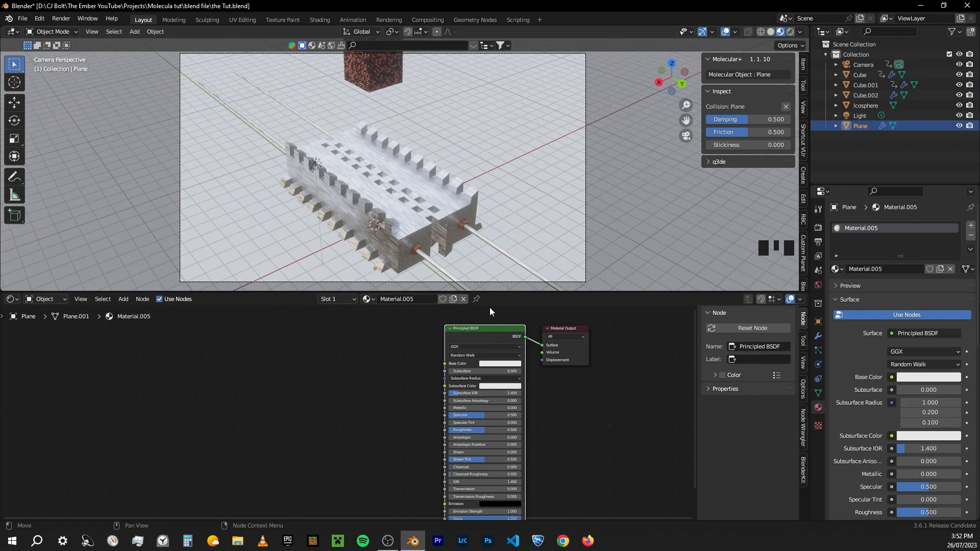
Paste the copied Noise Texture and Color Ramp nodes into Material.005 and connect the ramp's Color output to the Principled BSDF's Roughness
middle_drag(413, 348, 461, 350)
key(shift+a)
click(460, 350)
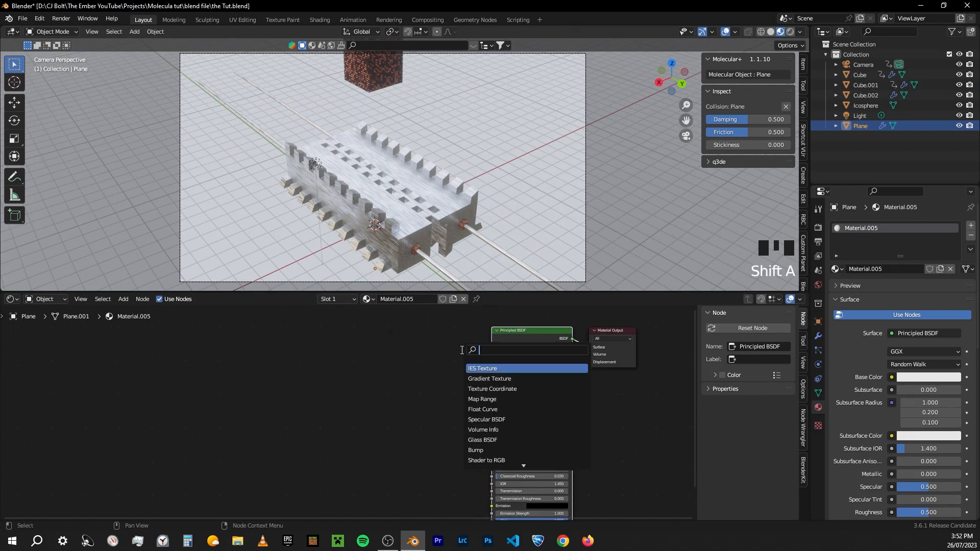
key(ctrl+v)
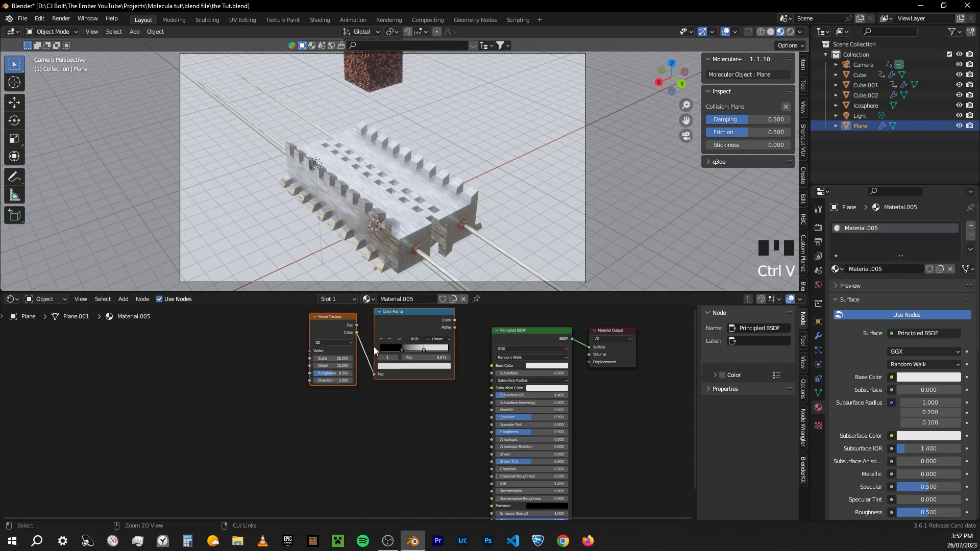
drag(424, 329, 493, 431)
click(413, 330)
Darken the Base Color of the ground plane's material all the way to black, value 0
click(549, 371)
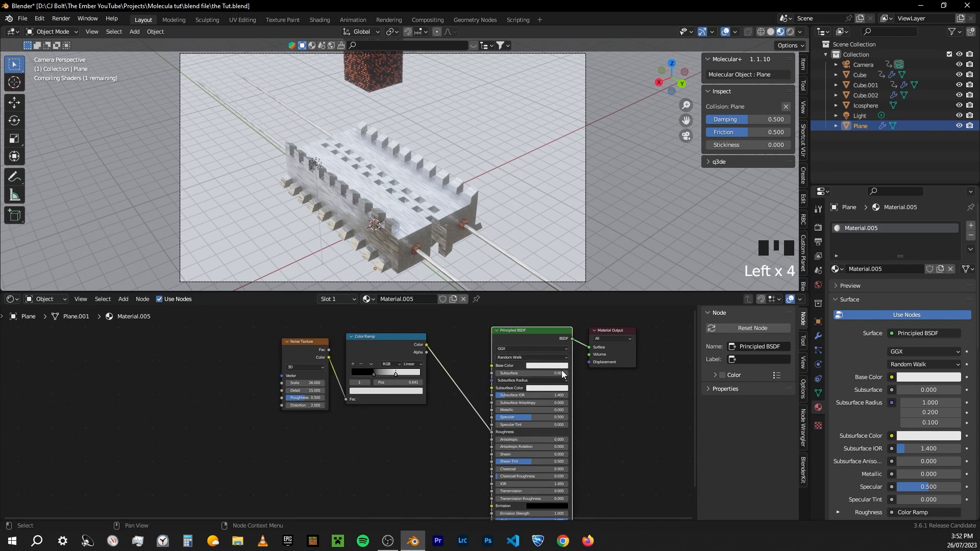
click(554, 366)
click(559, 325)
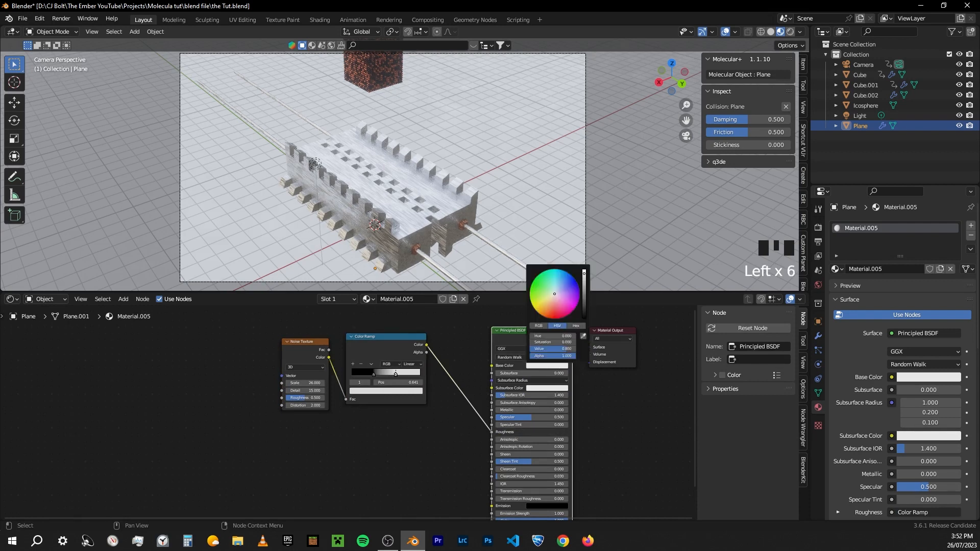
drag(584, 274, 583, 310)
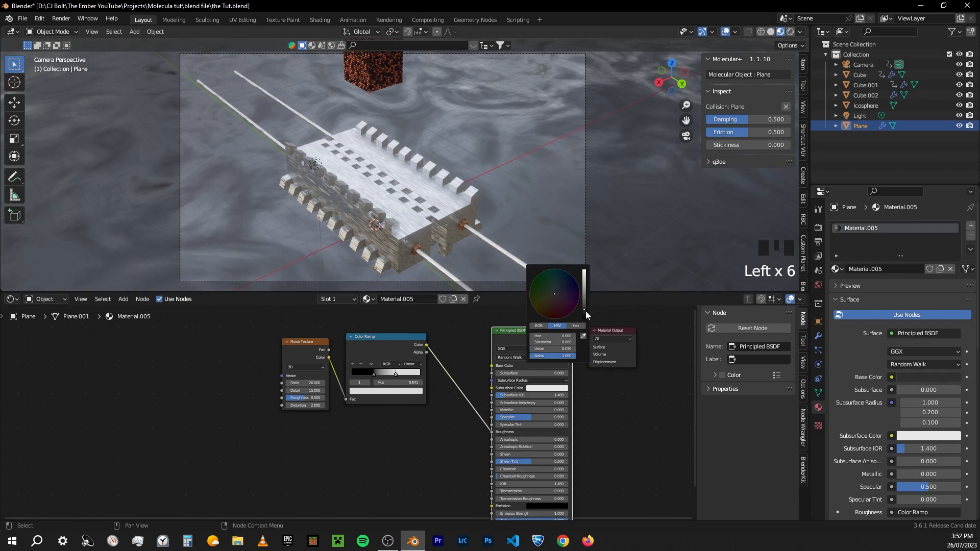
click(553, 365)
drag(582, 313, 583, 317)
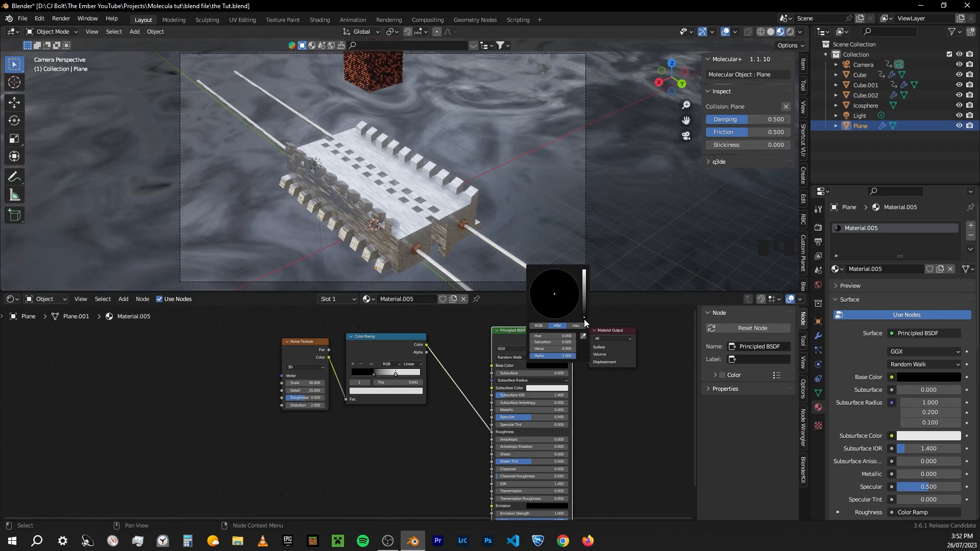
Lighten the Color Ramp's black stop to a light grey with a value of about 0.71 and check the ground plane's reflections
click(398, 391)
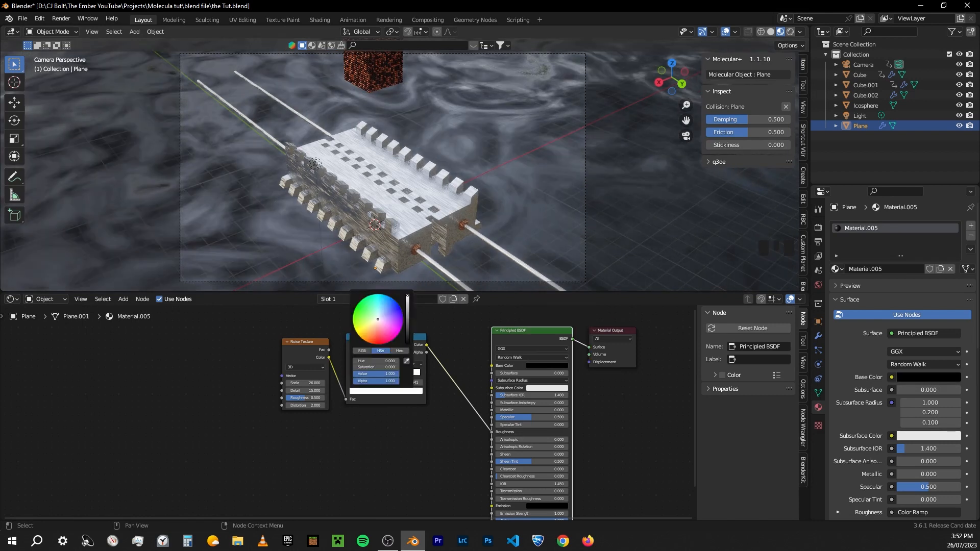
drag(408, 301, 408, 305)
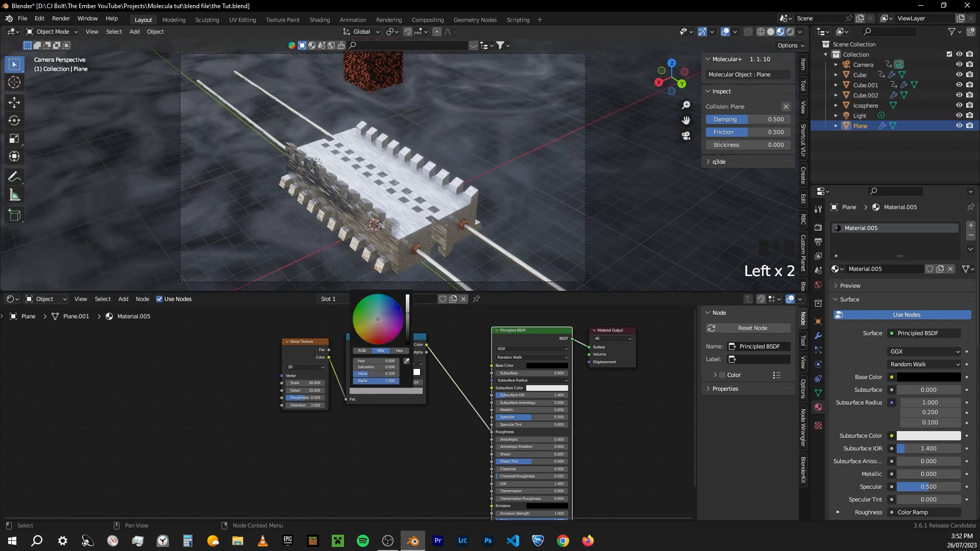
click(374, 372)
click(380, 392)
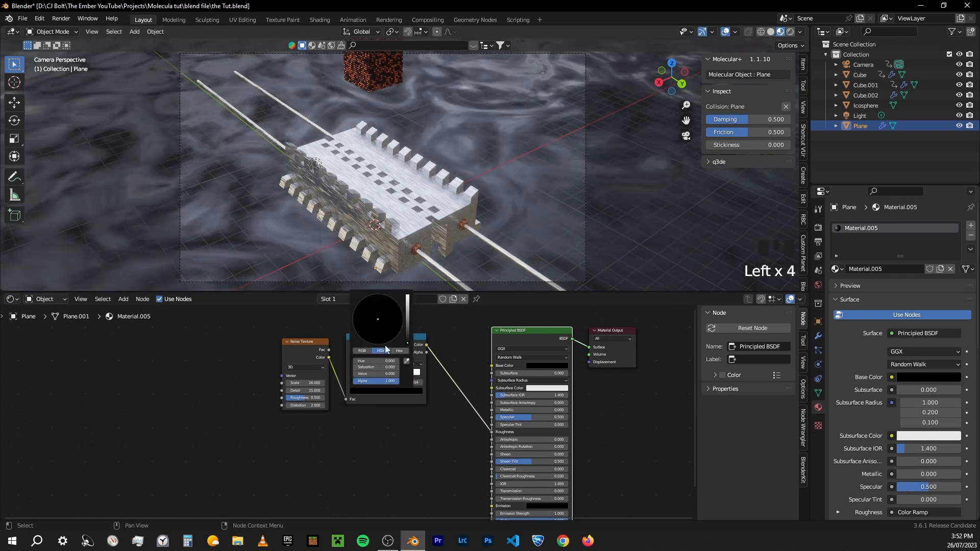
drag(407, 342, 407, 300)
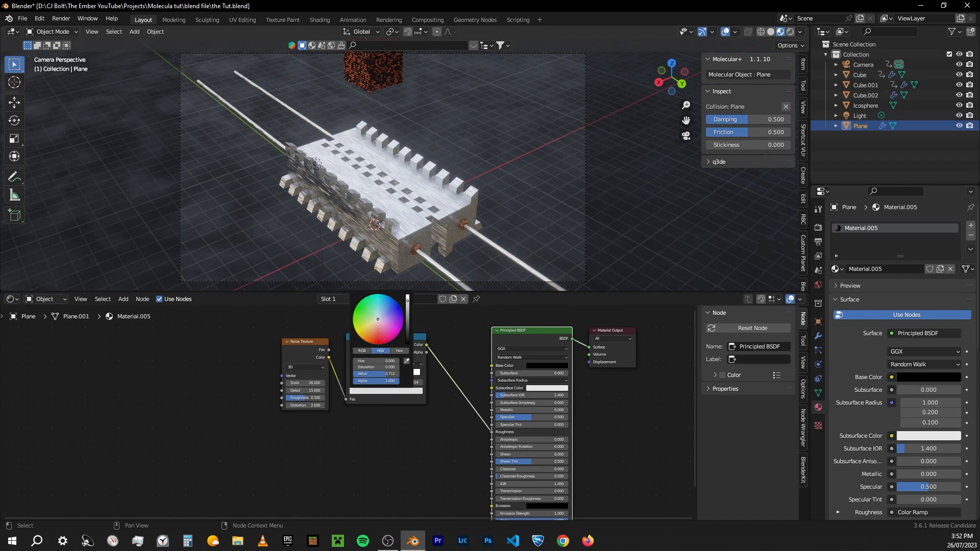
click(431, 428)
scroll(306, 204, up, 2)
scroll(306, 204, down, 4)
middle_drag(275, 214, 569, 220)
scroll(436, 230, up, 1)
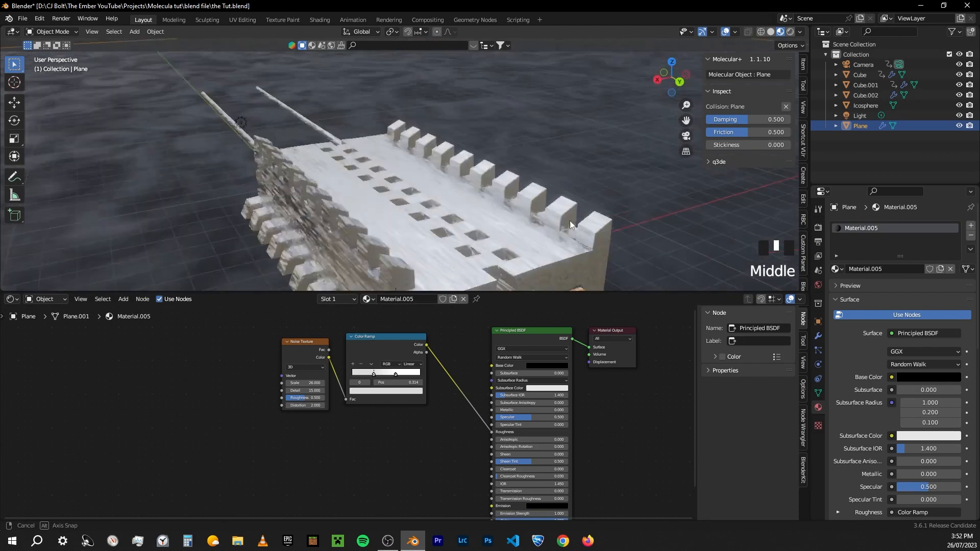
scroll(572, 220, down, 4)
key(KP_0)
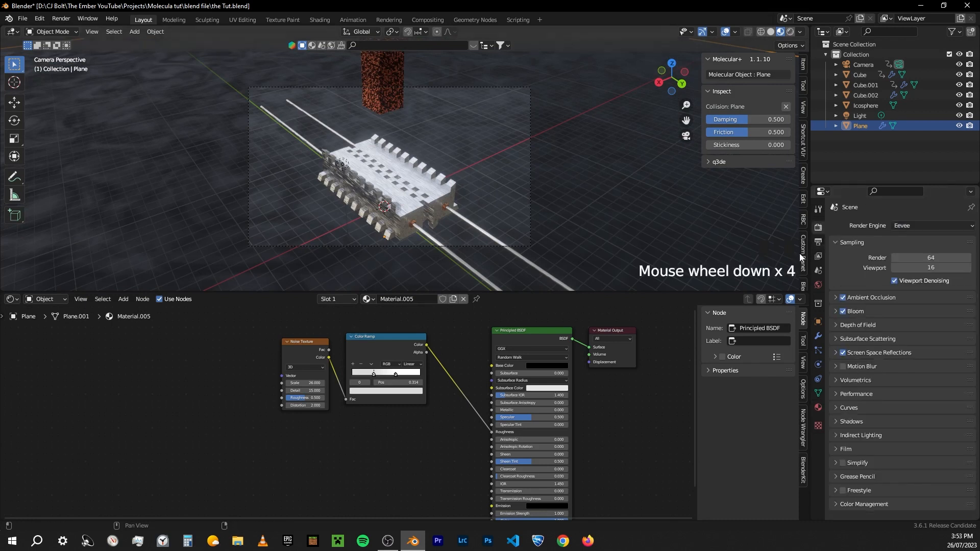
Set the render output path to // and the output file format to FFmpeg Video
click(818, 227)
click(818, 241)
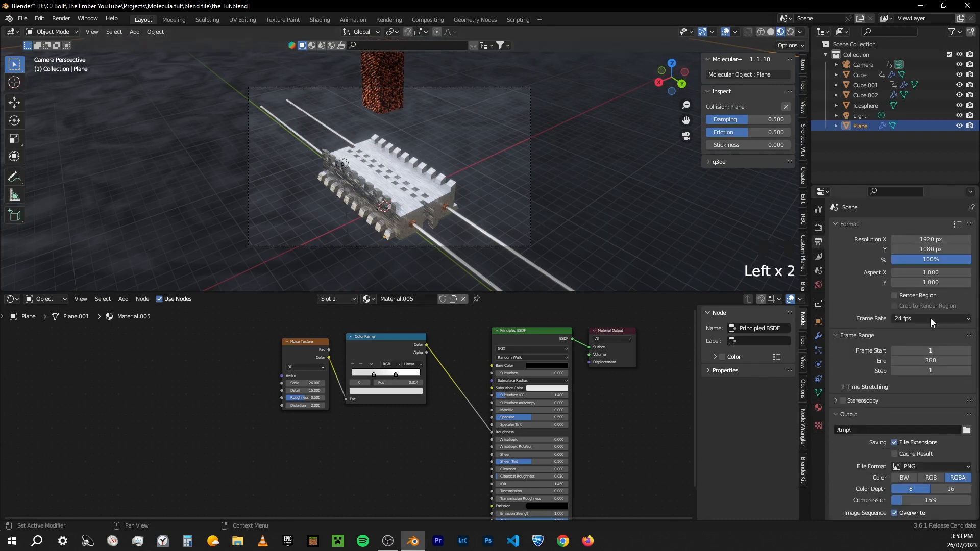
scroll(886, 344, down, 6)
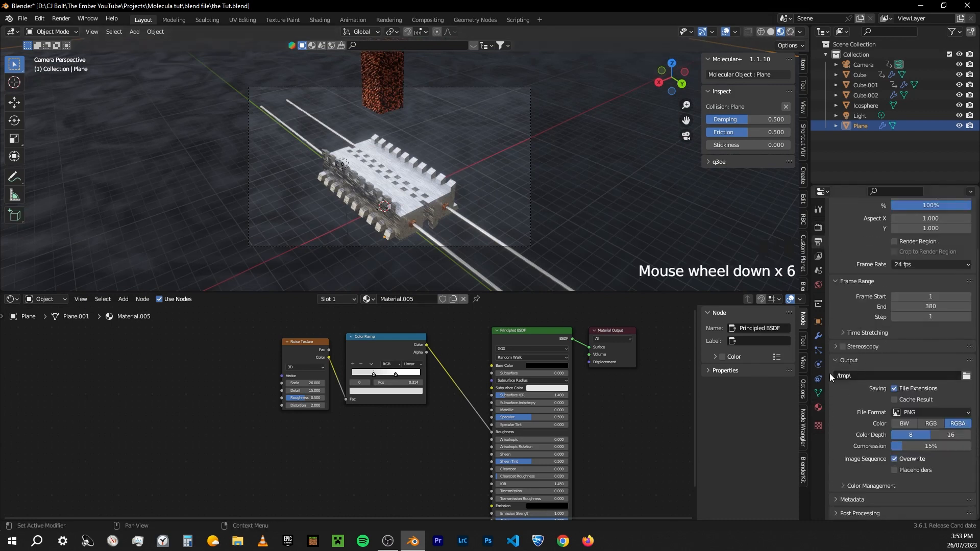
click(921, 412)
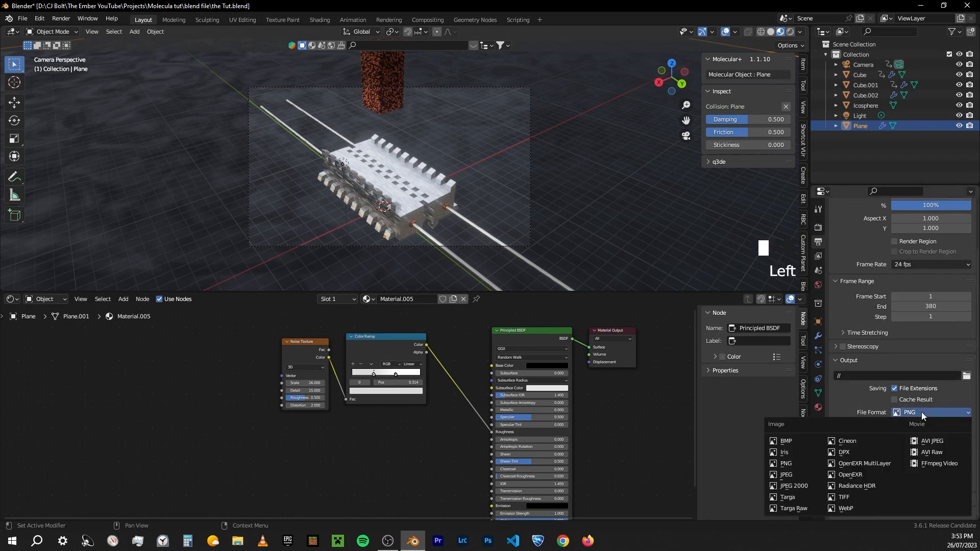
click(927, 462)
Set the video encoding container to MPEG-4 and save the file
click(853, 485)
scroll(857, 482, down, 3)
click(924, 440)
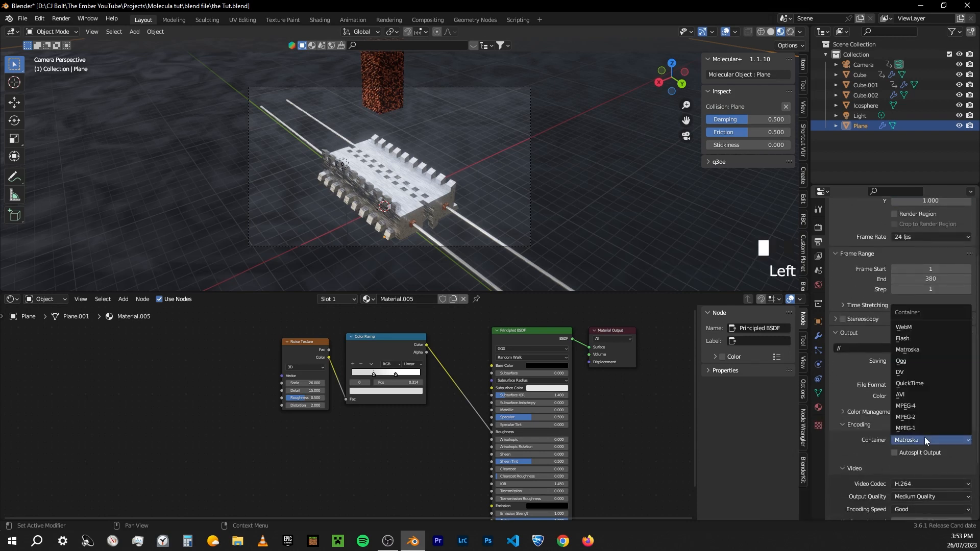
click(931, 406)
scroll(932, 405, down, 4)
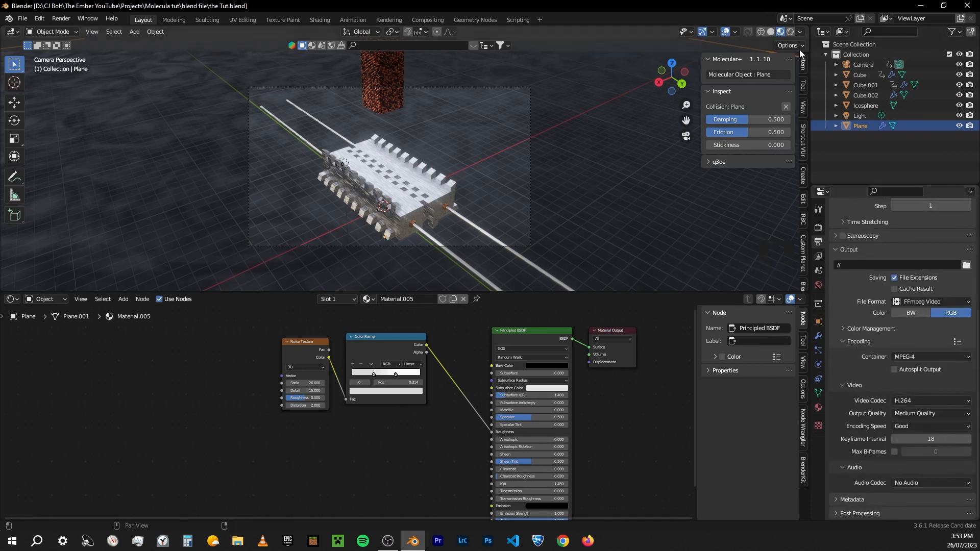
Switch the viewport to Rendered shading, inspect the lighting on the rollers and return to the camera view
click(791, 33)
scroll(362, 250, up, 5)
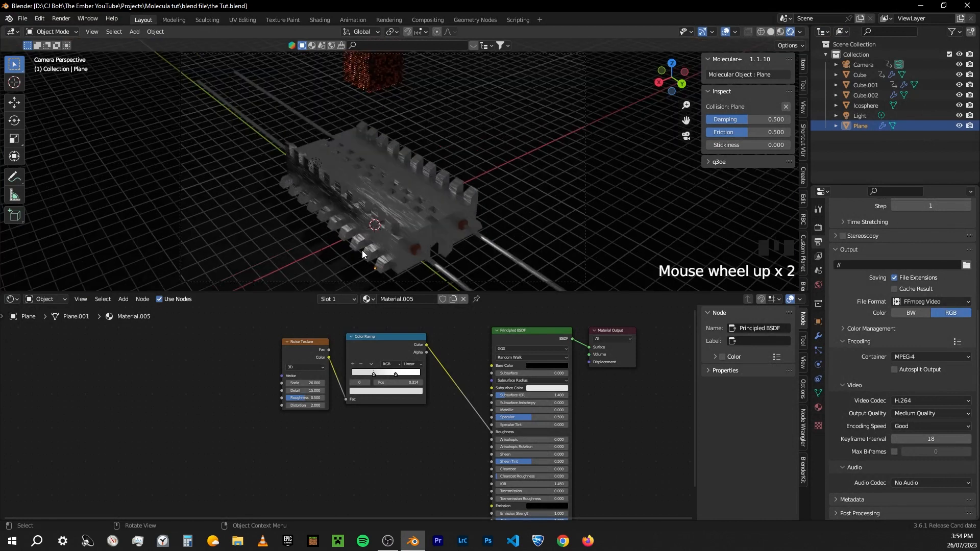
middle_drag(416, 240, 405, 219)
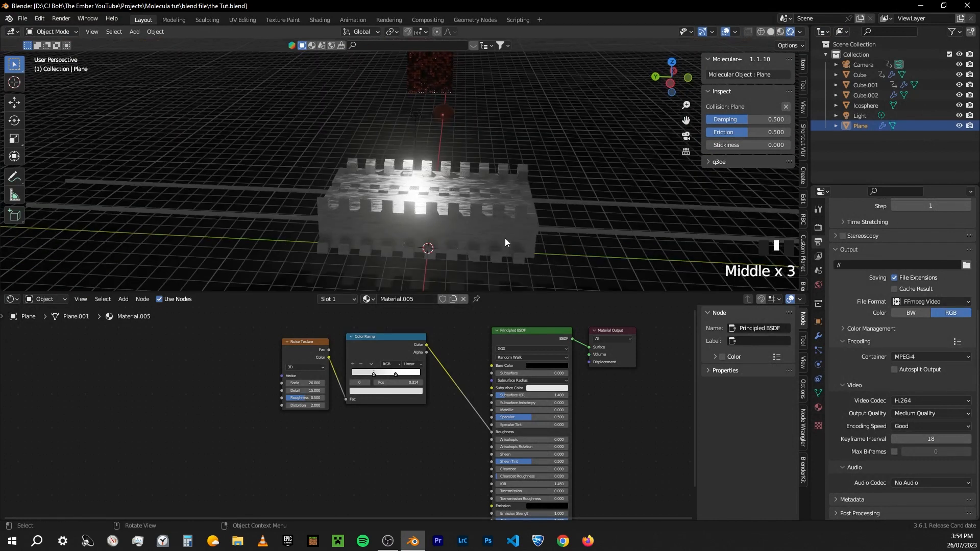
key(Right)
key(KP_0)
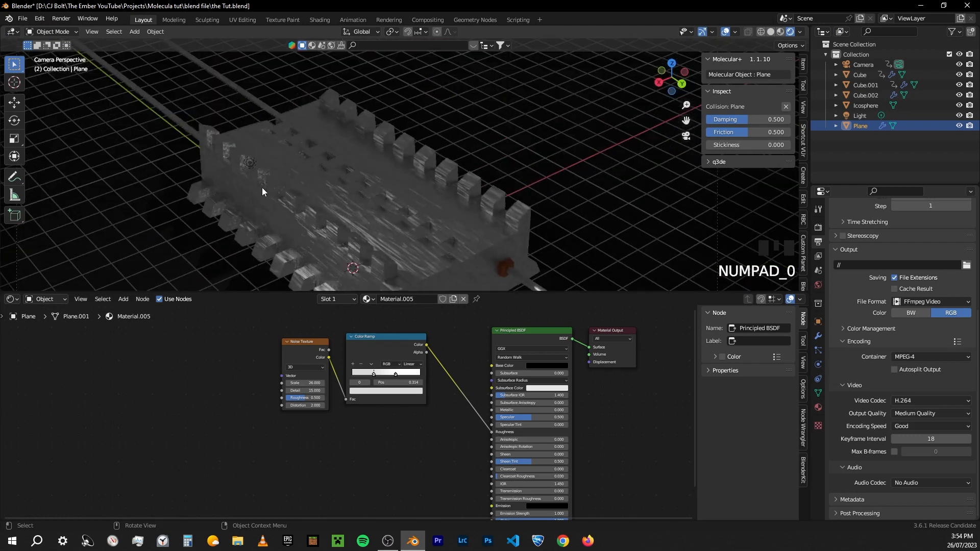
Select the existing point light and lower it about 4 m along the global Z axis
click(245, 162)
click(248, 162)
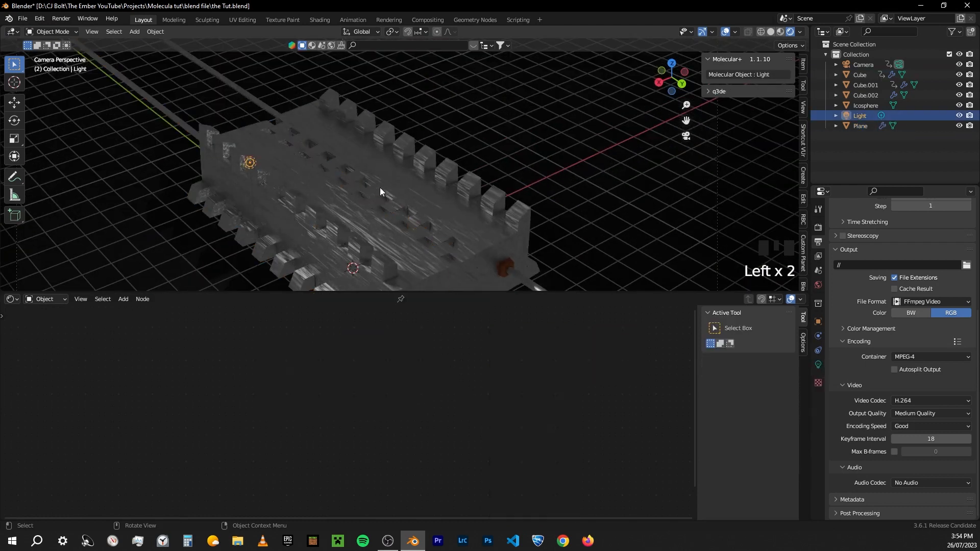
key(g)
key(z)
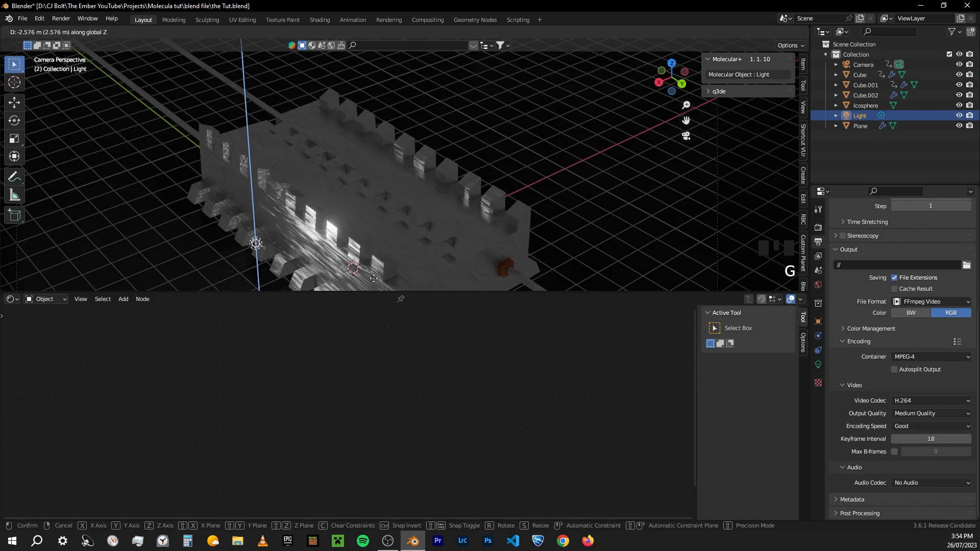
click(472, 41)
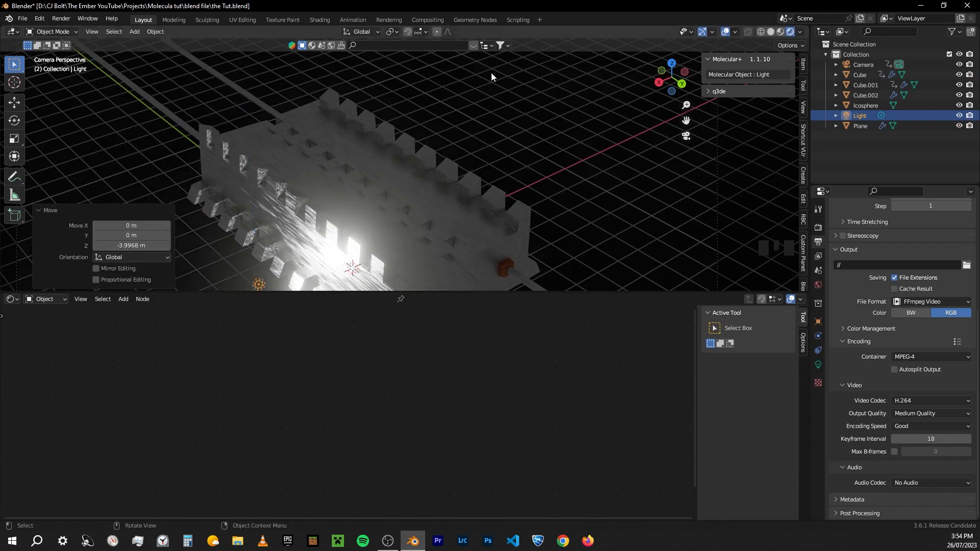
Move the light horizontally about -13.02 m in X and -5.24 m in Y, and raise it about 0.28 m
key(g)
key(shift+z)
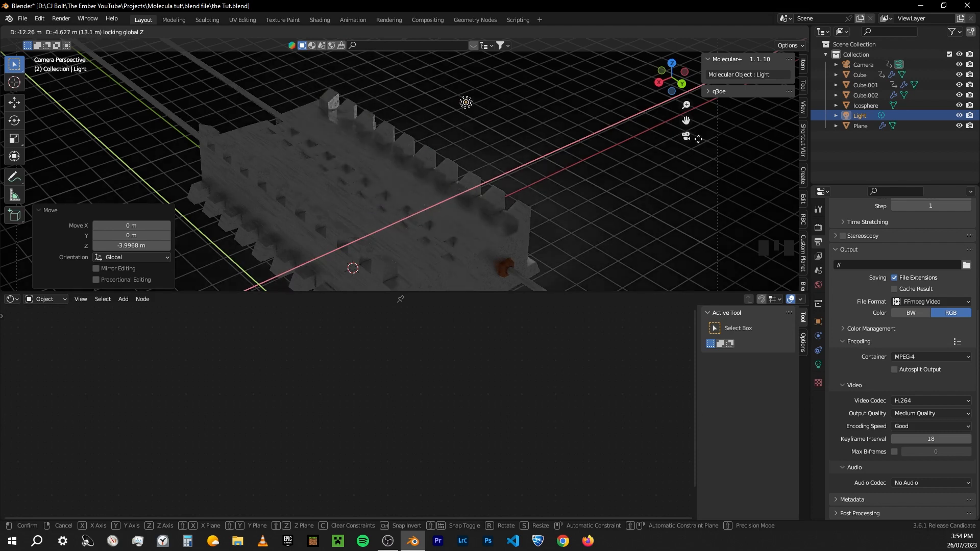
click(545, 137)
middle_drag(545, 137, 522, 149)
key(KP_0)
key(g)
key(z)
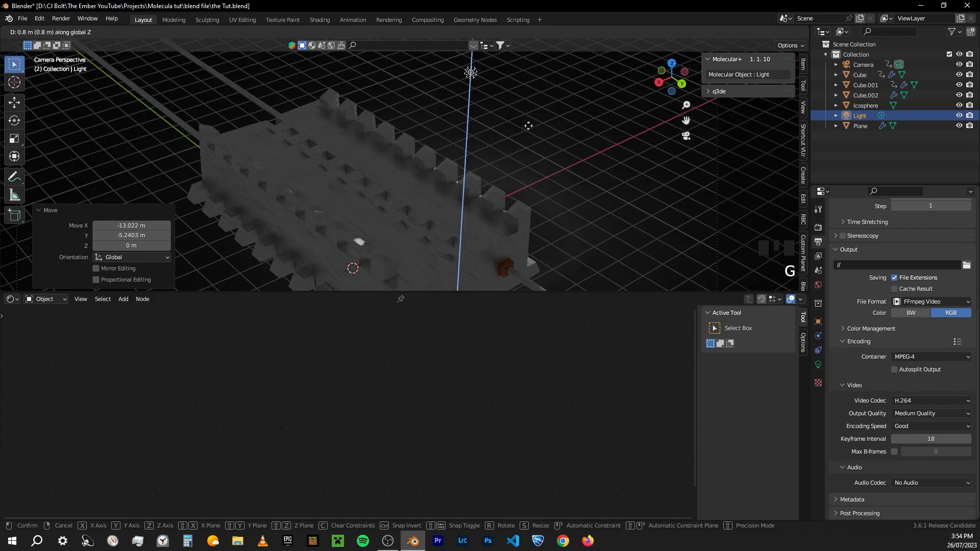
click(529, 144)
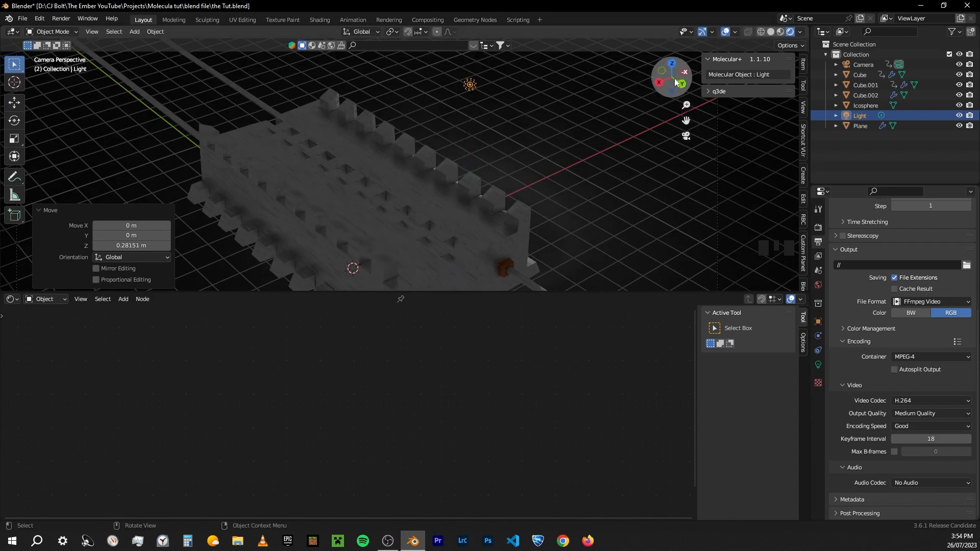
Duplicate the light and place the copy about 15.57 m in X, -11.29 m in Y and -1.14 m in Z from it
scroll(519, 137, down, 3)
key(shift+d)
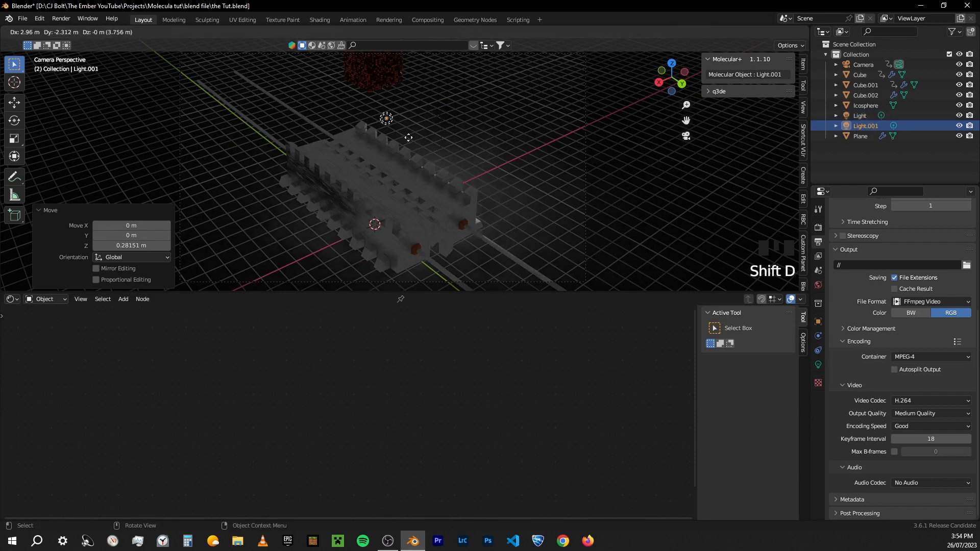
click(232, 156)
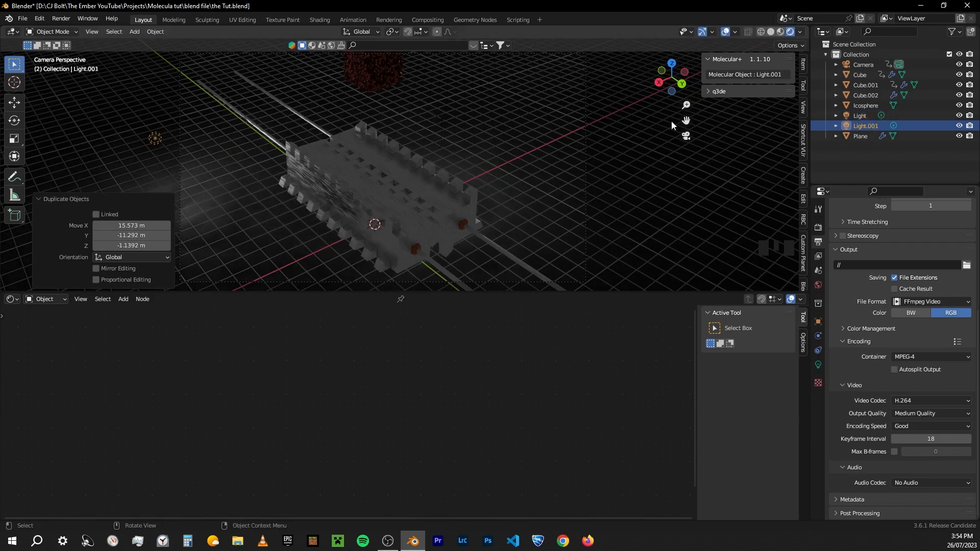
In top view, duplicate the second light and place the copy about -0.68 m in X and 25.67 m in Y from it
click(672, 63)
scroll(480, 178, down, 4)
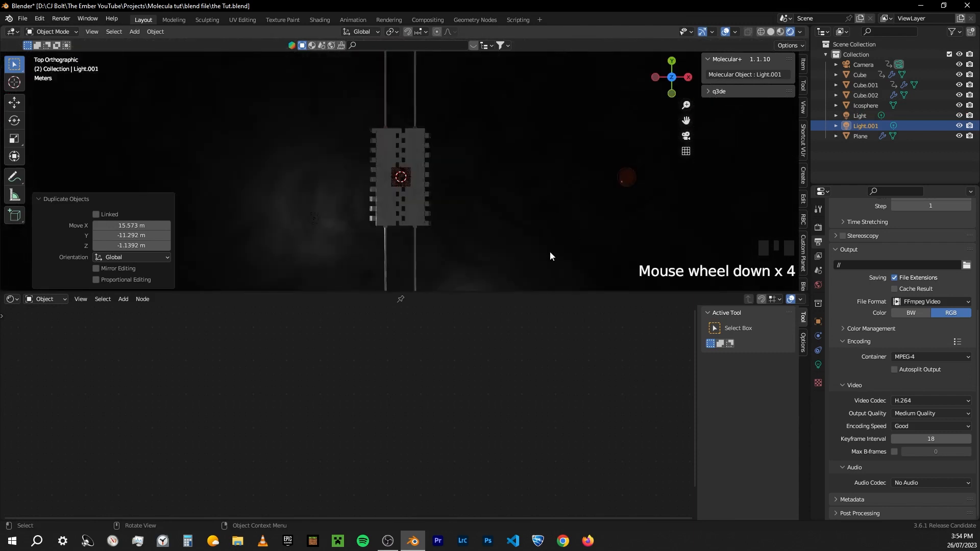
key(shift+d)
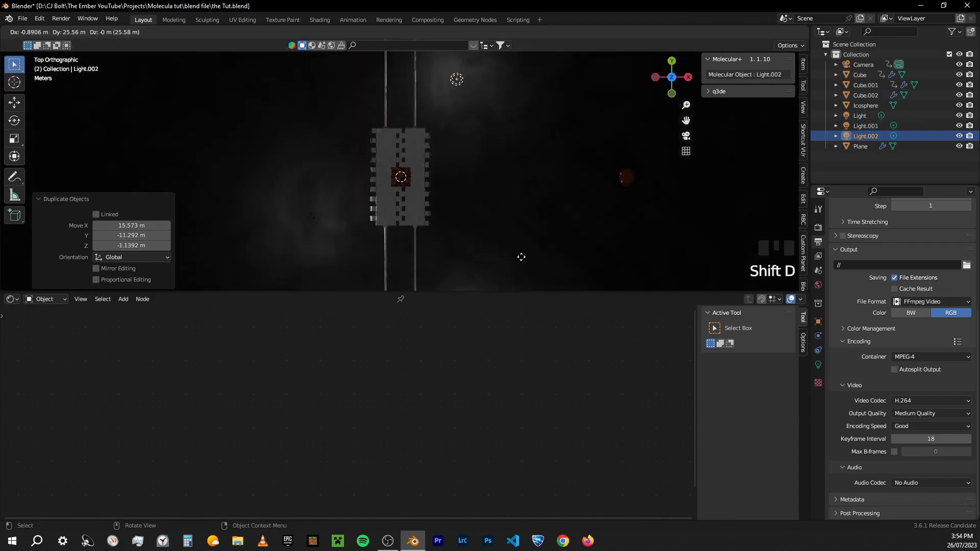
click(520, 260)
Add an area light at the world origin and return to the camera view
key(shift+a)
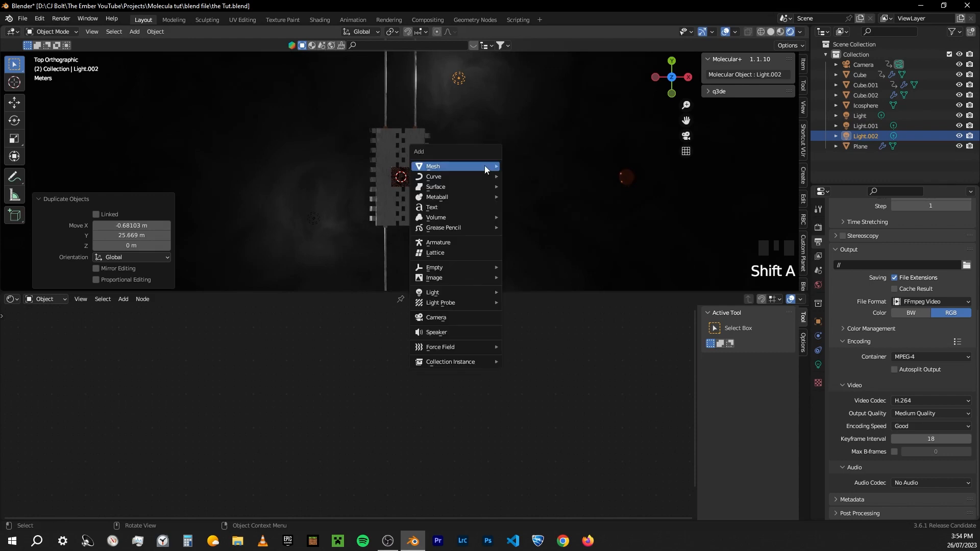
mouse_move(449, 292)
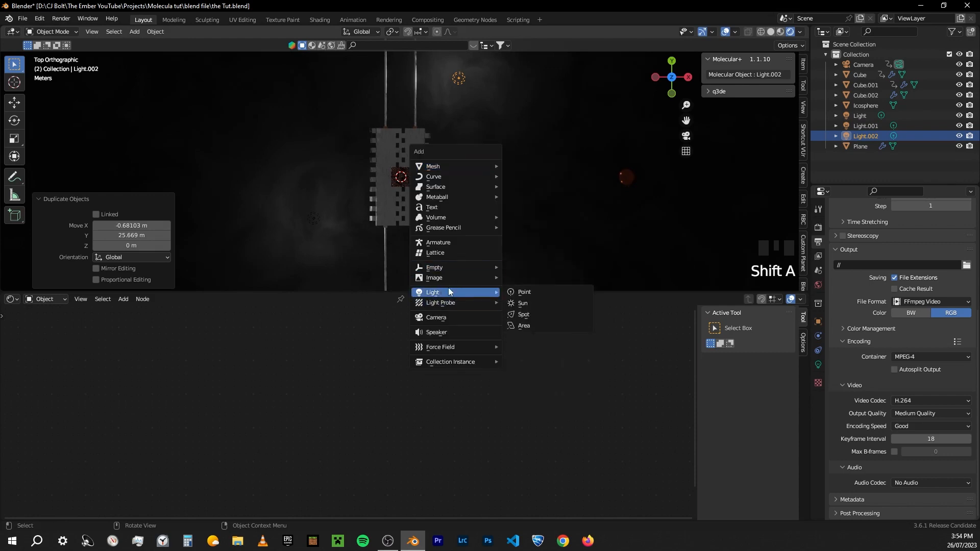
click(540, 328)
scroll(507, 154, up, 4)
key(KP_0)
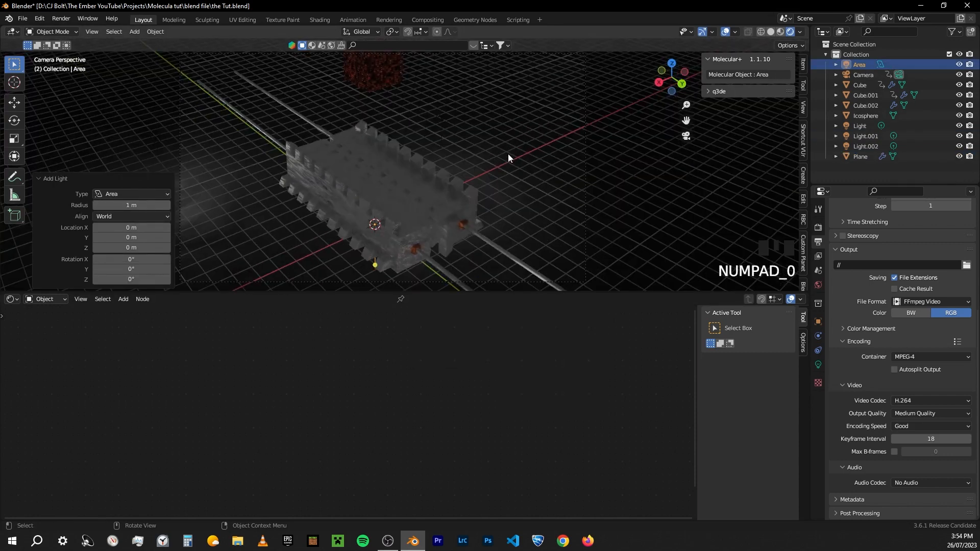
Raise the area light about 7.99 m along Z and scale it up by about 7.7
key(g)
key(z)
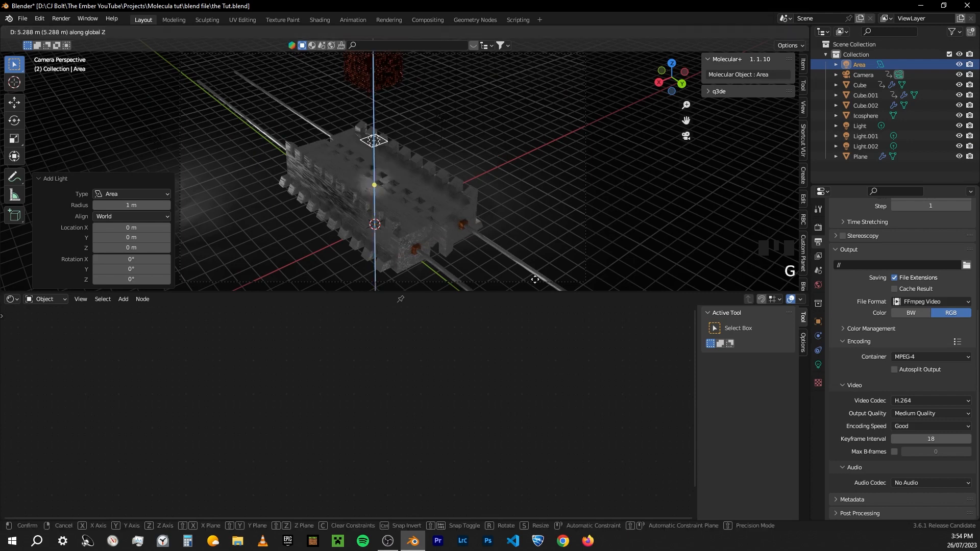
click(535, 269)
key(s)
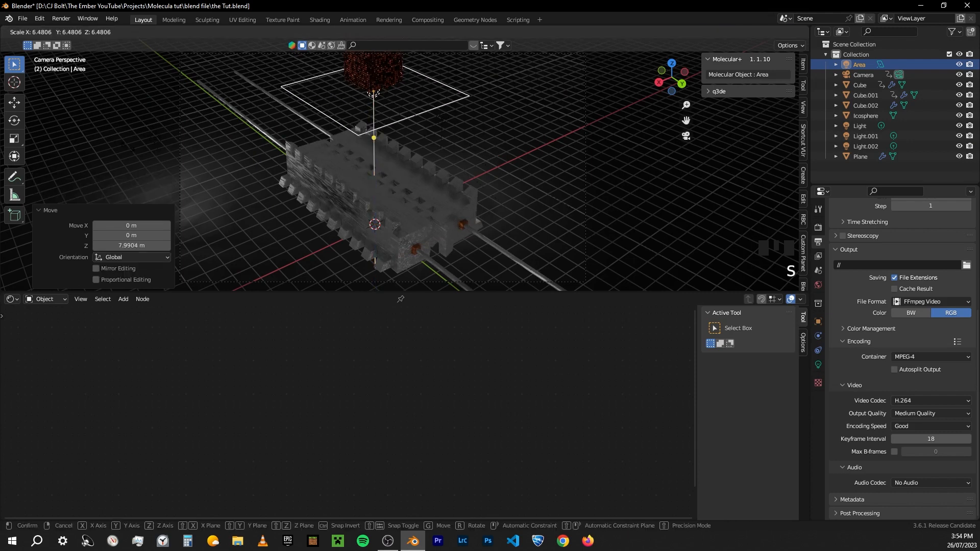
click(510, 175)
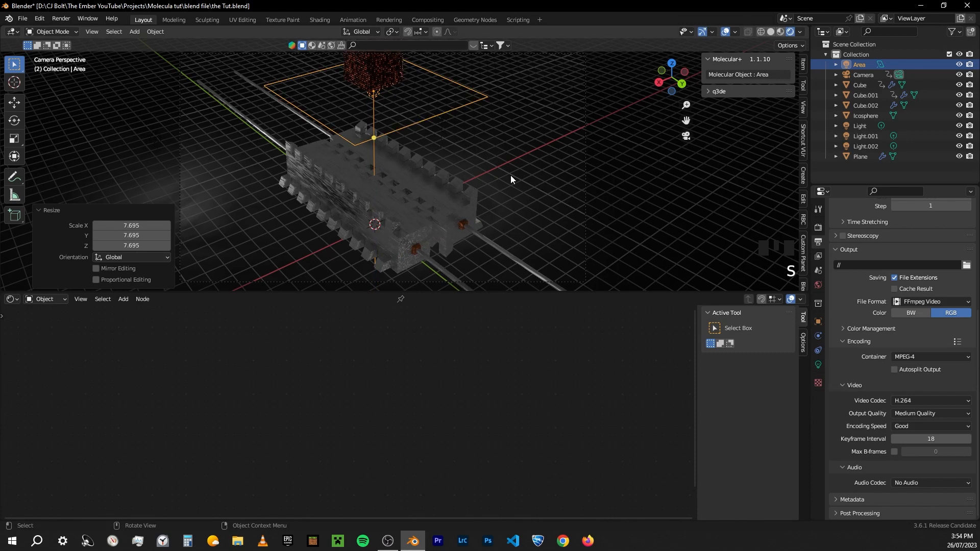
Move the area light about 6.87 m along X and rotate it about 54.5° around the global Y axis toward the rollers
key(g)
key(x)
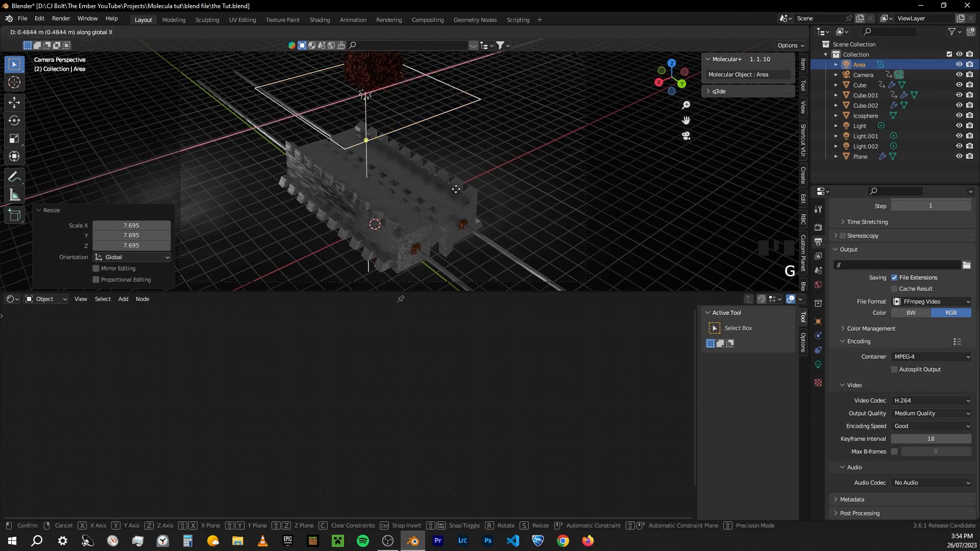
click(375, 205)
key(r)
key(x)
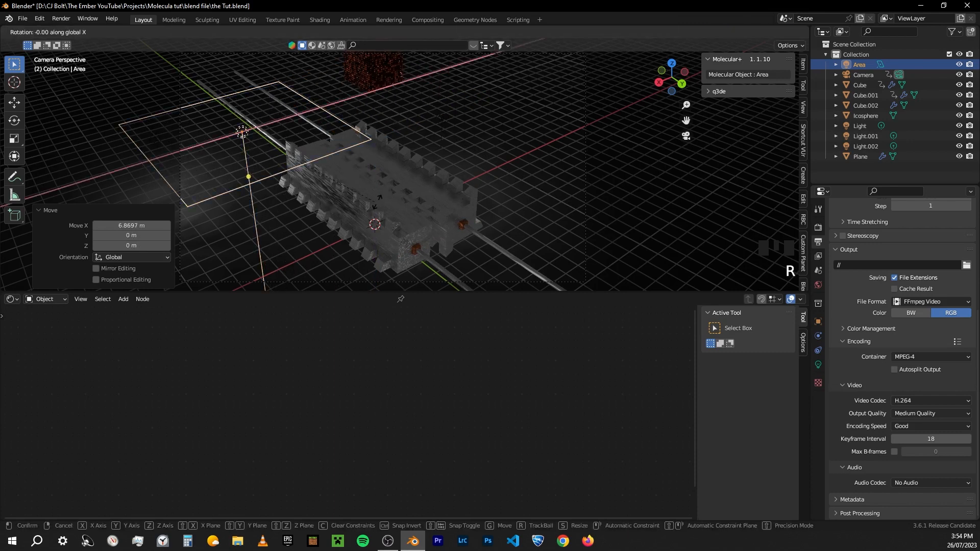
key(y)
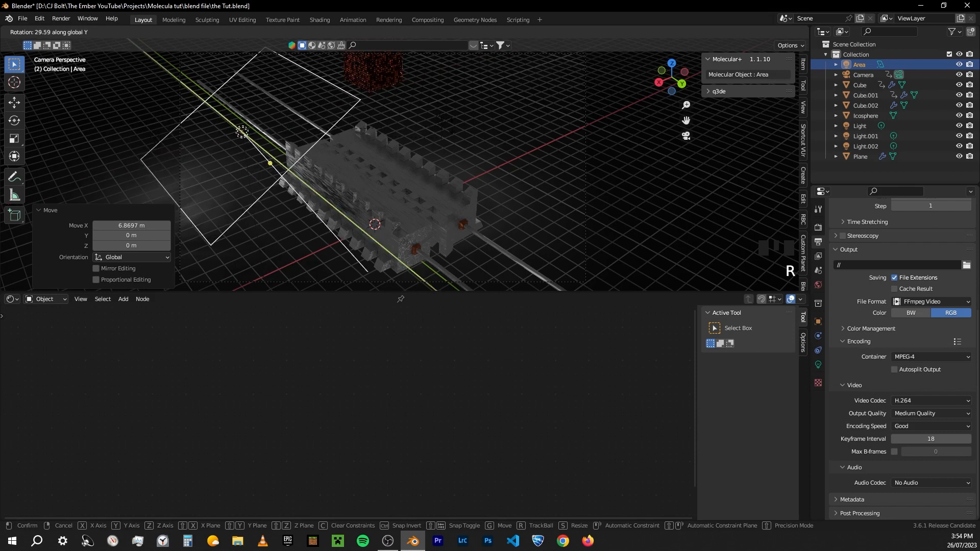
click(444, 287)
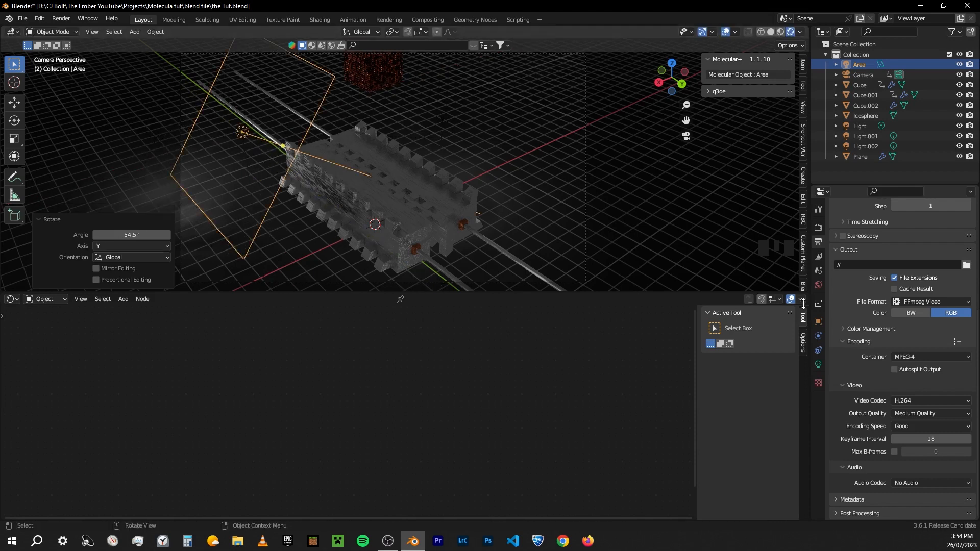
Set the area light's power to 900 W after trying 500 W, and save the file
click(818, 364)
double_click(929, 296)
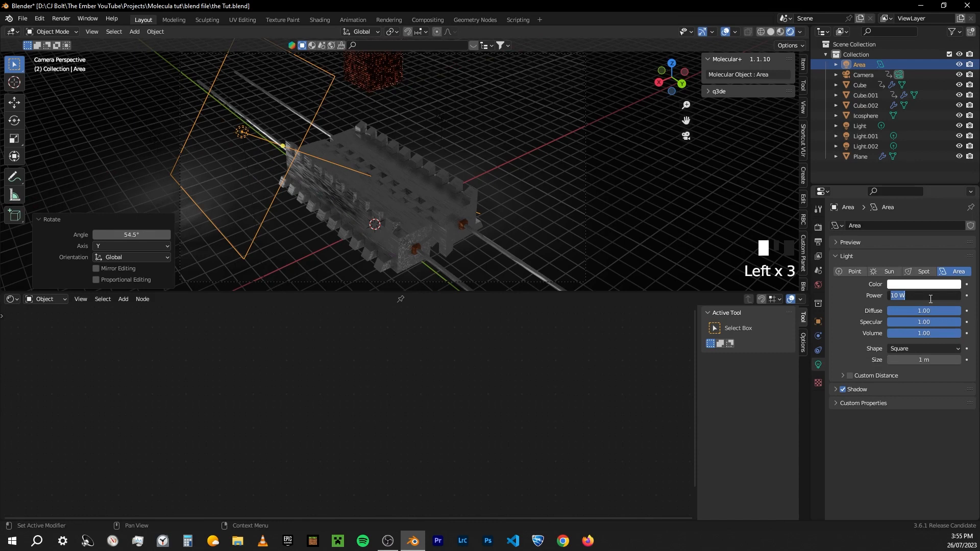
text(500)
key(Return)
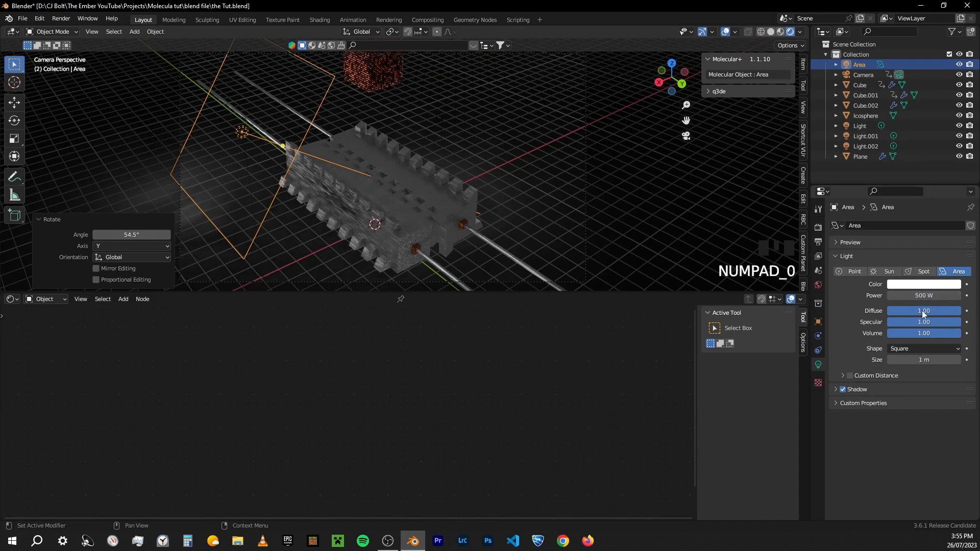
click(916, 296)
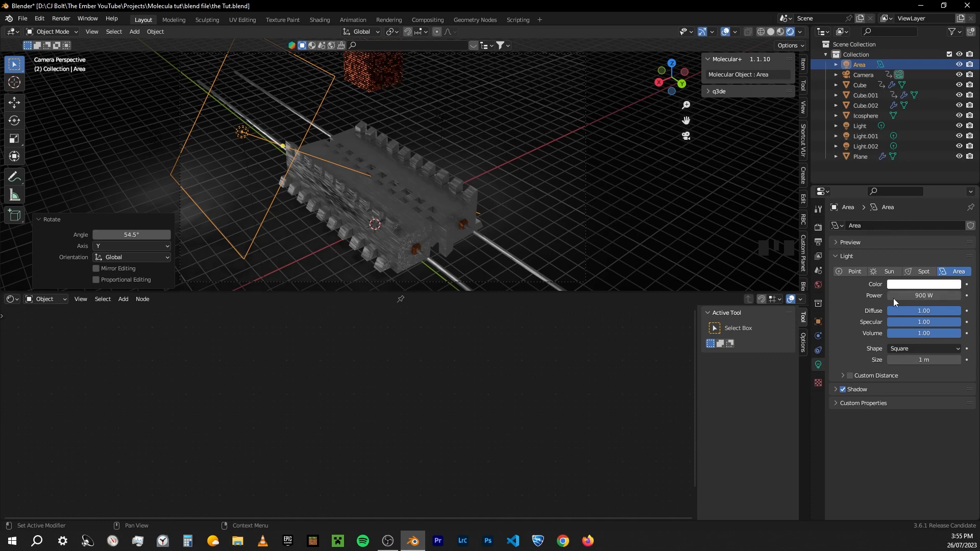
click(374, 464)
key(ctrl+s)
Darken the base color of the Cube.001 roller's first material, Material, to a mid grey
click(436, 189)
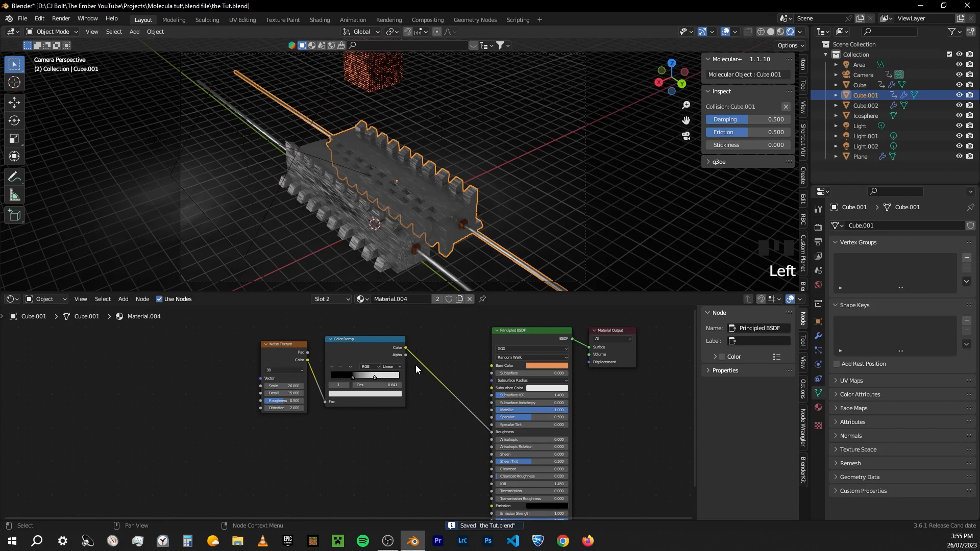
click(342, 298)
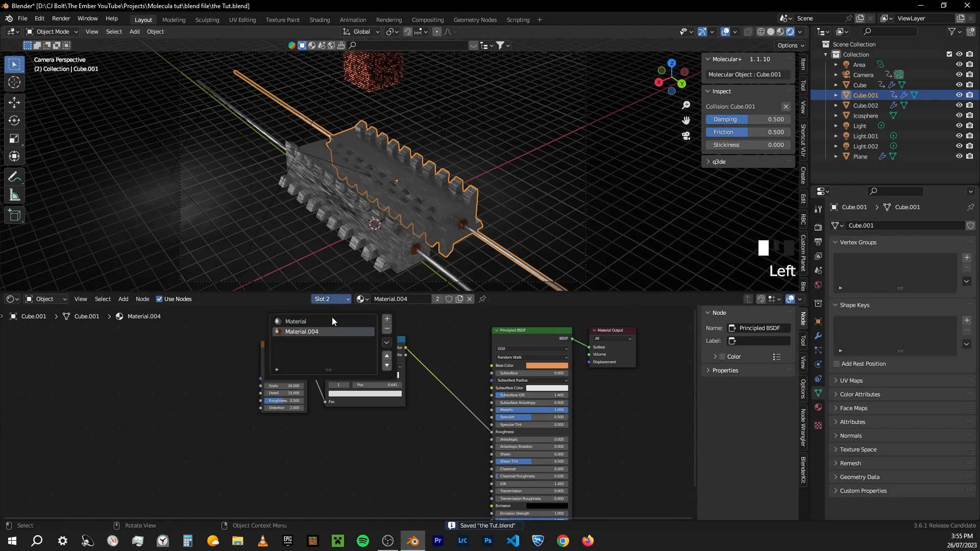
click(329, 321)
middle_drag(468, 347, 478, 364)
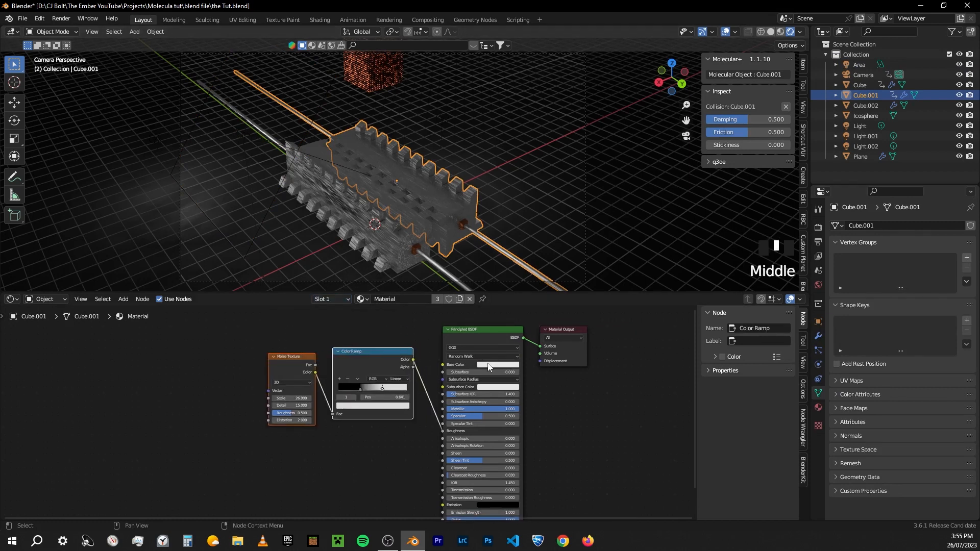
click(480, 364)
drag(535, 288, 535, 305)
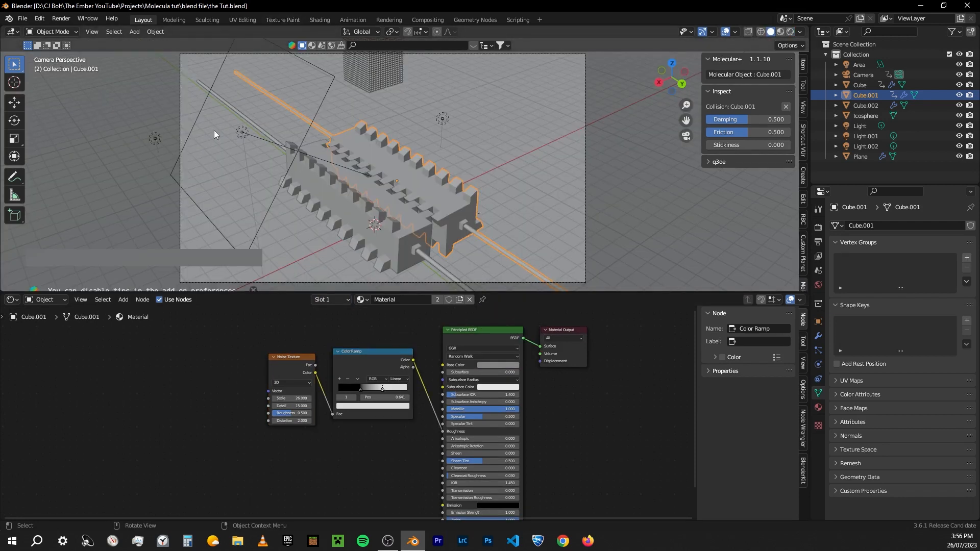
Lengthen the Cube roller's shaft by moving its near end face about -6.04 m along Y, and return to object mode in camera view
middle_drag(238, 125, 291, 138)
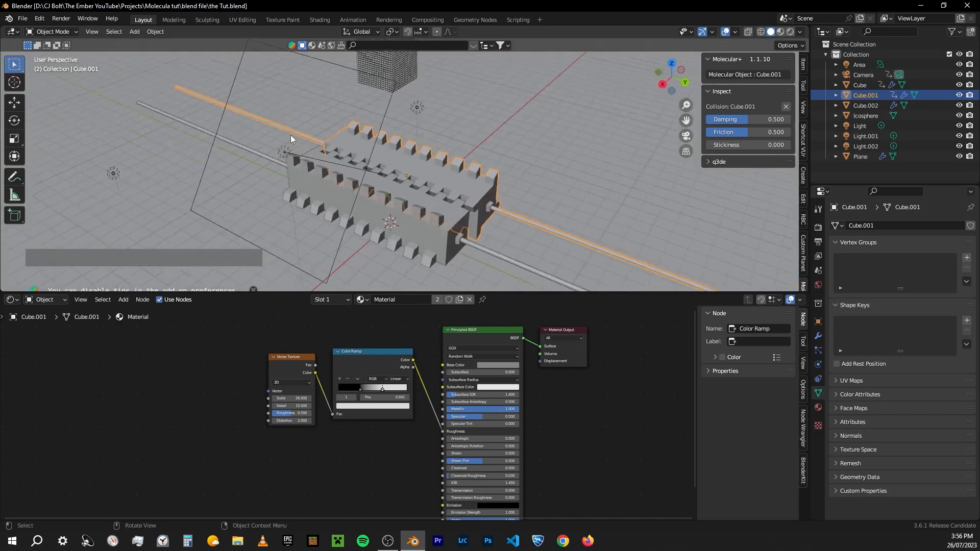
key(KP_0)
click(203, 85)
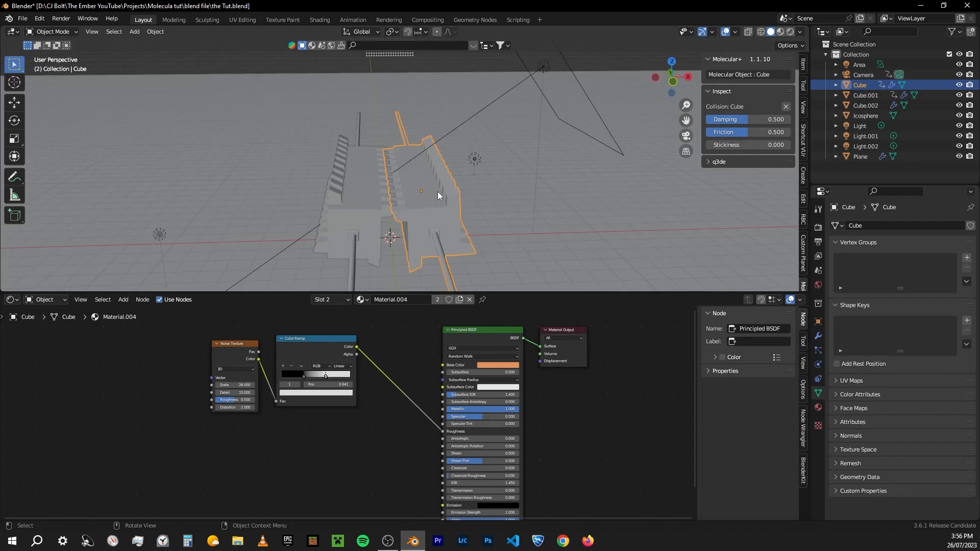
key(Tab)
middle_drag(434, 209, 414, 239)
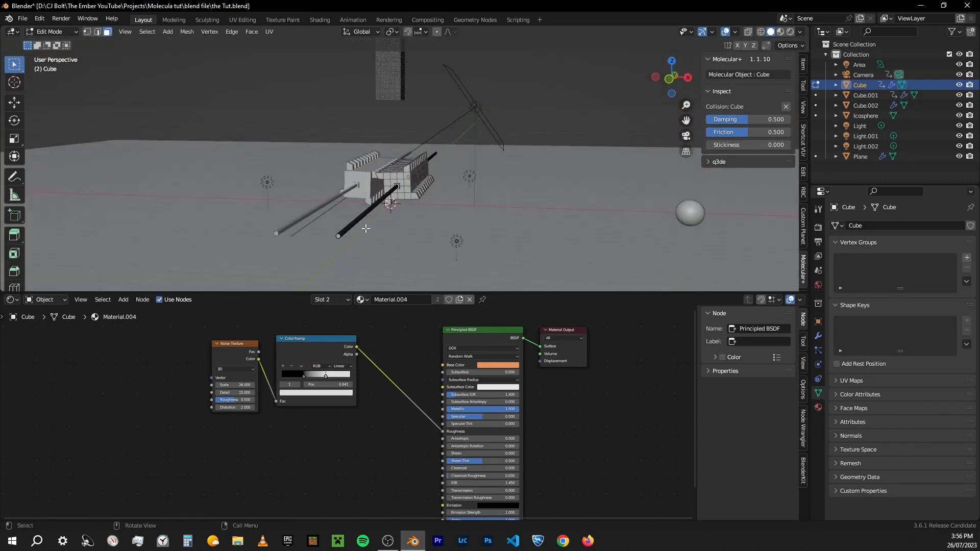
click(337, 235)
key(g)
key(y)
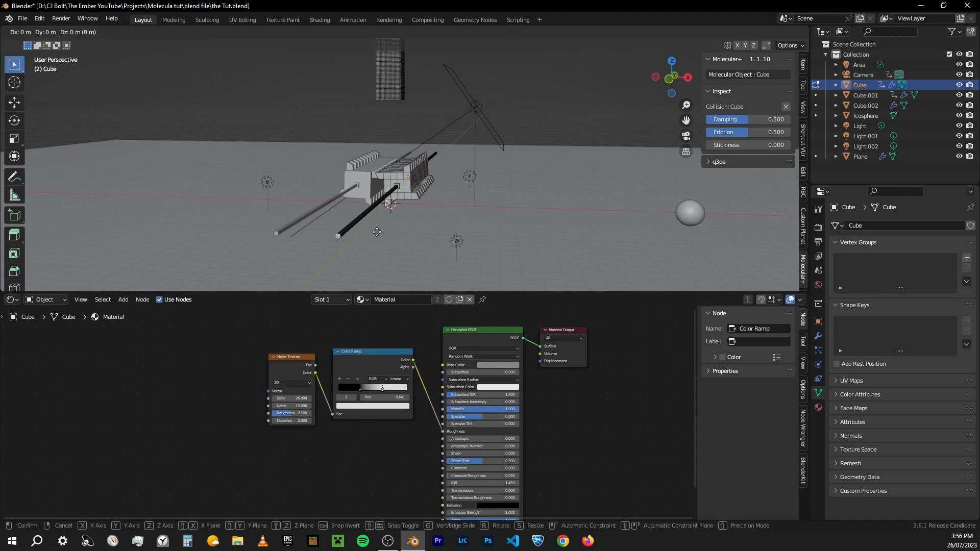
click(311, 265)
middle_drag(312, 266, 331, 274)
key(KP_0)
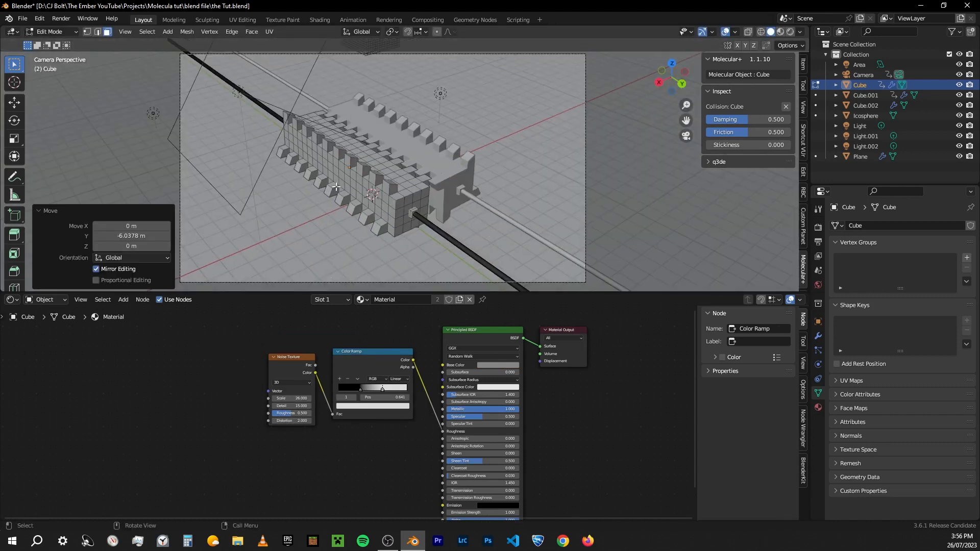
key(Tab)
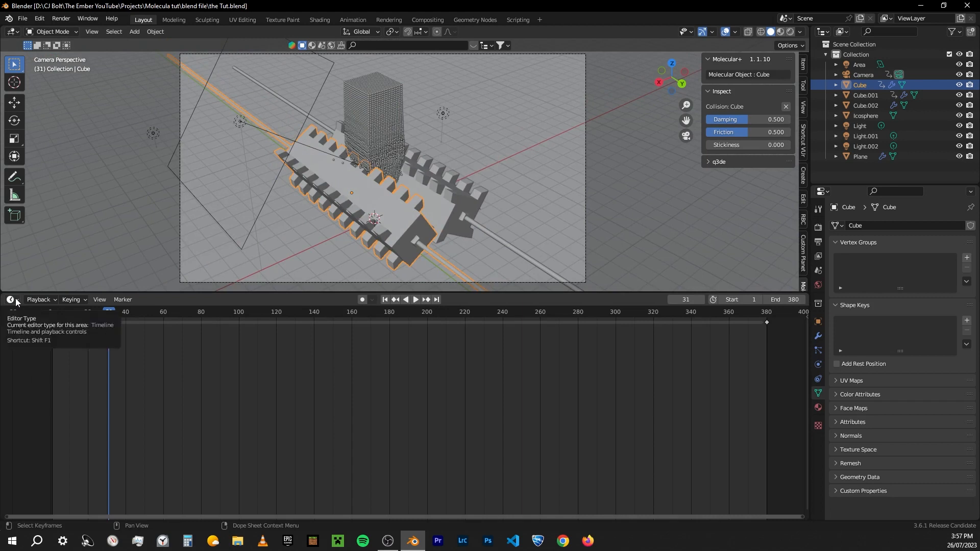
Show the Timeline, return to frame 1 and briefly play the animation
click(10, 300)
click(41, 300)
click(13, 299)
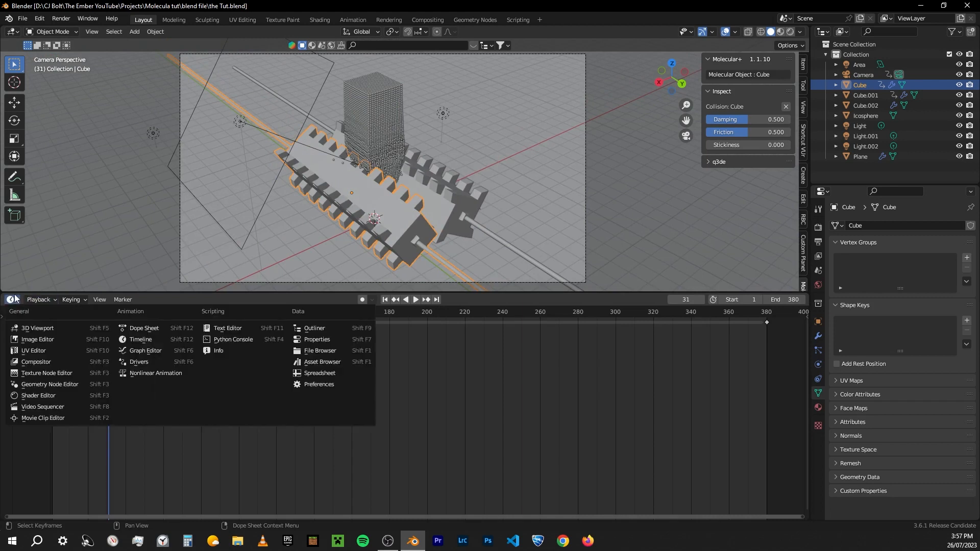
click(145, 342)
click(100, 299)
click(52, 313)
key(space)
key(space)
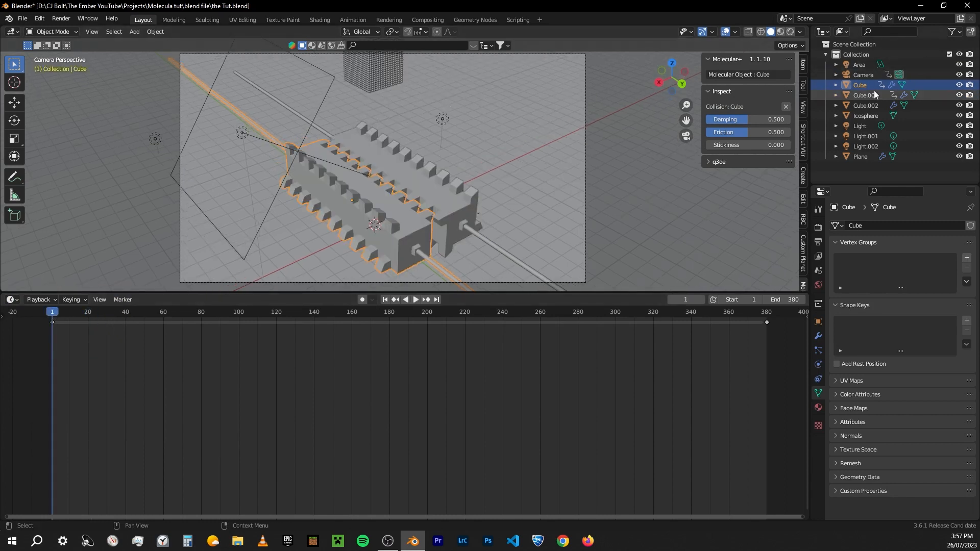
Move the camera about 0.43 m in view X and -1.55 m in view Y, and about 1.38 m back along its local Z
click(847, 77)
key(g)
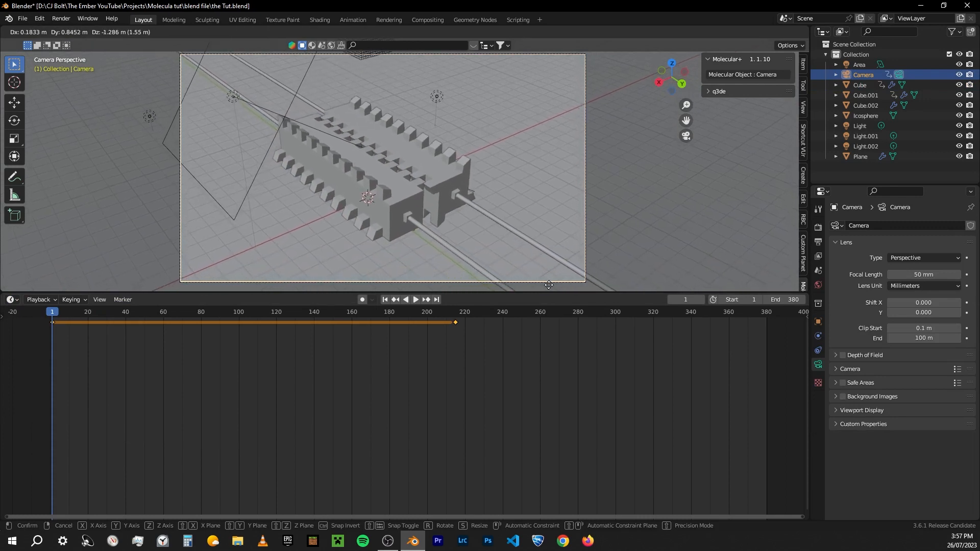
click(459, 199)
key(g)
key(z)
key(z)
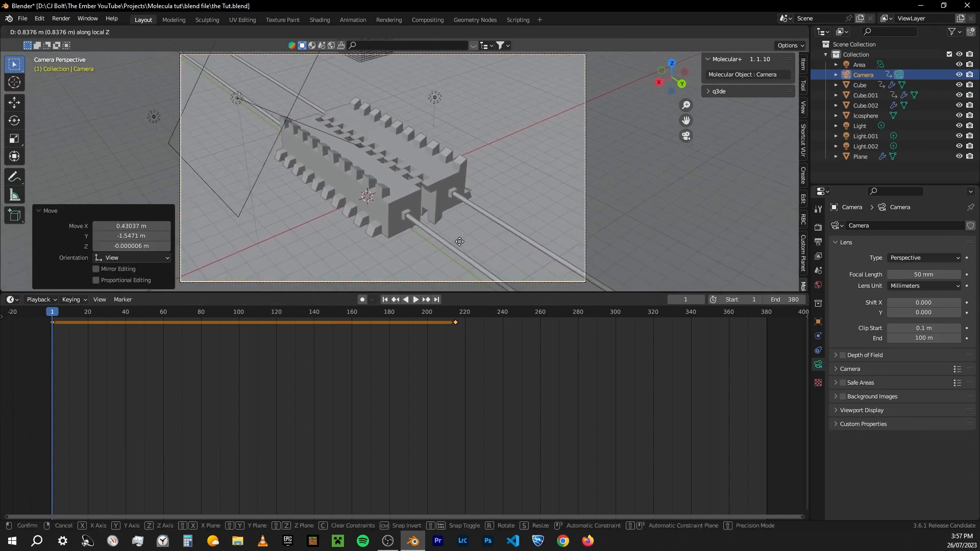
click(400, 130)
Insert a location keyframe for the camera at frame 1 and play the animation through the camera
key(i)
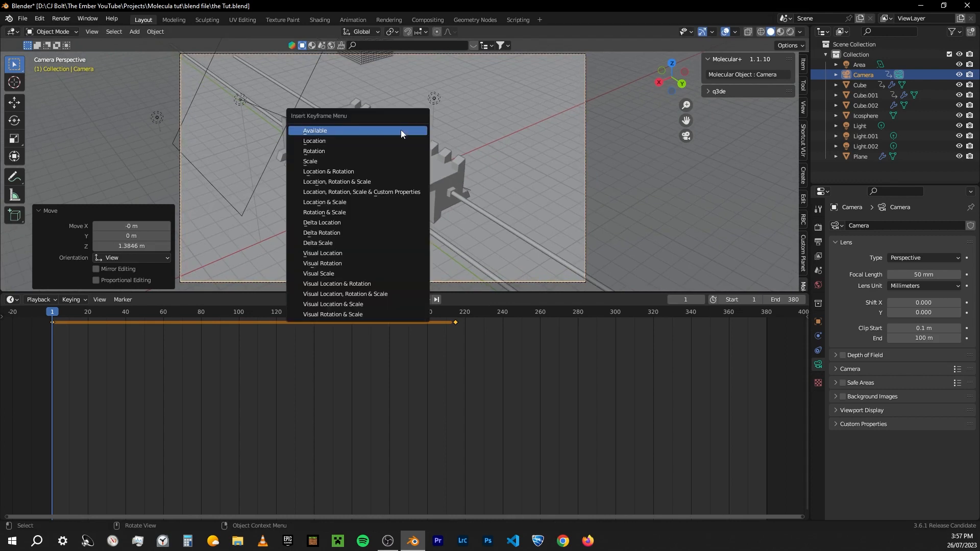
click(348, 143)
mouse_move(348, 143)
middle_down()
mouse_move(270, 142)
mouse_move(341, 139)
middle_up()
key(space)
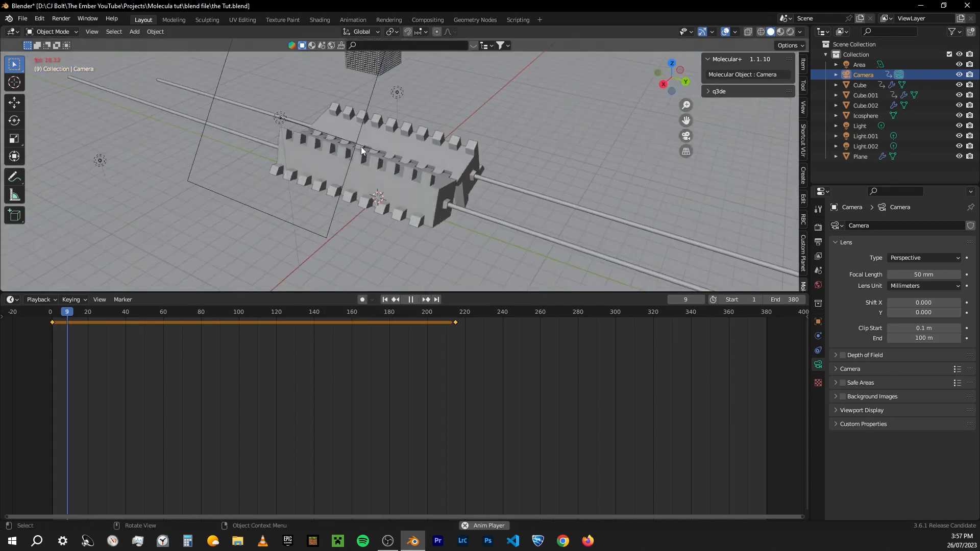
key(KP_0)
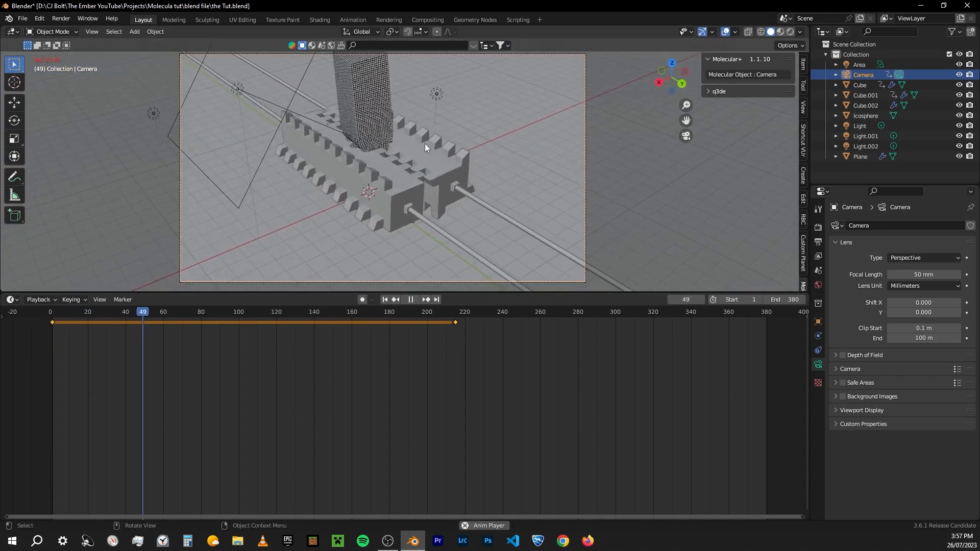
Lengthen the Cube.001 roller's shaft by moving its near end face in the negative Y direction, and return to object mode
middle_drag(363, 138, 427, 236)
click(428, 235)
click(446, 236)
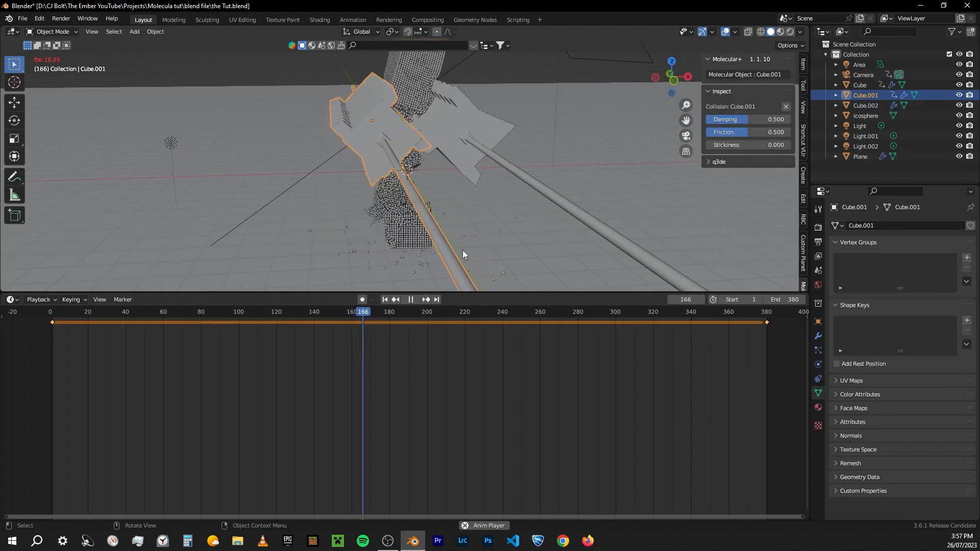
key(grave)
key(Escape)
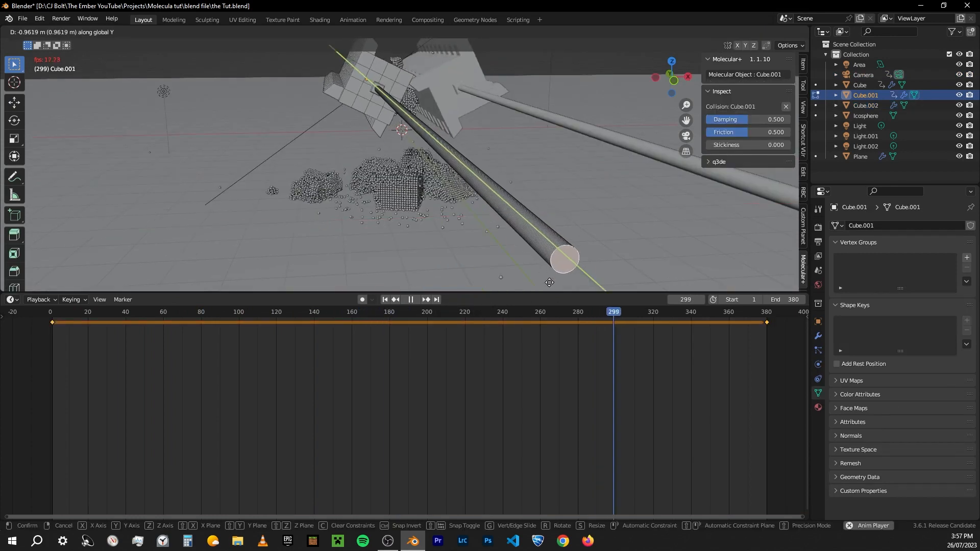
click(525, 108)
key(Tab)
Save the file and open the list of render commands
key(ctrl+s)
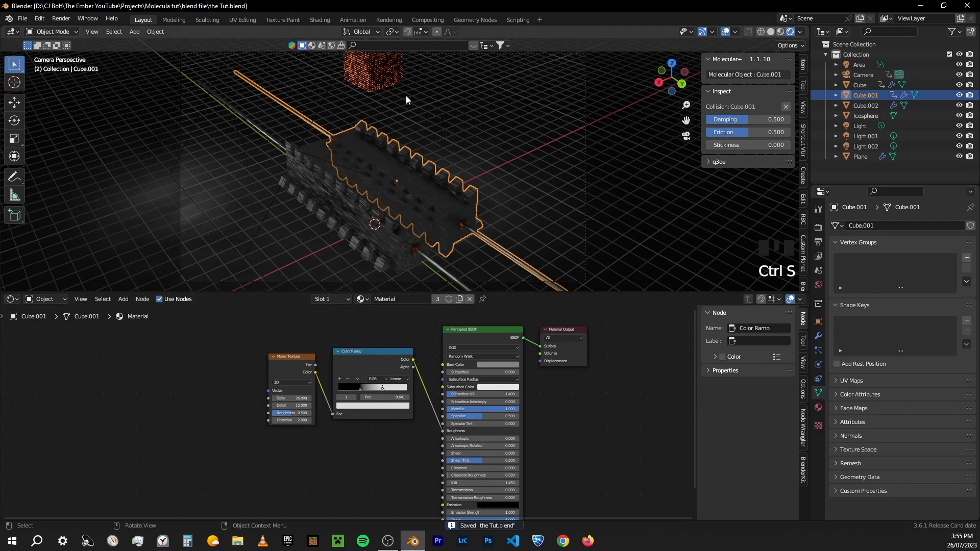
click(68, 22)
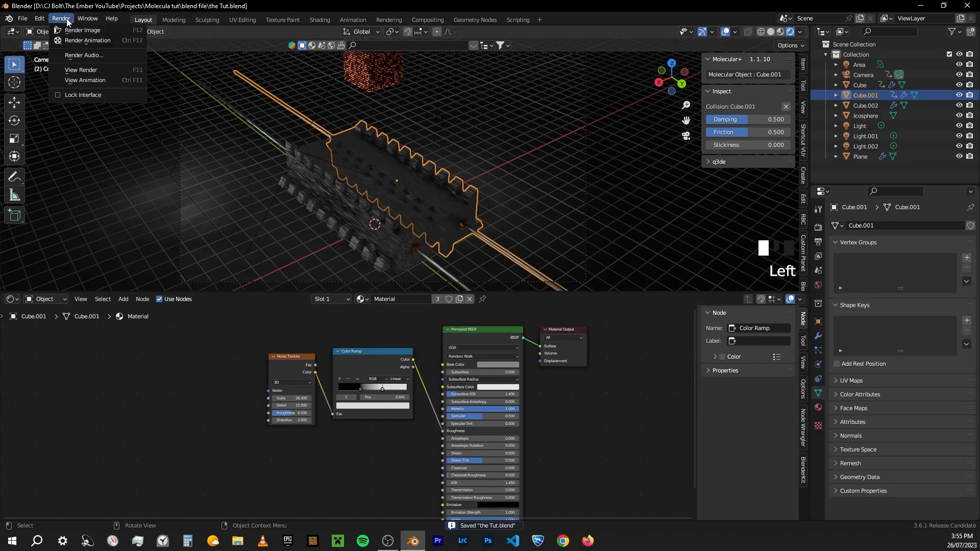